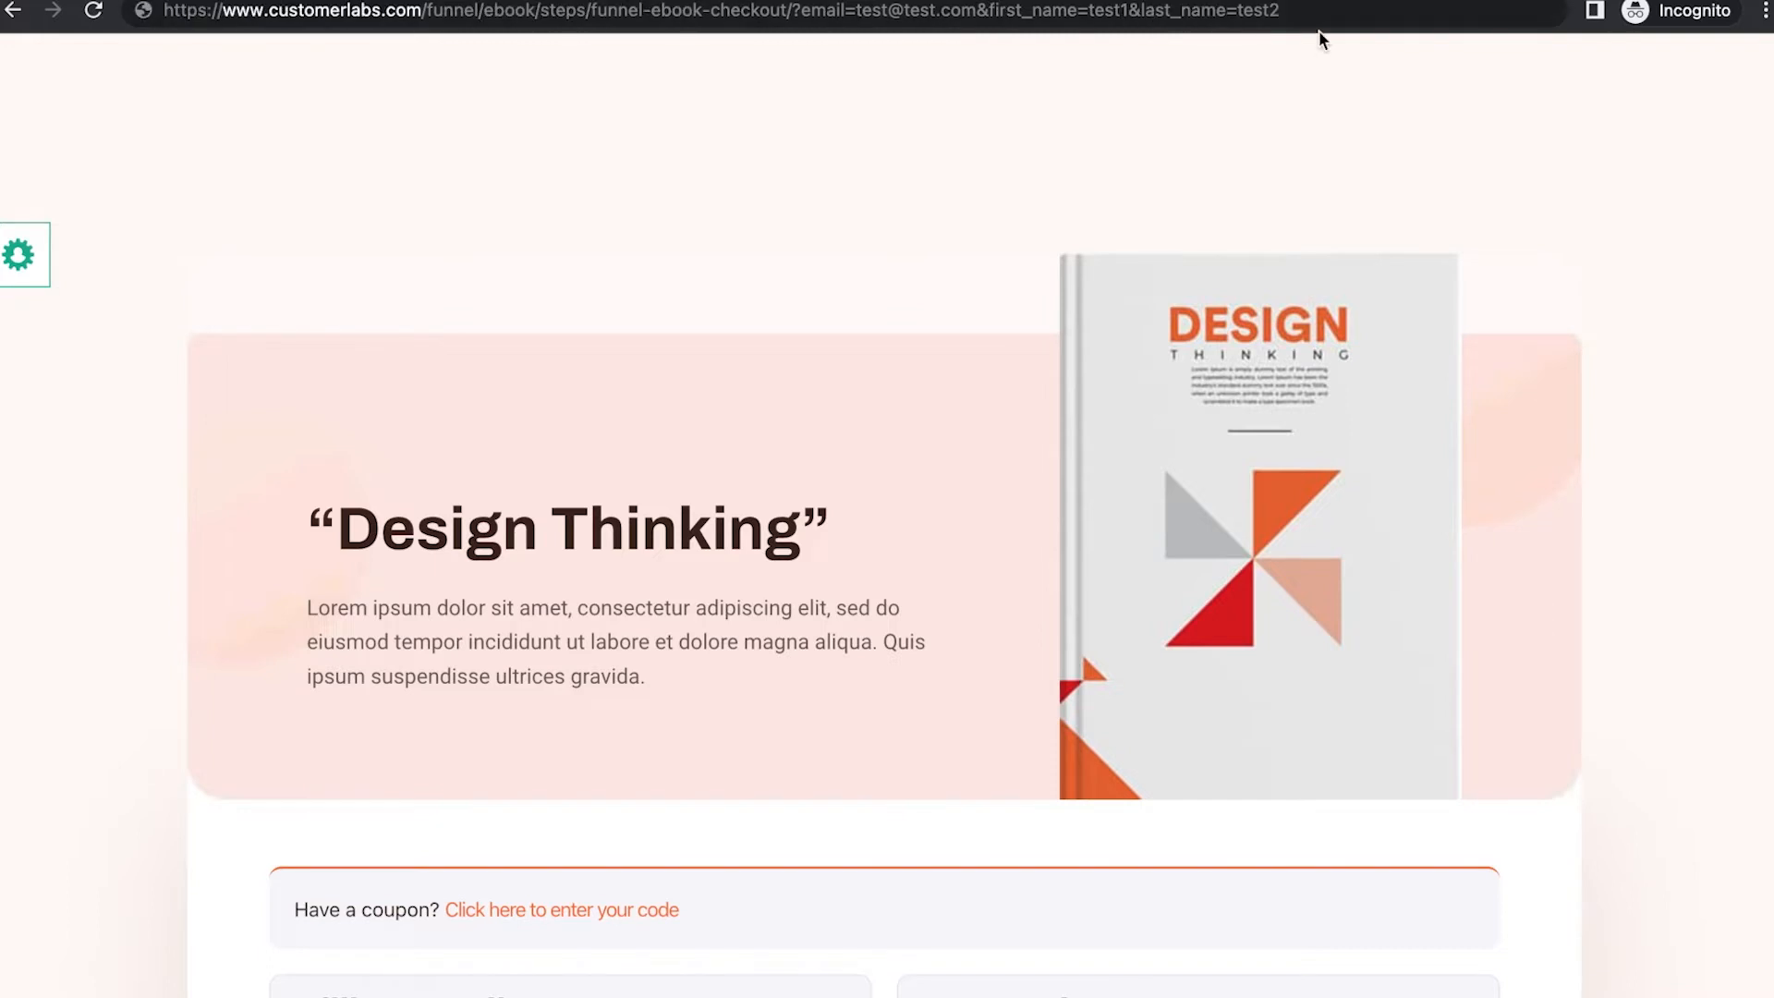
Record a new Create user action of type Pageview on the ebook checkout page and proceed to its details.
drag(1312, 14, 796, 9)
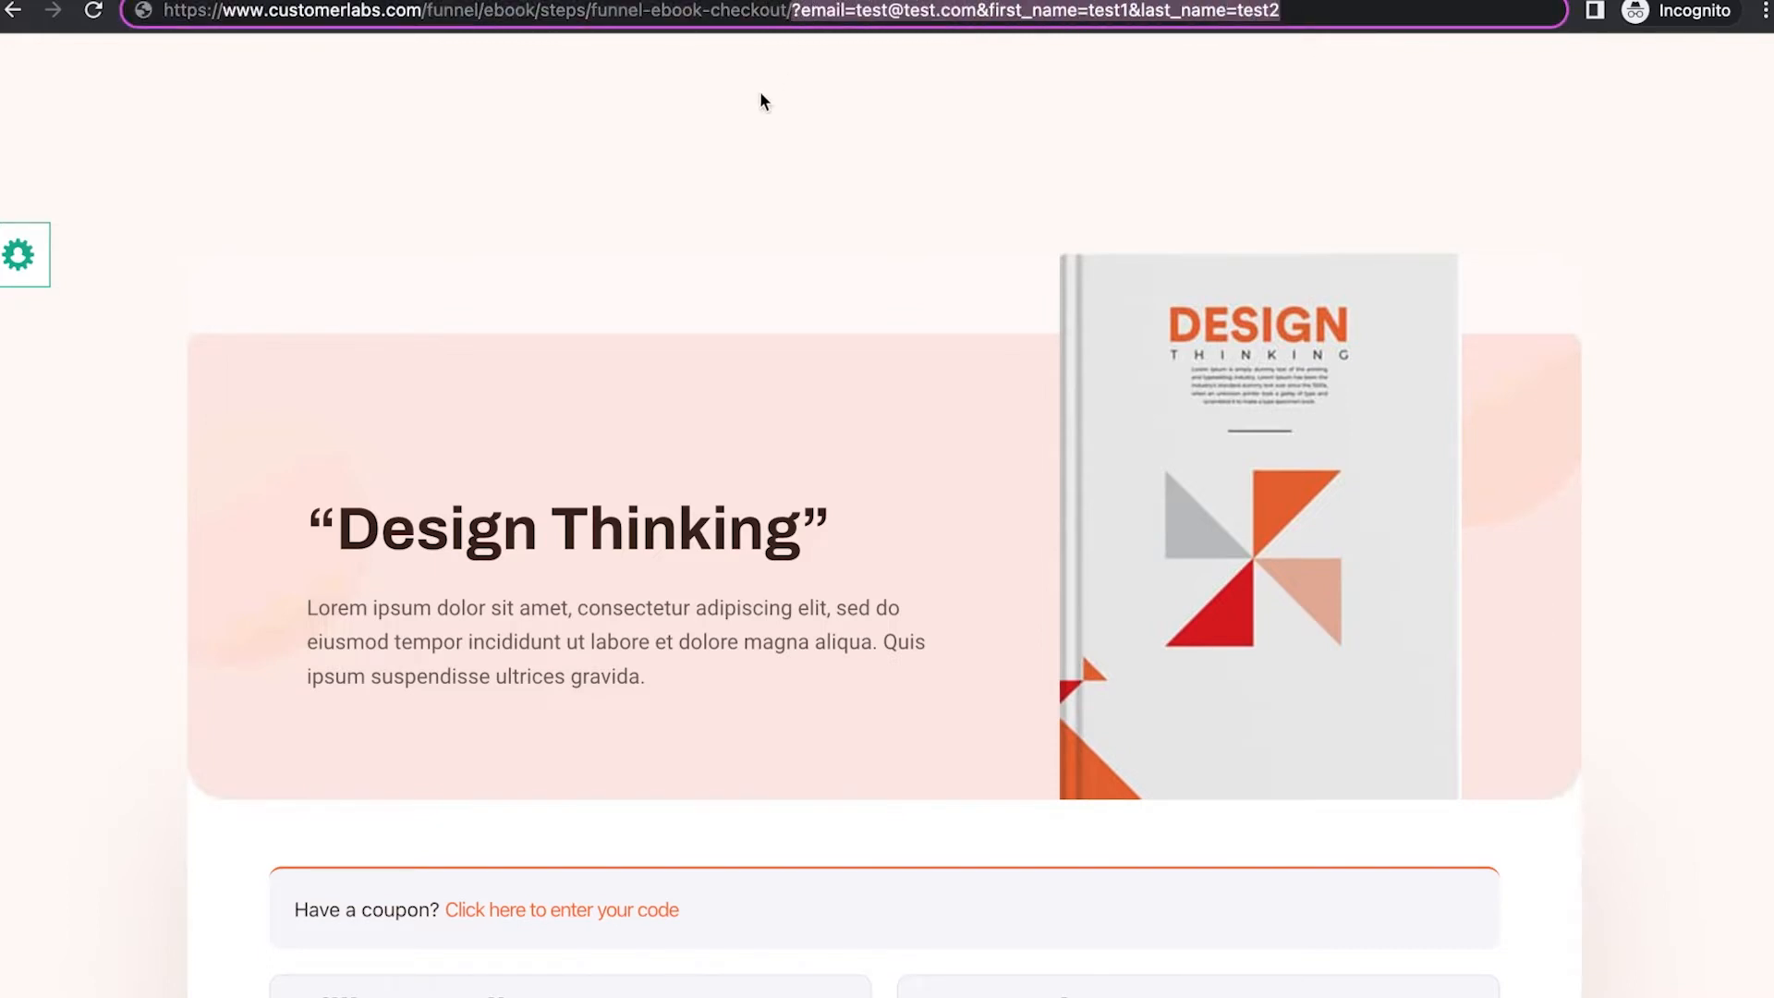
click(28, 253)
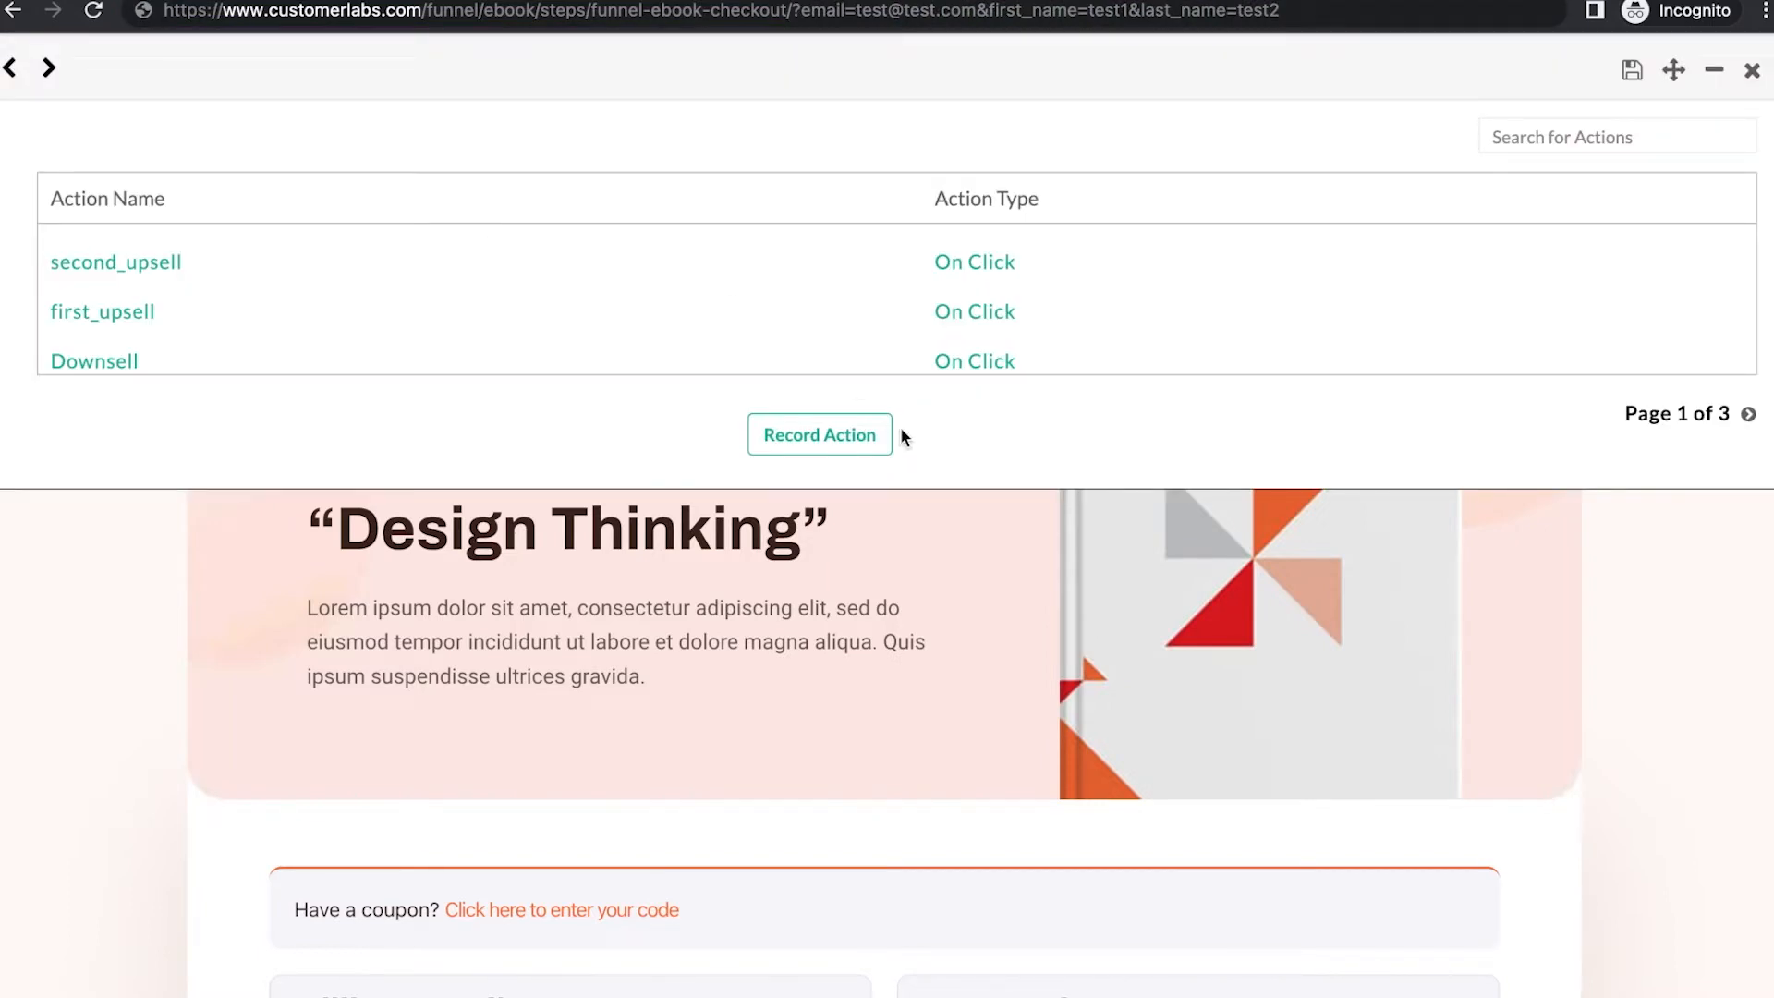
click(869, 449)
click(562, 278)
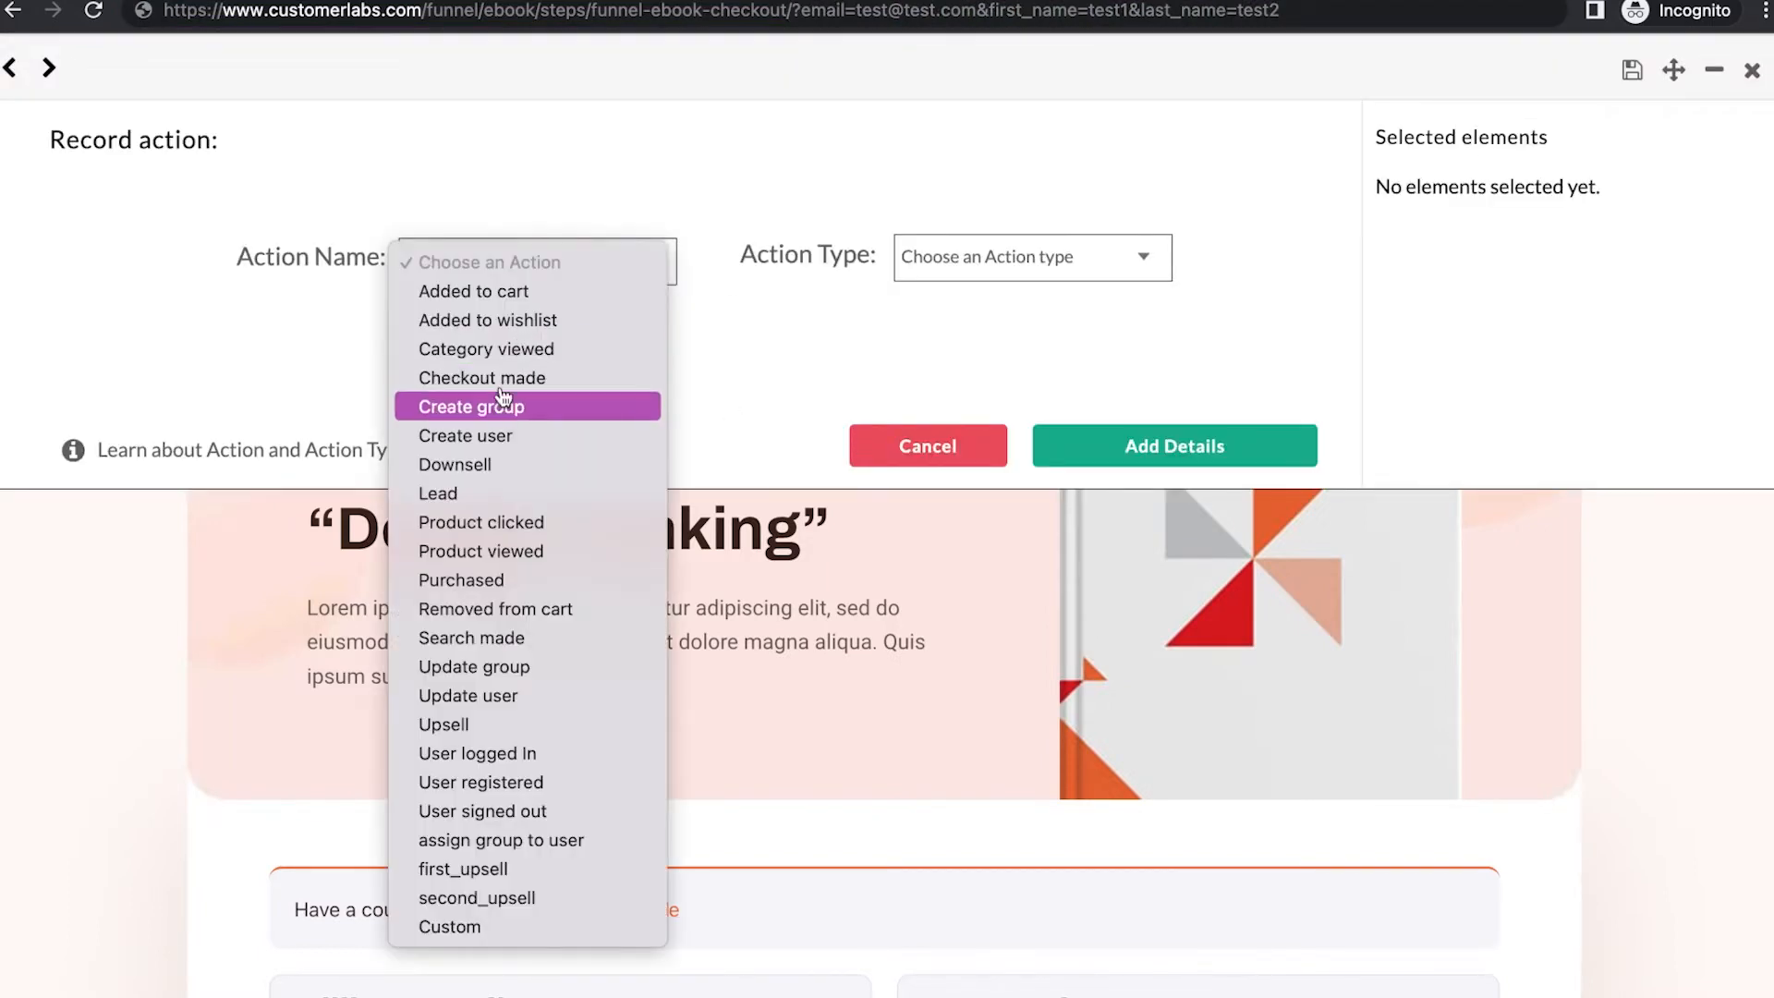
click(506, 447)
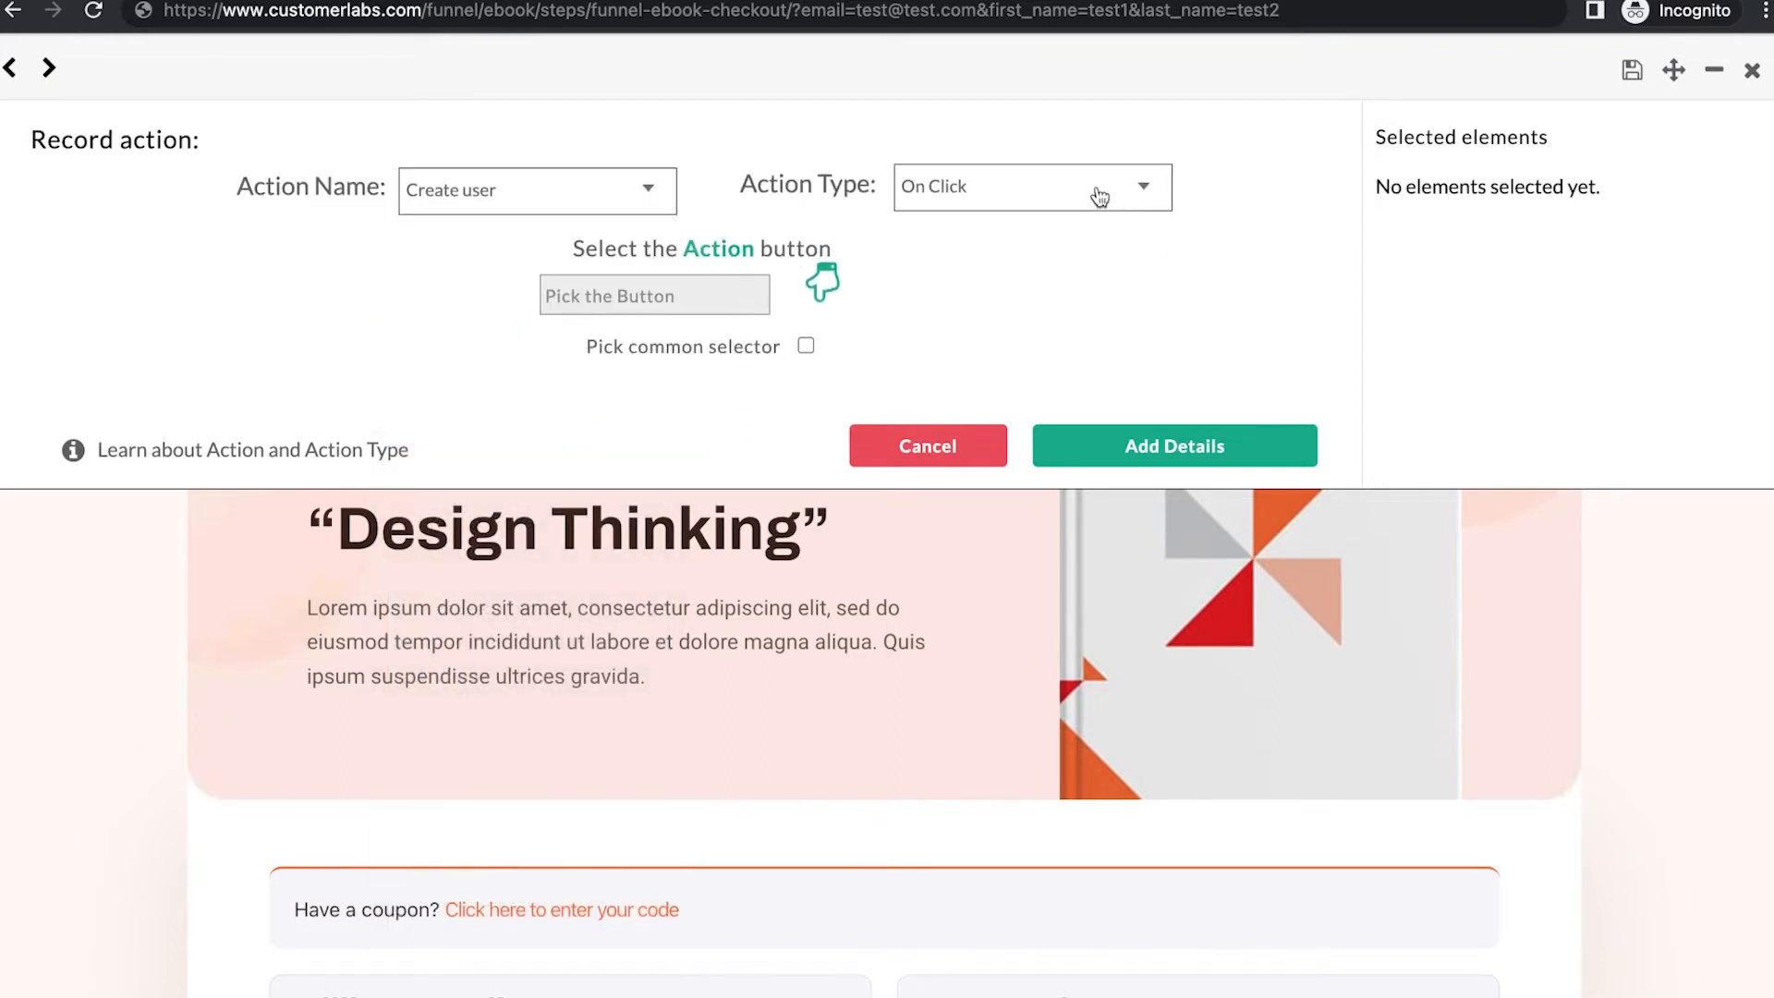
click(1099, 197)
click(1060, 245)
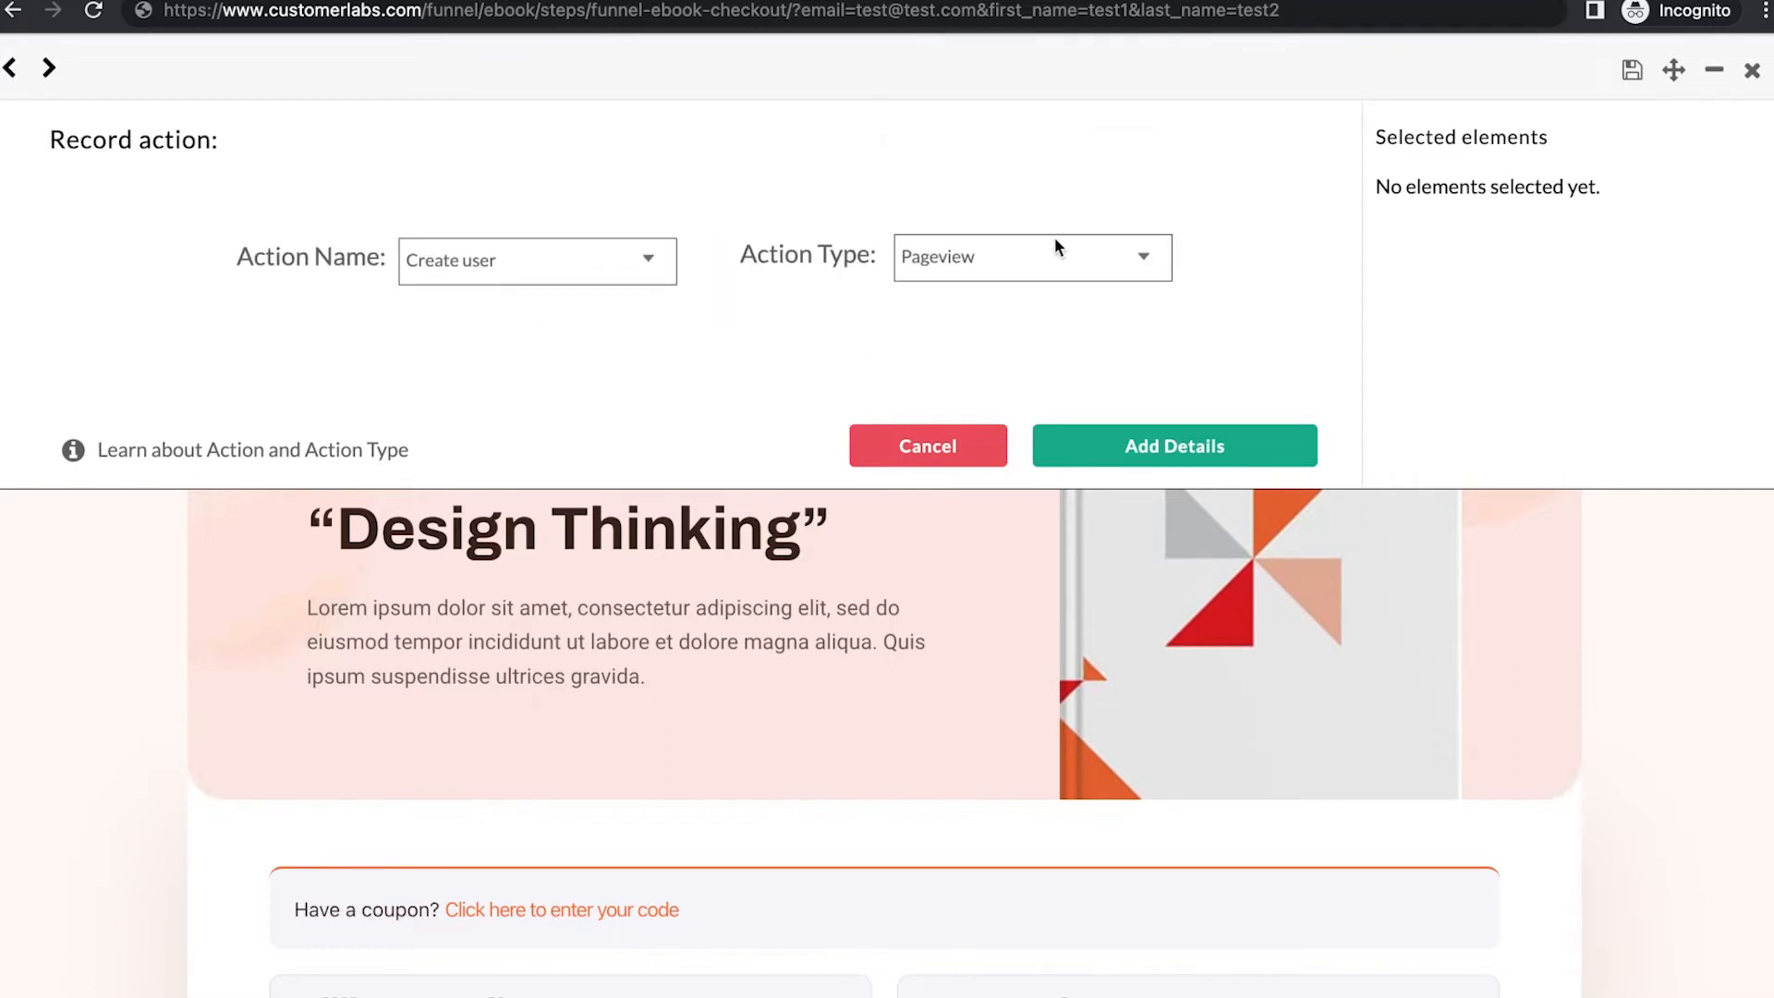
click(1136, 445)
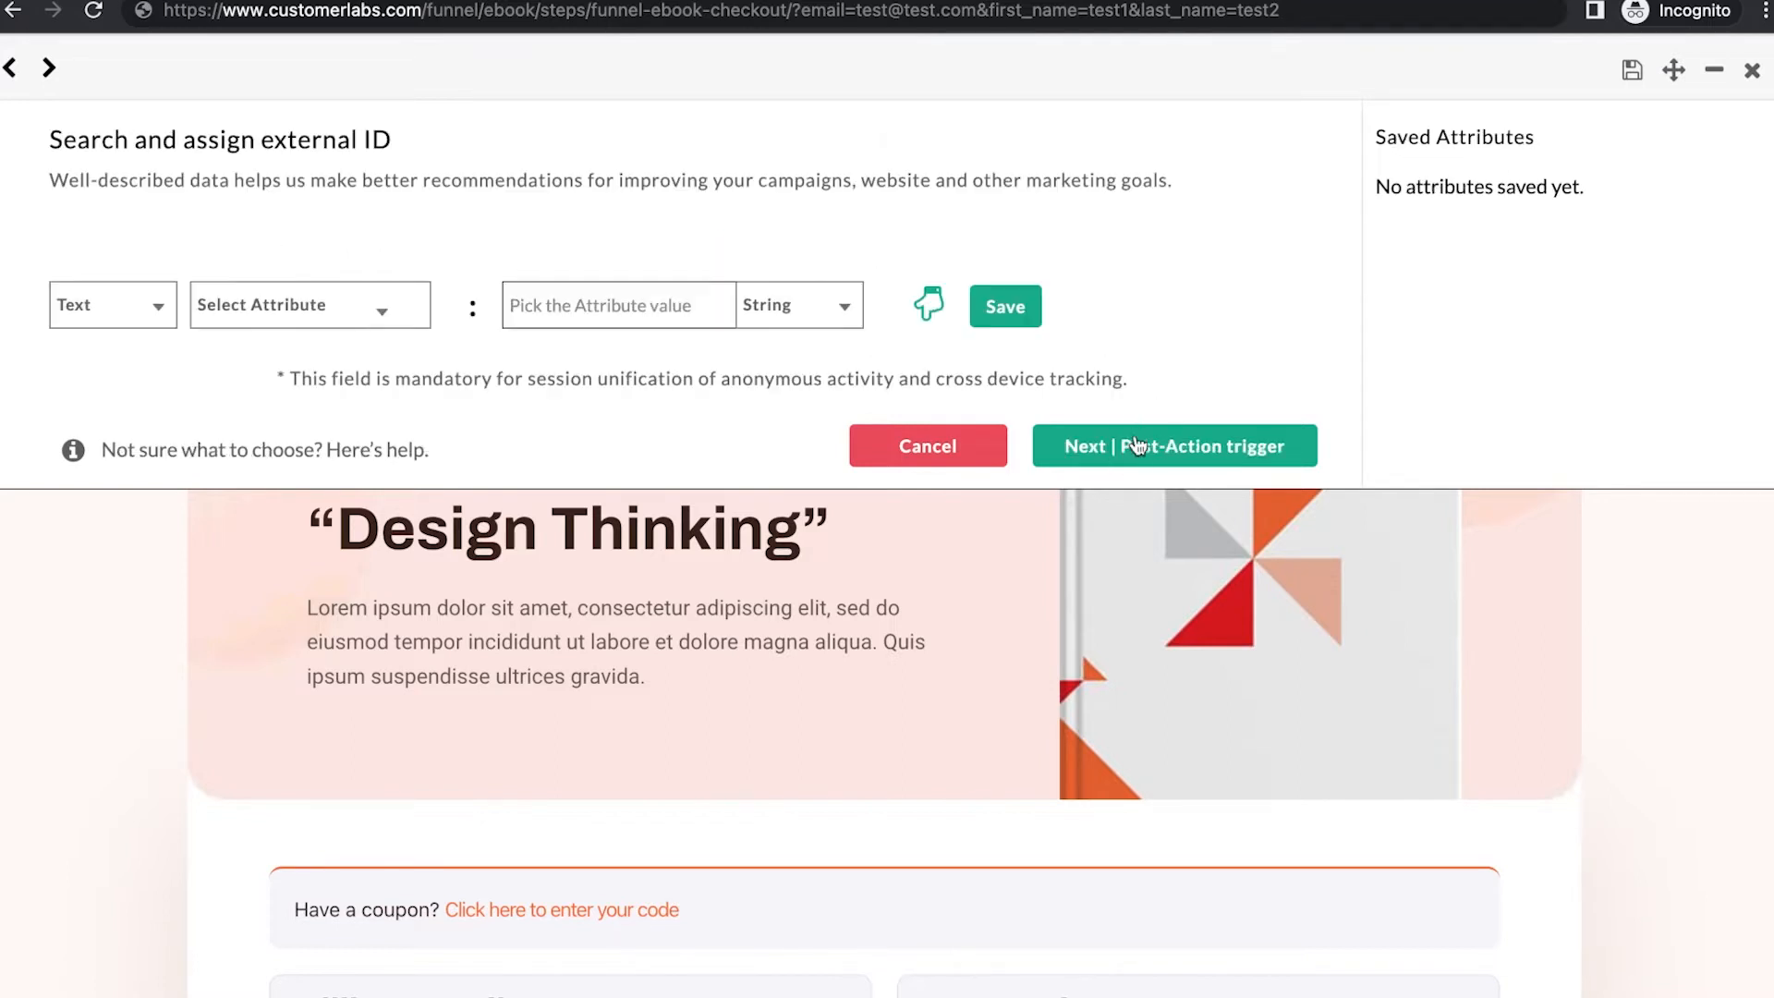
Assign a custom external ID named identify_by_email from the URL query key email, verify its sample value and save it.
click(147, 305)
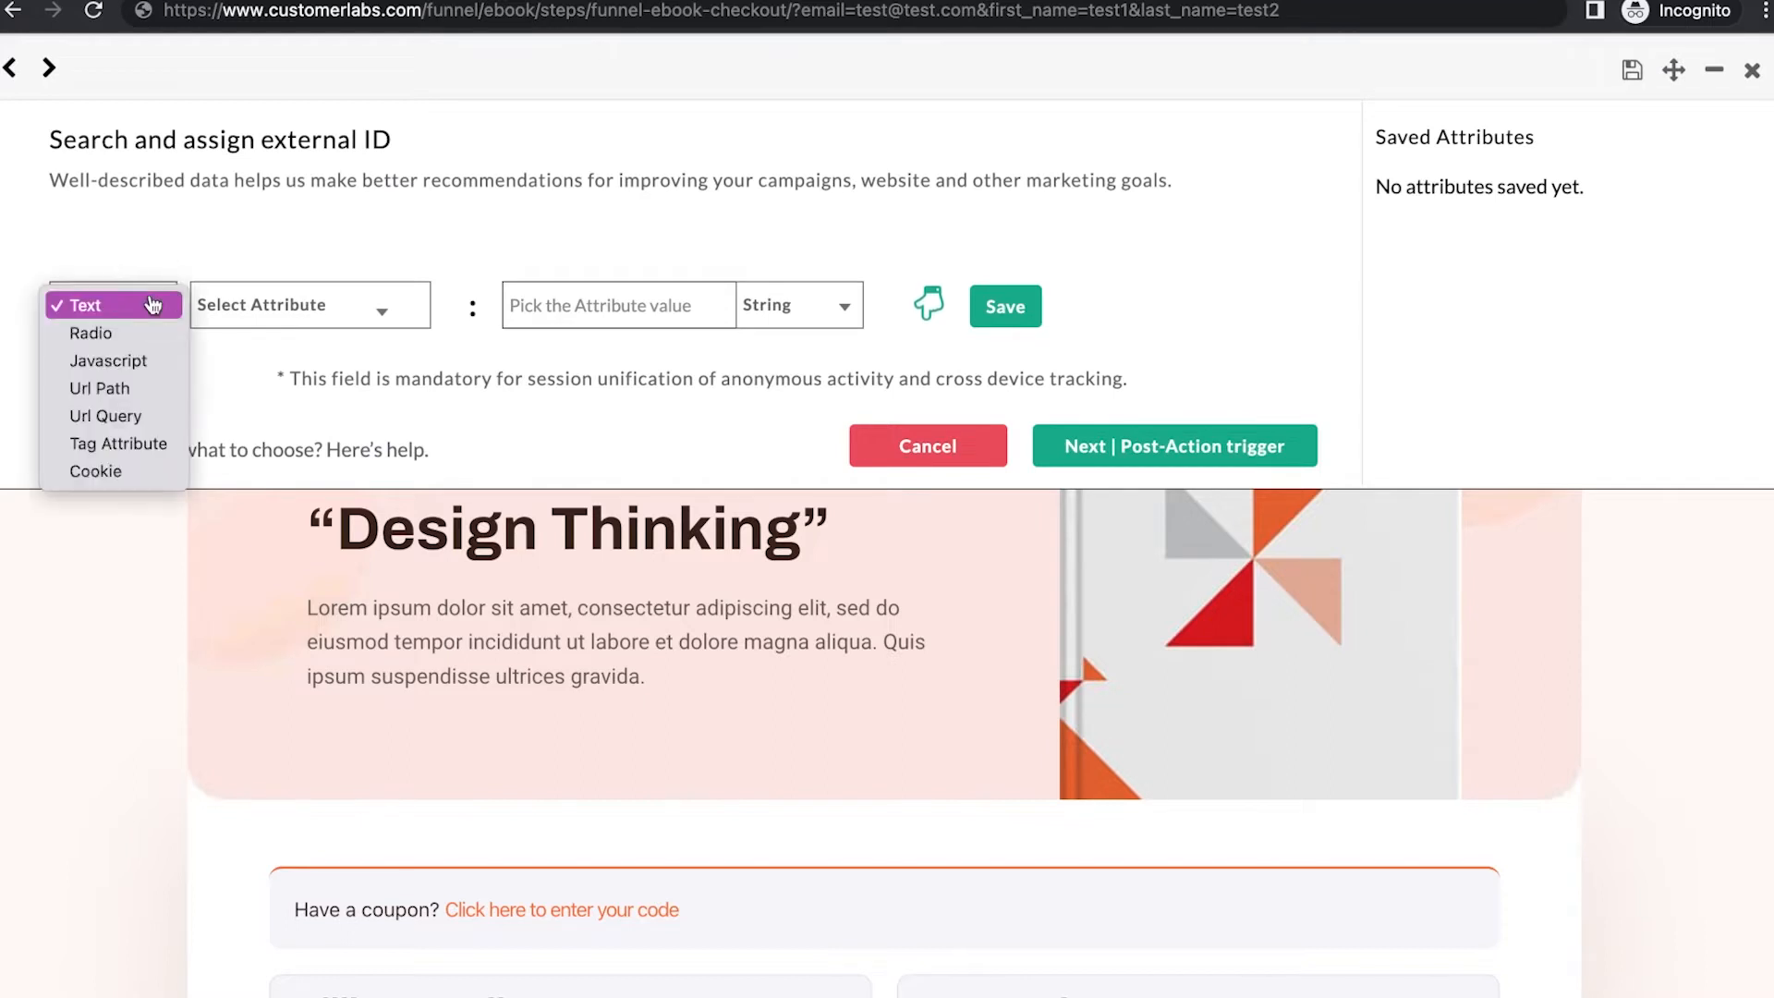
click(138, 418)
click(268, 308)
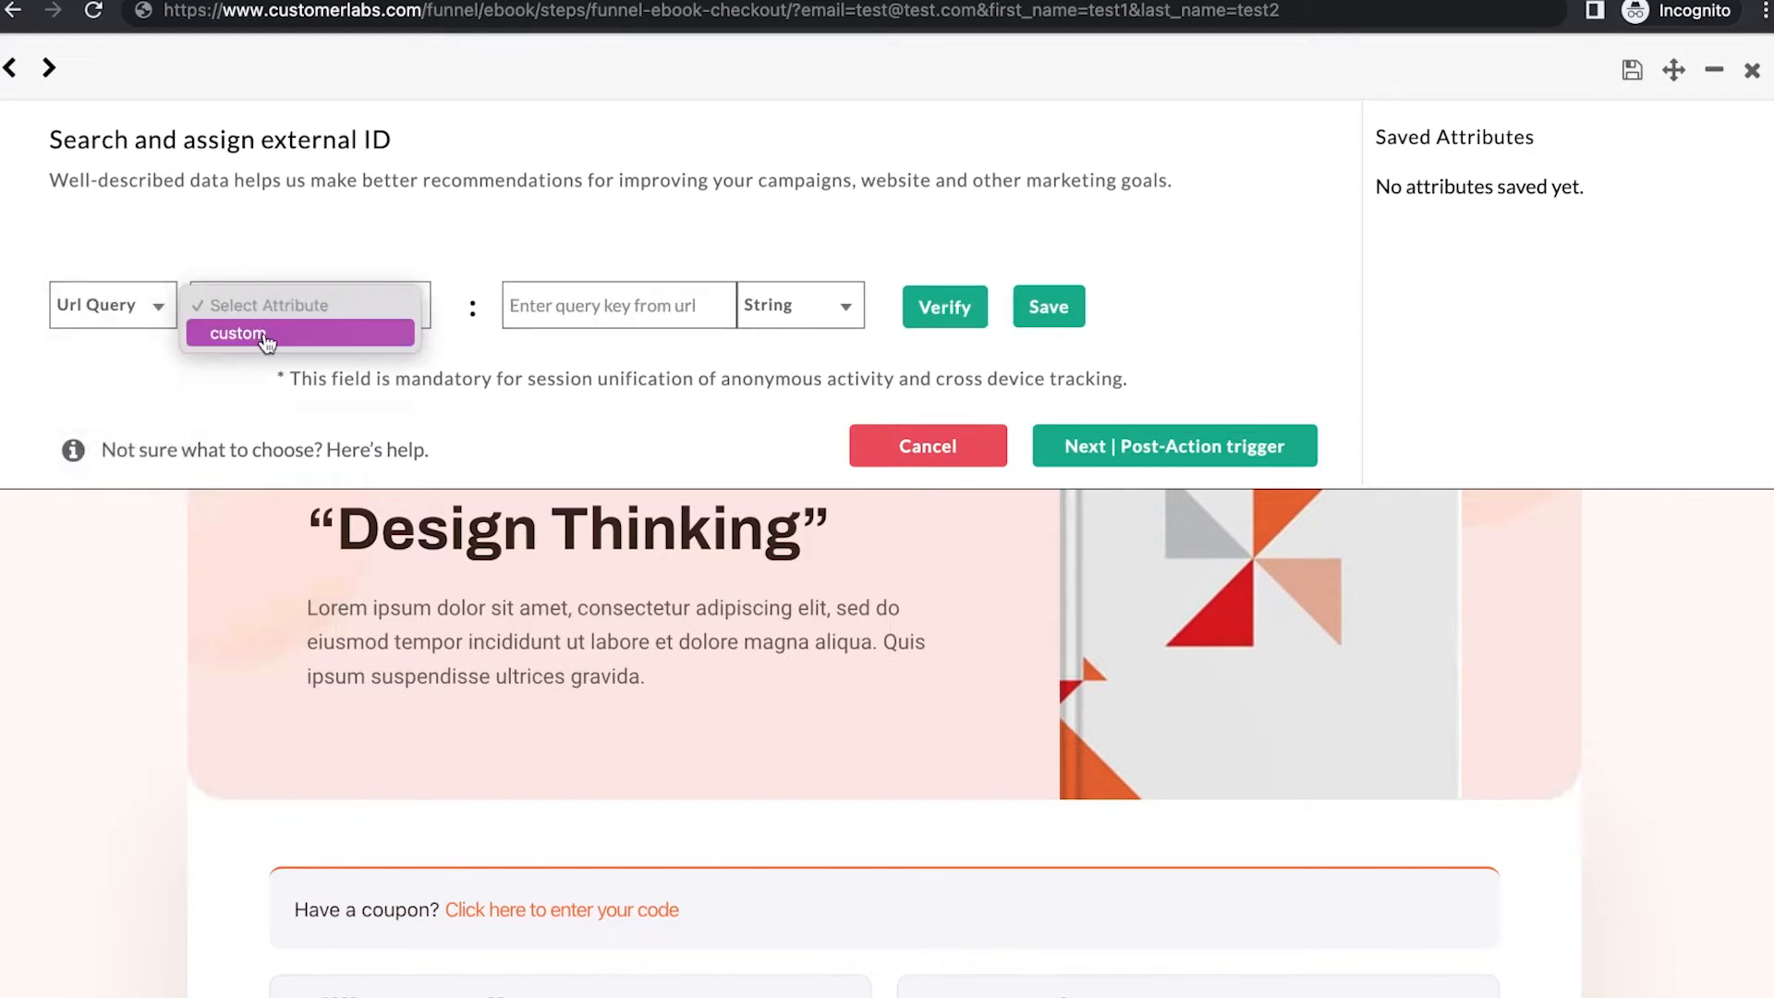
click(277, 325)
text(iddnr)
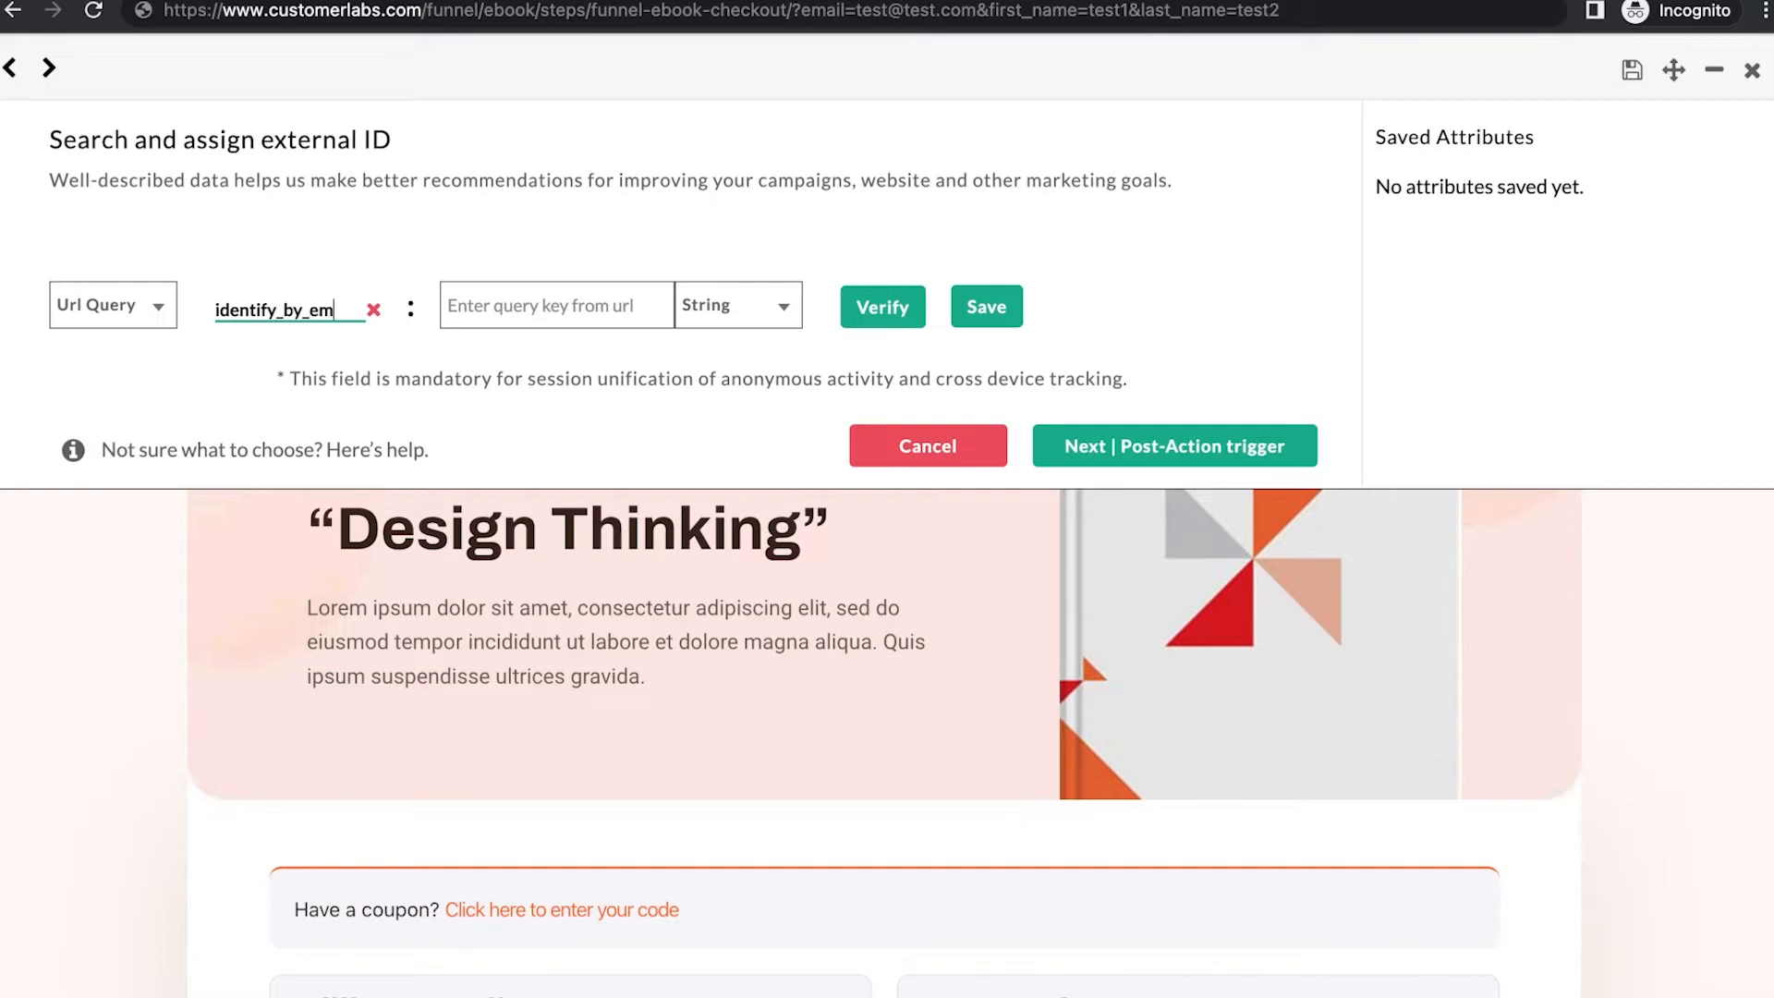
text(ail)
click(549, 309)
text(em)
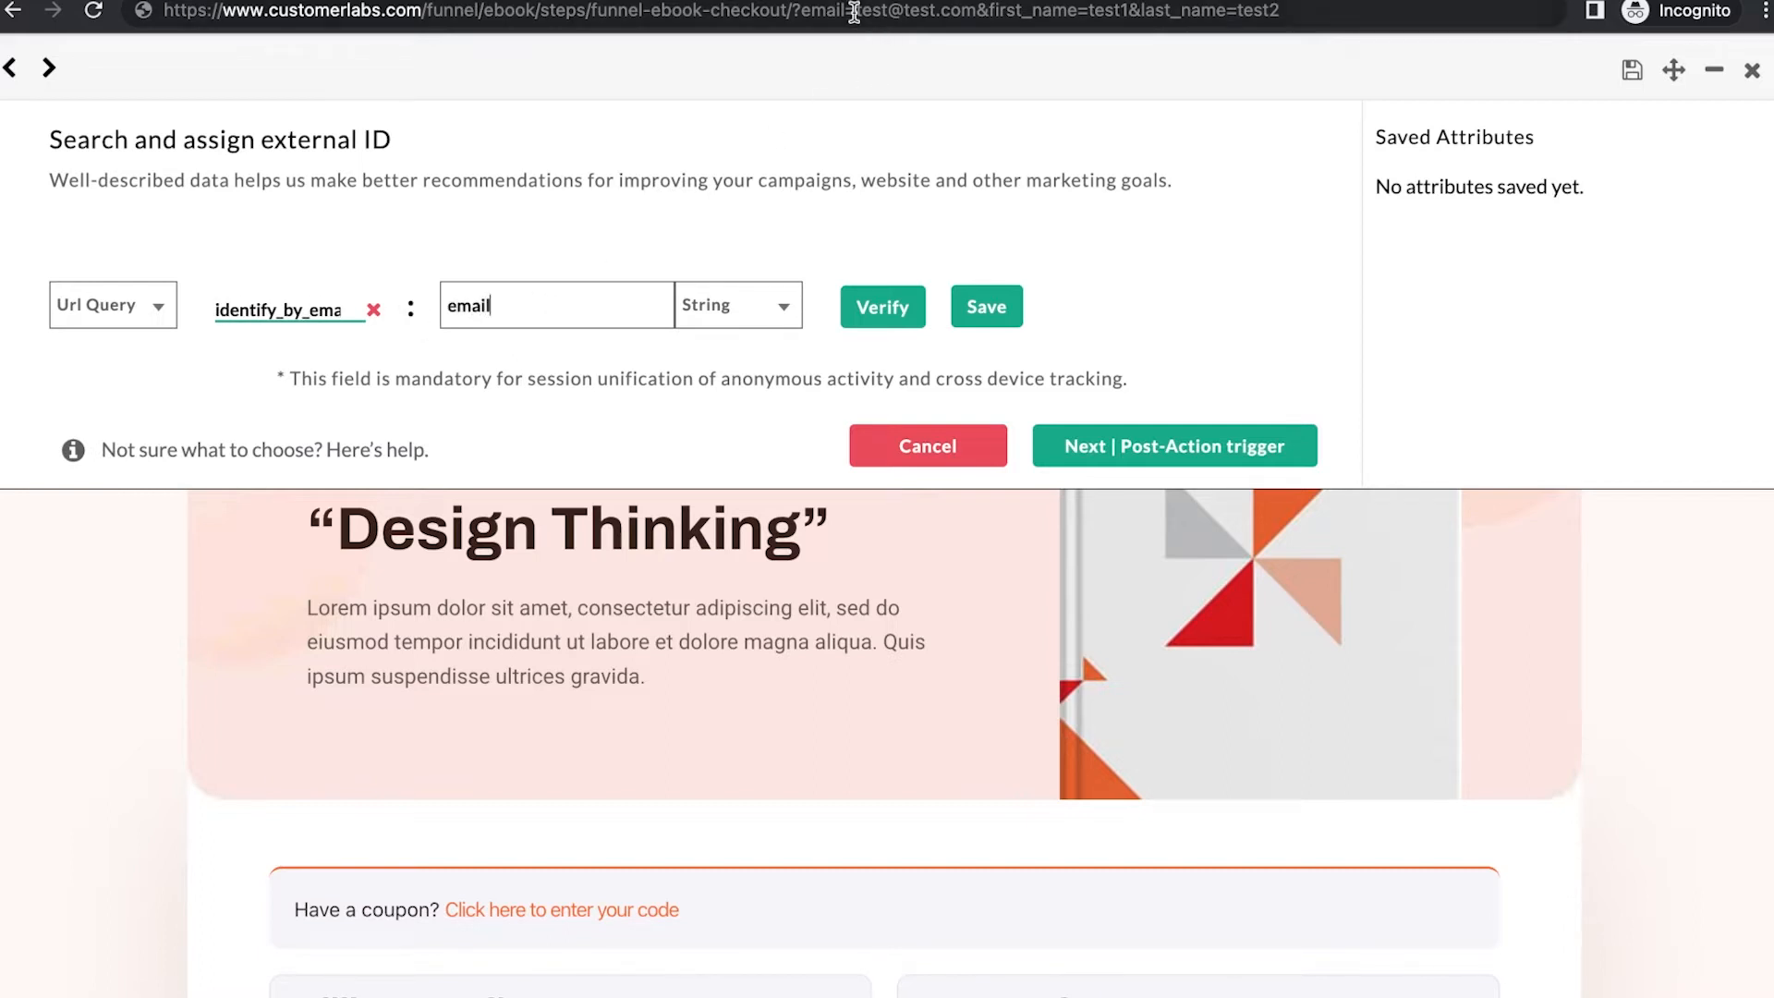
double_click(821, 10)
click(885, 314)
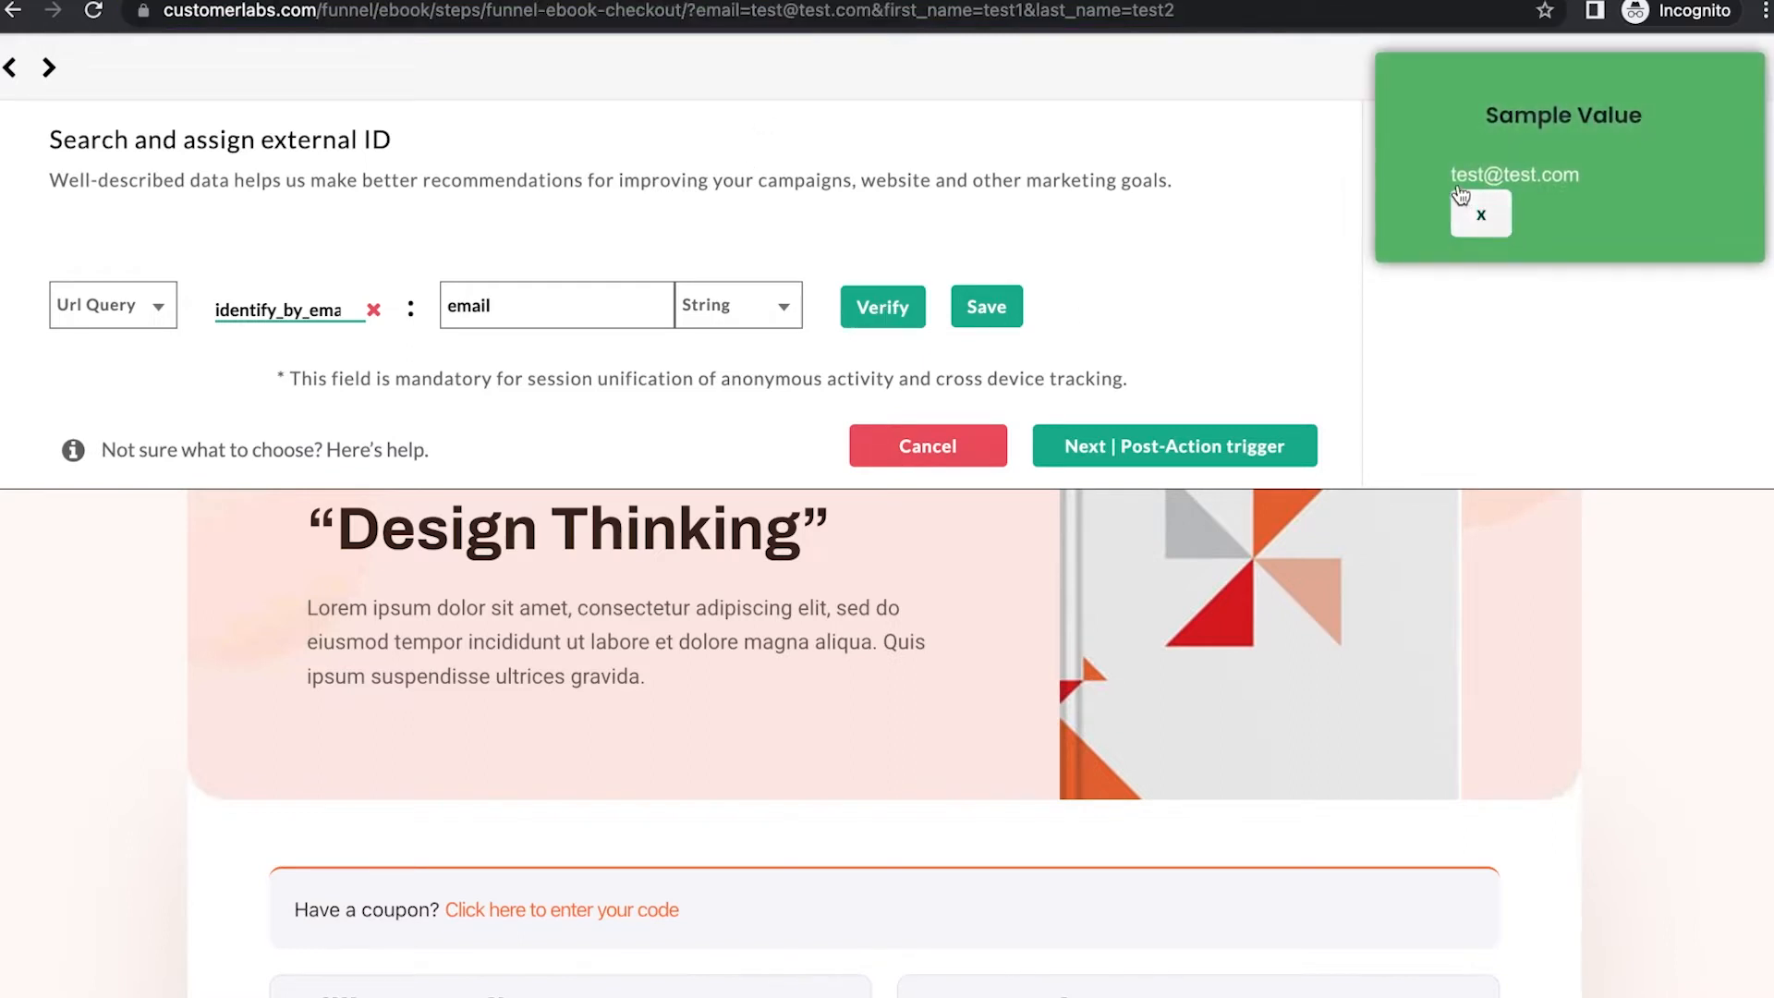
click(984, 313)
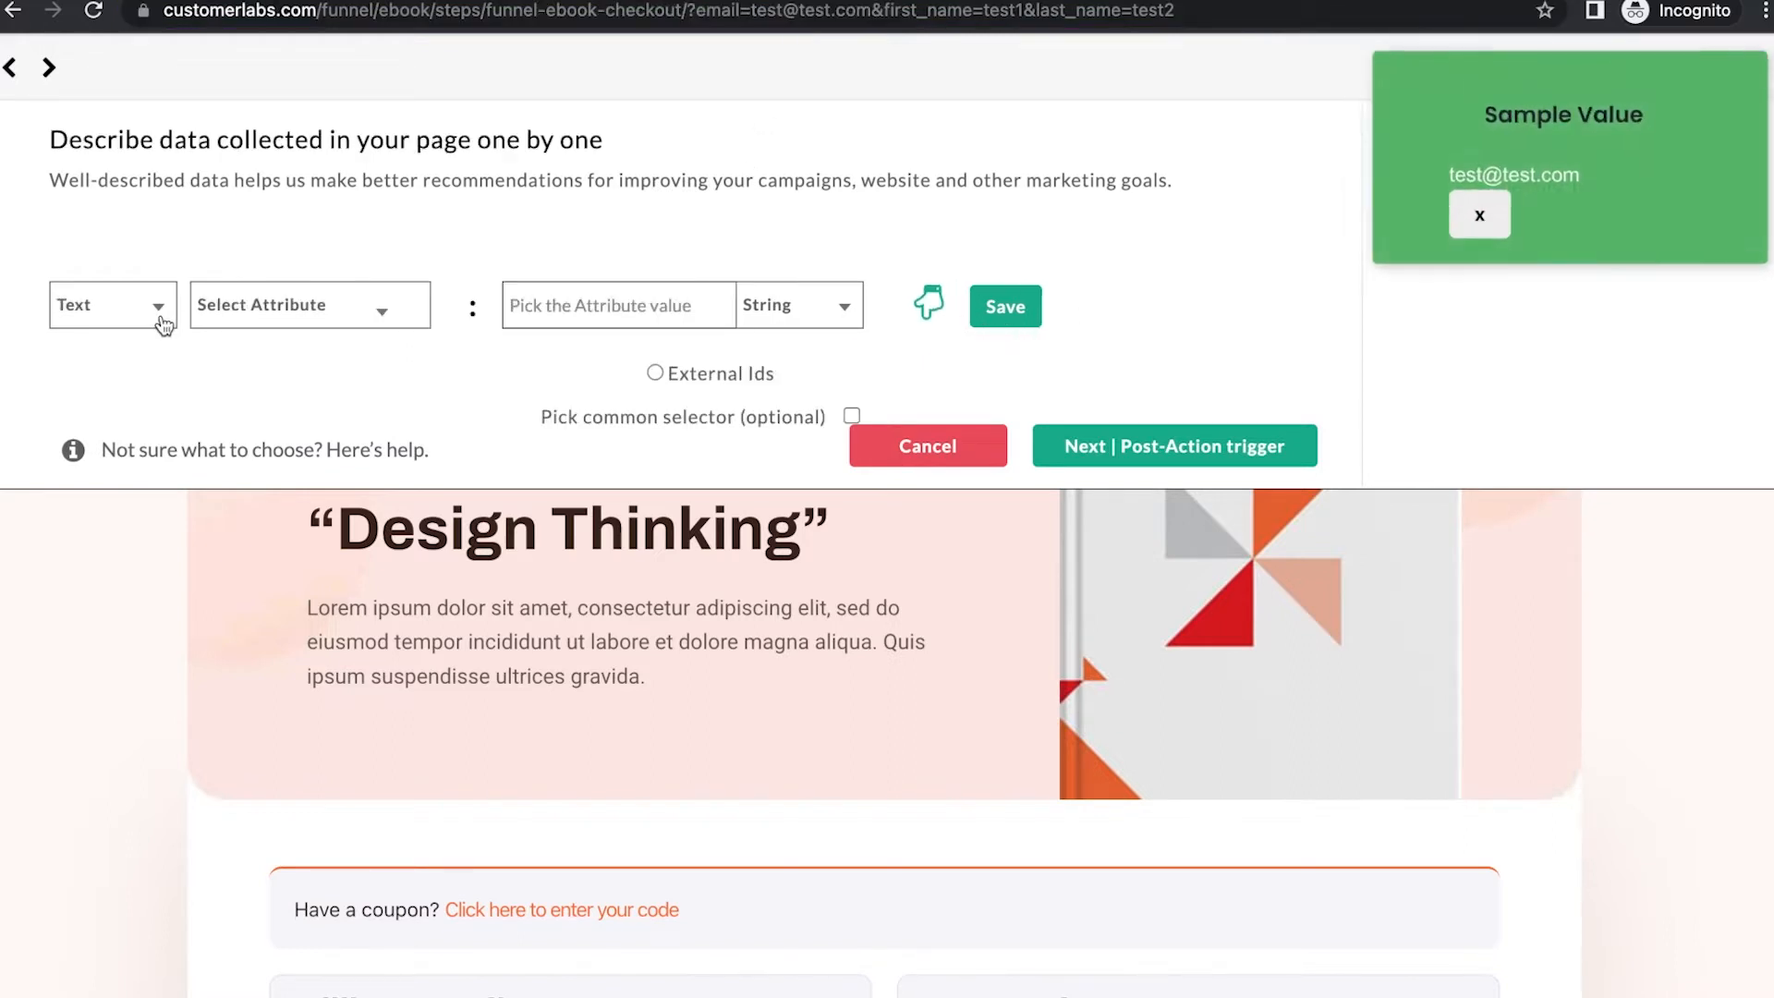
Add a custom first_name attribute read from the URL query key first_name, verify its sample value and save it.
click(136, 319)
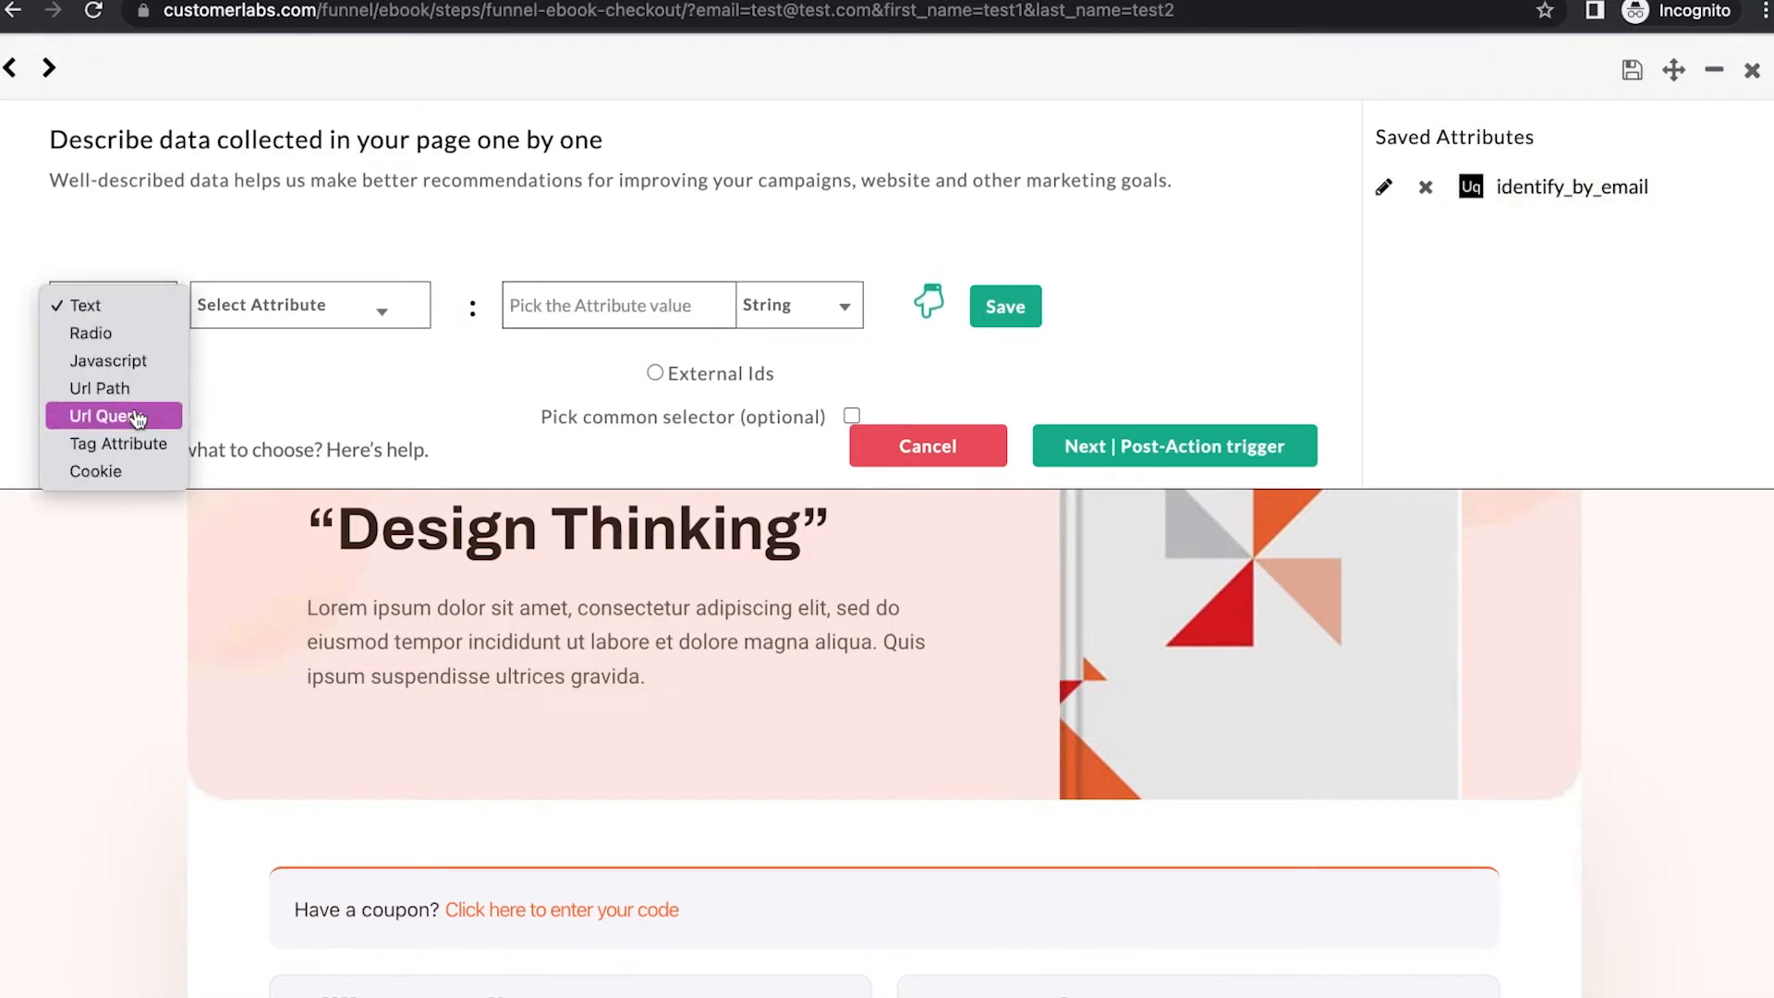
click(106, 415)
click(268, 310)
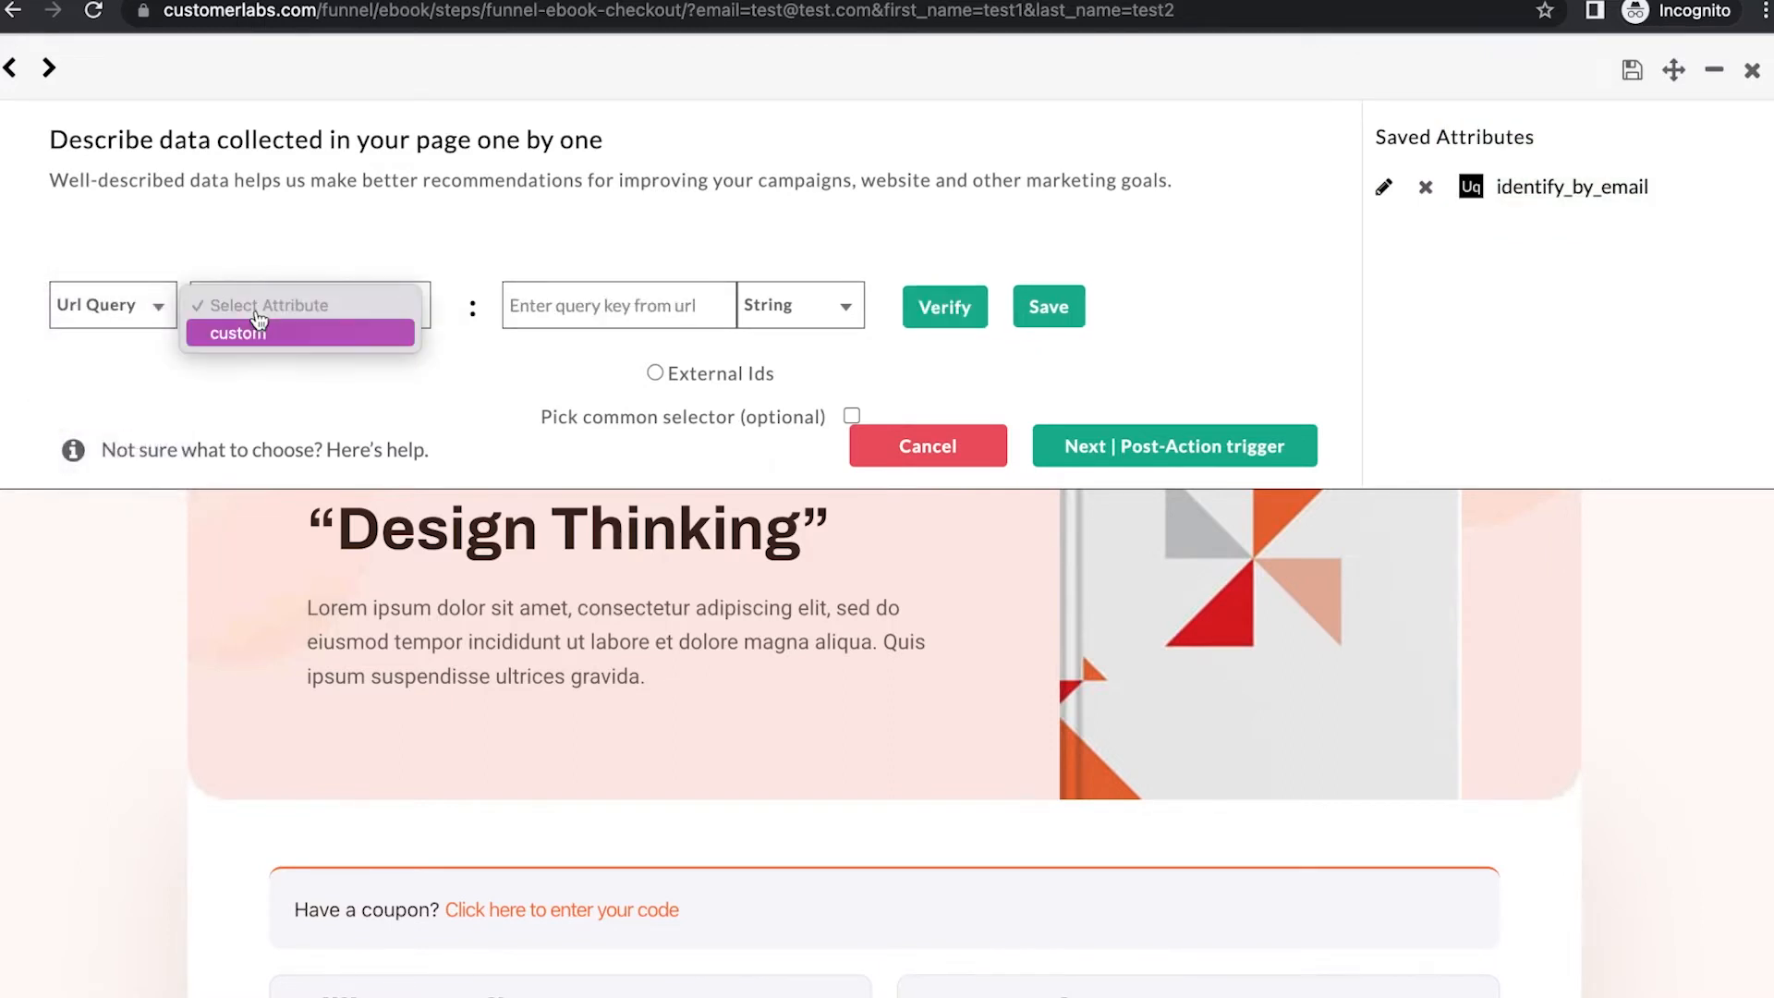
click(278, 300)
click(278, 305)
text(fir)
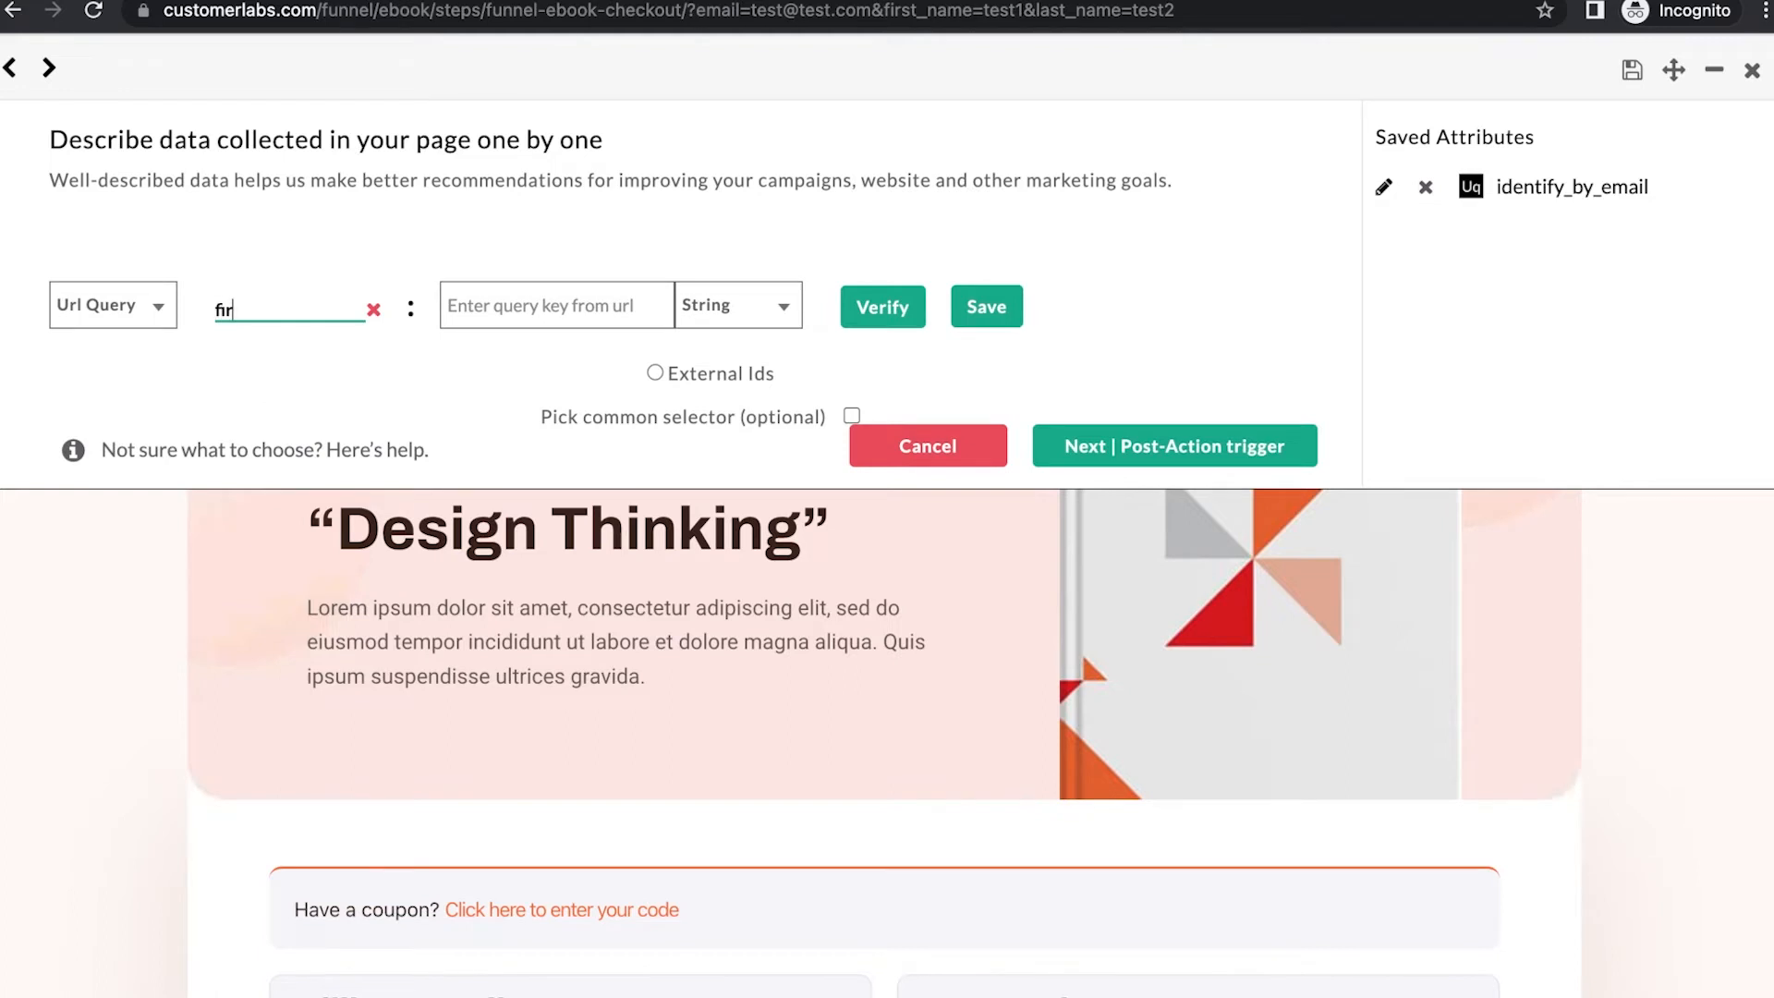
text(st_nam)
click(548, 321)
text(first_nam)
click(889, 318)
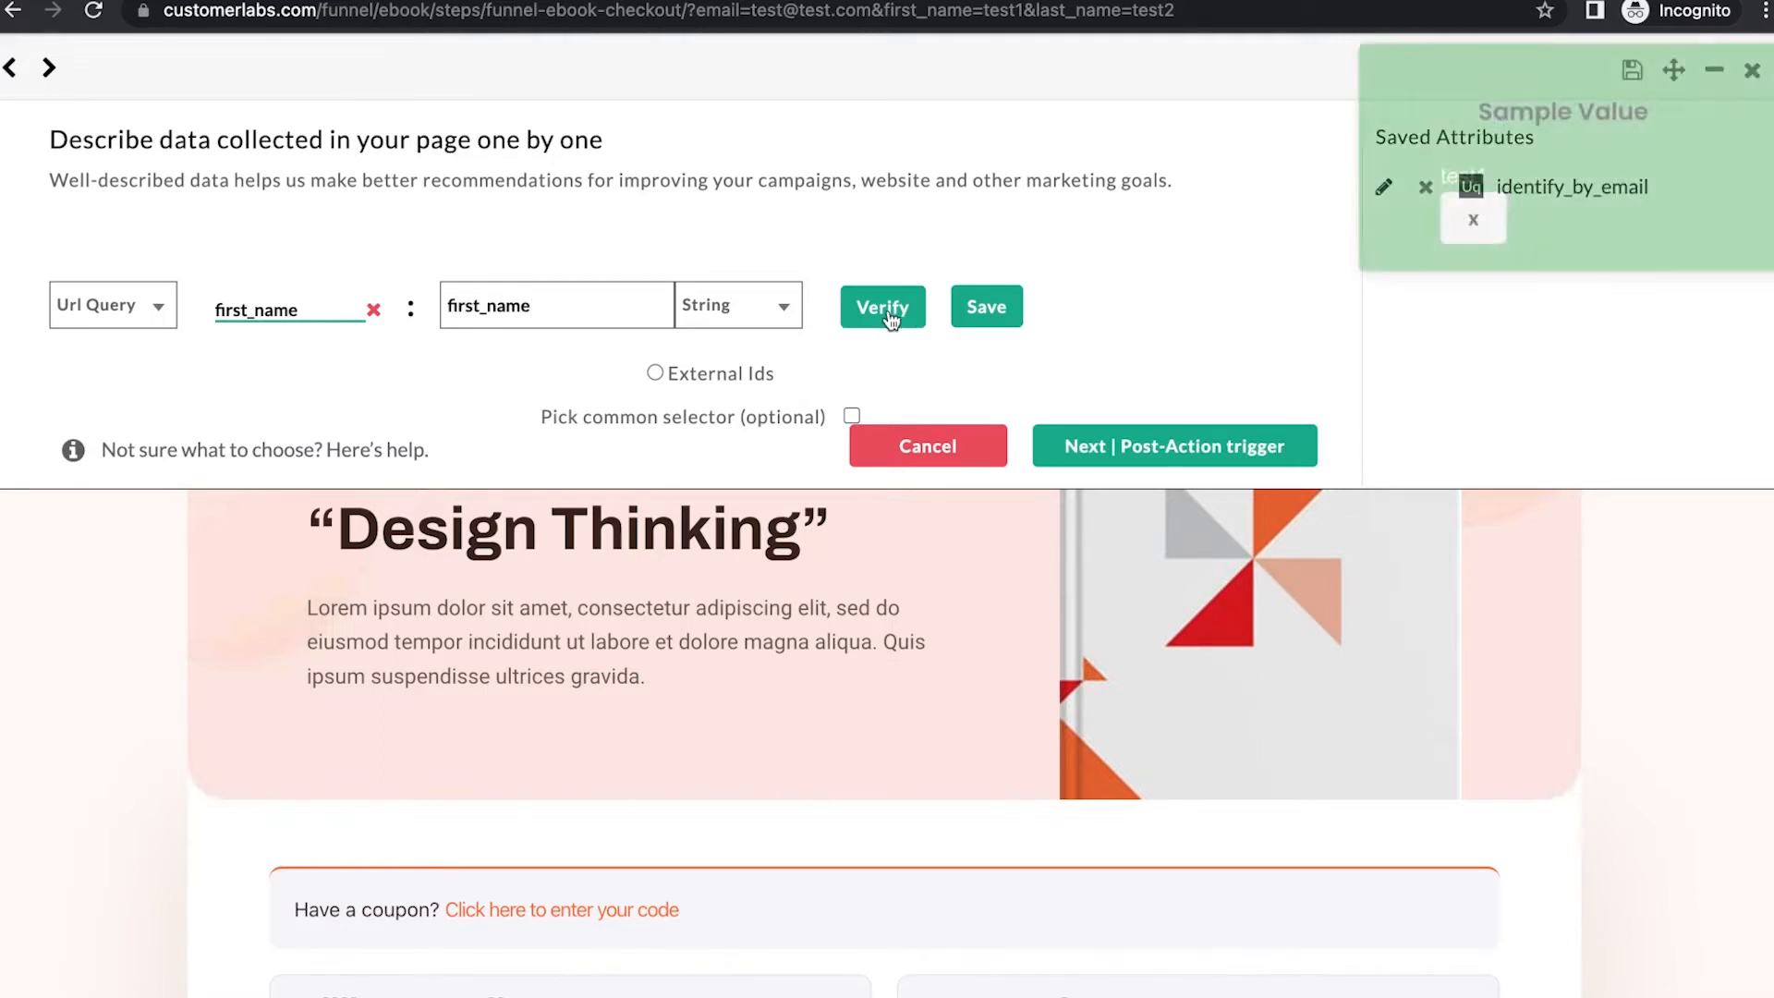
click(987, 307)
Add a custom last_name attribute read from the URL query key last_name, verify its sample value and save it.
click(113, 307)
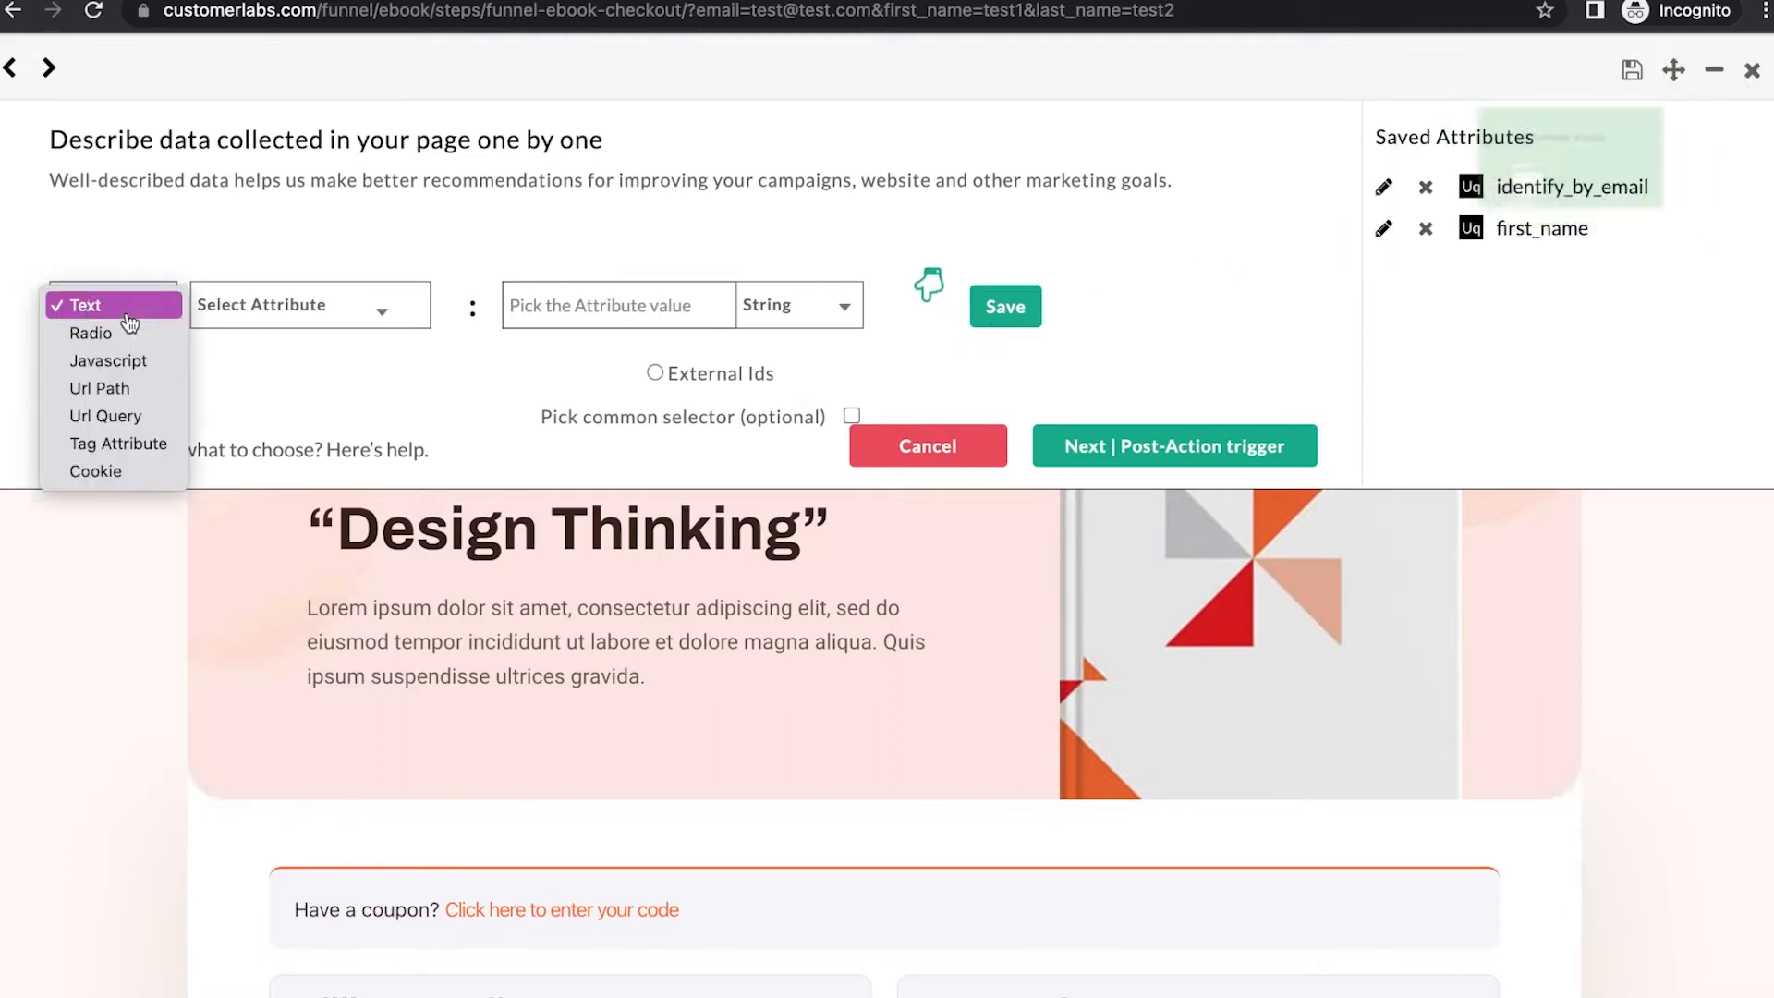
click(131, 418)
click(250, 319)
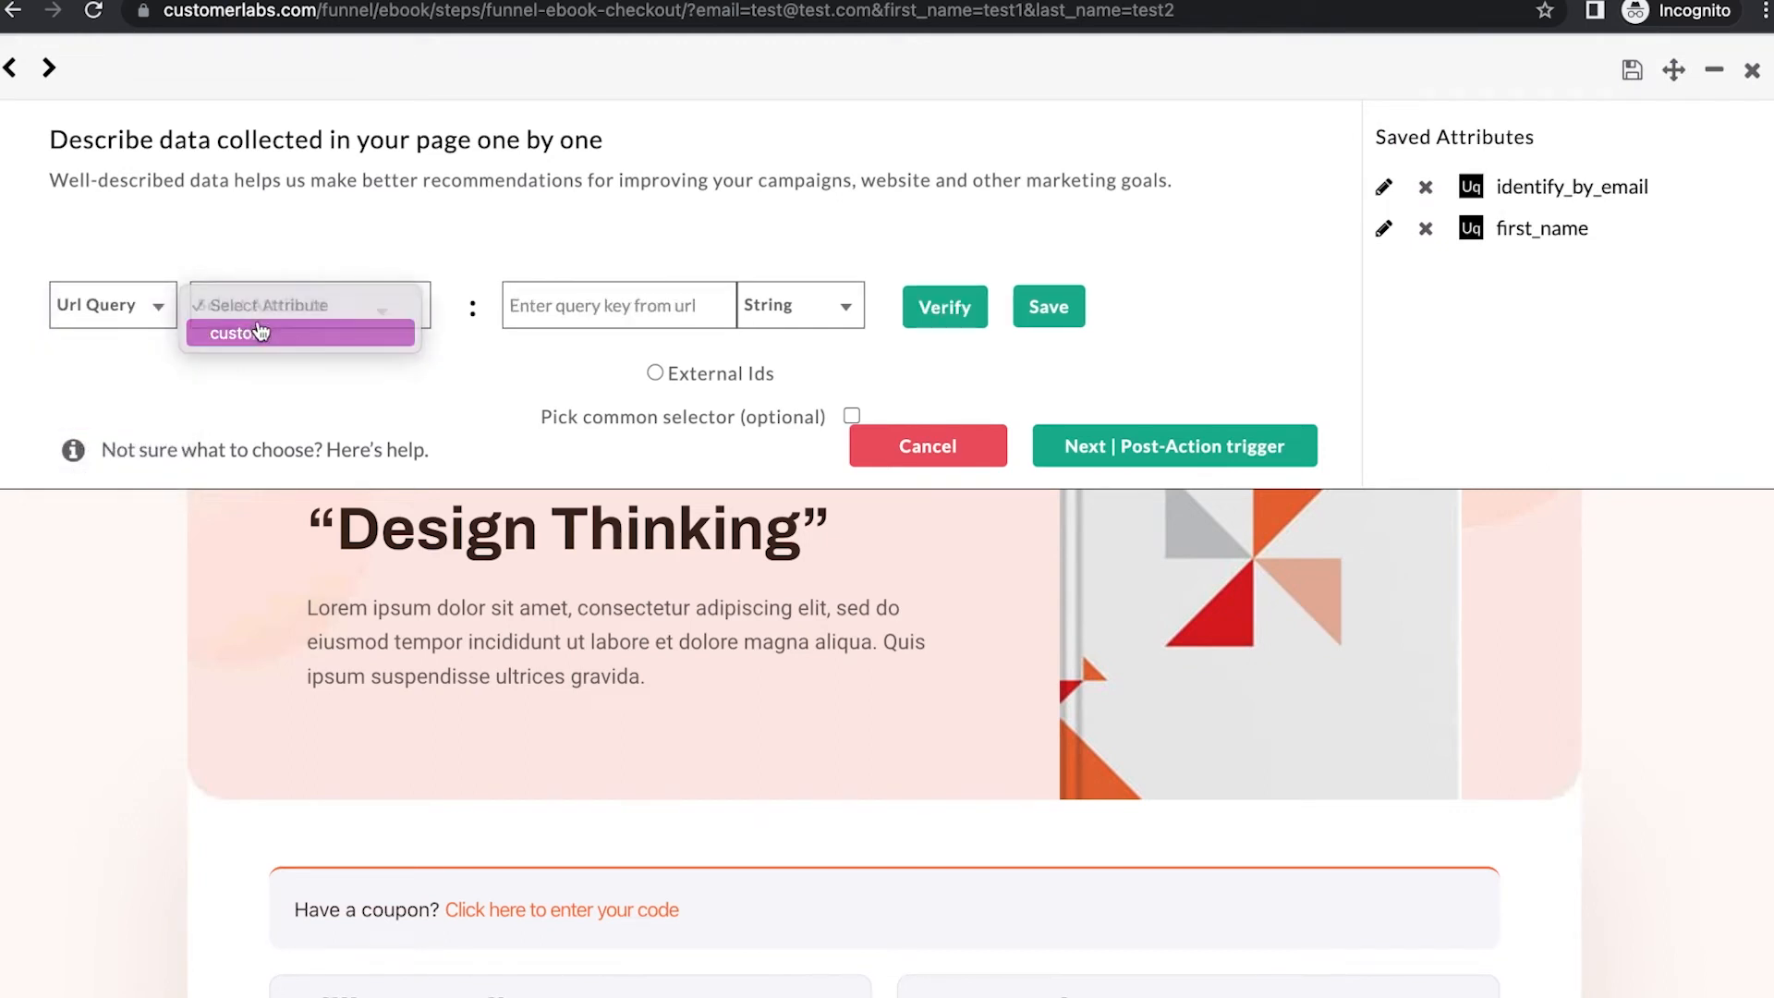
click(248, 325)
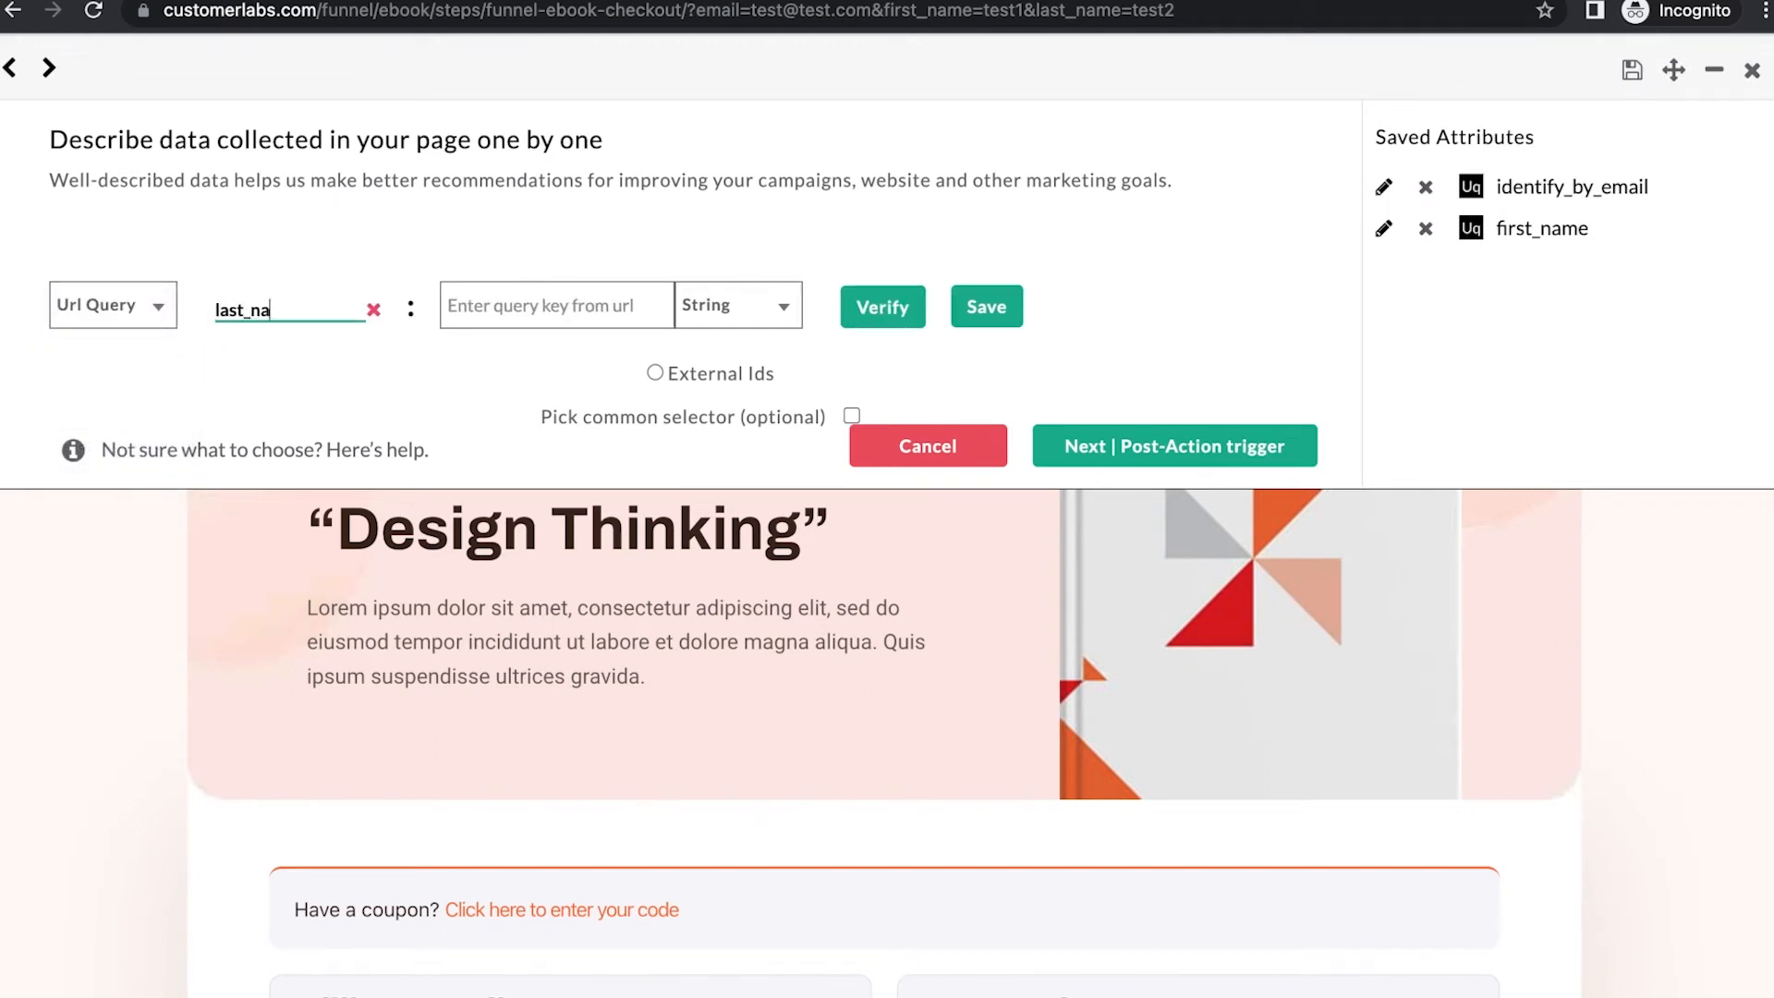
click(503, 305)
text(last_name)
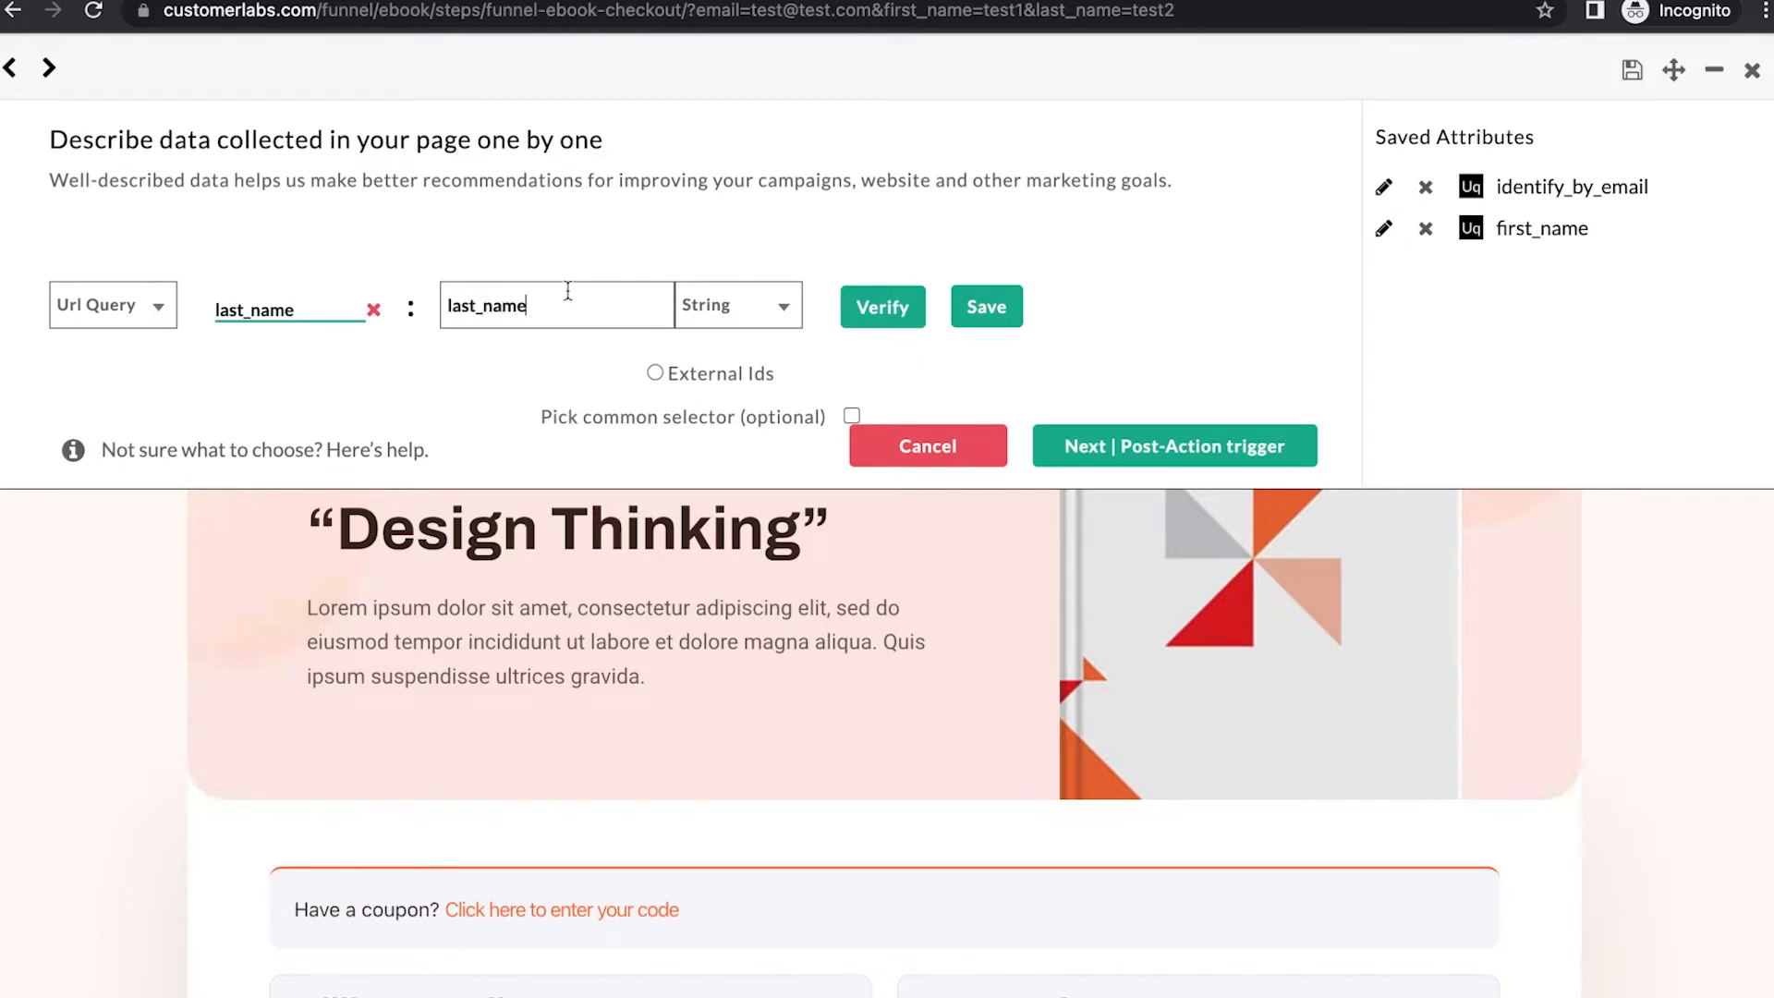
click(903, 325)
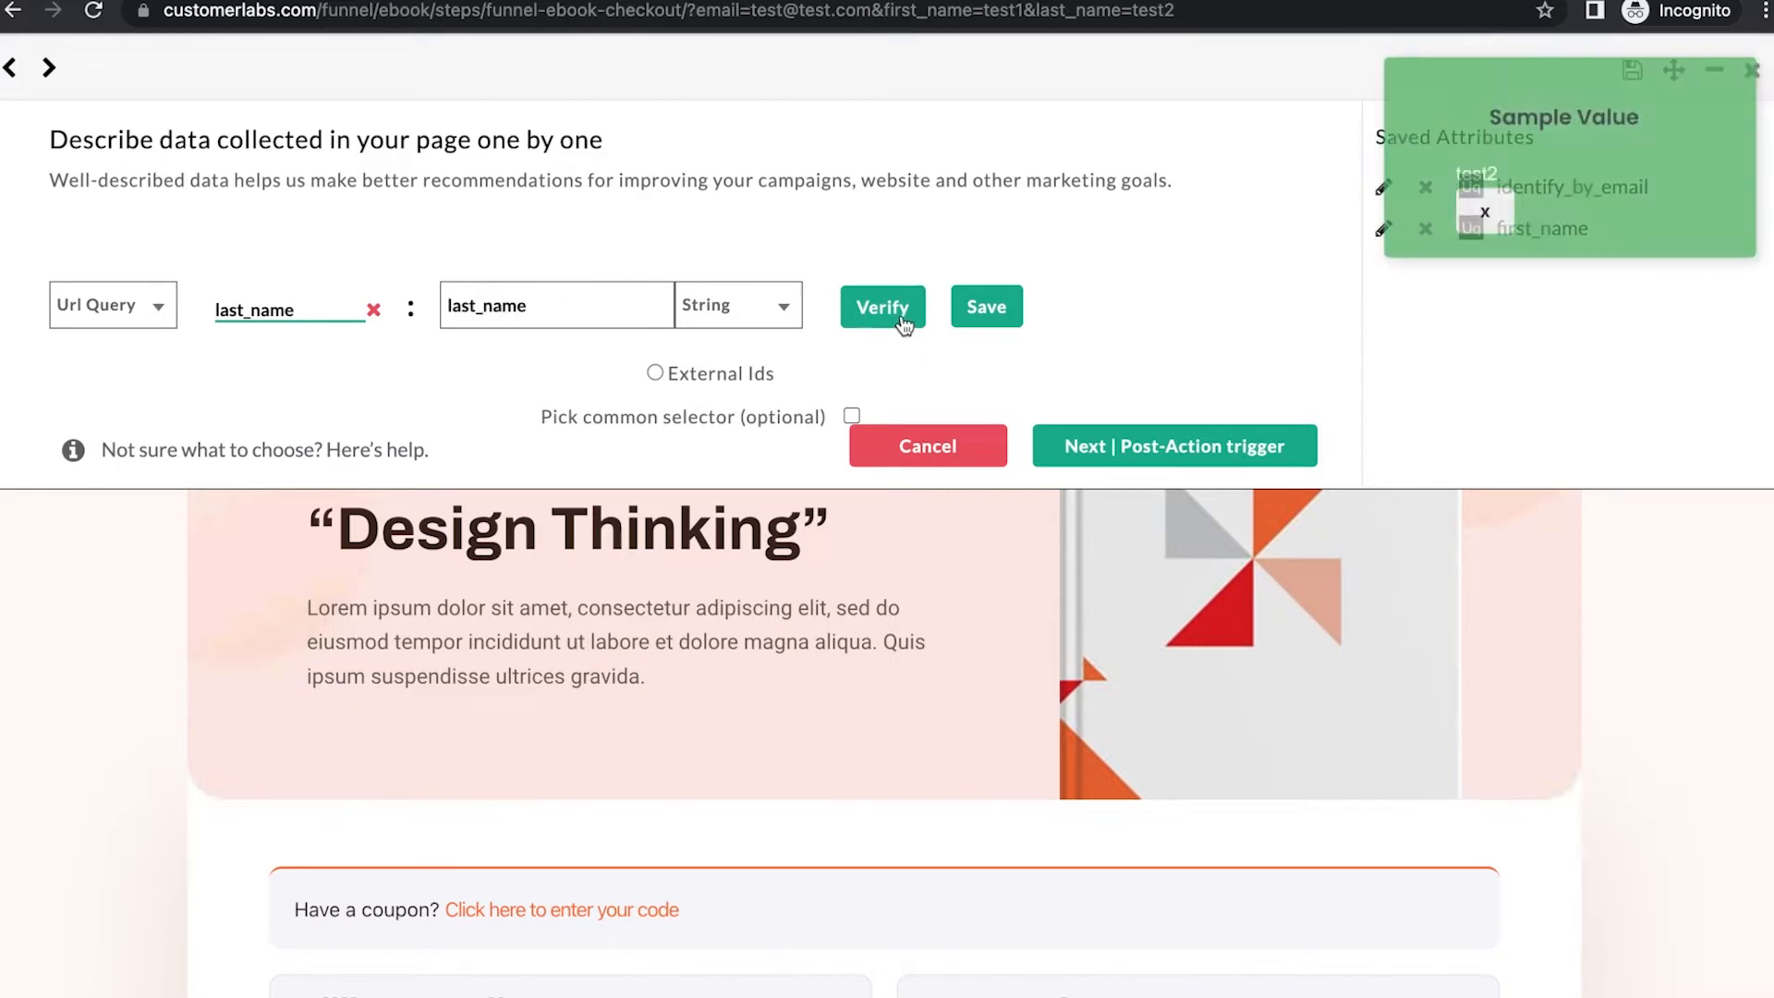
click(987, 312)
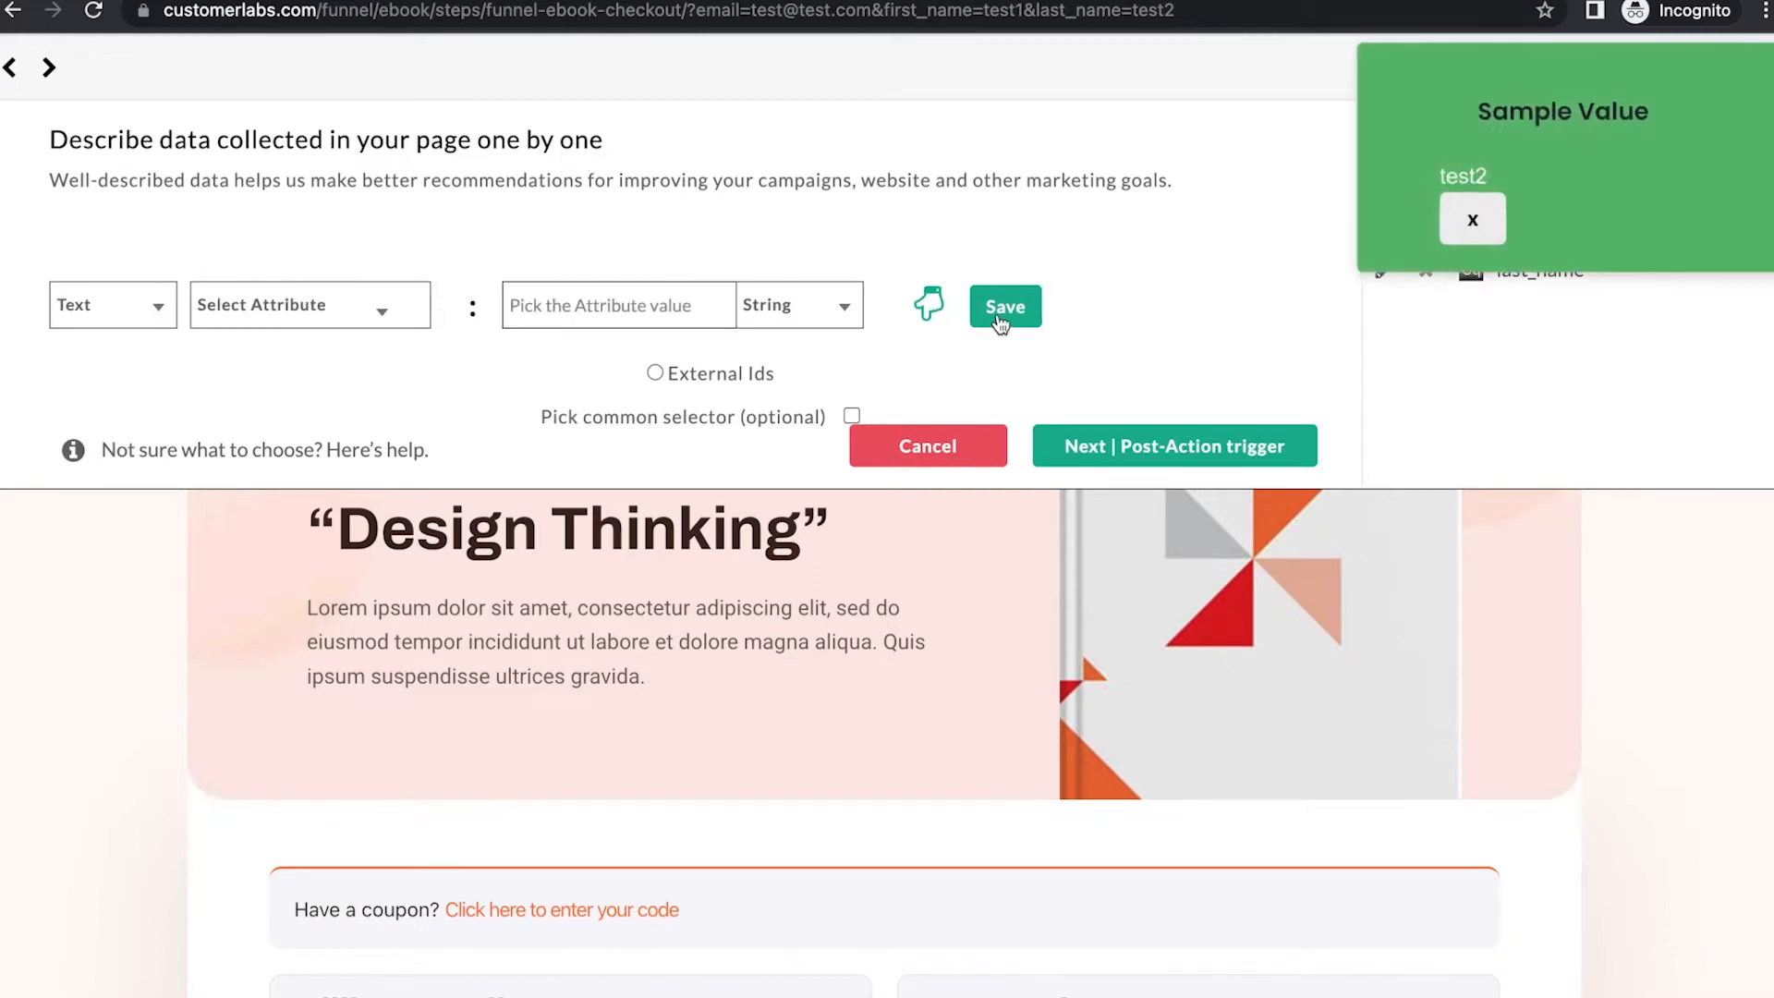
Add a custom email attribute read from the URL query key email, verify its sample value and save it.
click(108, 314)
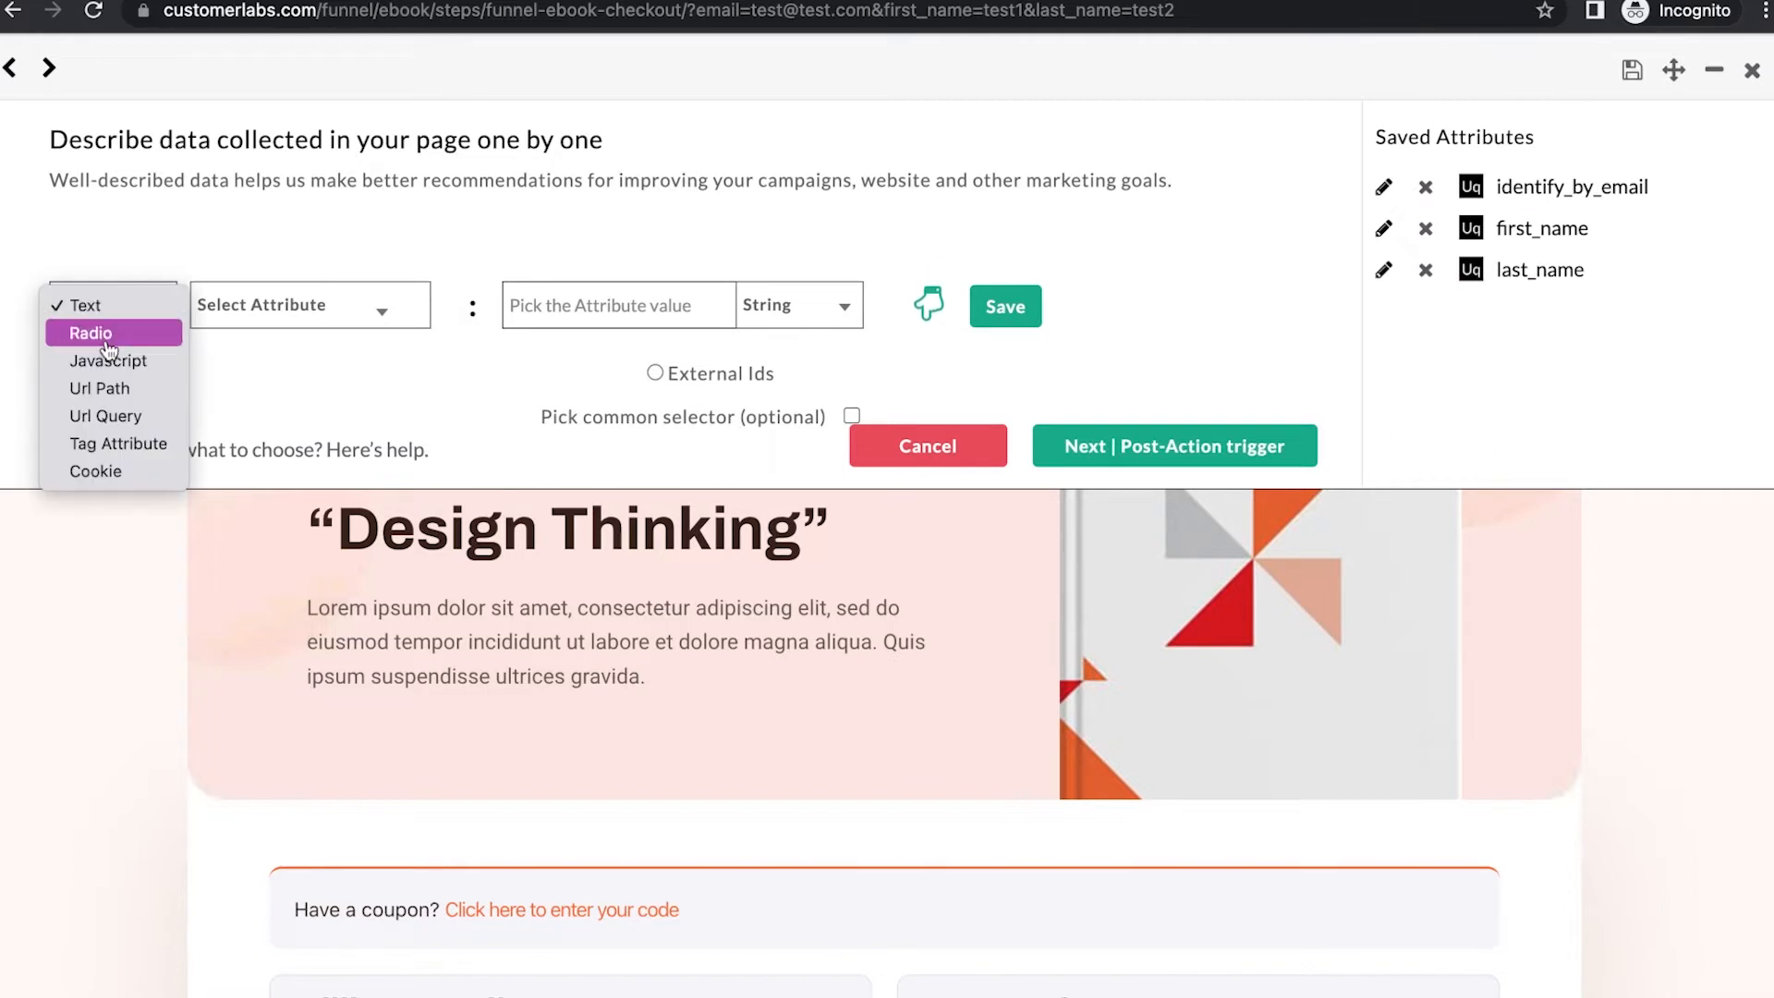
click(105, 416)
click(245, 313)
click(244, 335)
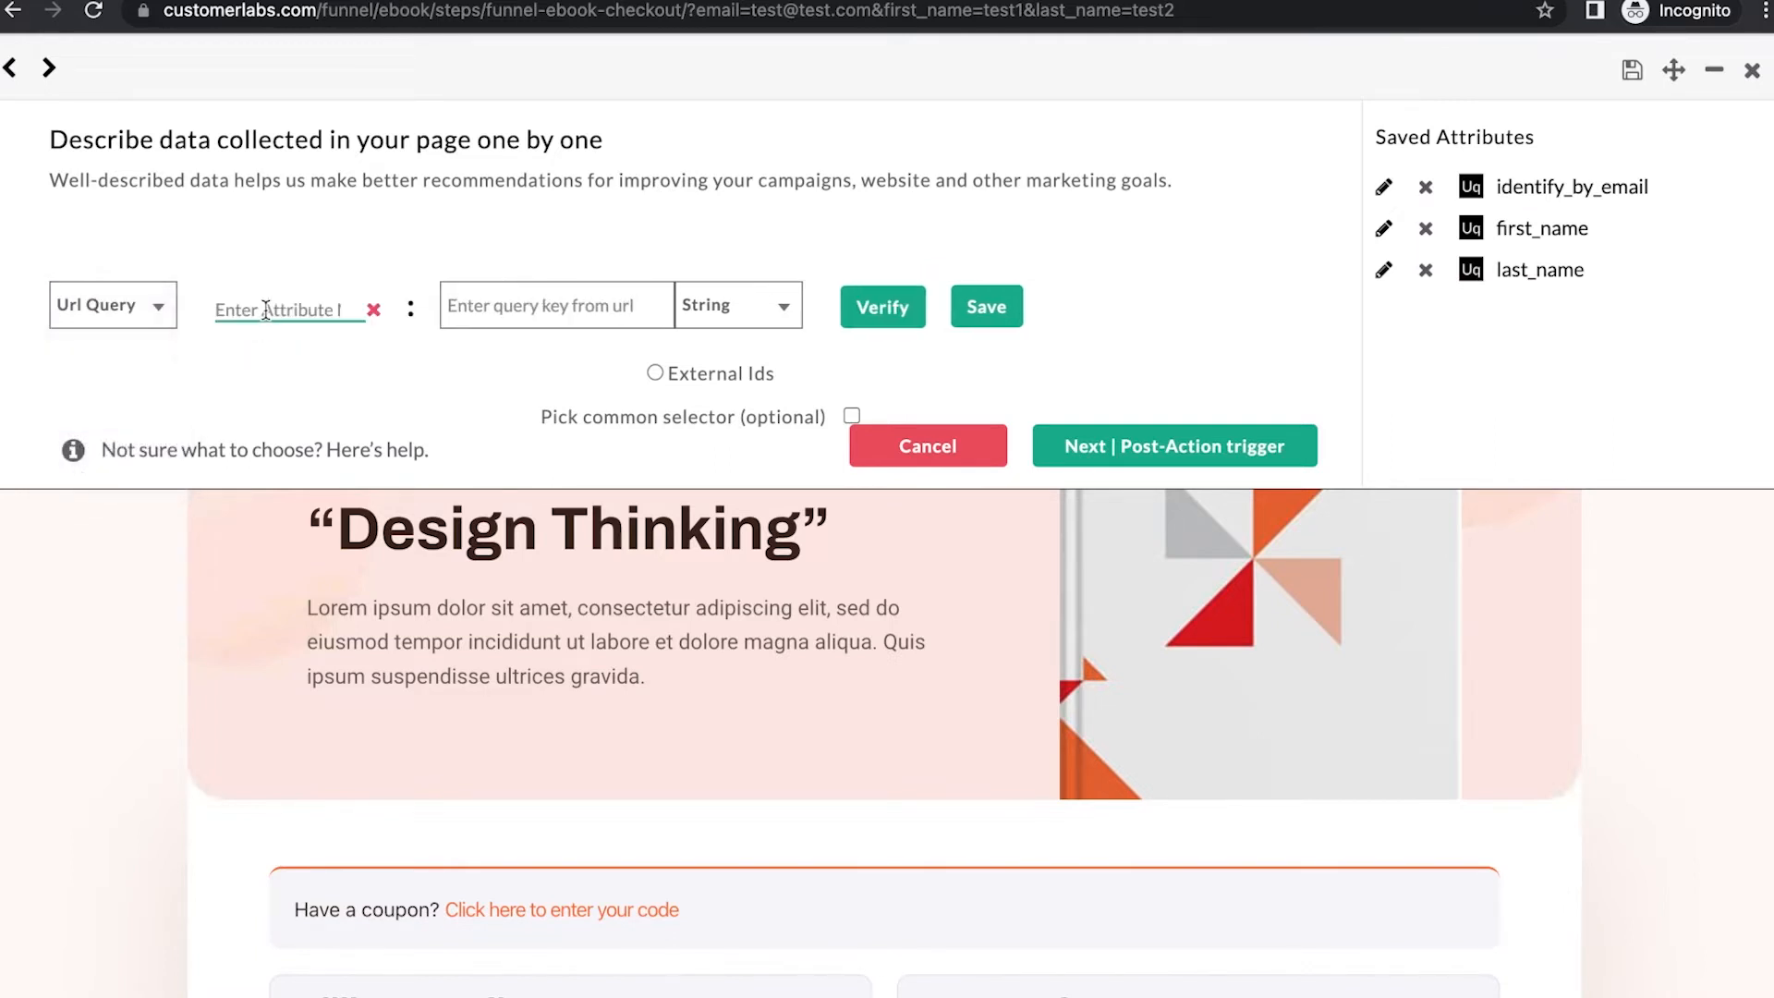
text(email)
click(543, 307)
text(em)
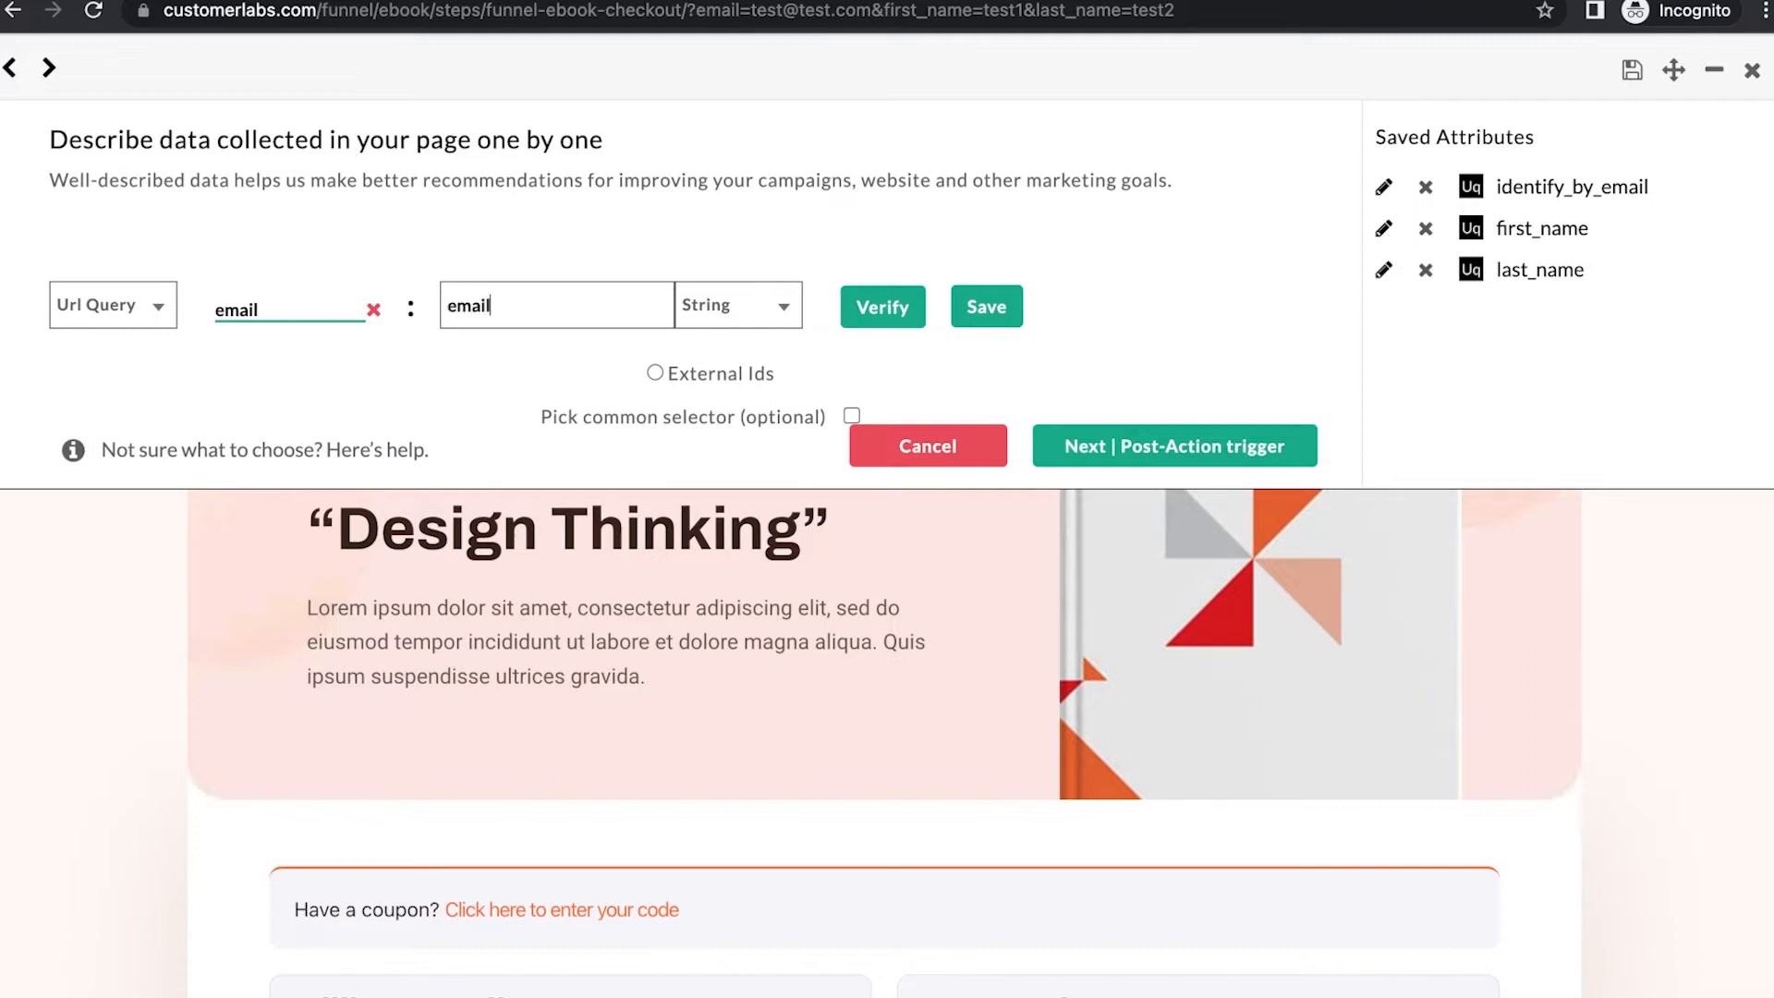
text(ail)
click(876, 307)
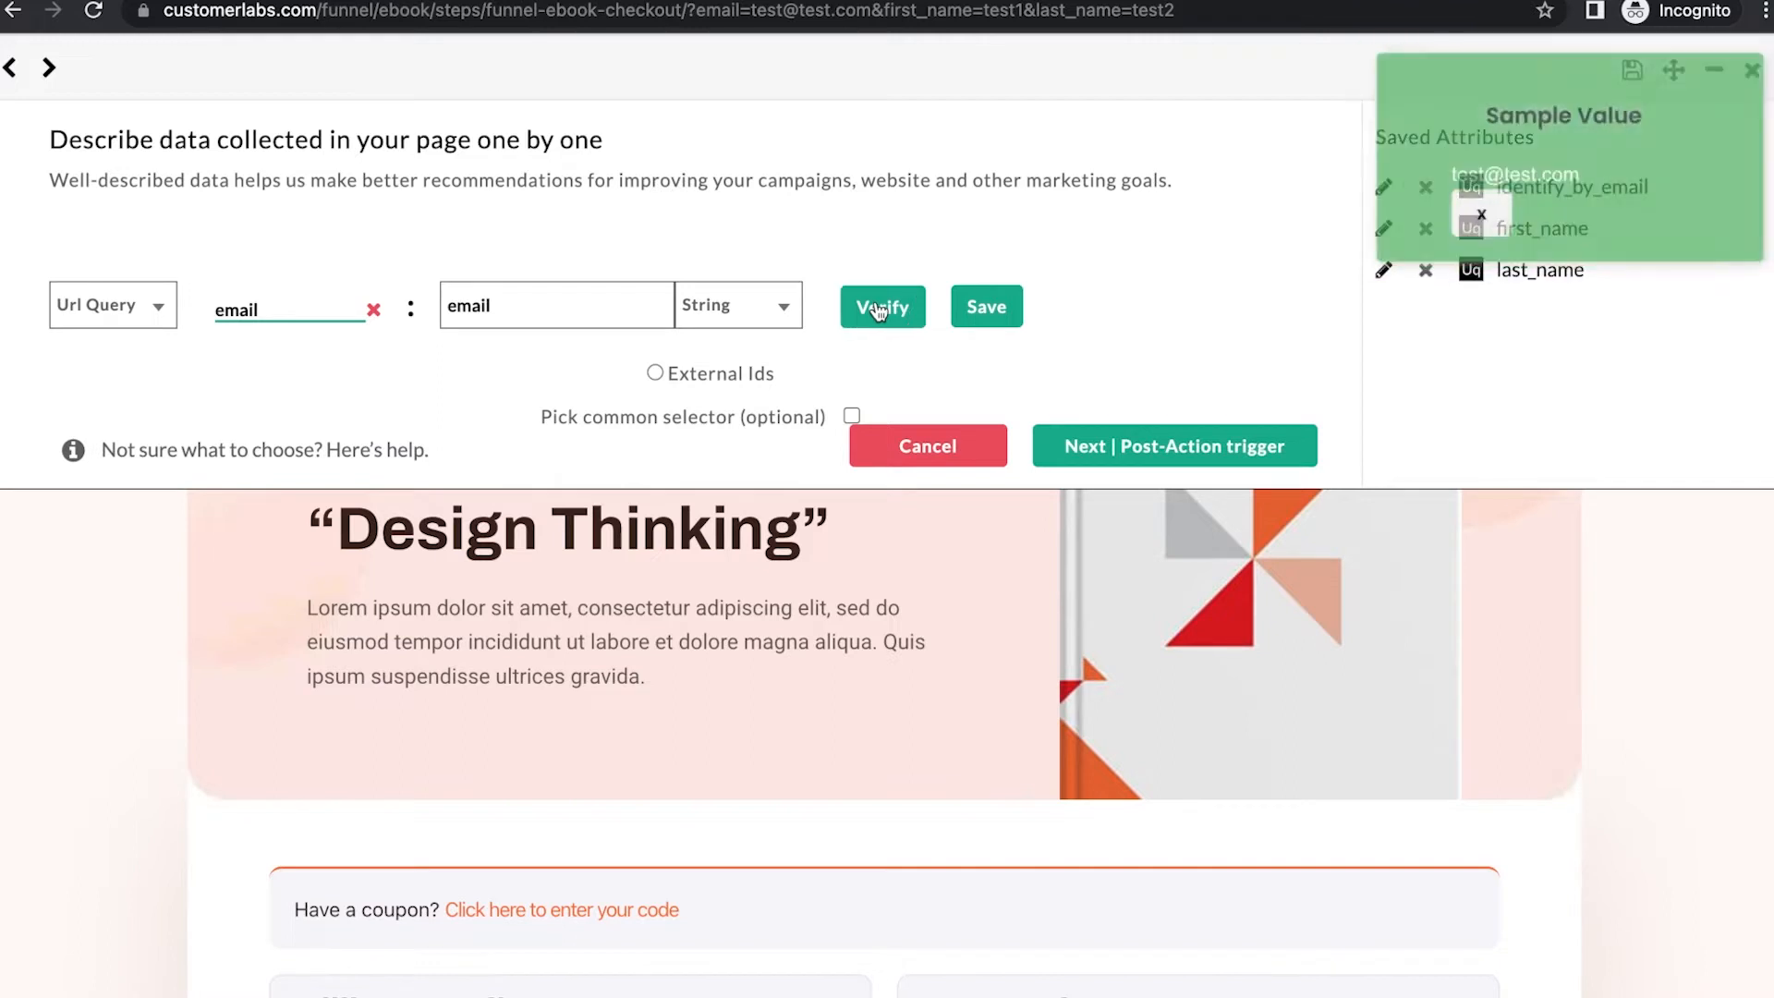
click(989, 308)
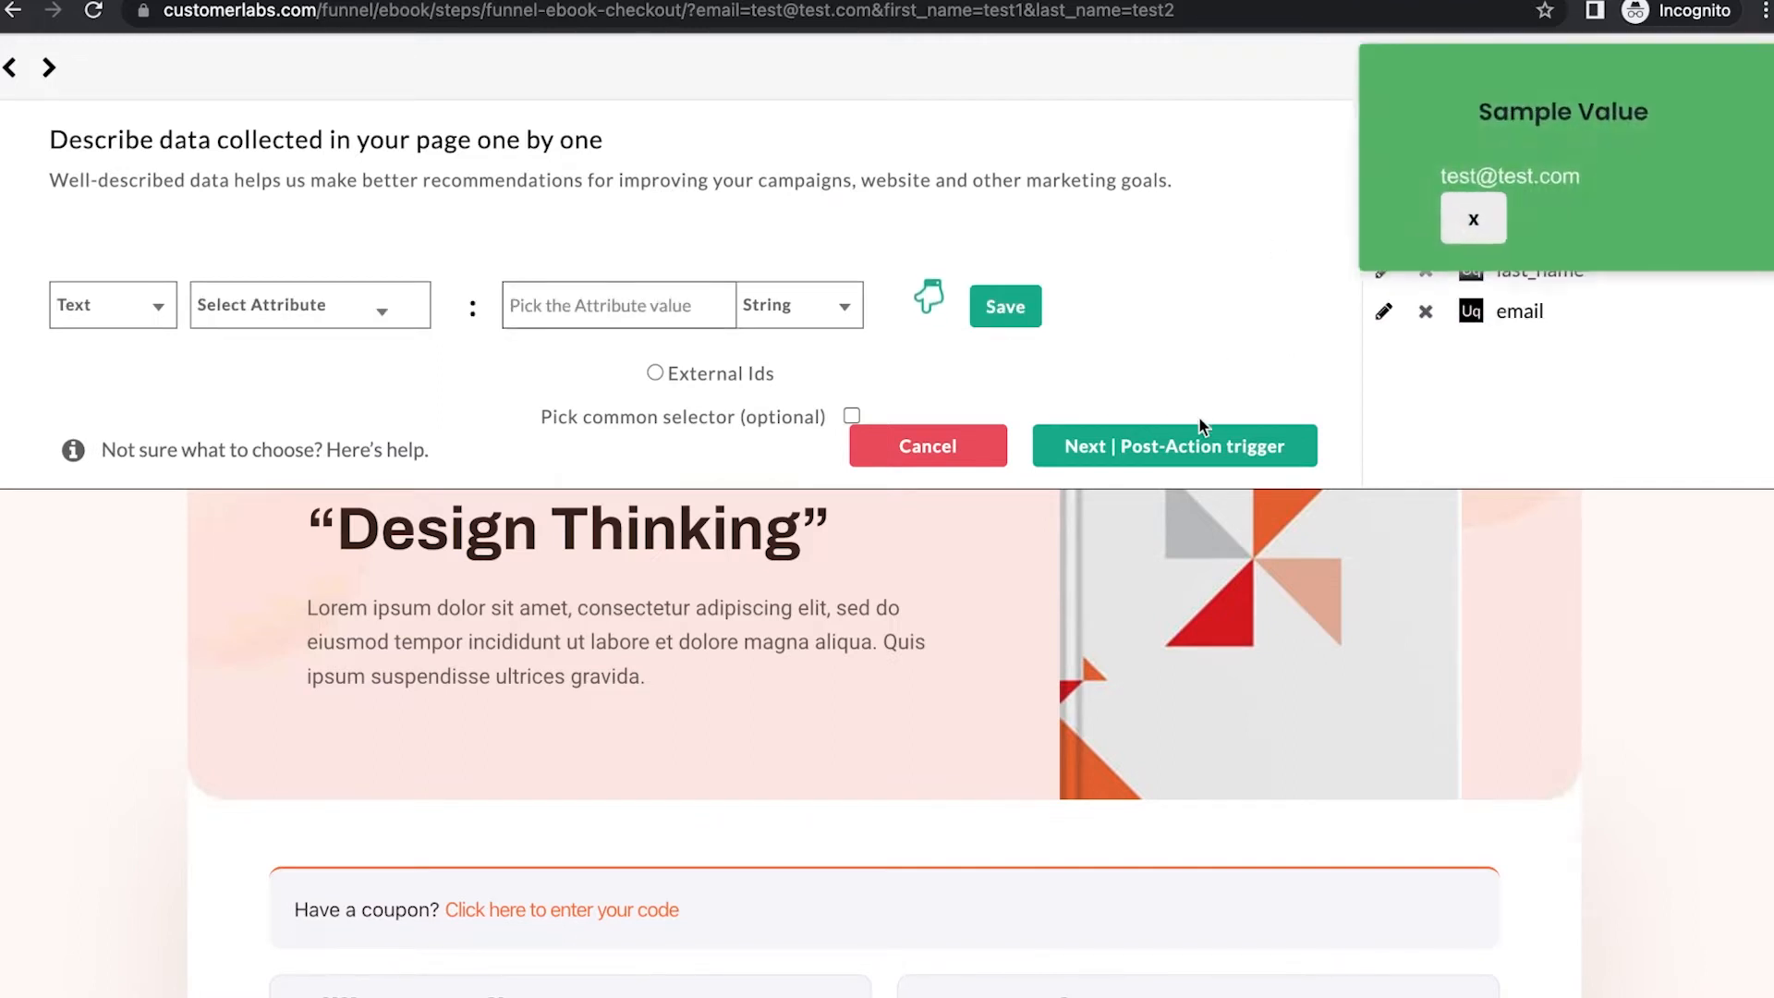
Skip the optional post-action trigger, save a tracking rule for the current page and save the action.
click(1198, 454)
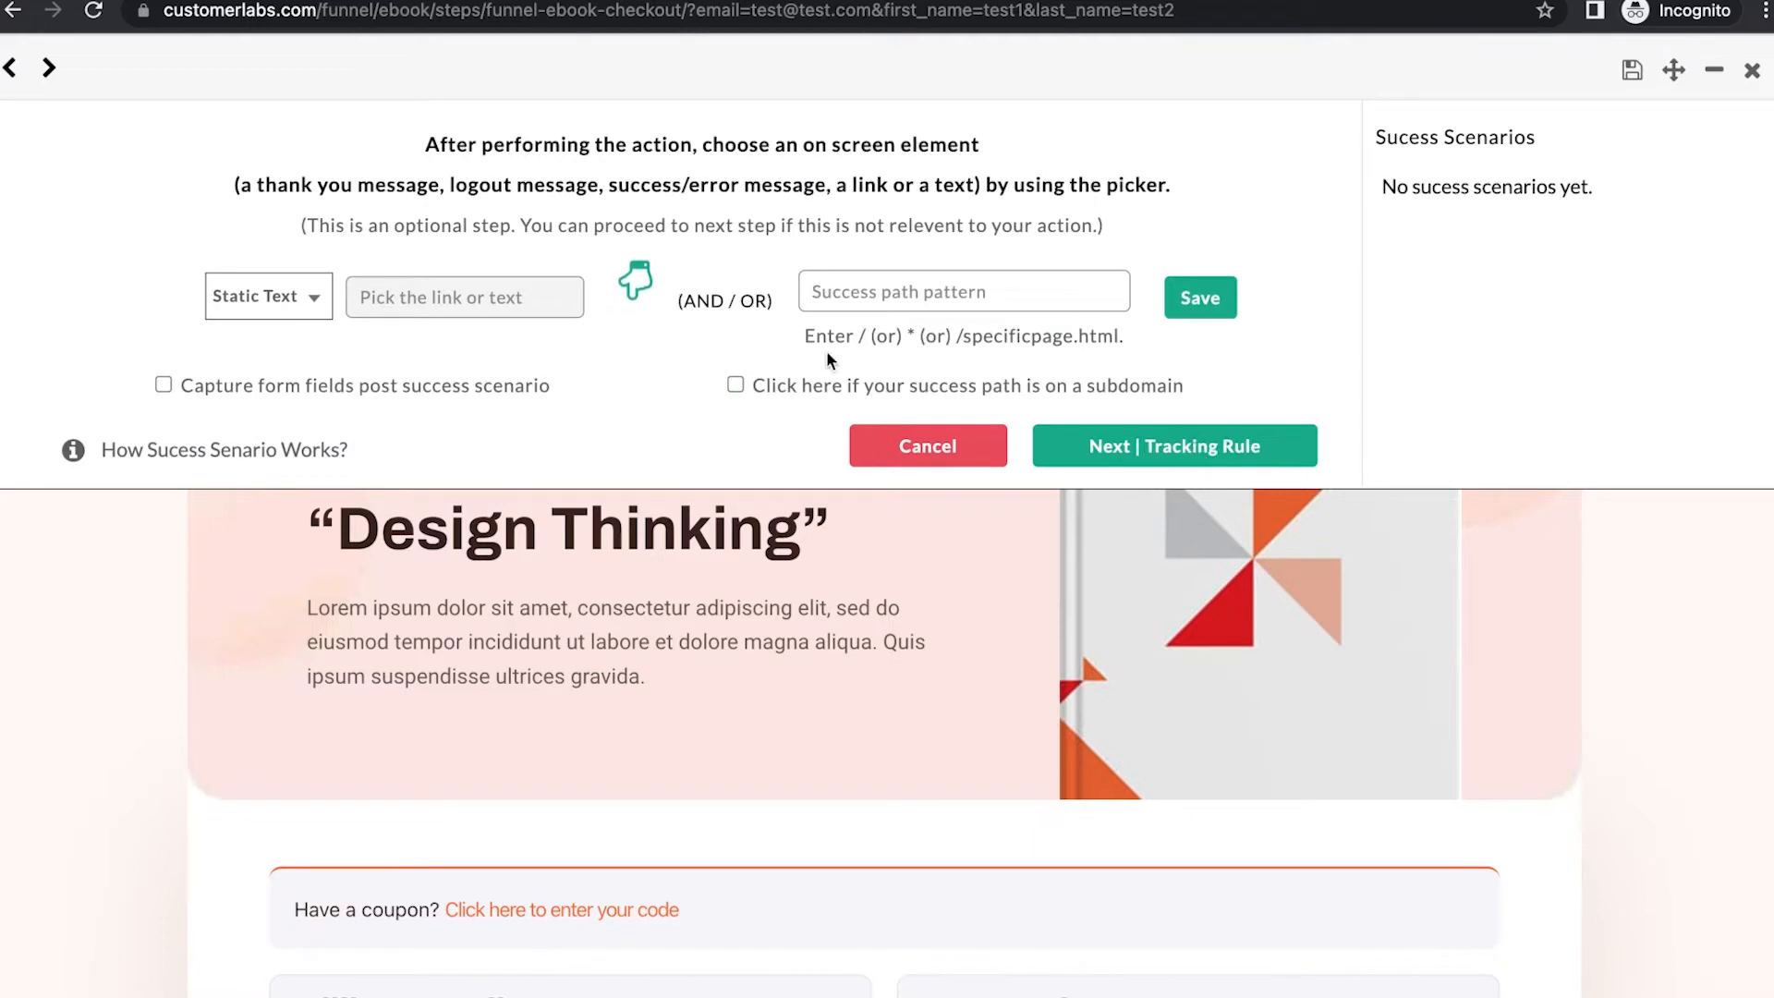
click(1230, 445)
click(725, 268)
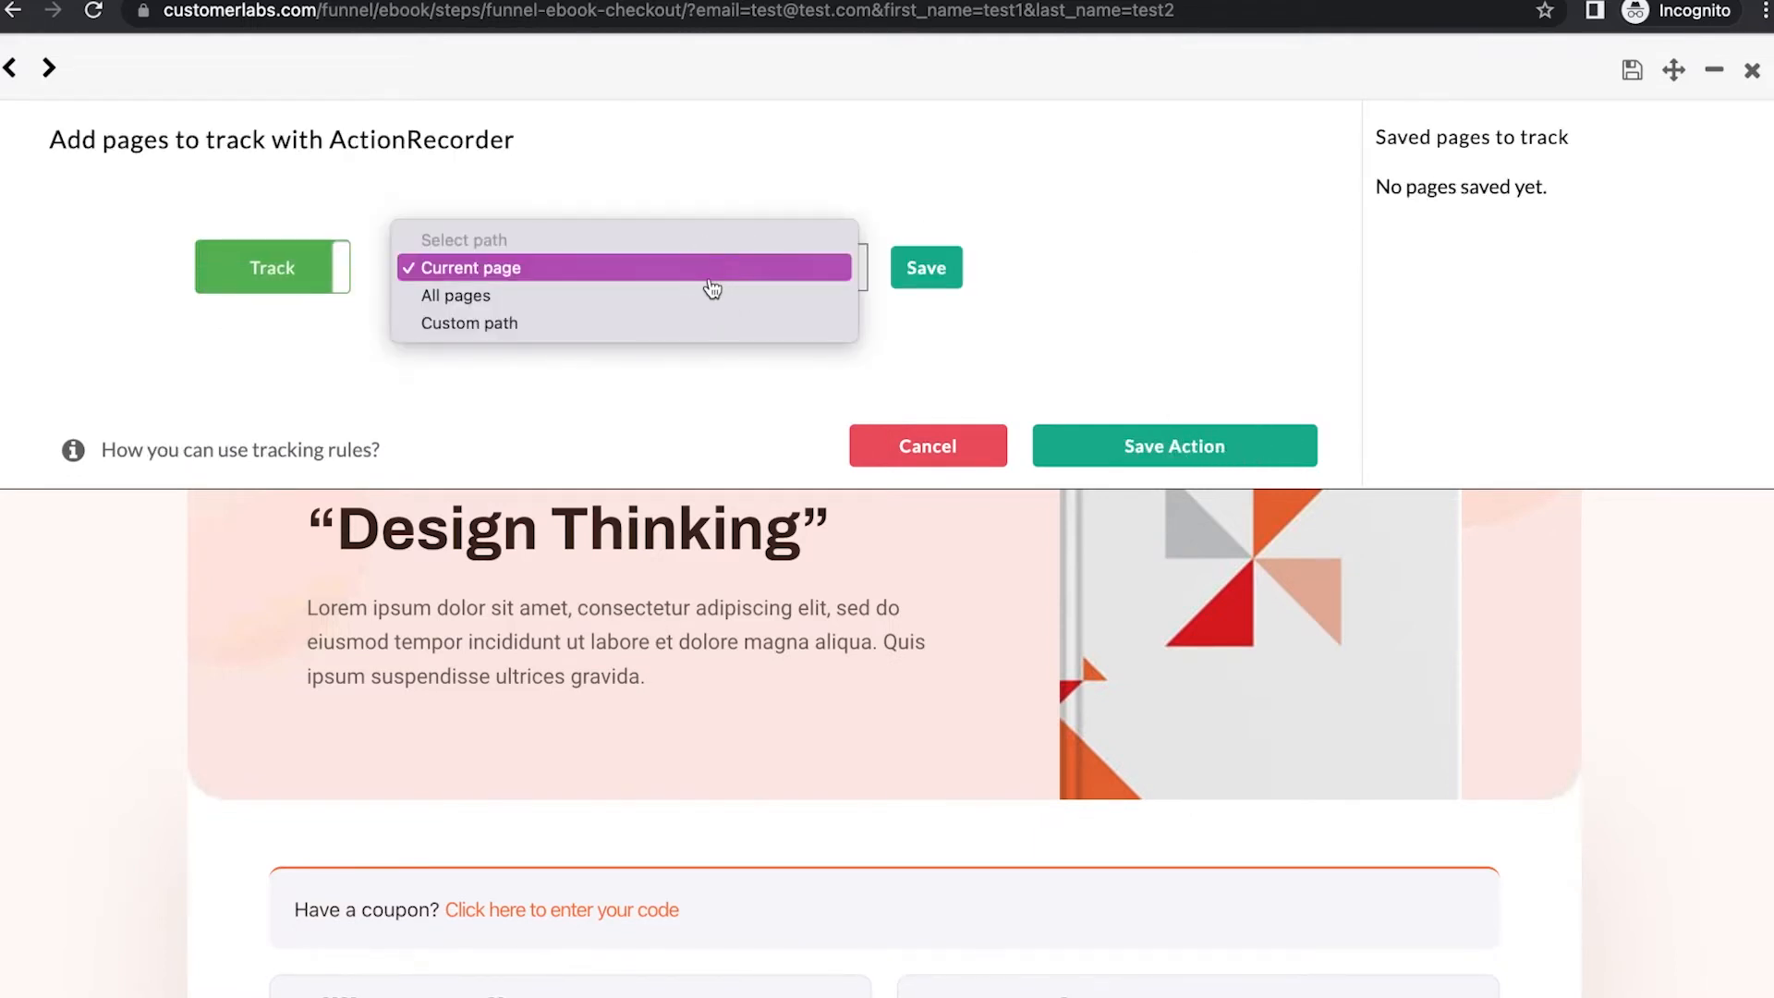
click(720, 267)
click(948, 277)
click(1166, 443)
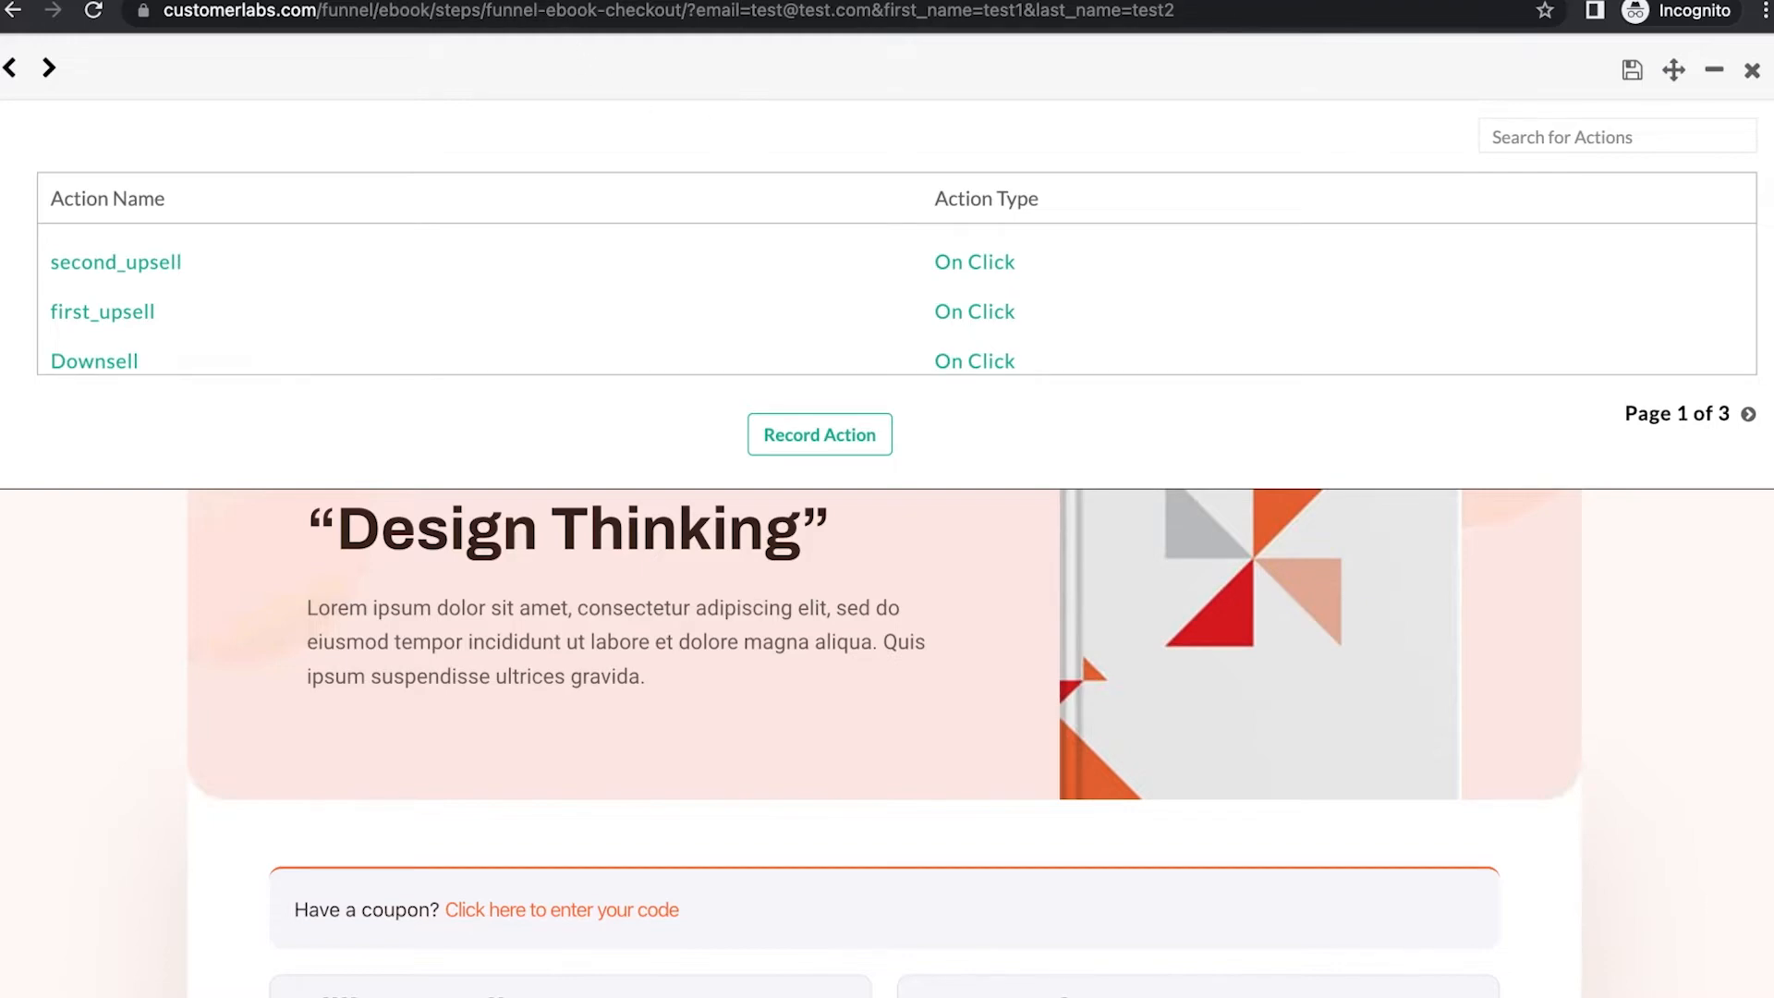
key(super+Left)
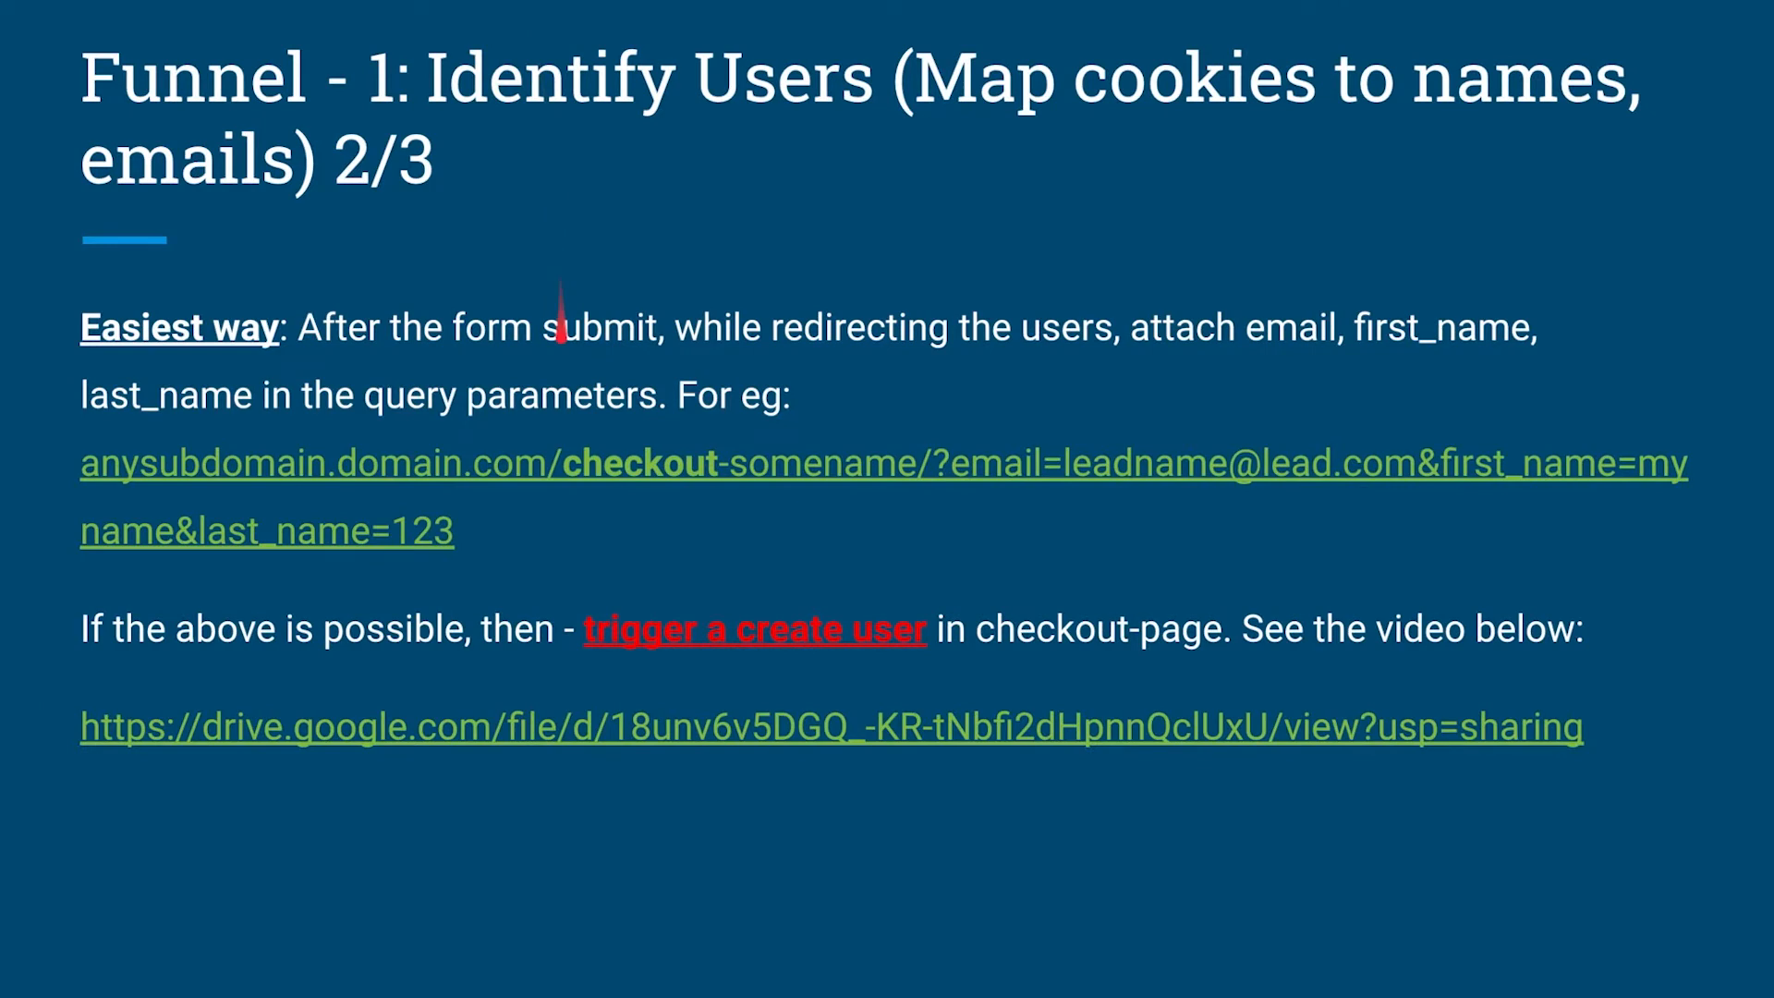
key(Right)
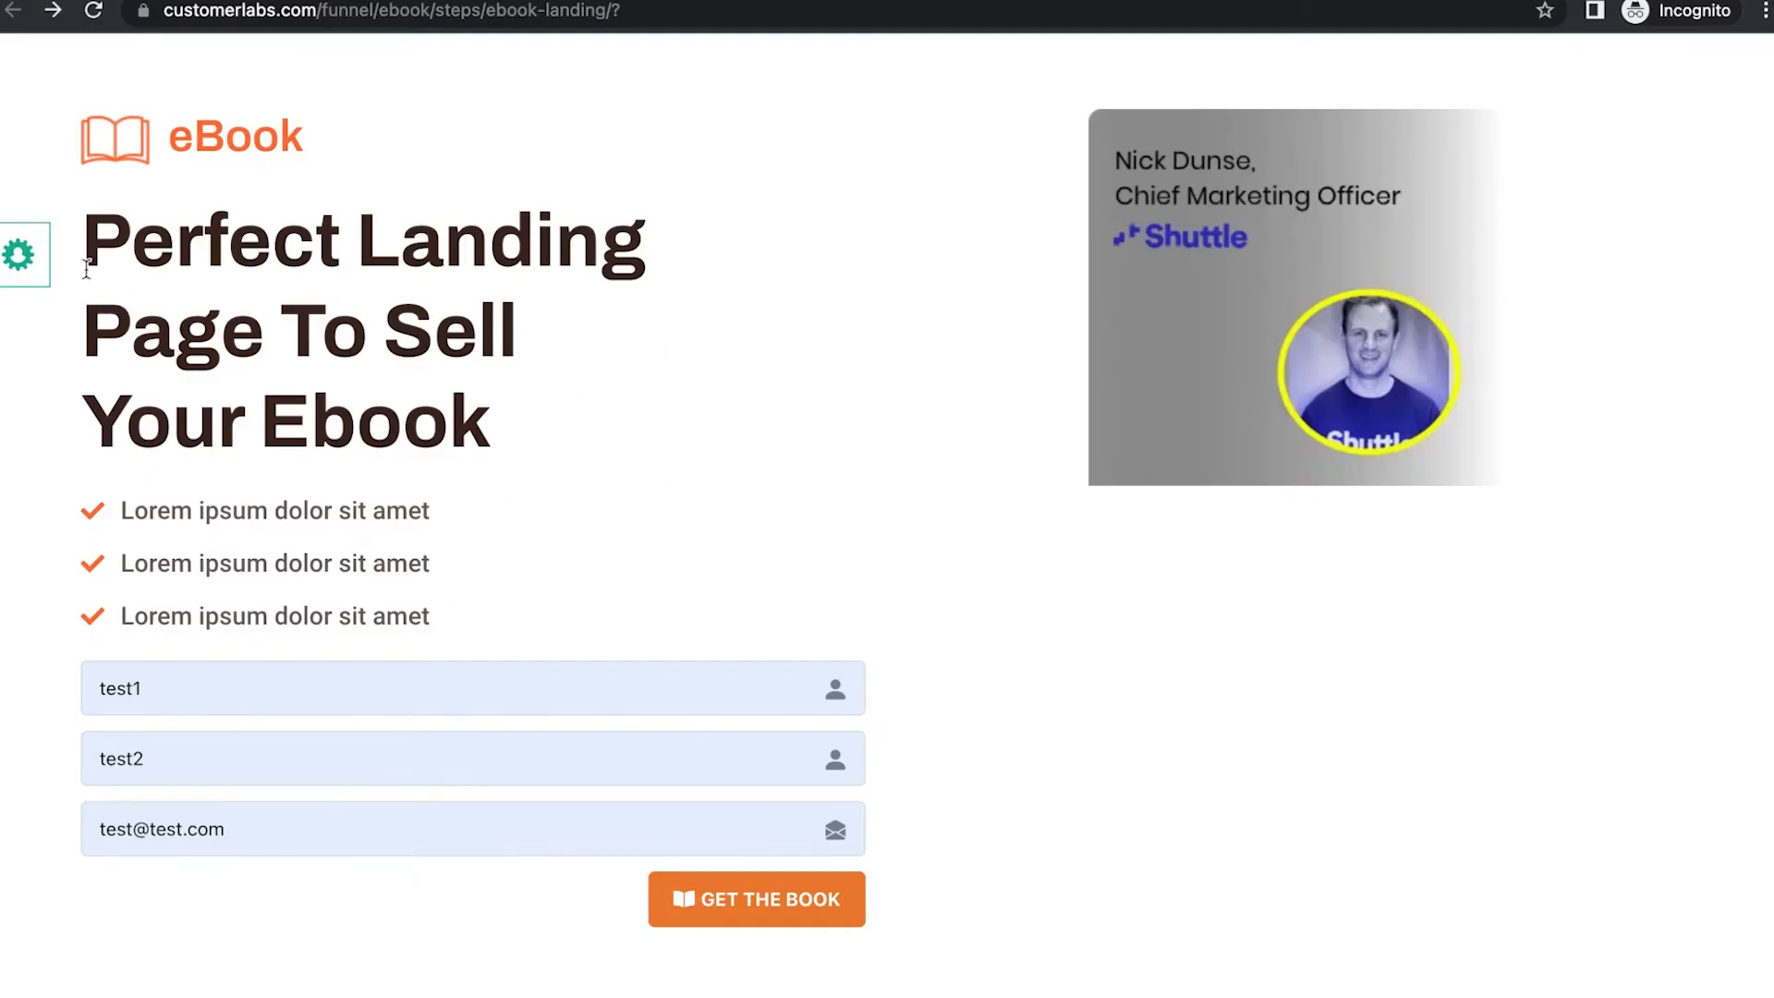
Record a Create user action of type On Click on the GET THE BOOK button and proceed to its details.
click(20, 255)
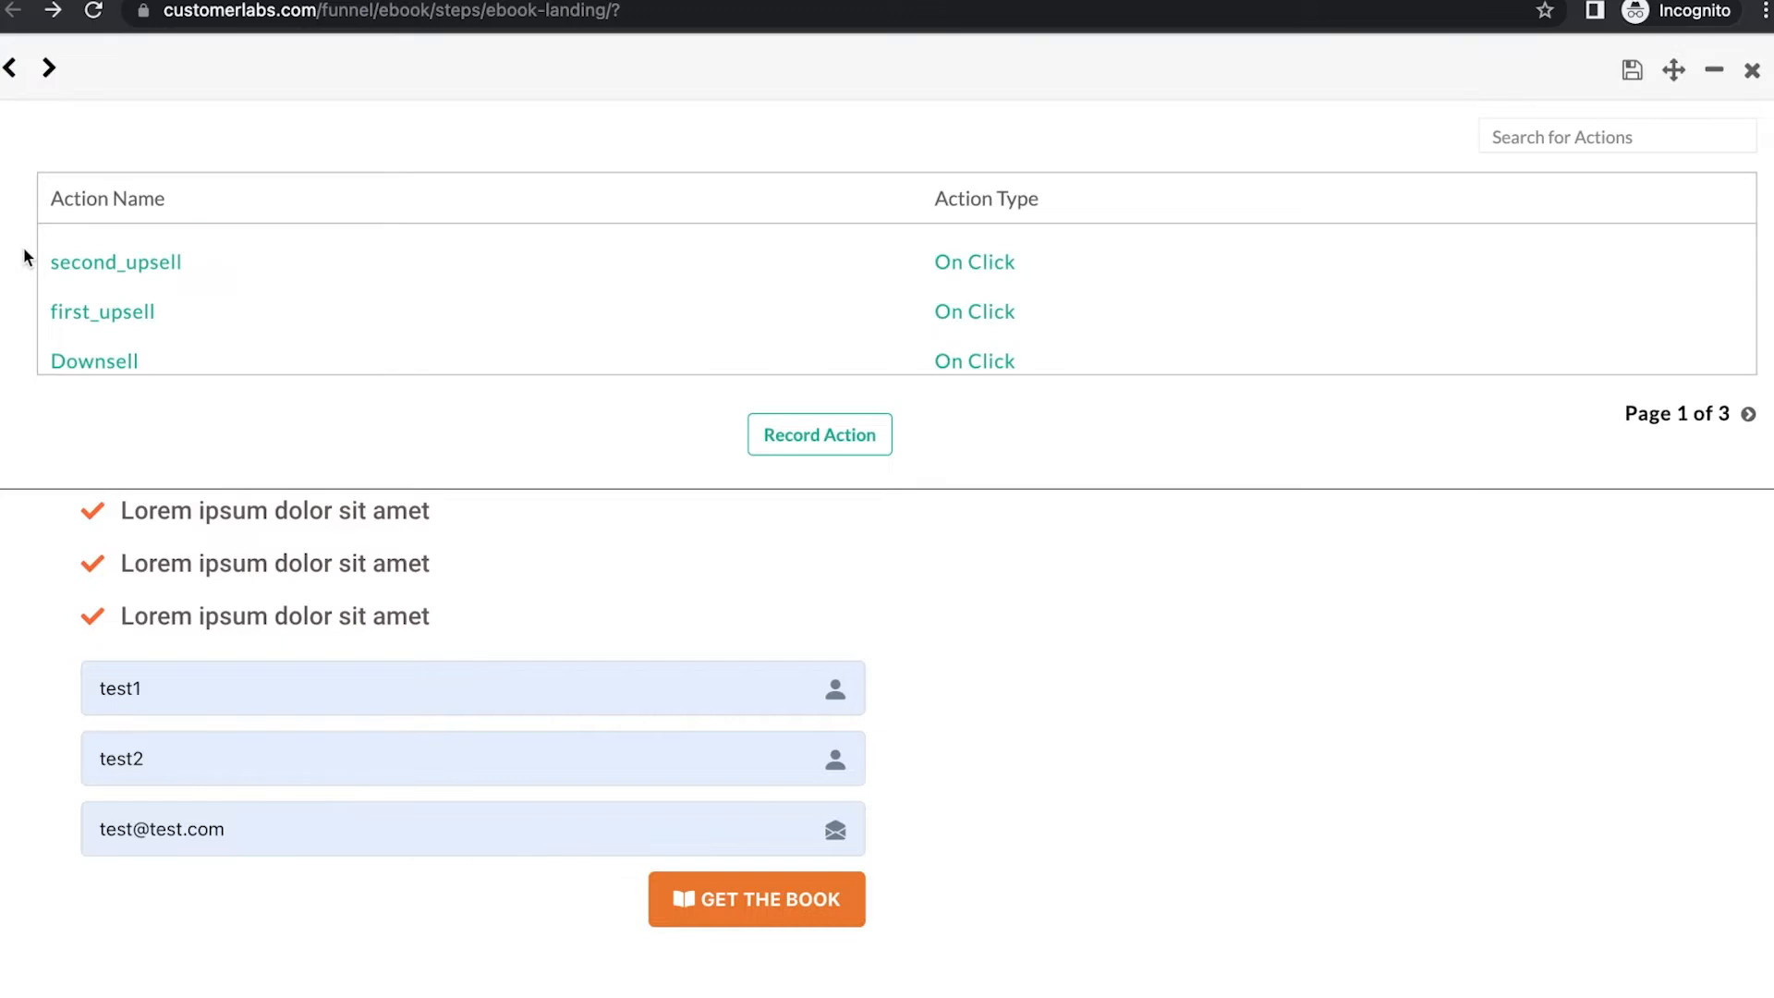
click(815, 436)
click(552, 269)
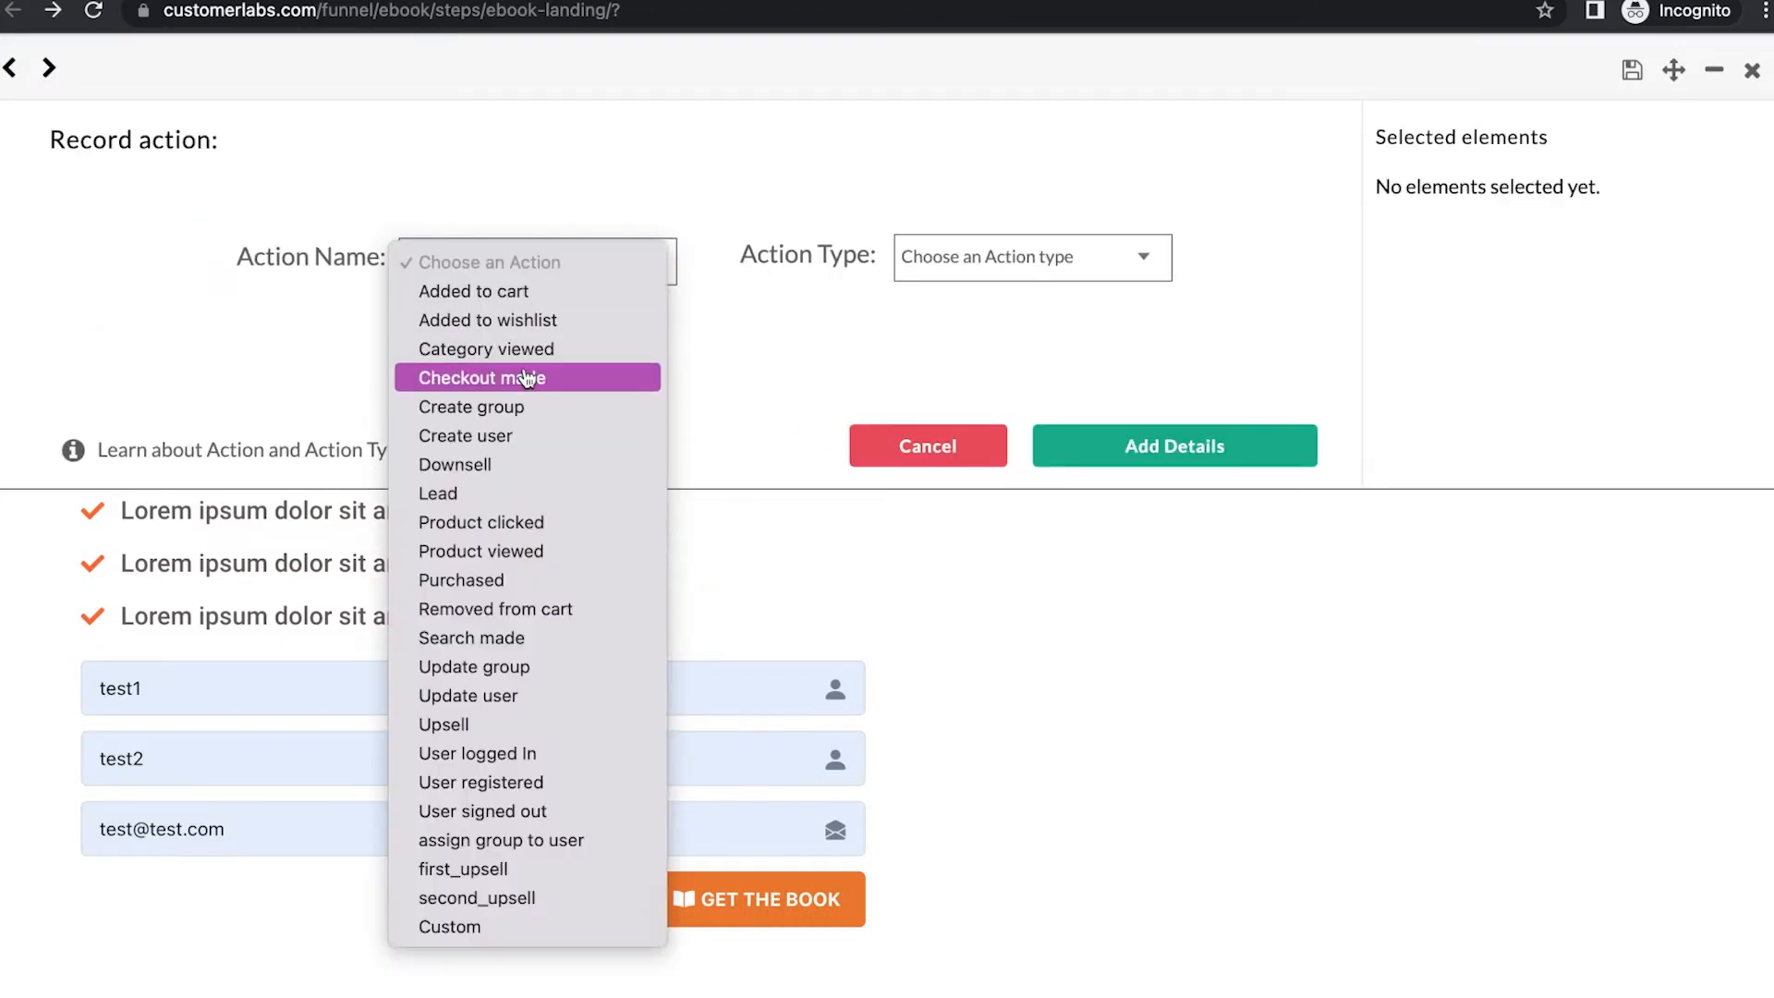
click(507, 435)
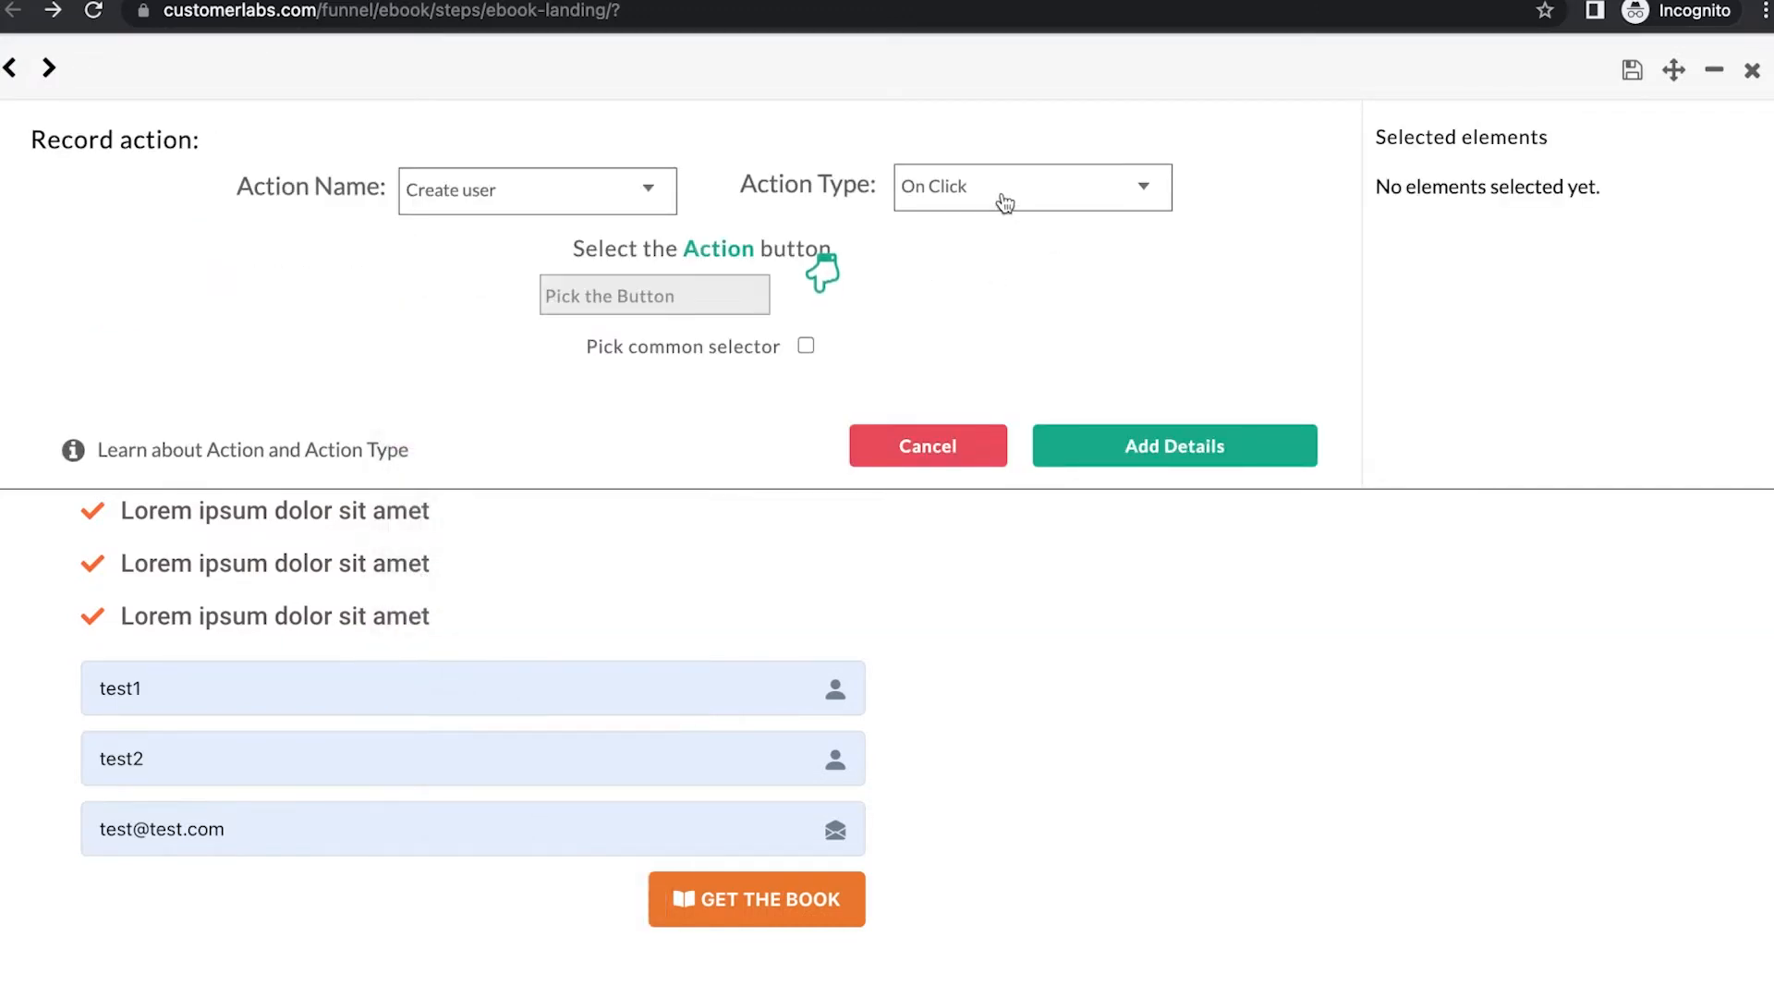
click(830, 282)
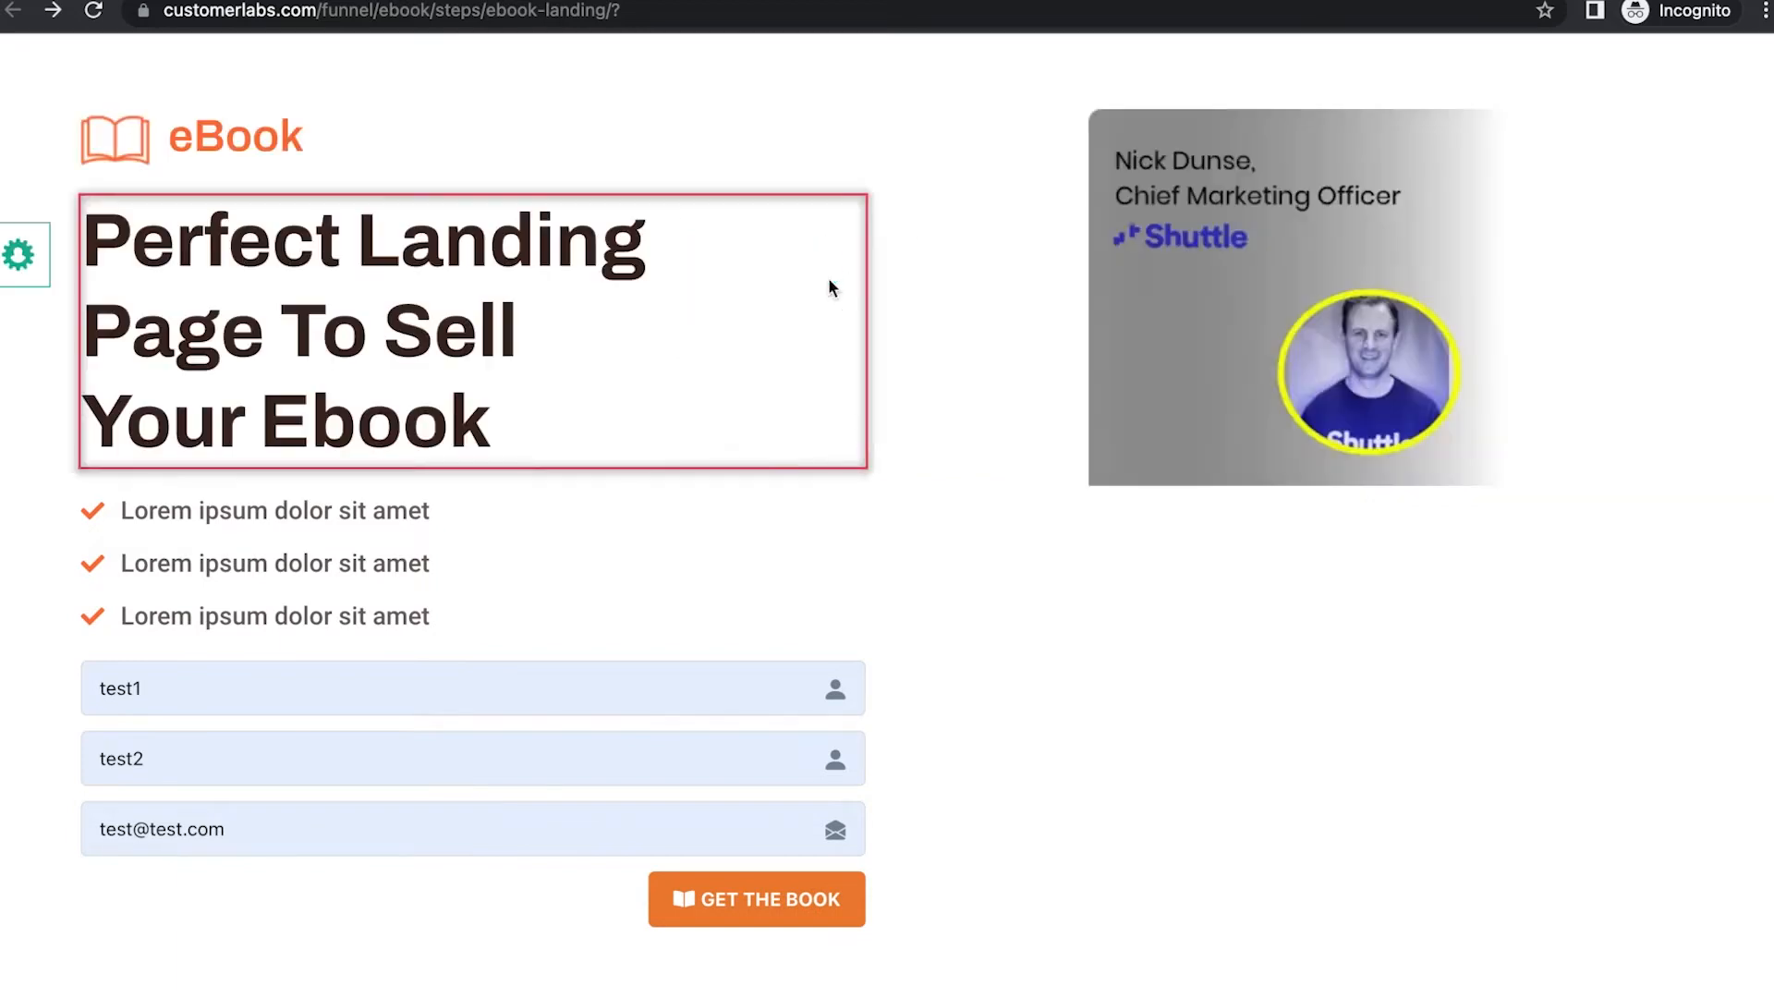
click(739, 924)
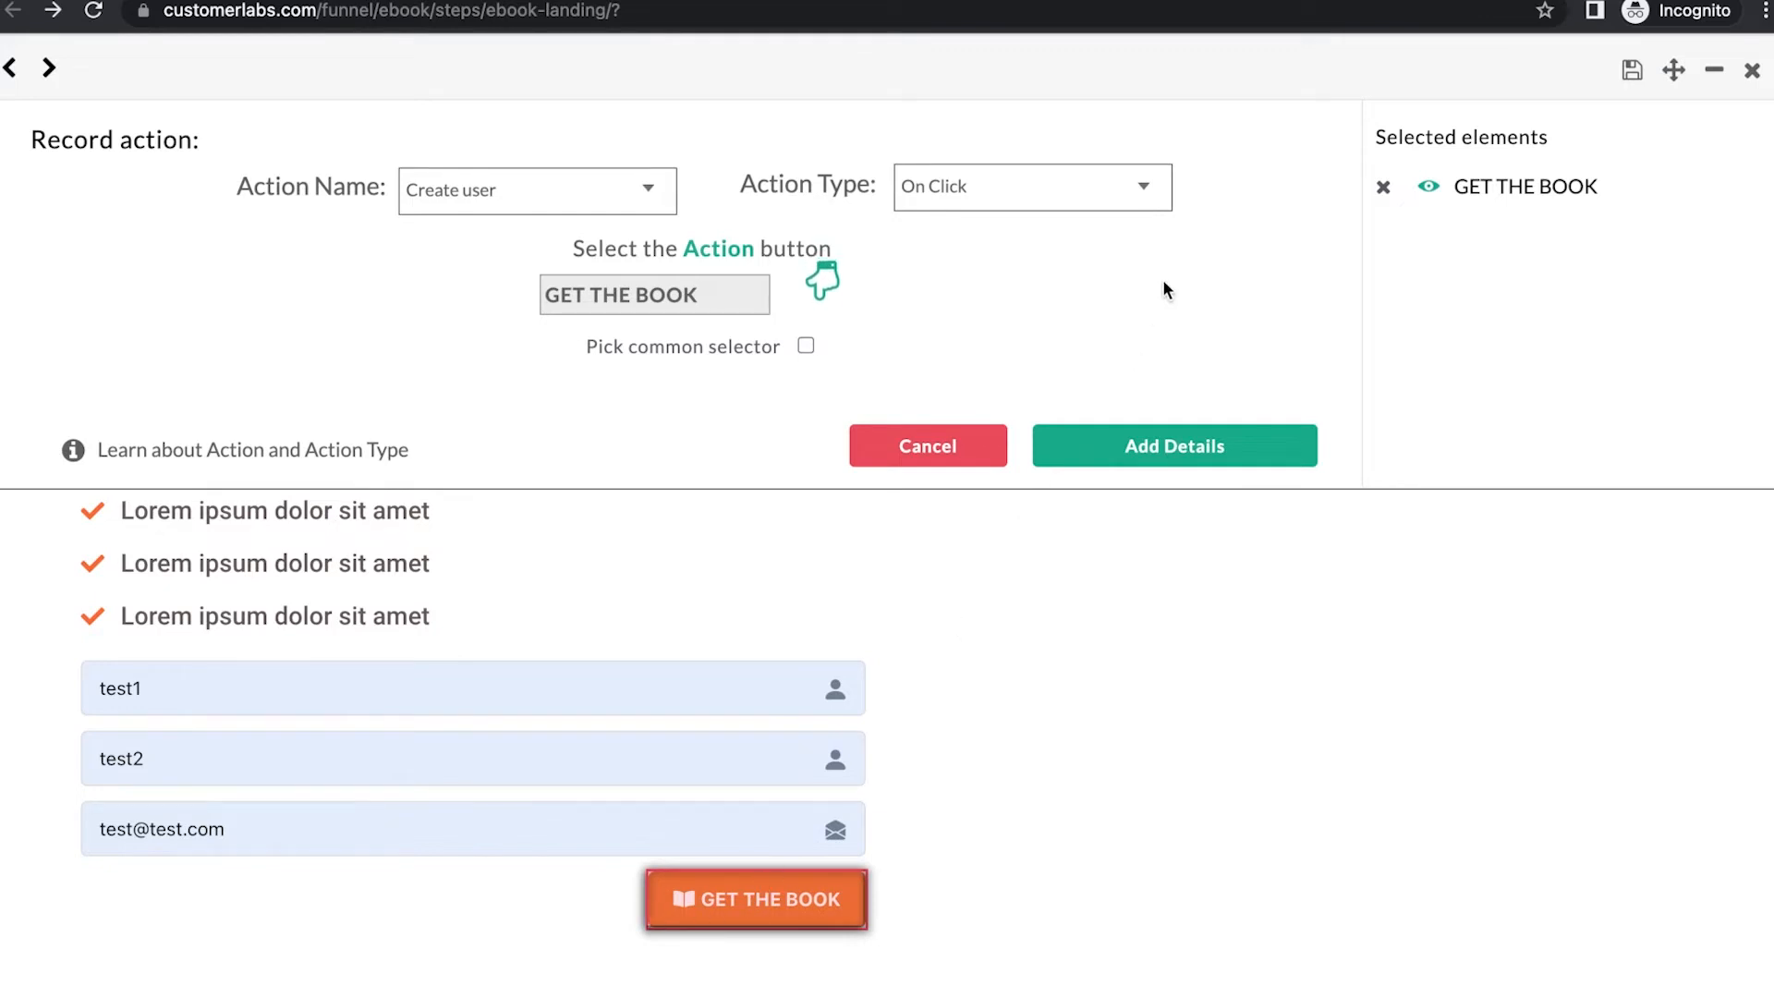
click(1163, 450)
Assign identify_by_email as the external ID, picking its value from the form's email field, and save it.
click(288, 306)
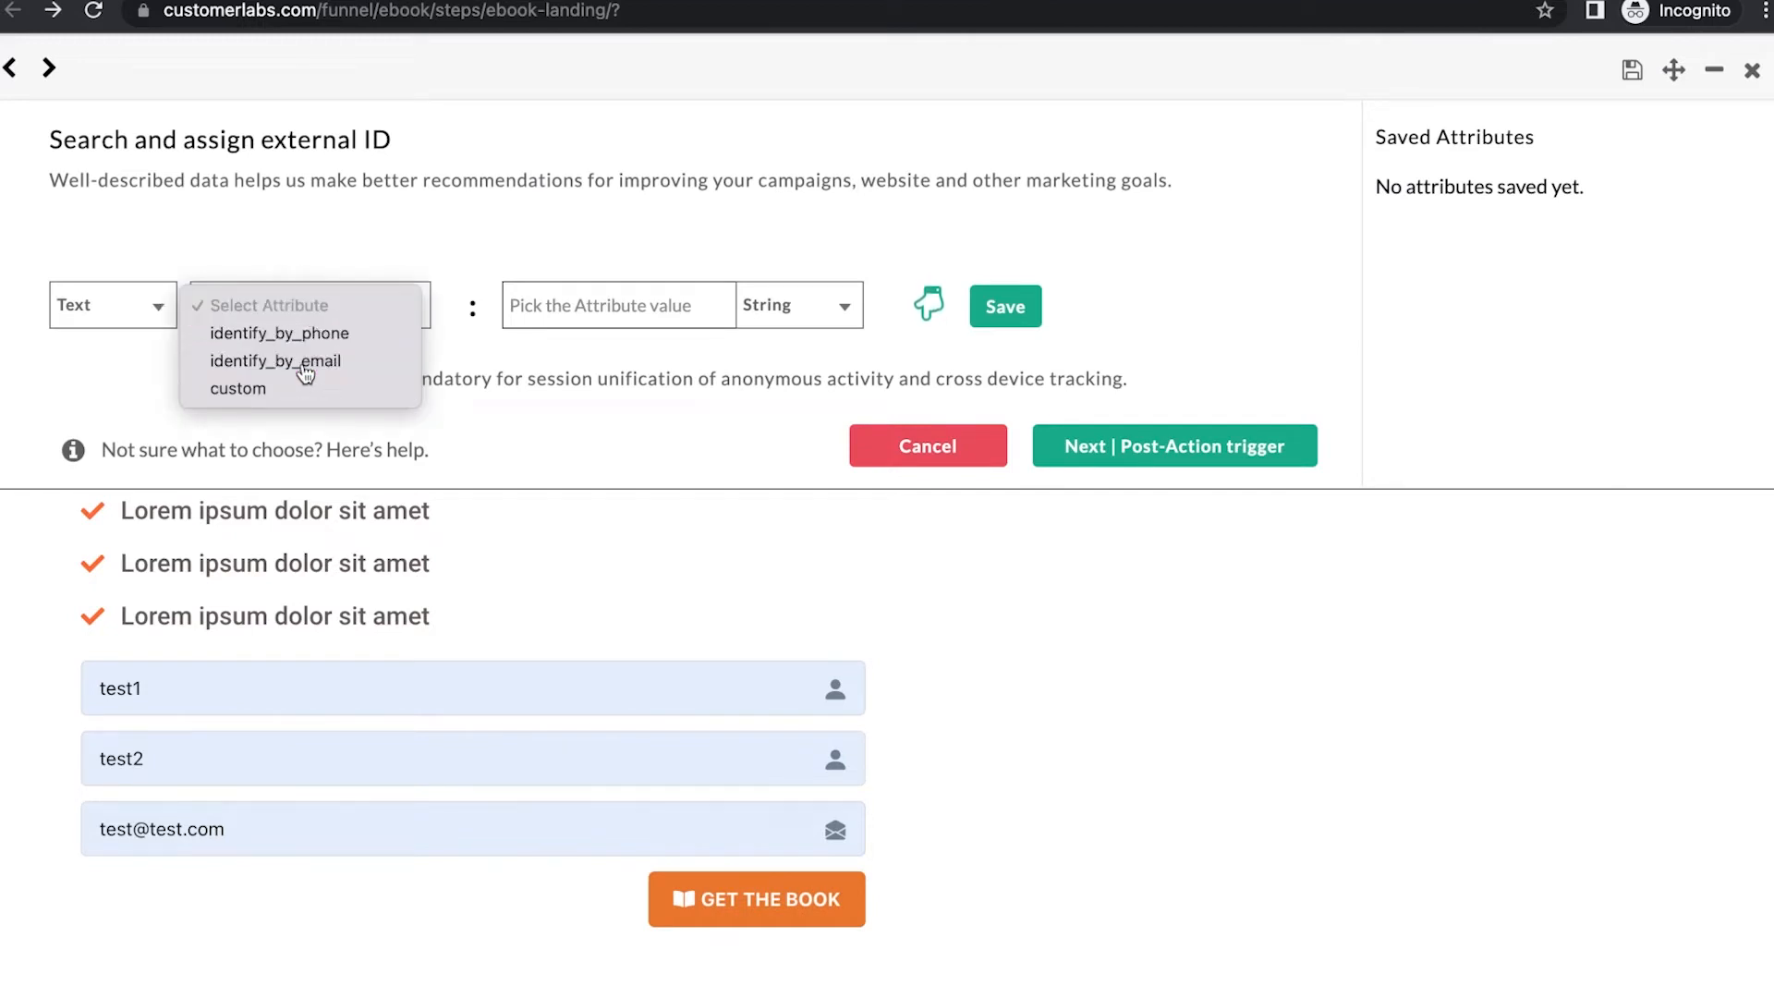
click(299, 368)
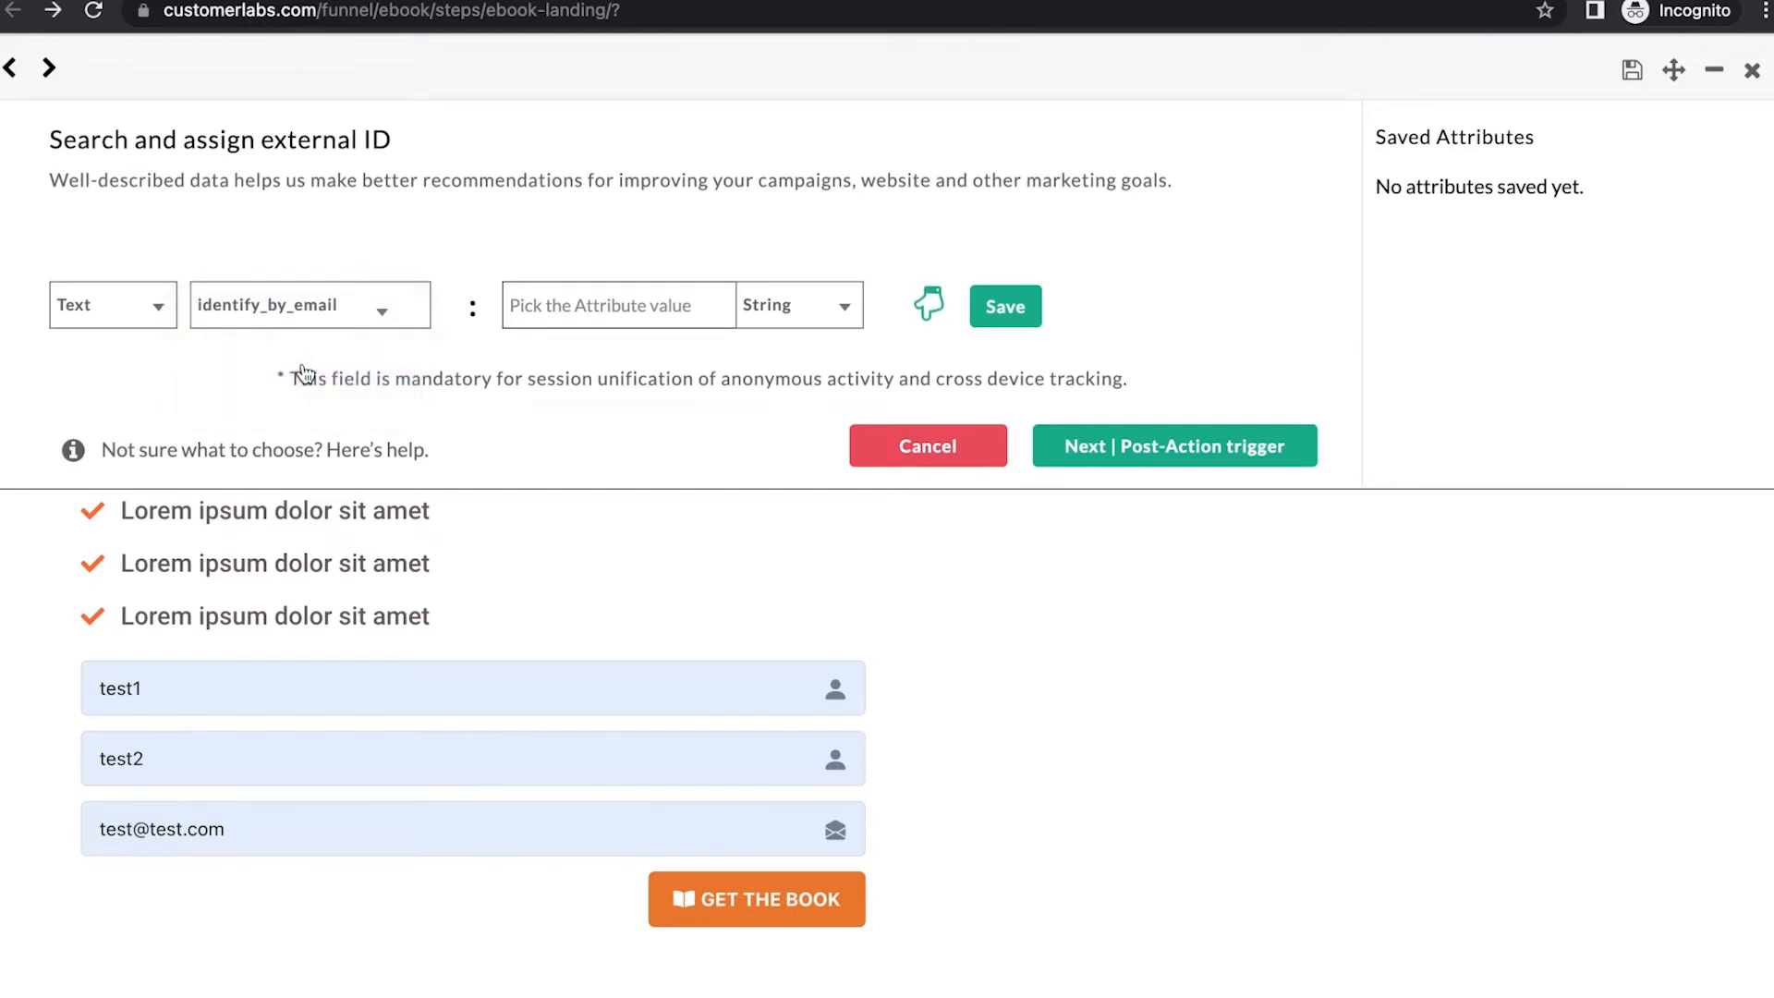
click(909, 301)
click(275, 829)
click(1005, 305)
Add a custom first_name attribute picked from the form's first name field and save it.
click(279, 318)
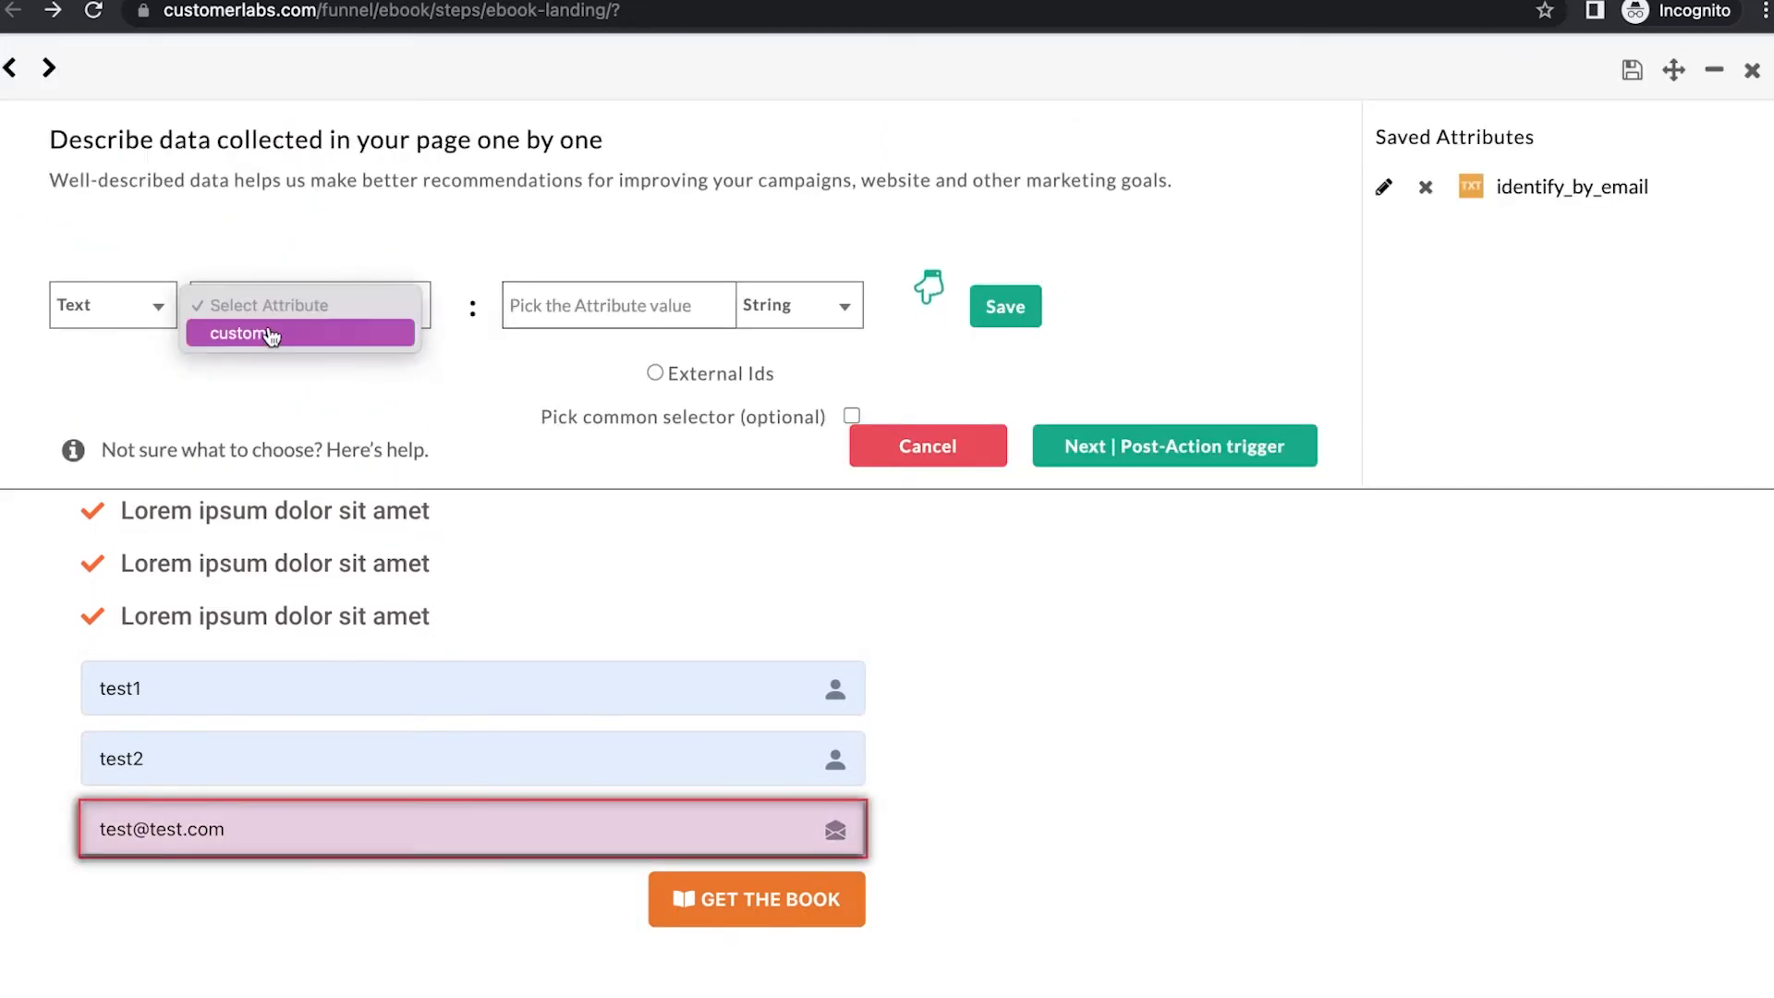
click(279, 334)
text(first_name)
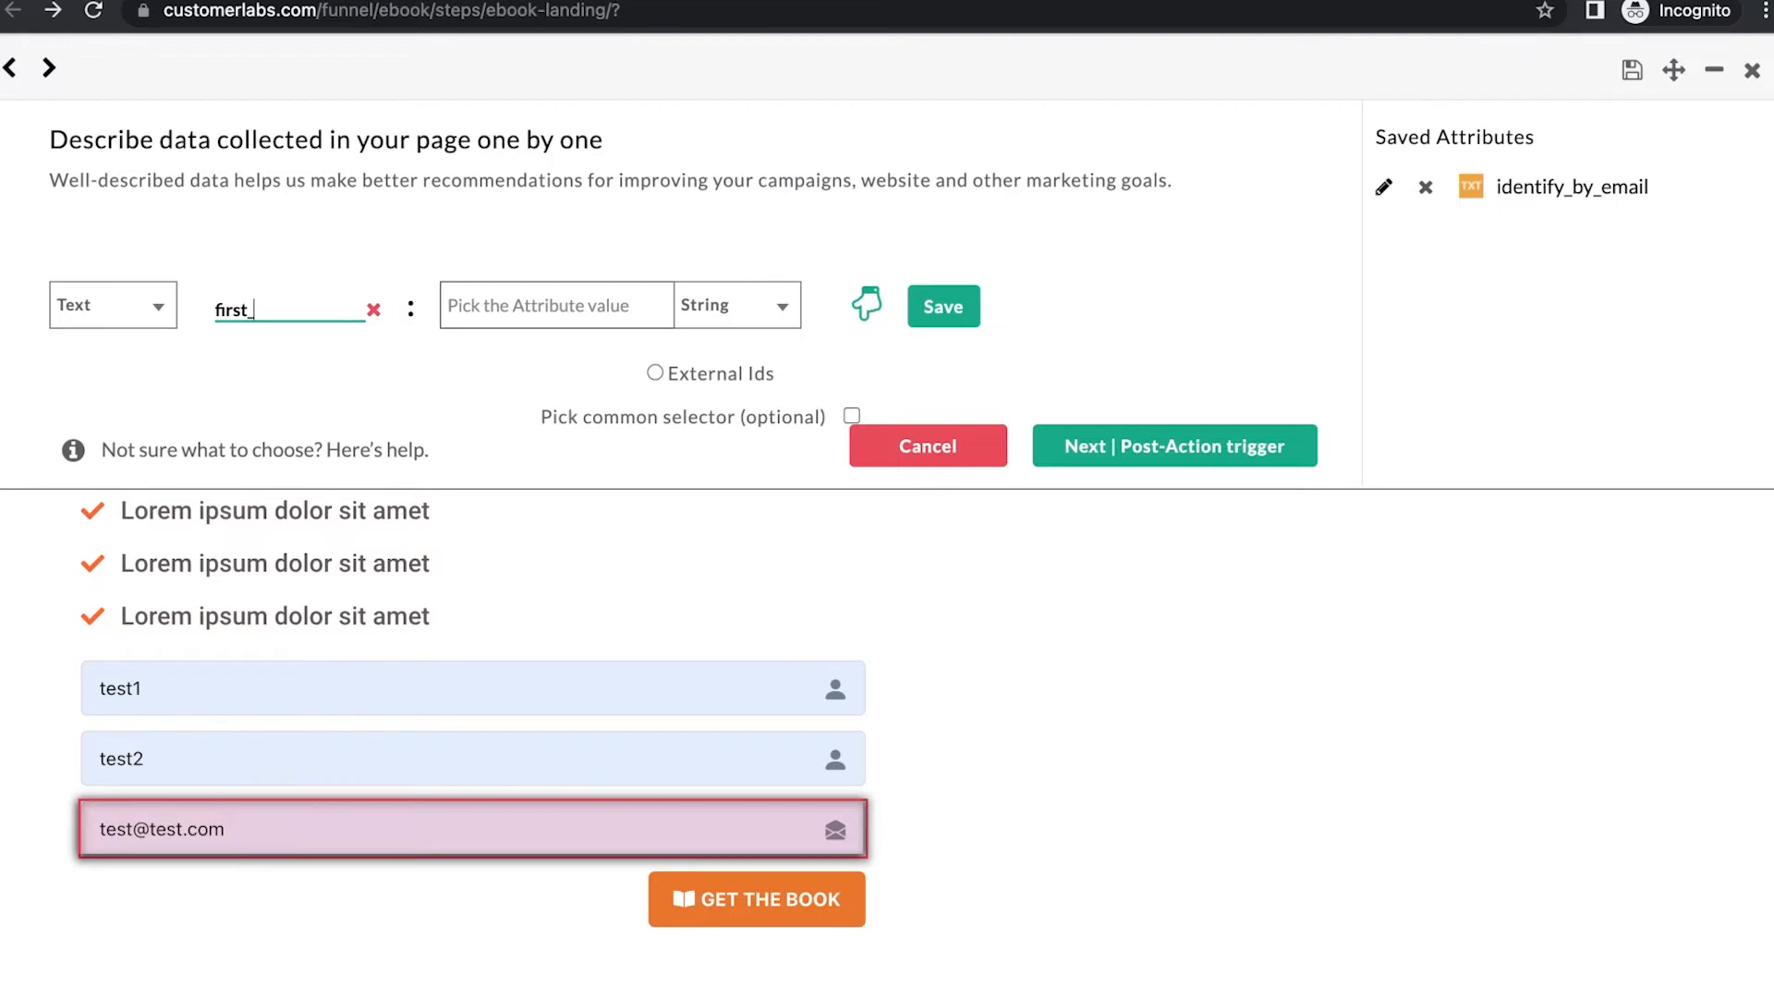
click(861, 309)
click(185, 689)
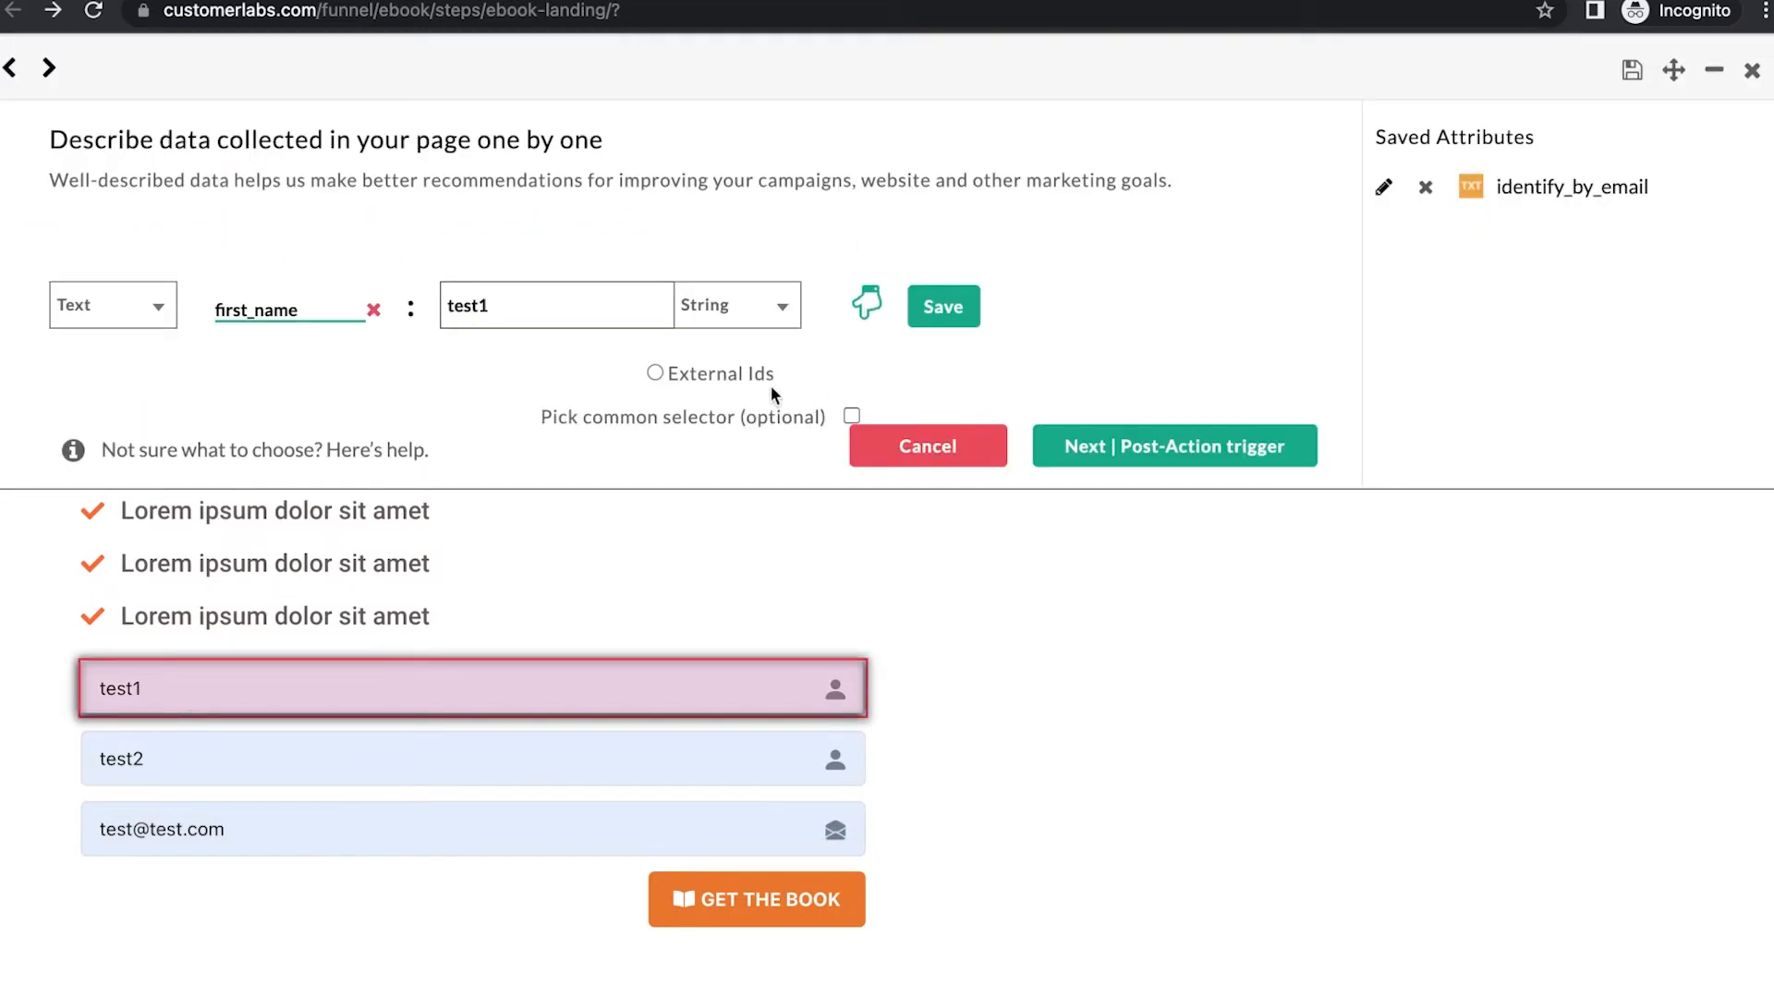
click(942, 308)
Add a custom last_name attribute picked from the form's second name field and save it.
click(314, 307)
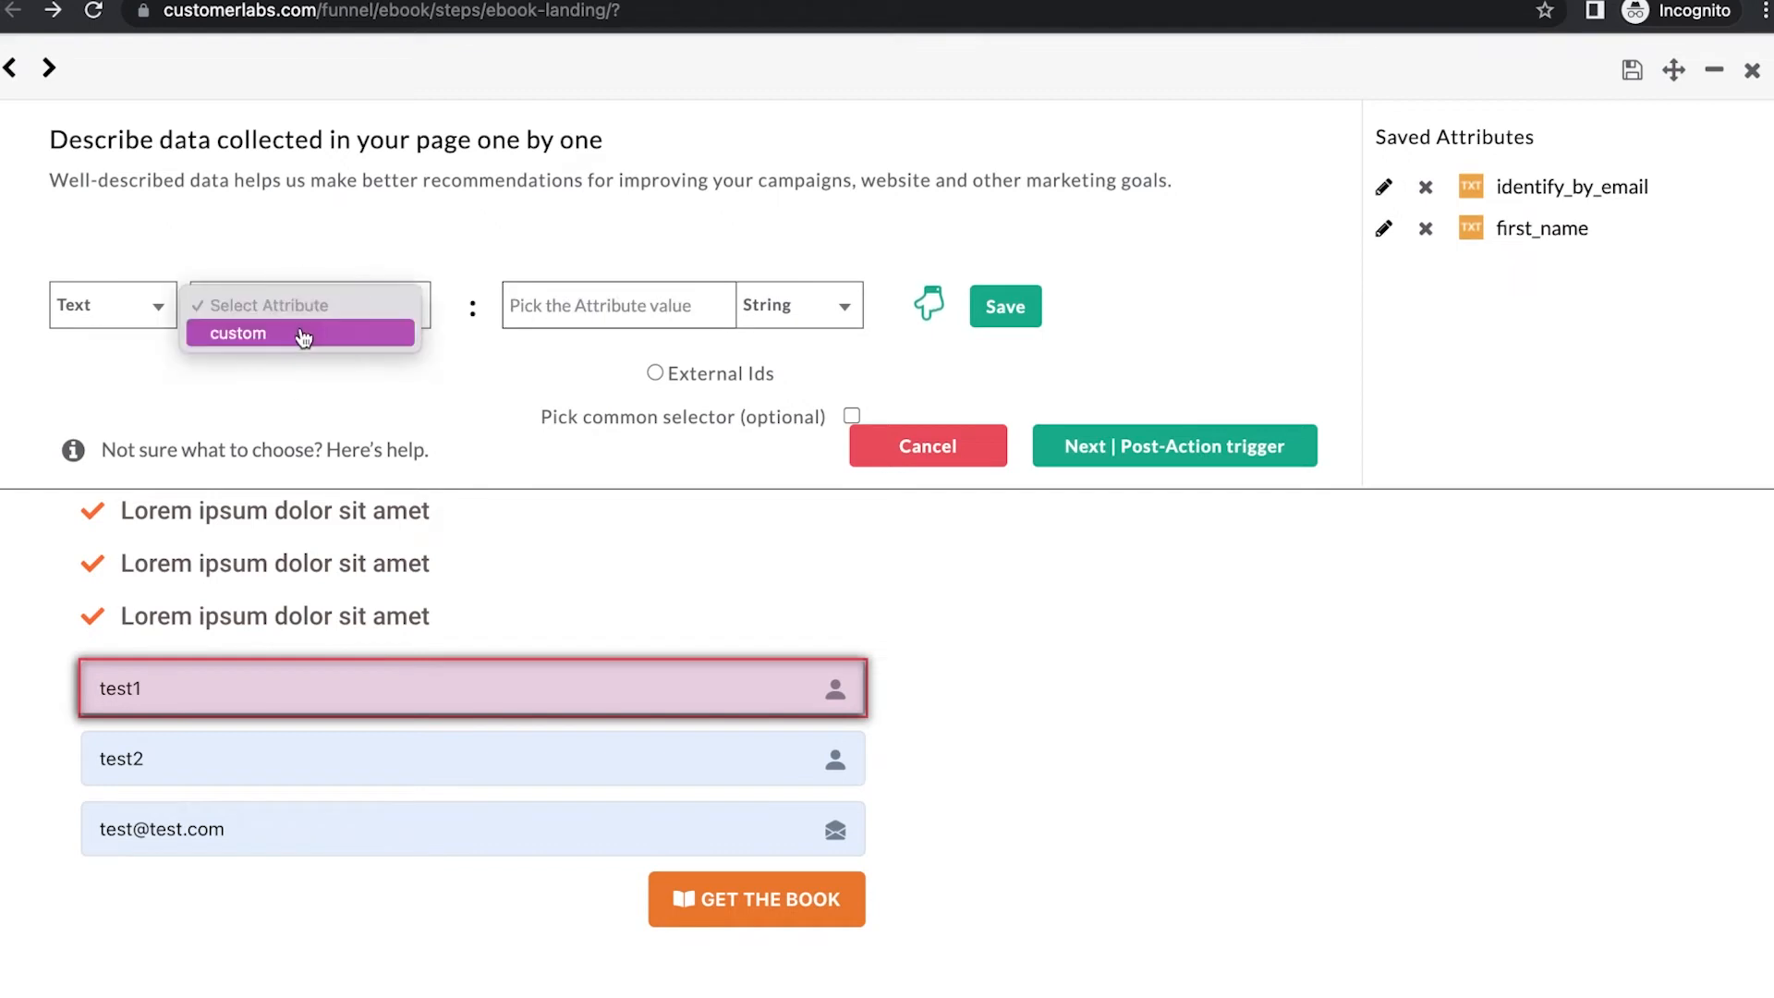
click(303, 334)
text(last_name)
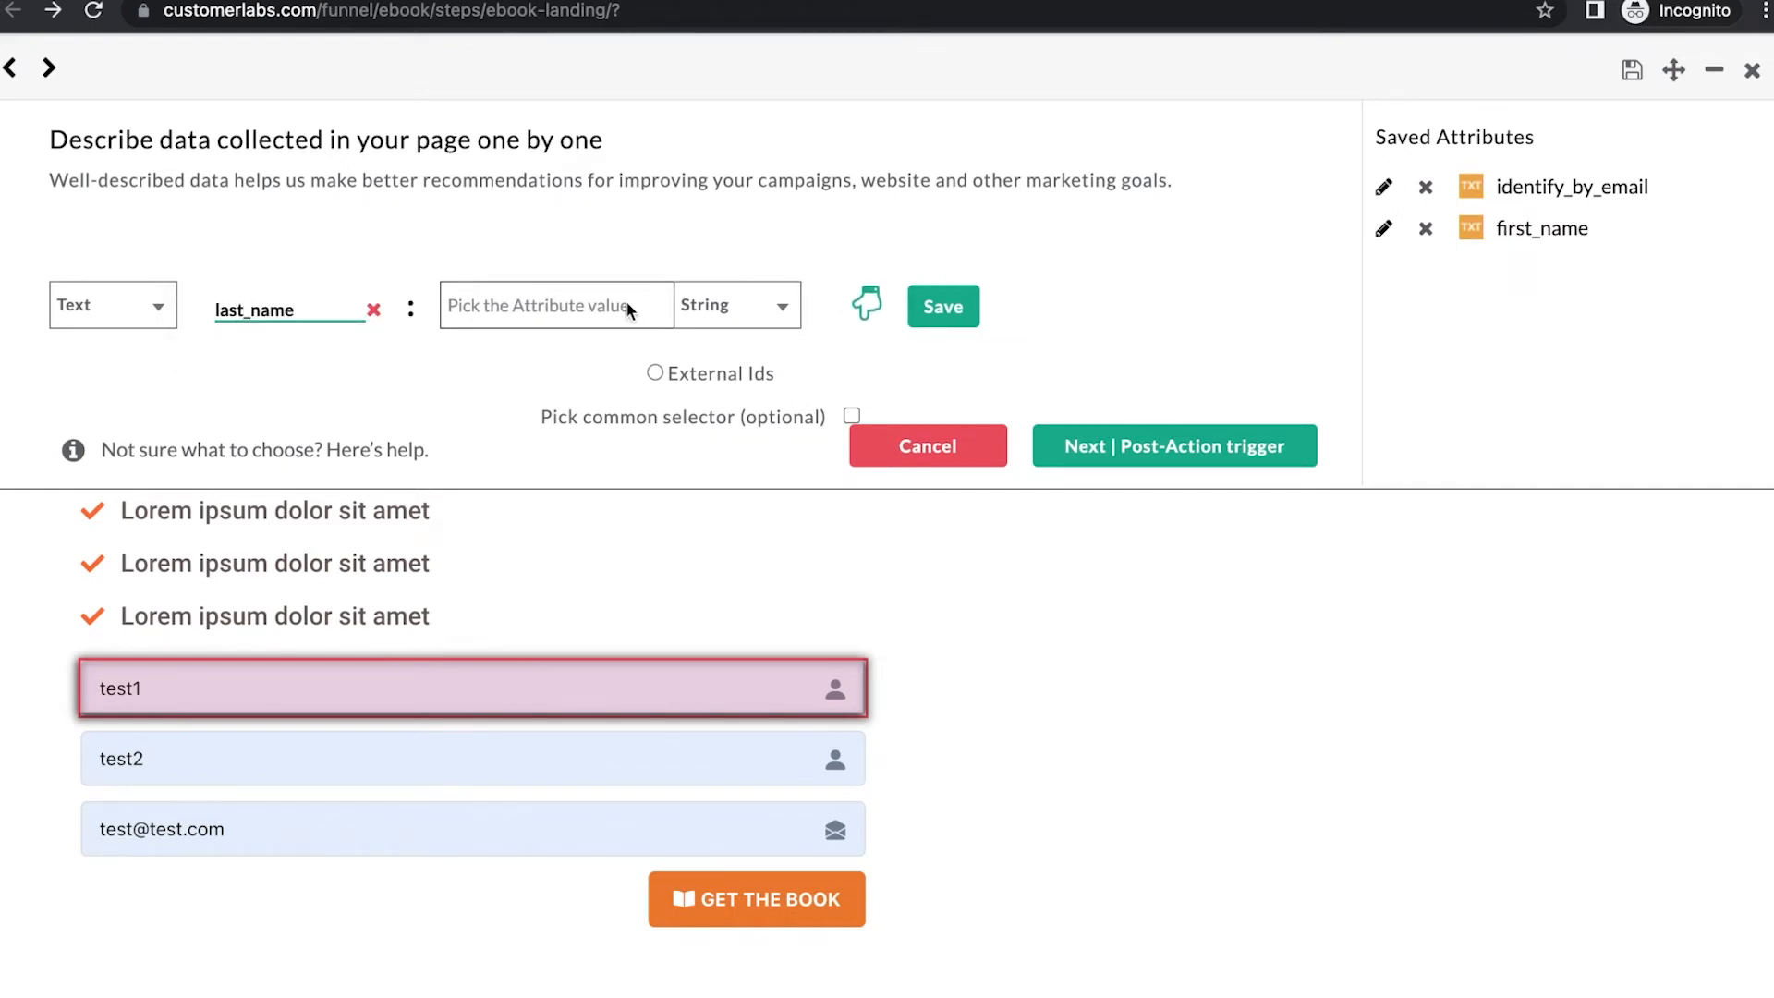
click(869, 301)
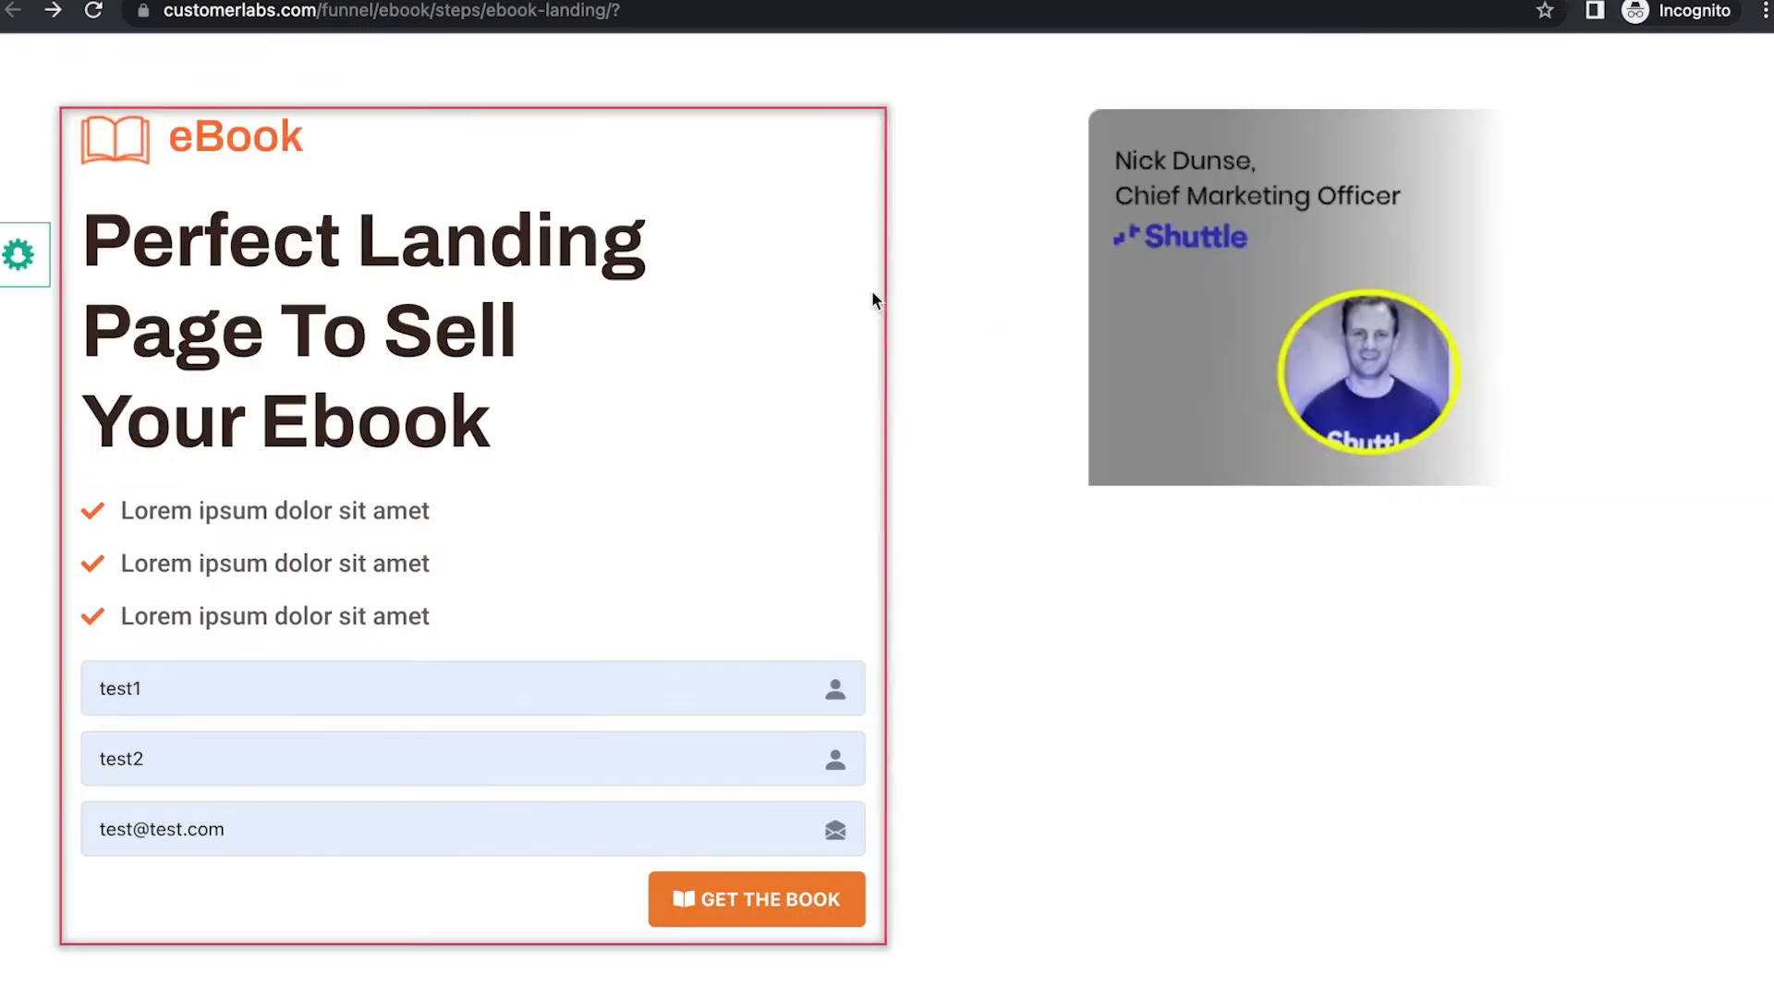
click(370, 742)
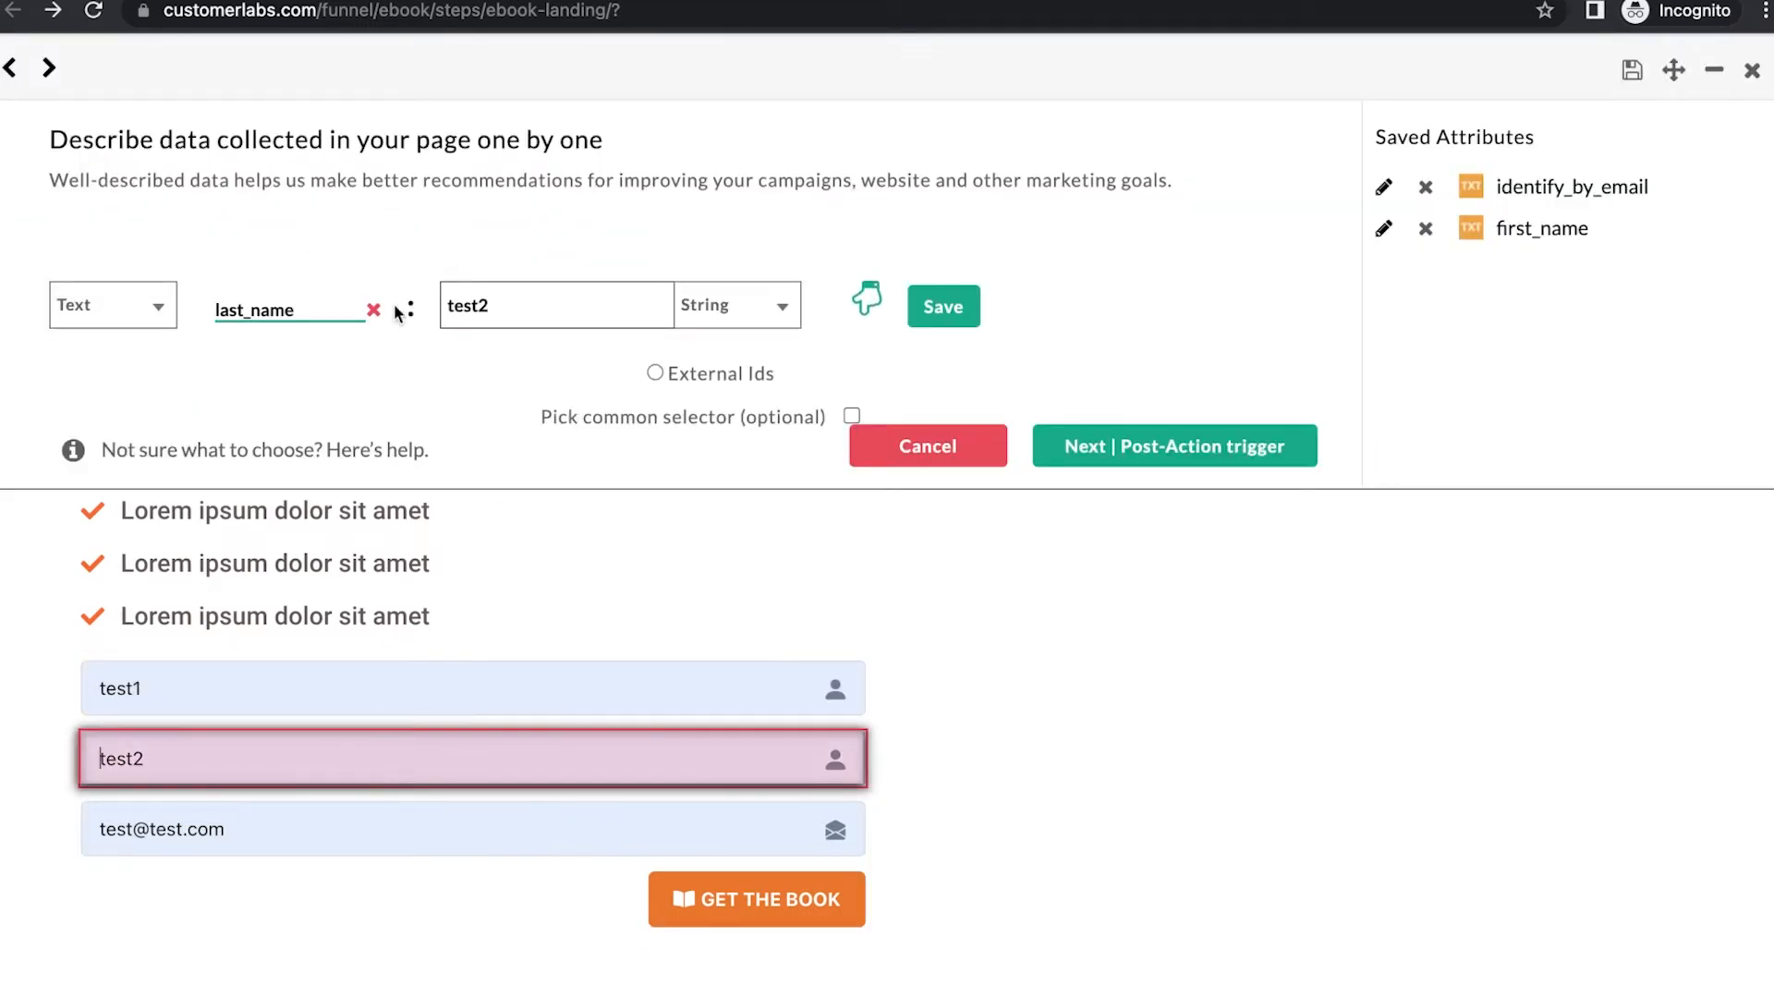
click(943, 309)
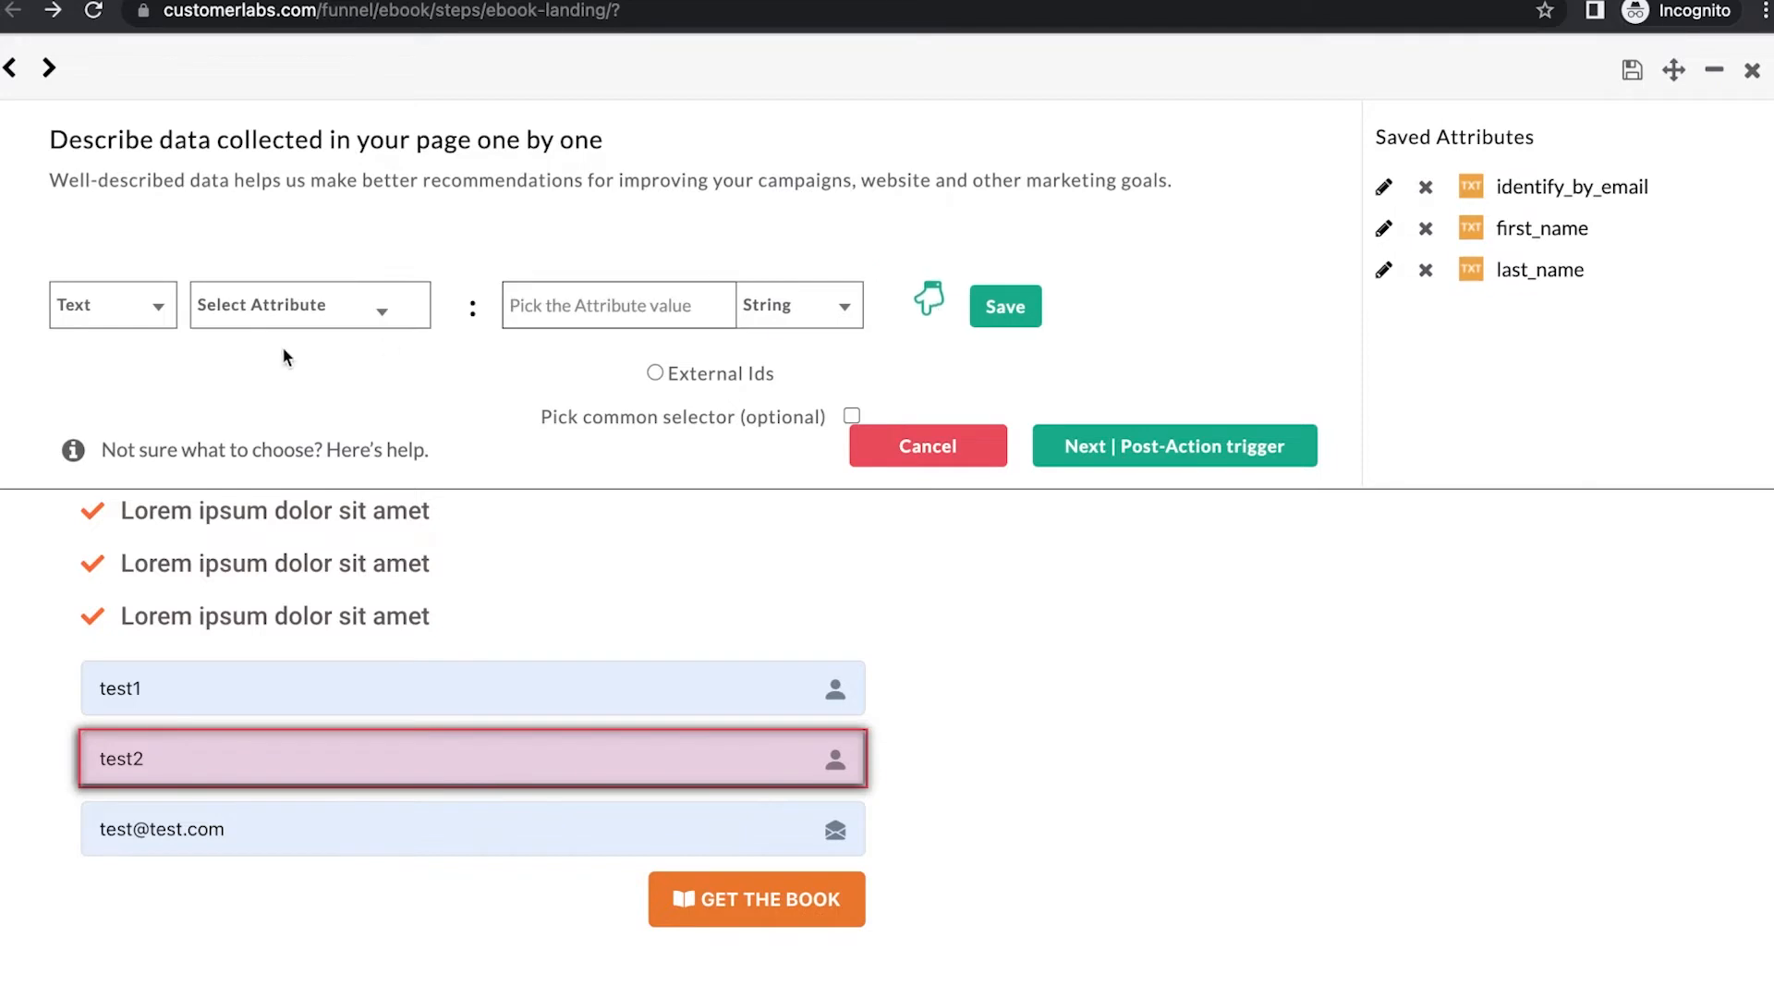
Add a custom email attribute picked from the form's email field and save it.
click(304, 313)
click(305, 325)
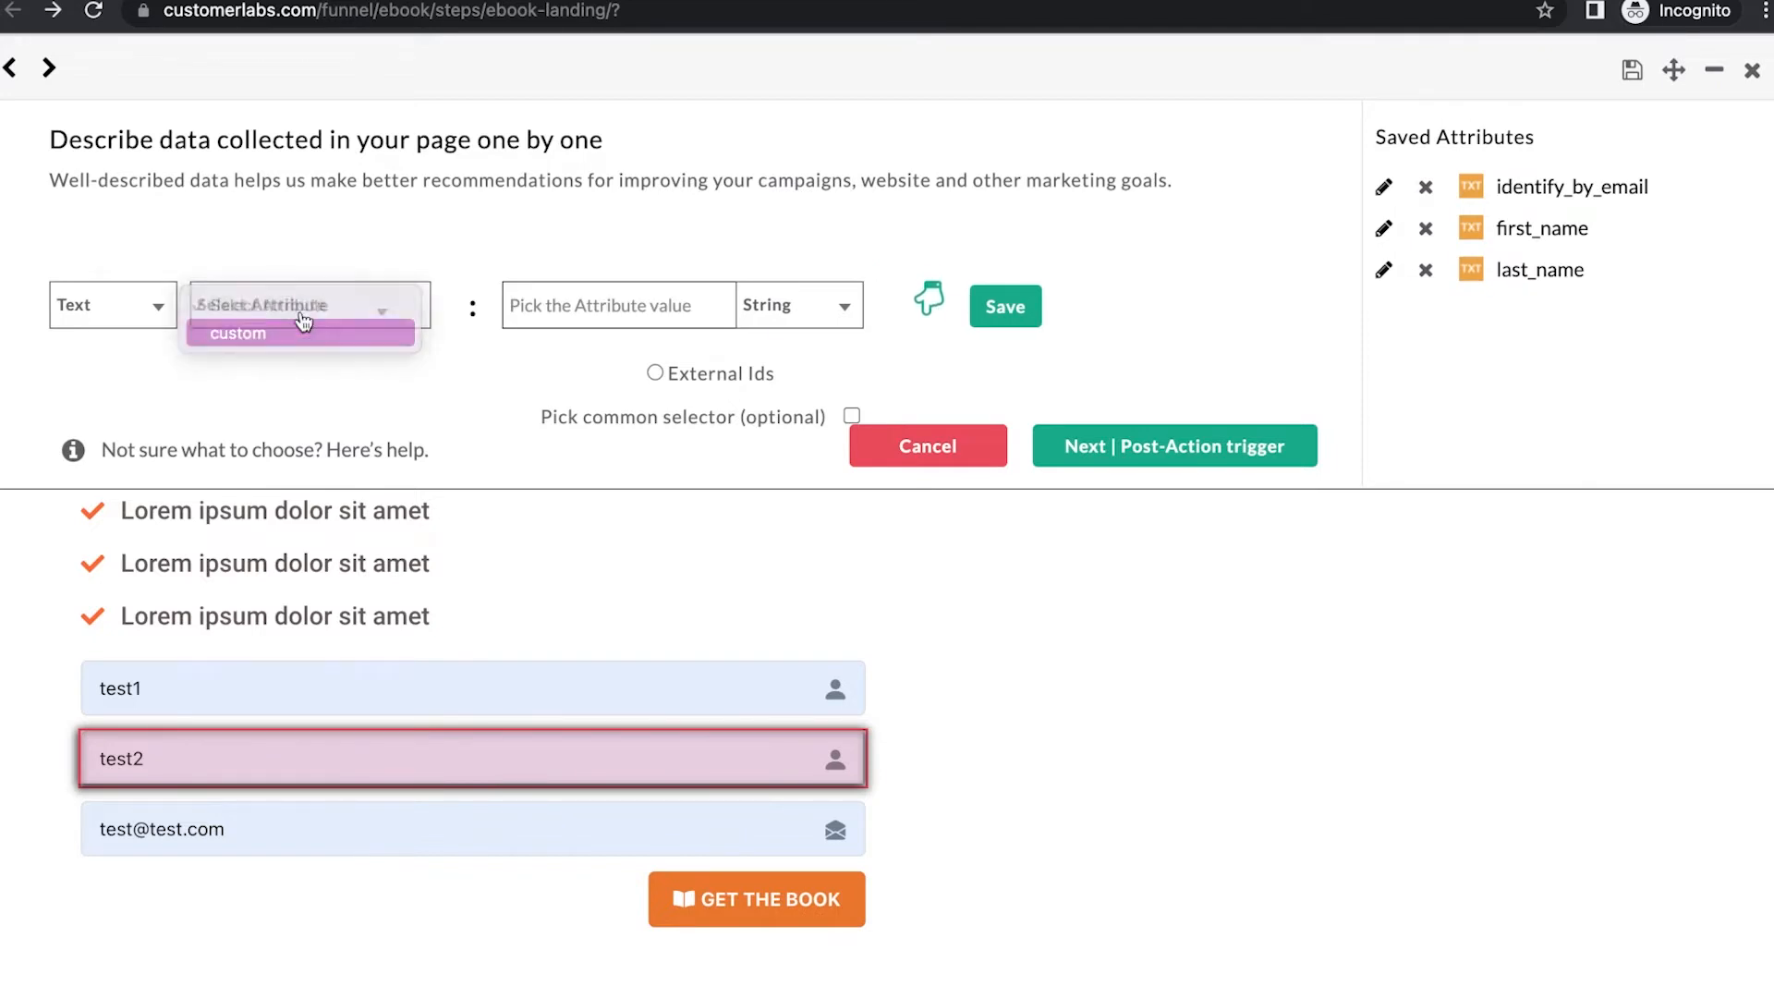
text(email)
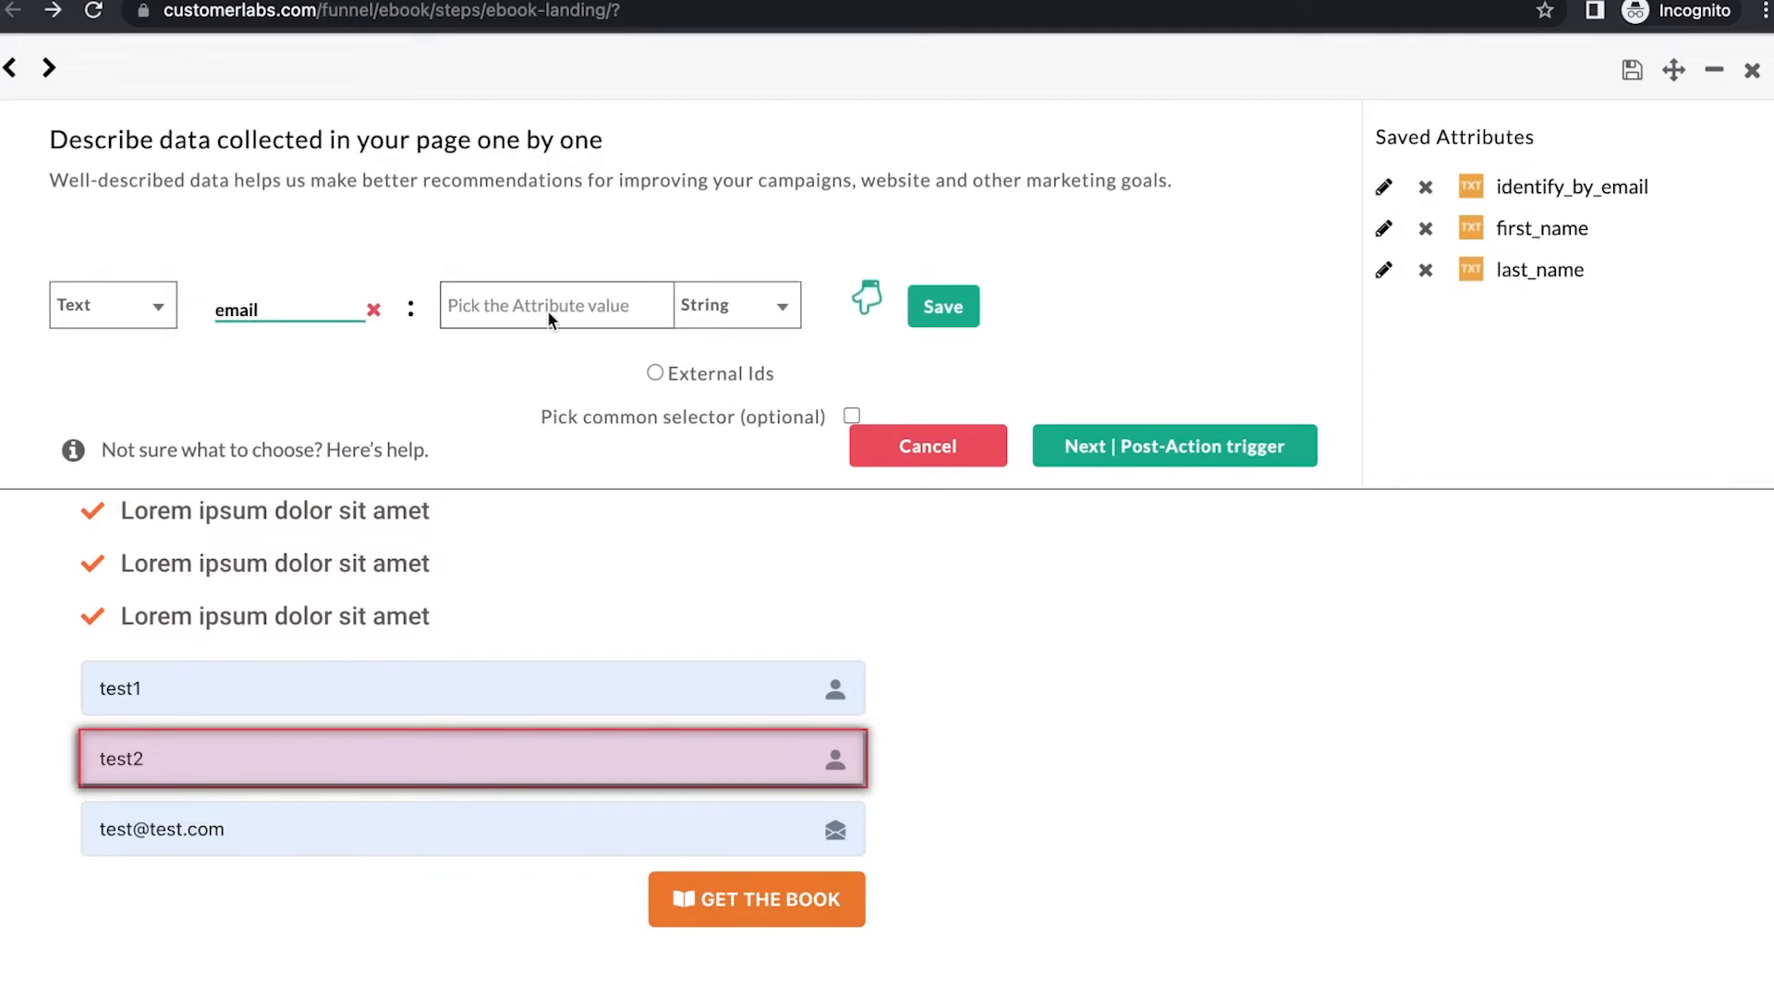
click(867, 305)
click(224, 828)
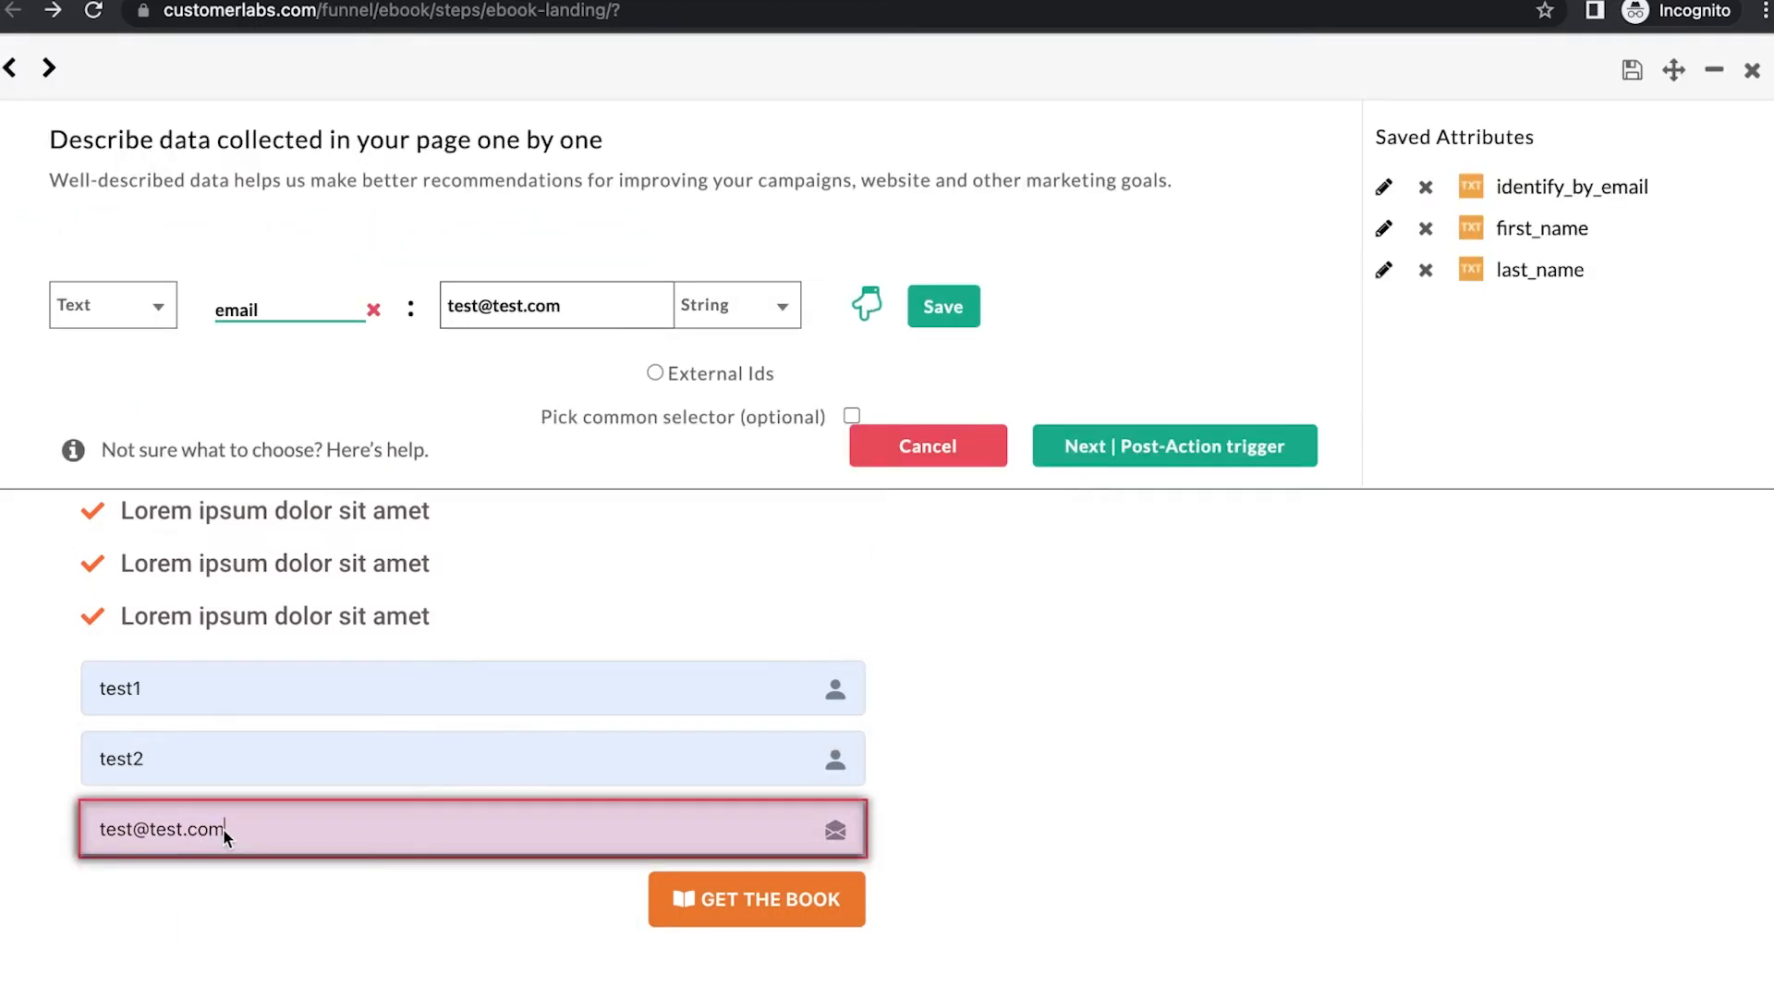
click(941, 311)
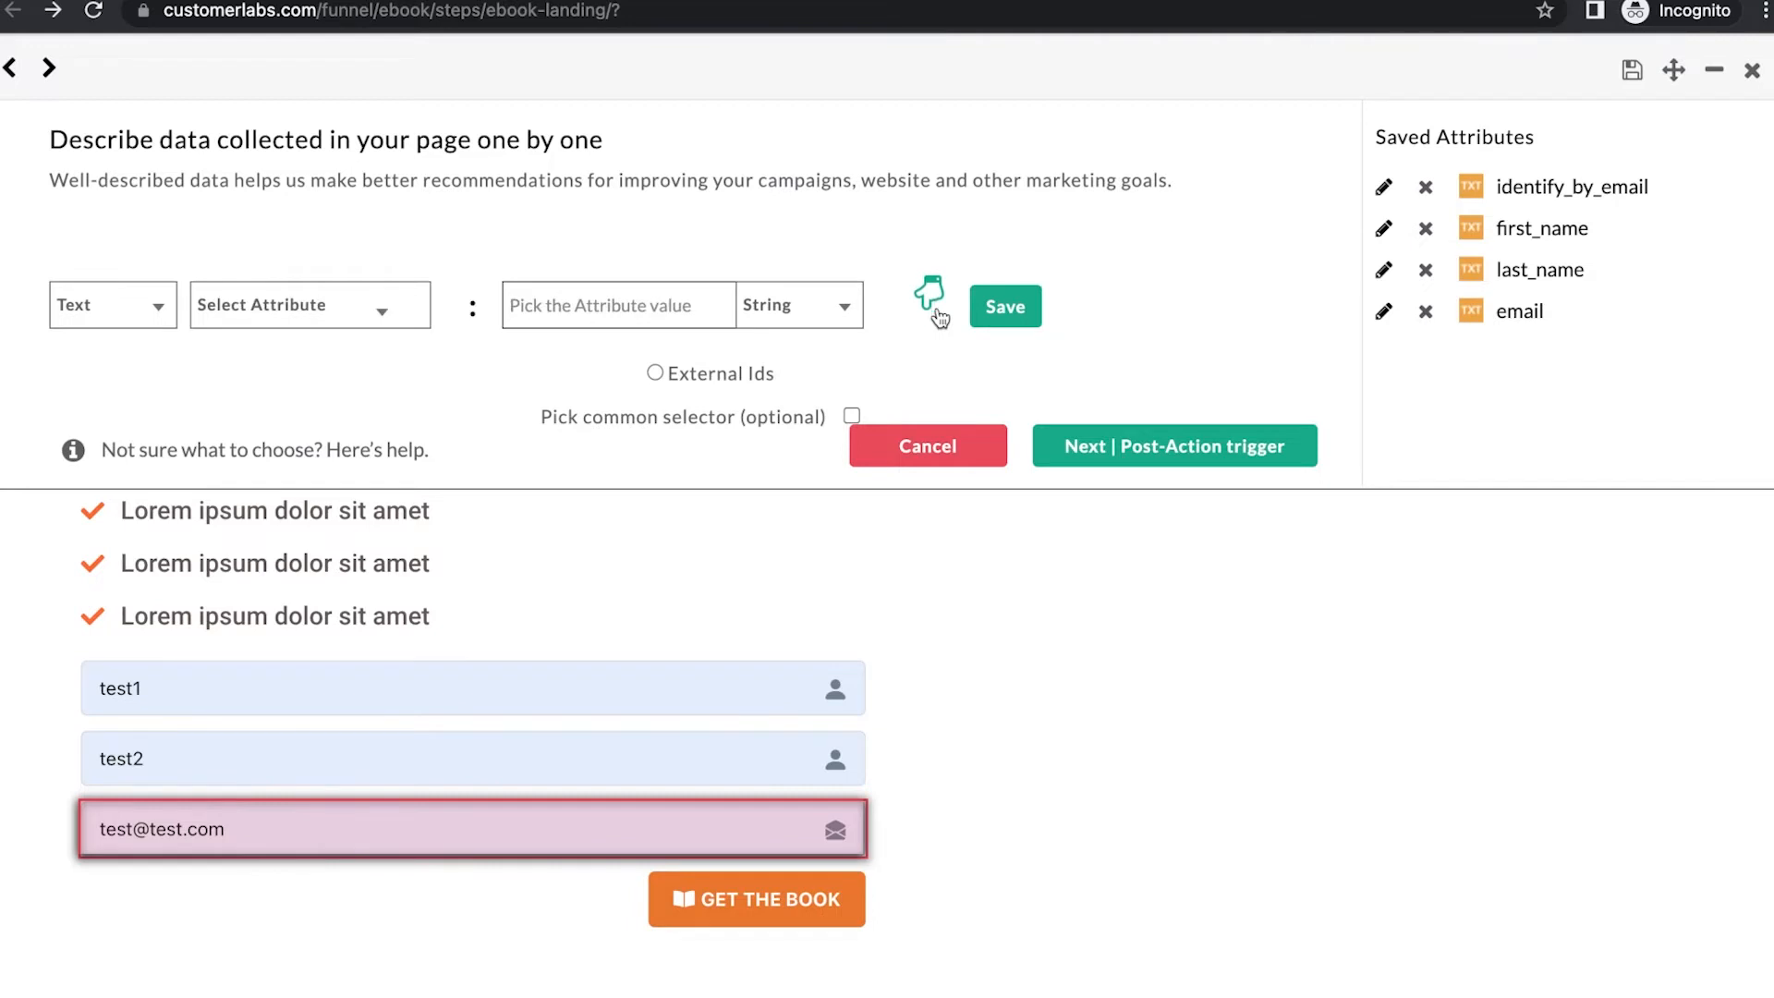
Leave the post-action trigger empty, save a tracking rule for the current page and save the Create user action.
click(1185, 447)
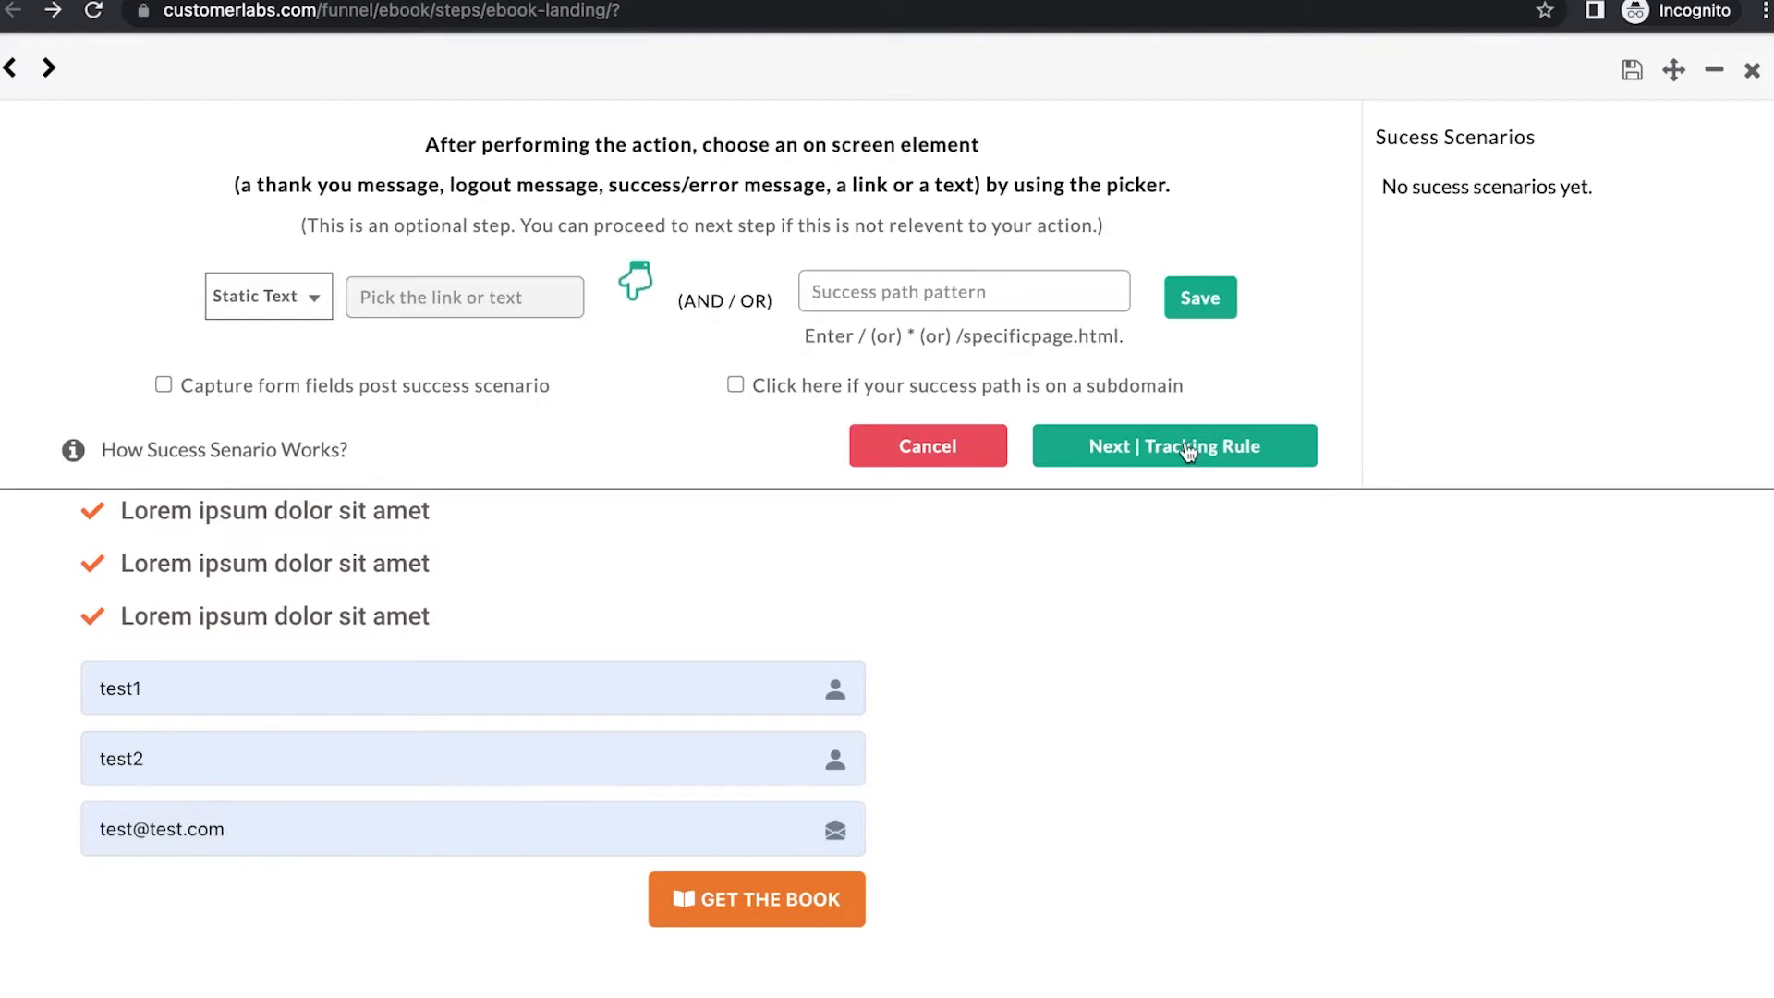
click(1238, 450)
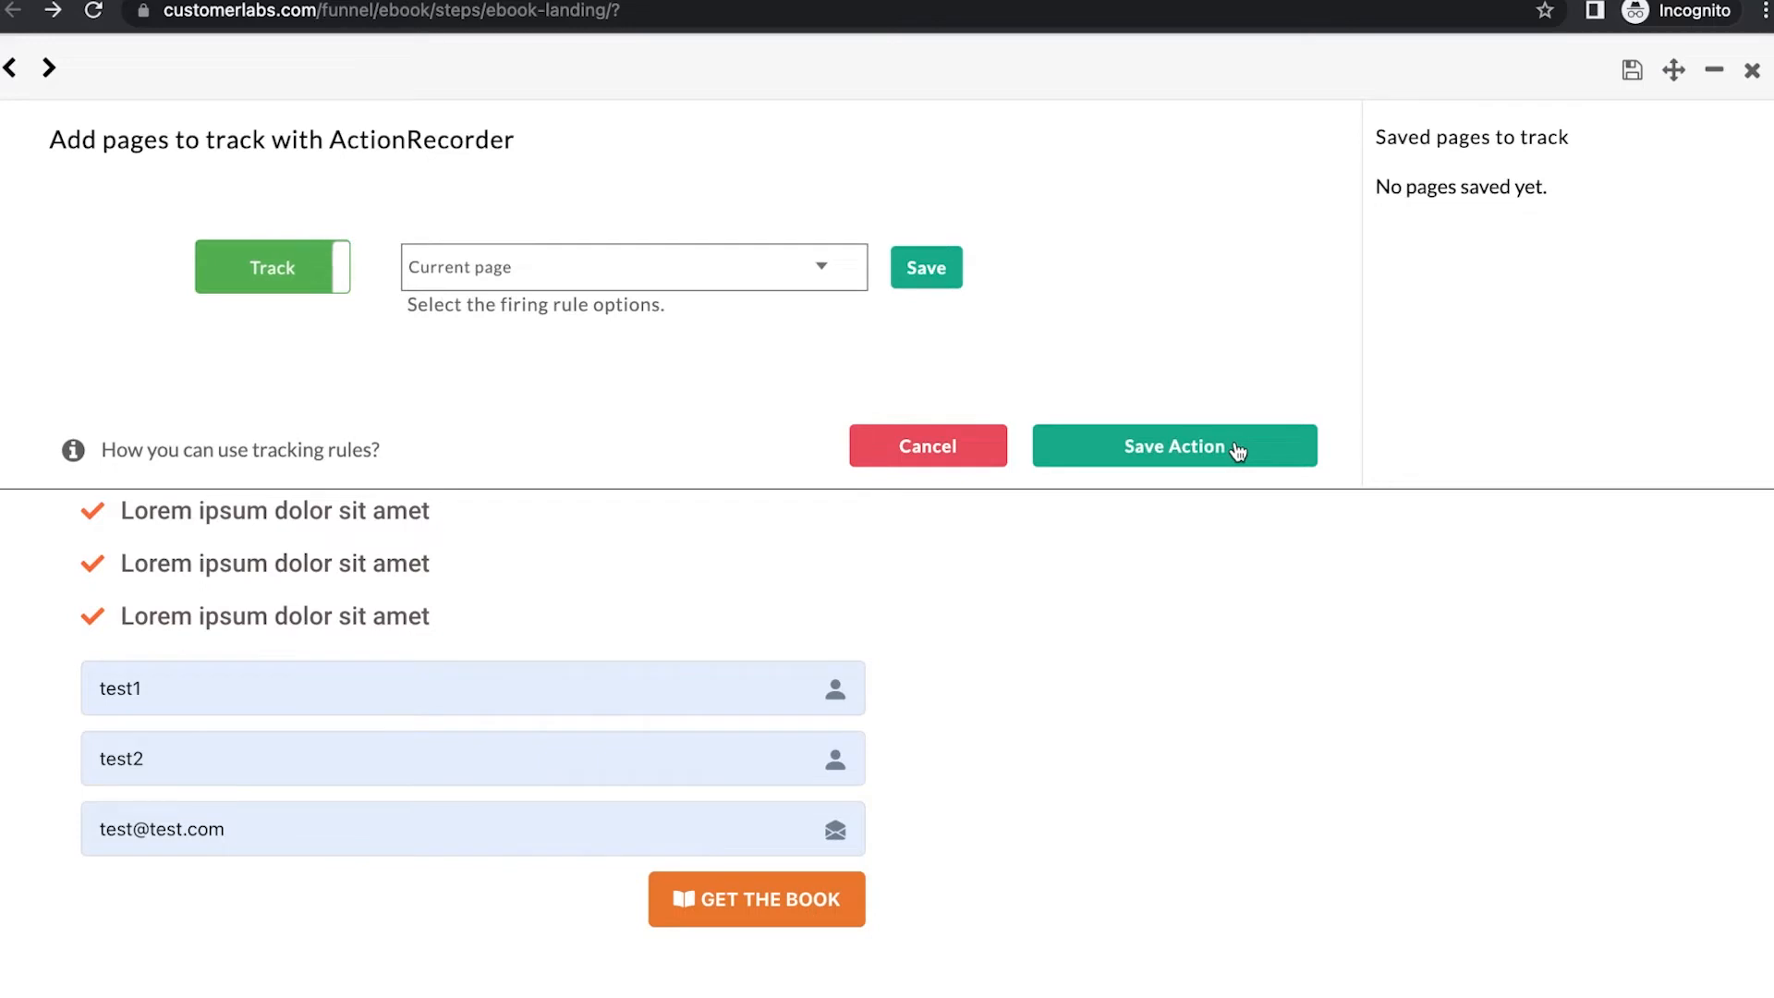
click(721, 268)
click(725, 268)
click(942, 271)
click(1213, 447)
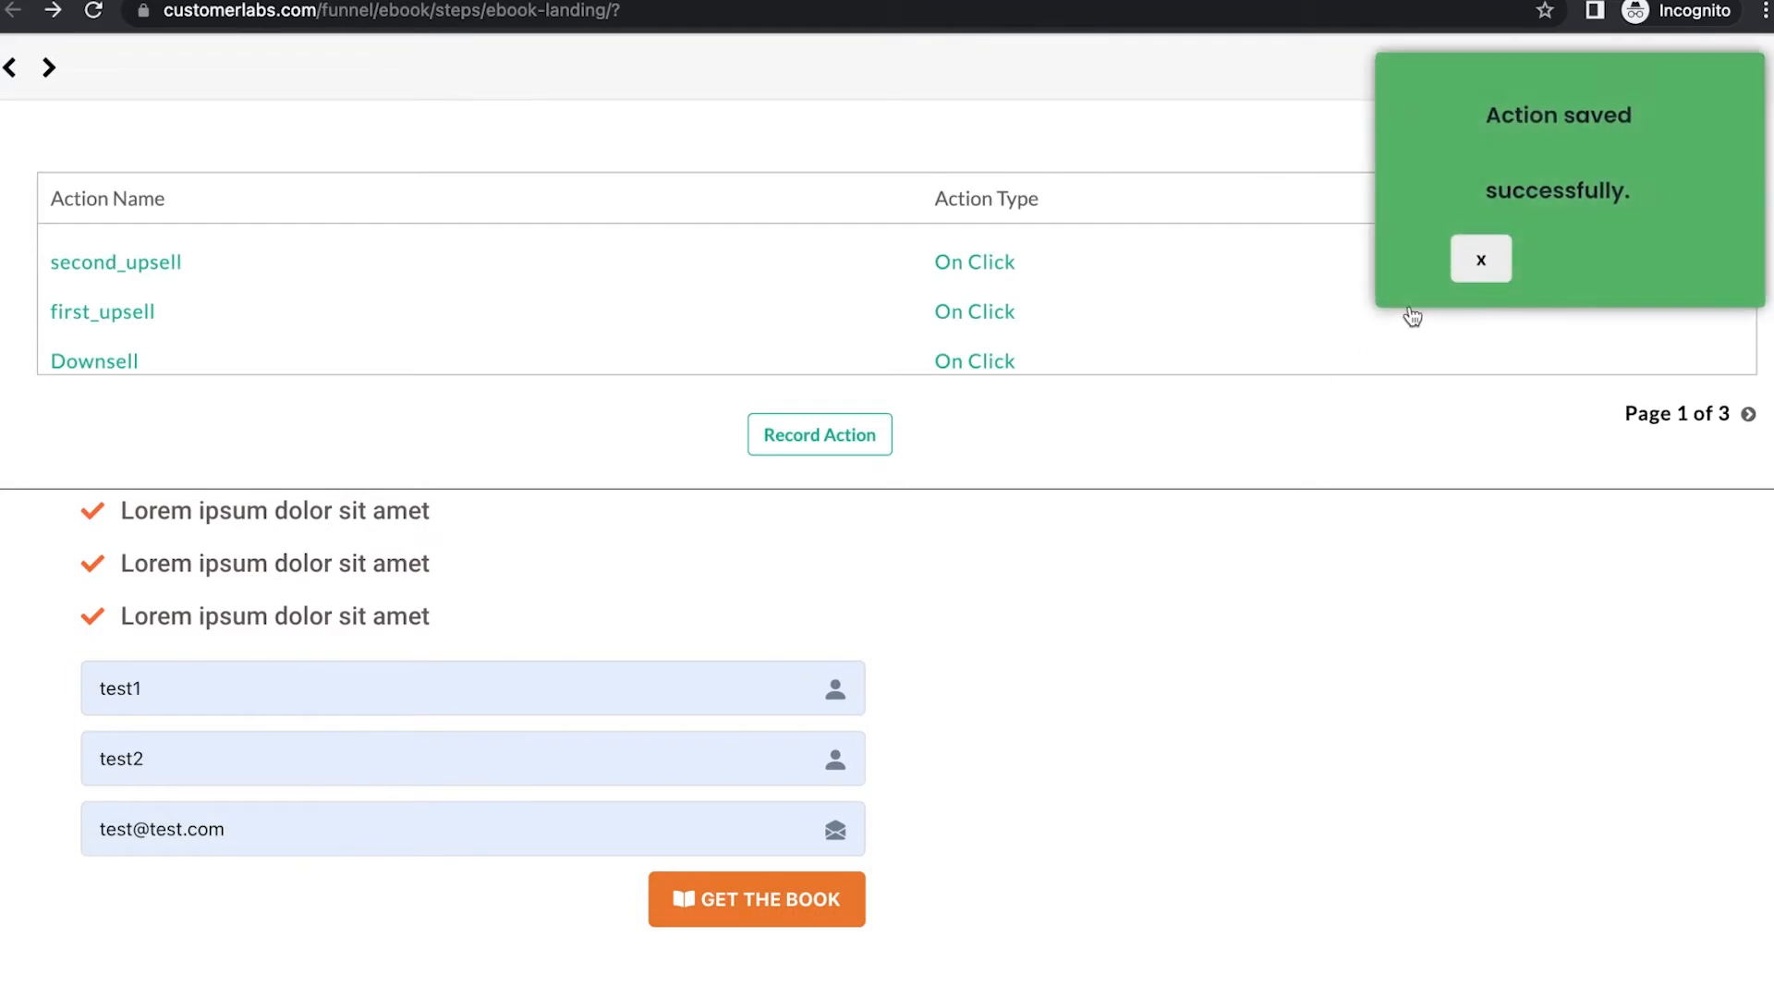
click(1478, 262)
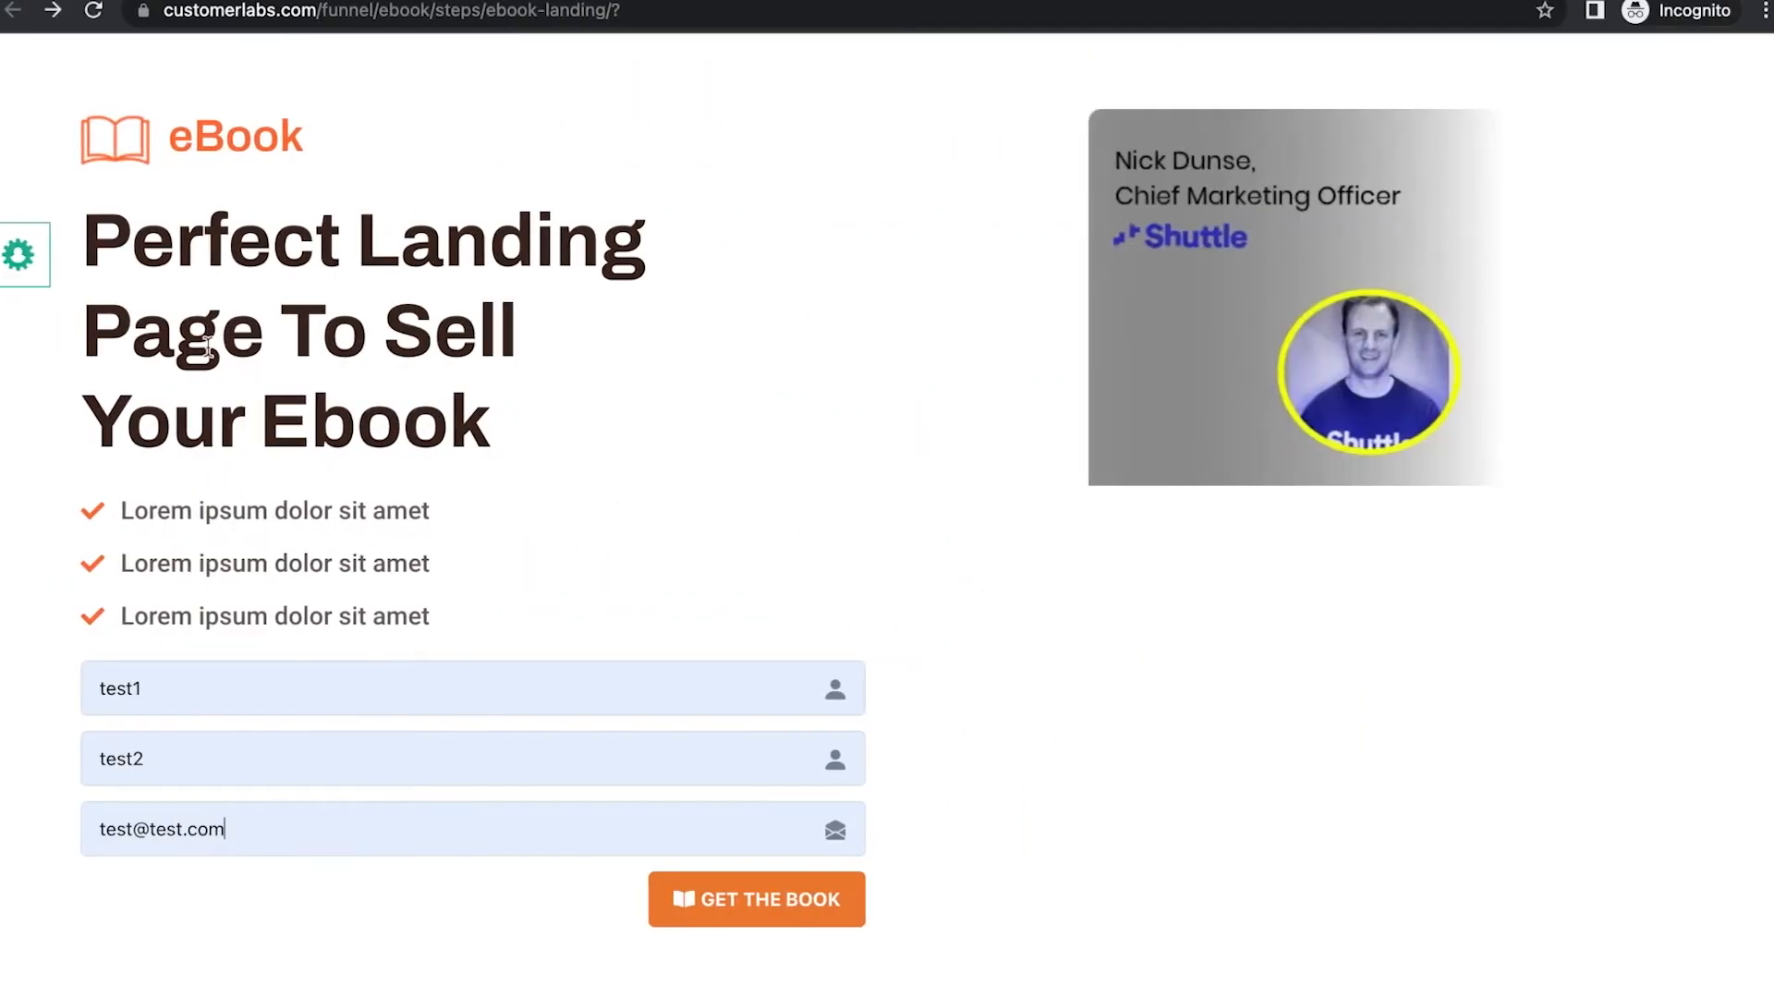
Record a custom action named Lead with the action type Pageview and proceed to its details.
click(9, 263)
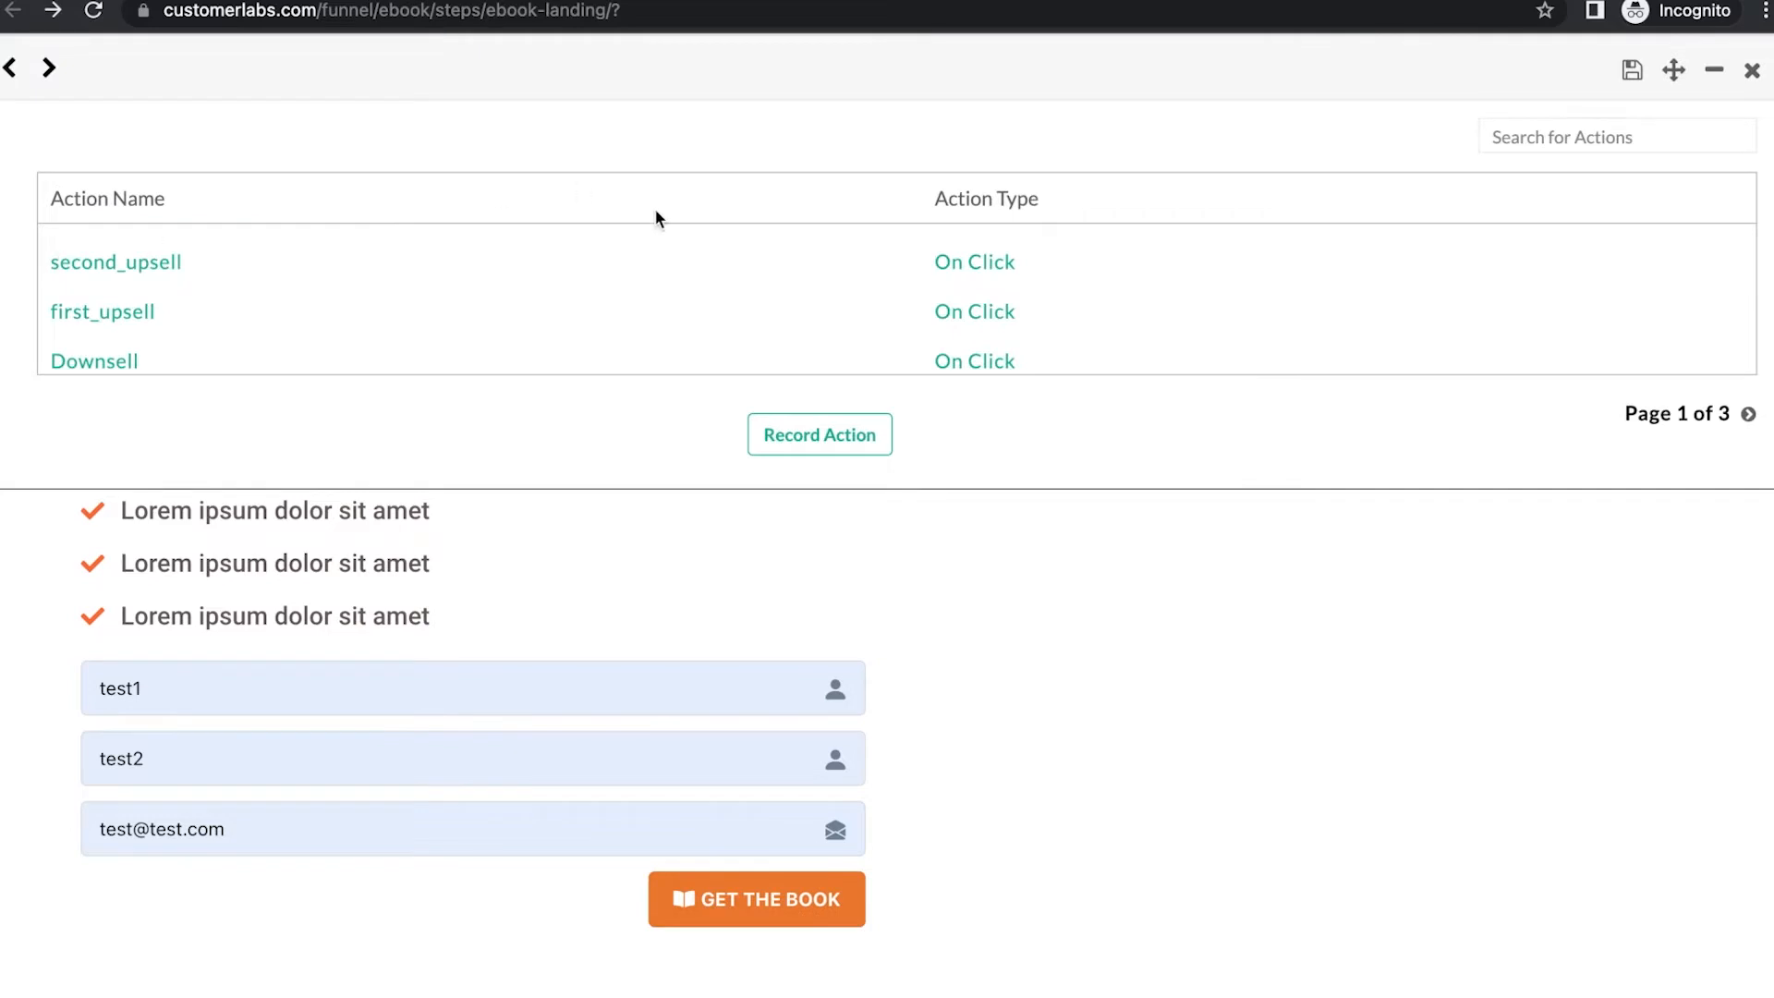
click(804, 449)
click(598, 275)
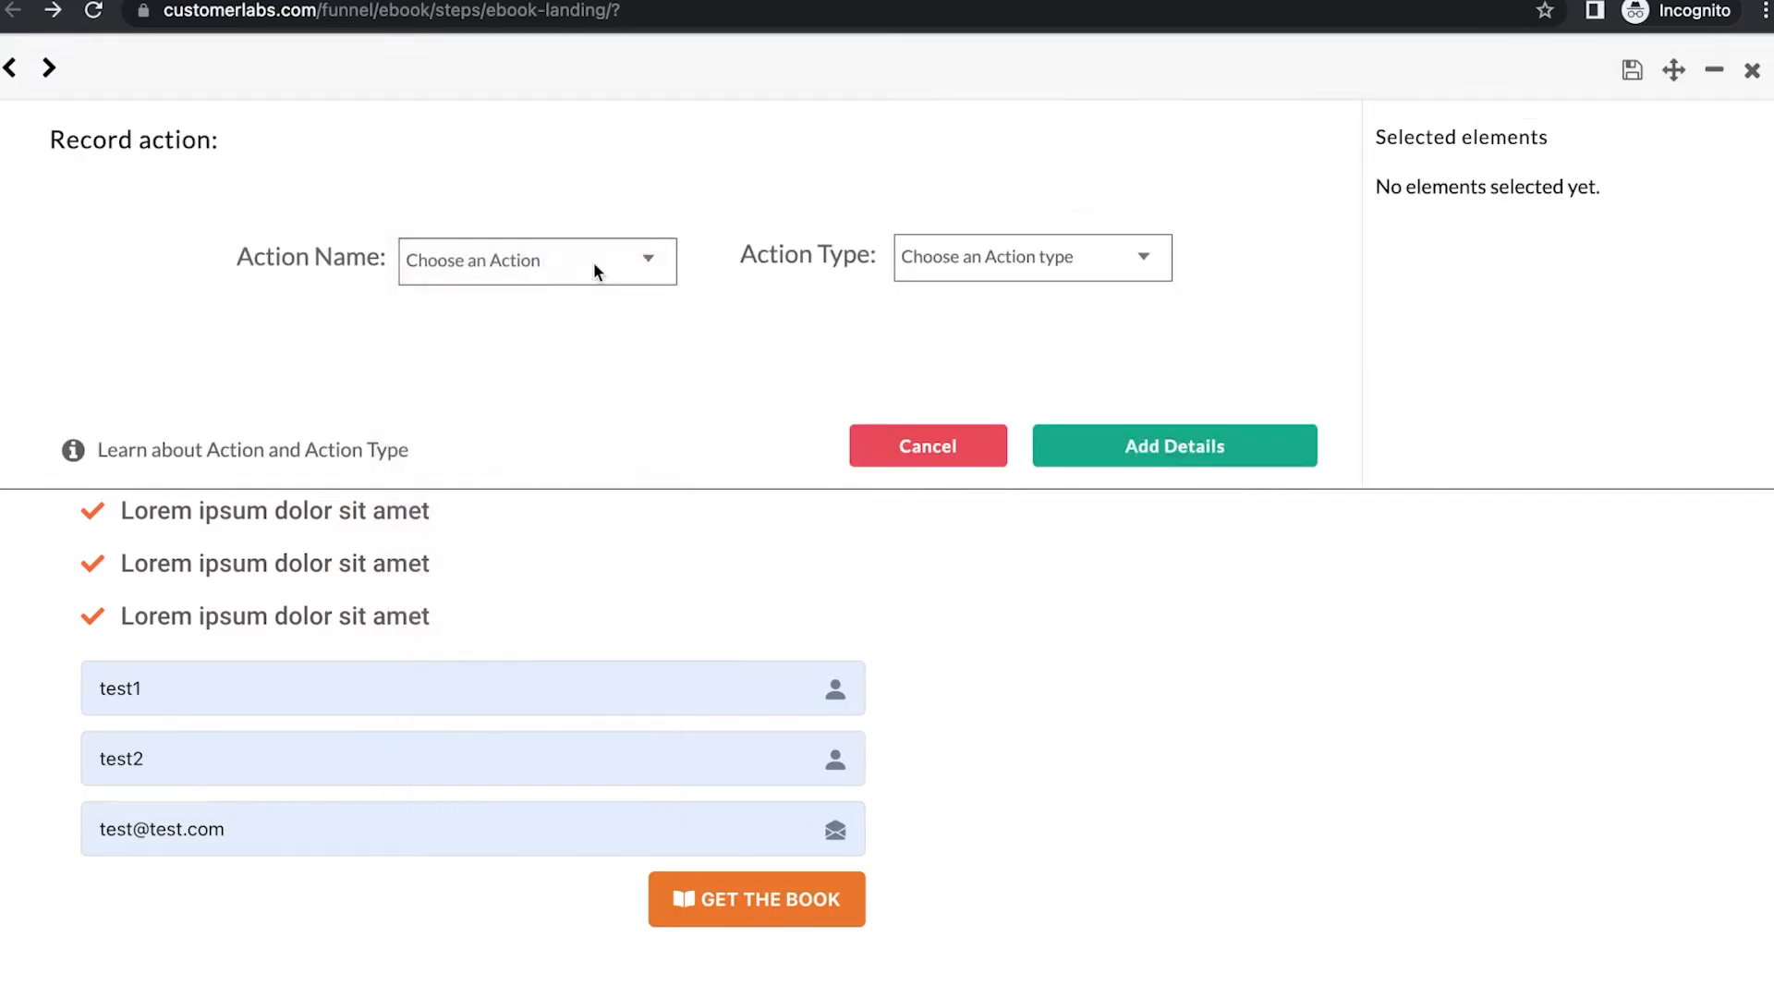
click(463, 929)
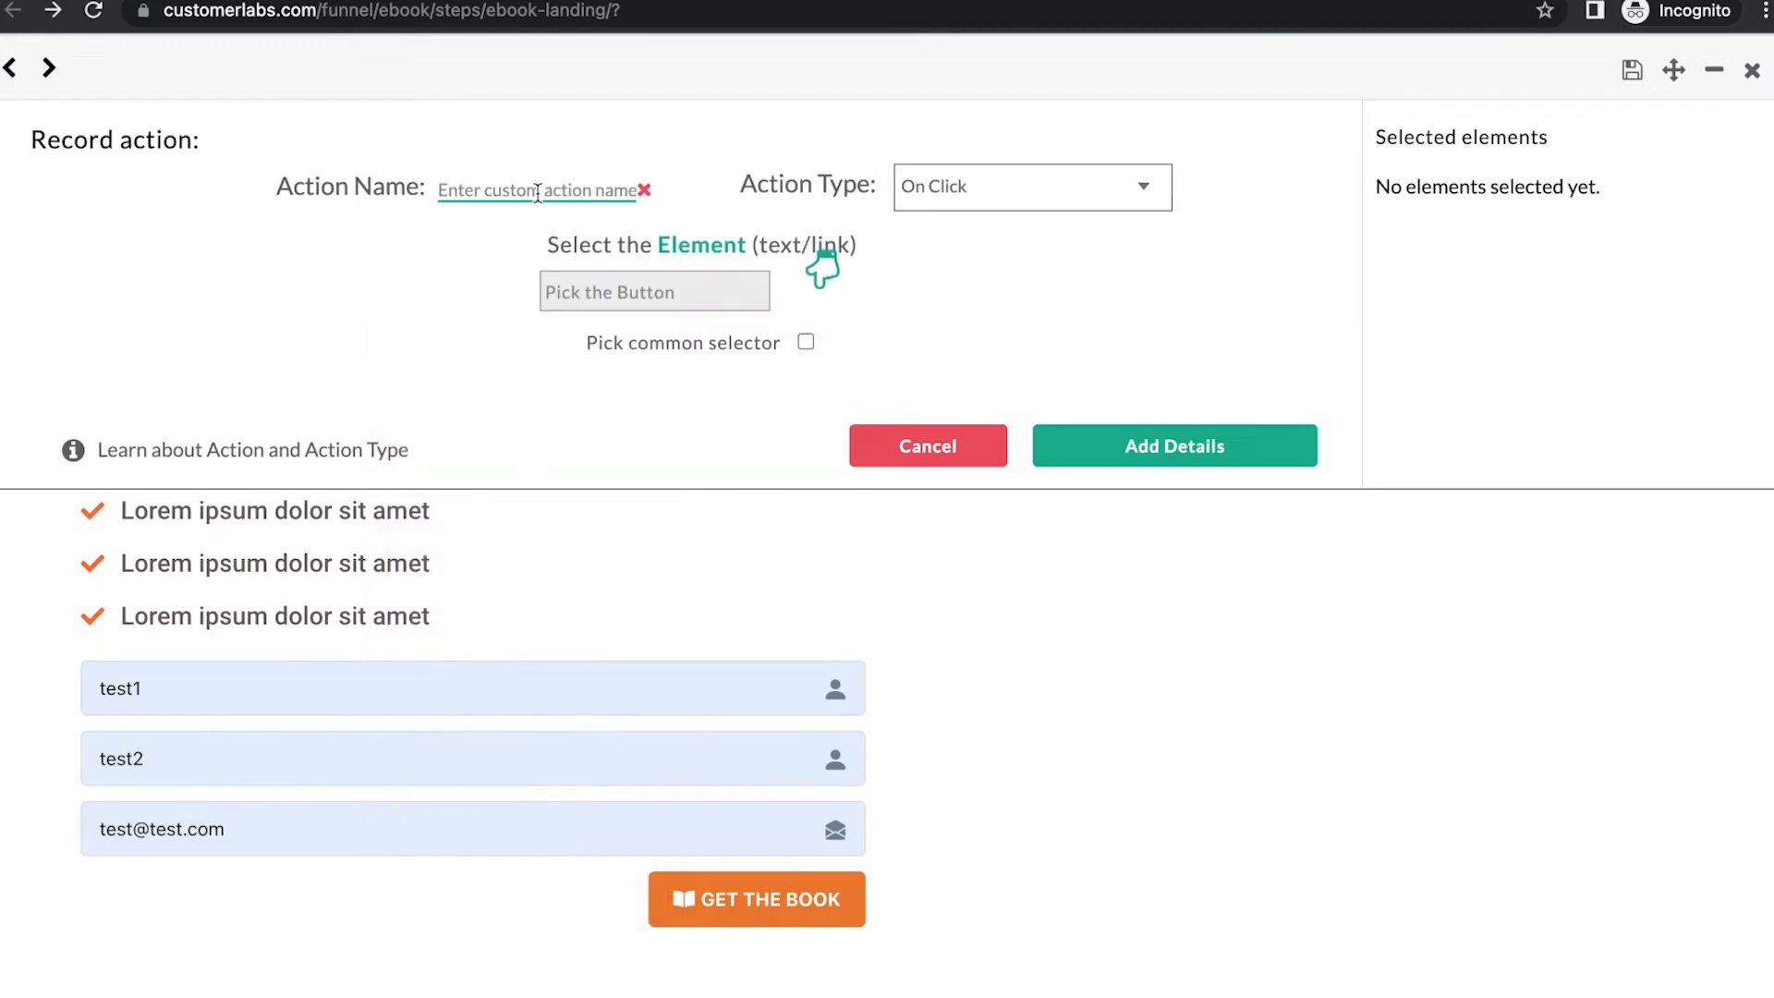
click(537, 194)
text(Lead)
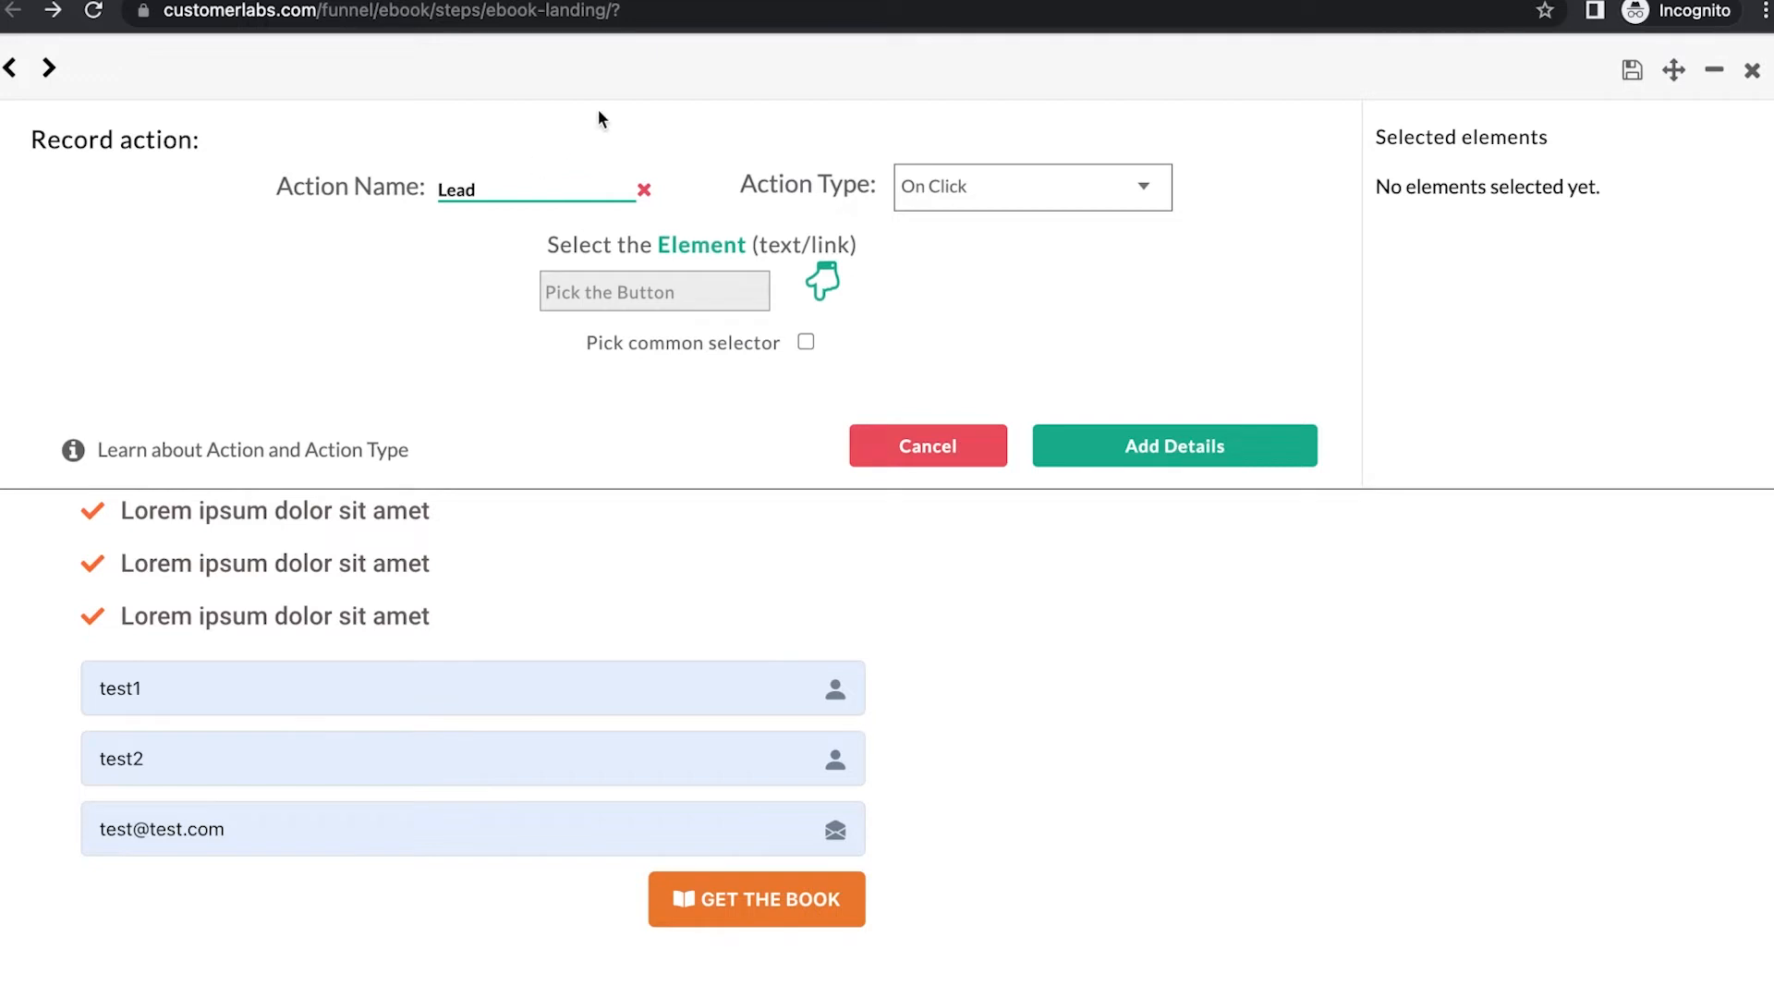
double_click(453, 189)
click(967, 201)
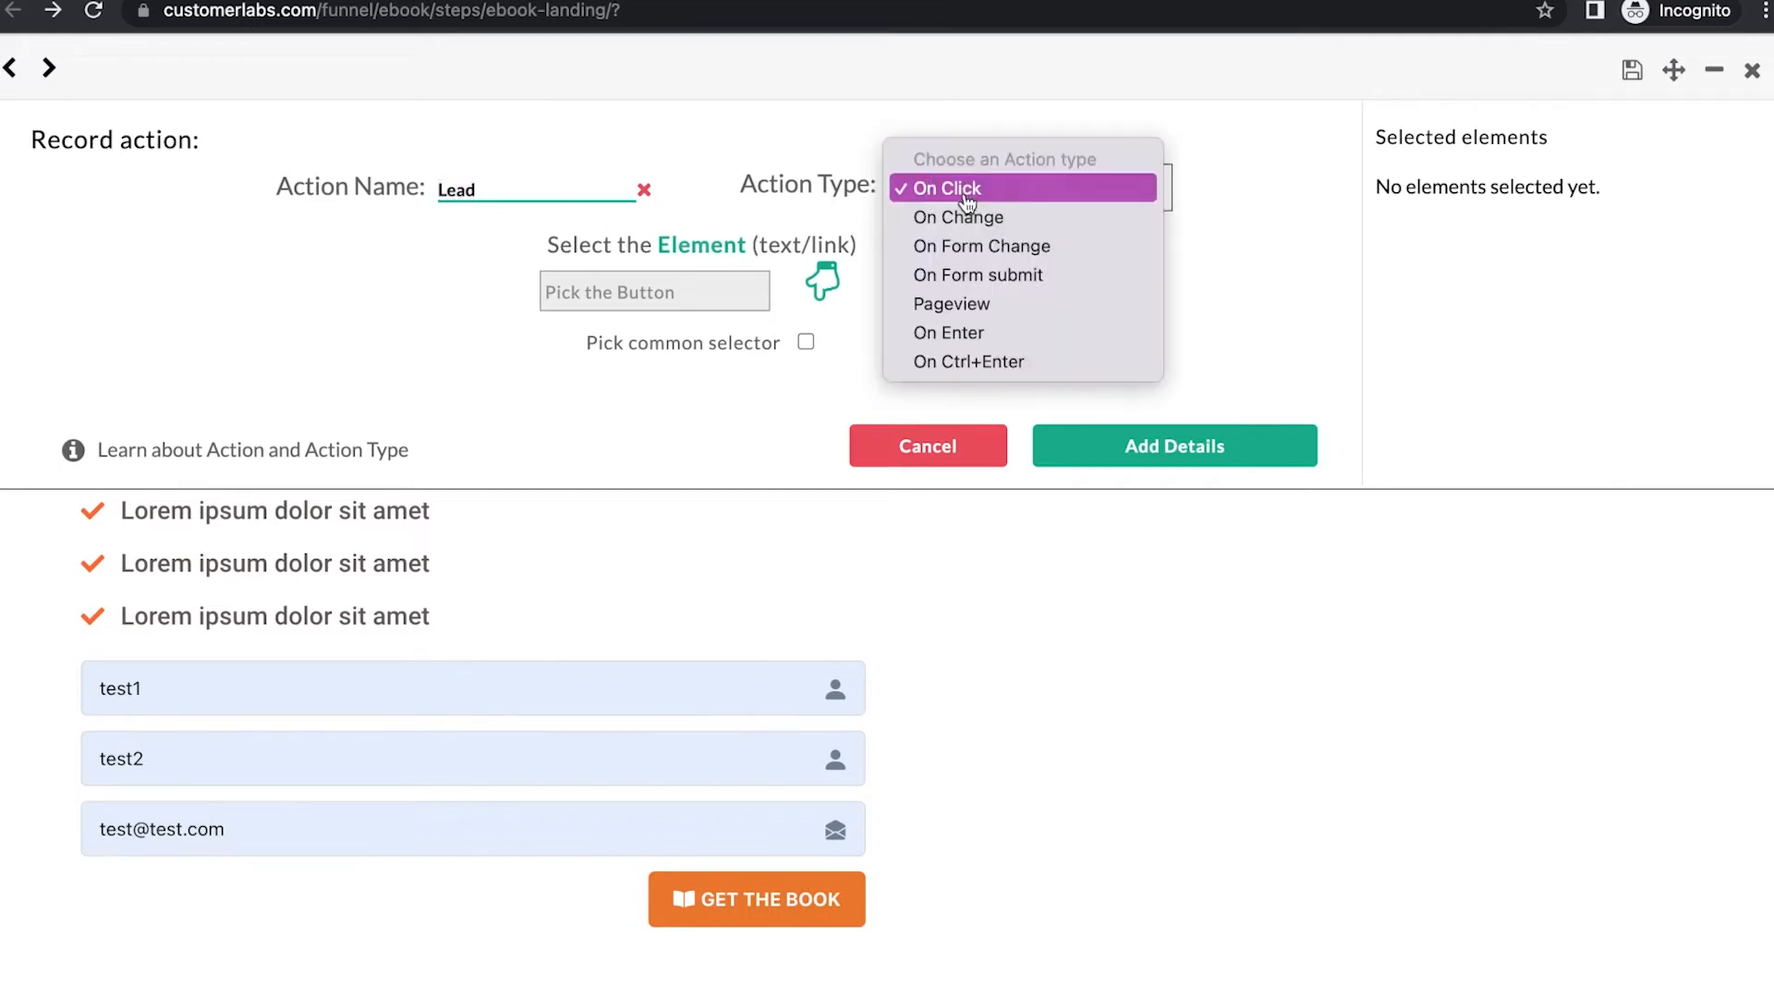
click(968, 304)
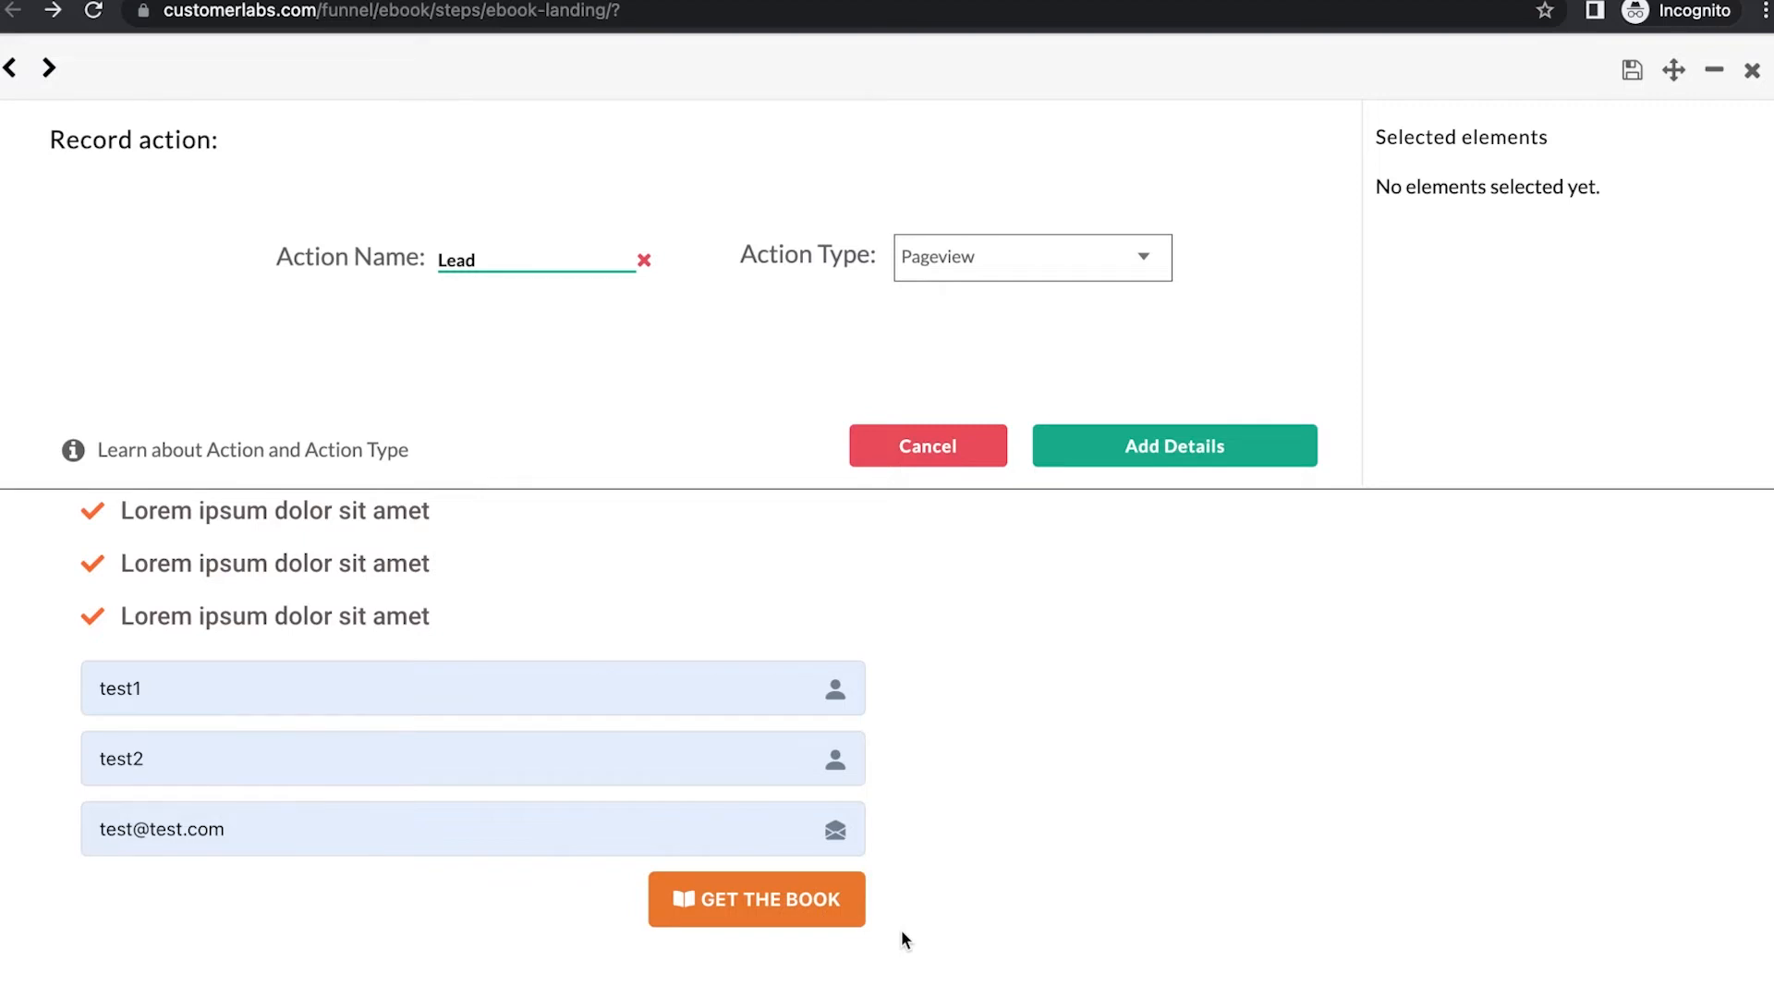
click(1211, 459)
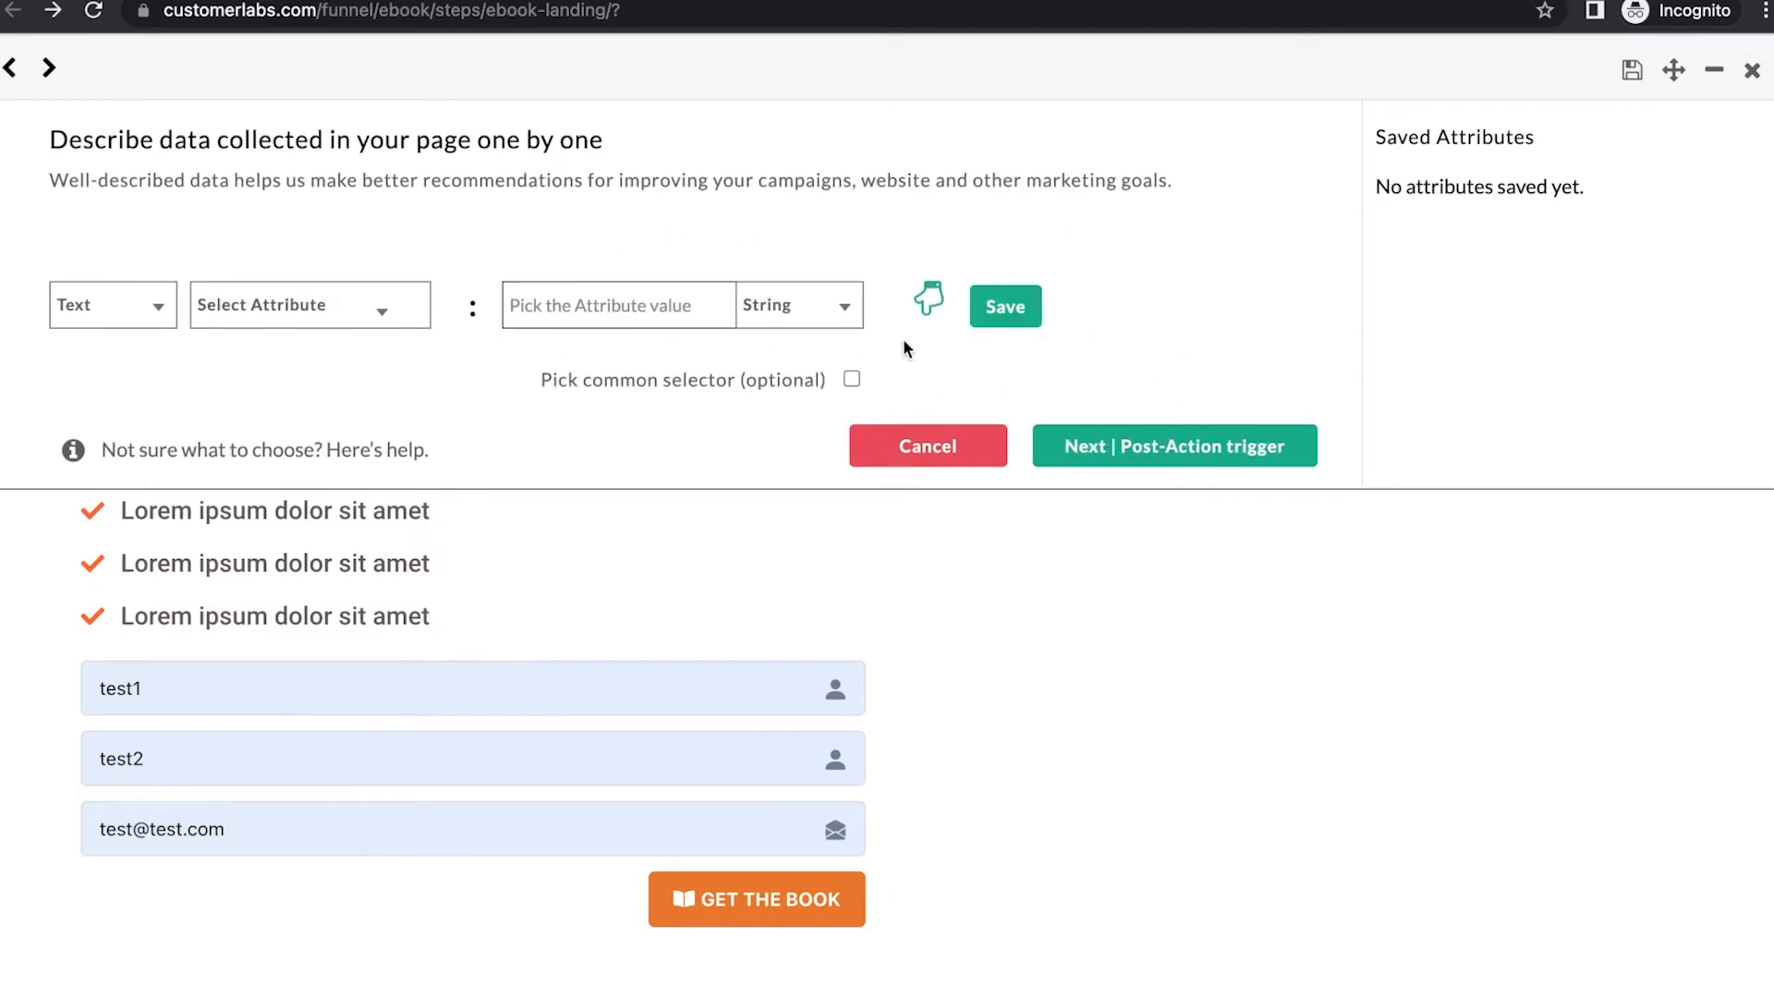
Skip the Lead action's attributes and save the success path pattern /funnel/ebook/steps/funnel-ebook-checkout/, proceeding to the tracking rule.
click(1146, 462)
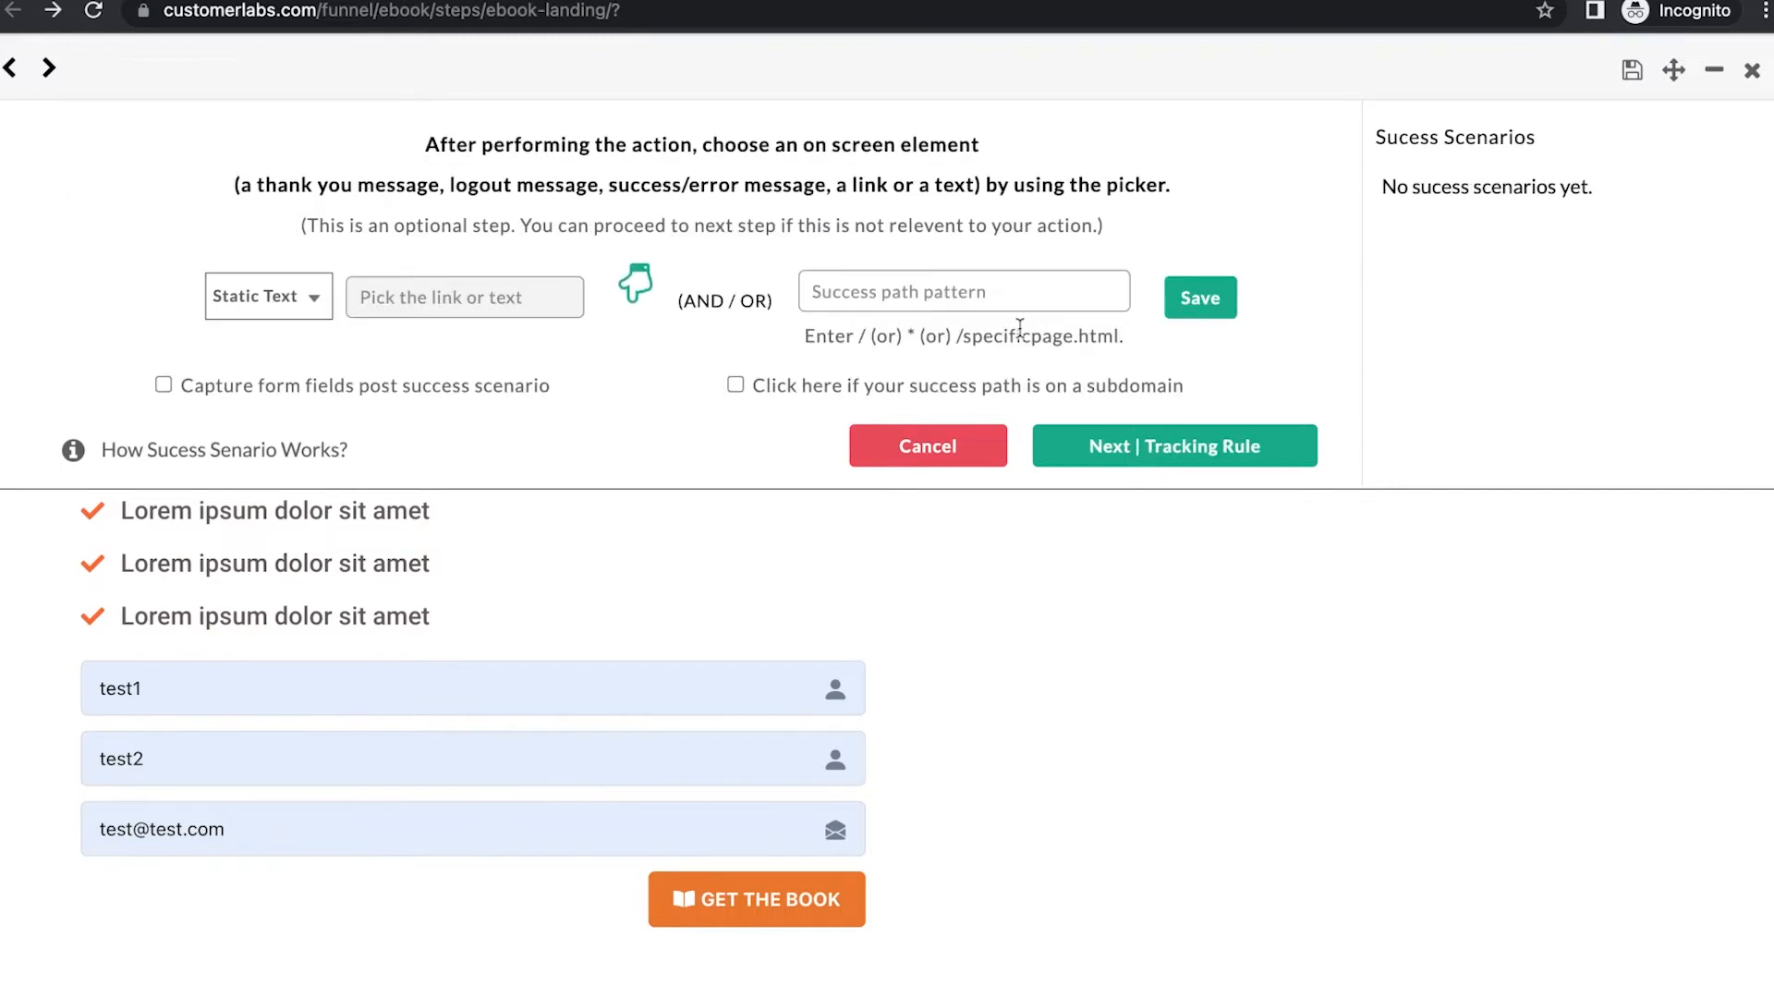
click(936, 296)
key(ctrl+v)
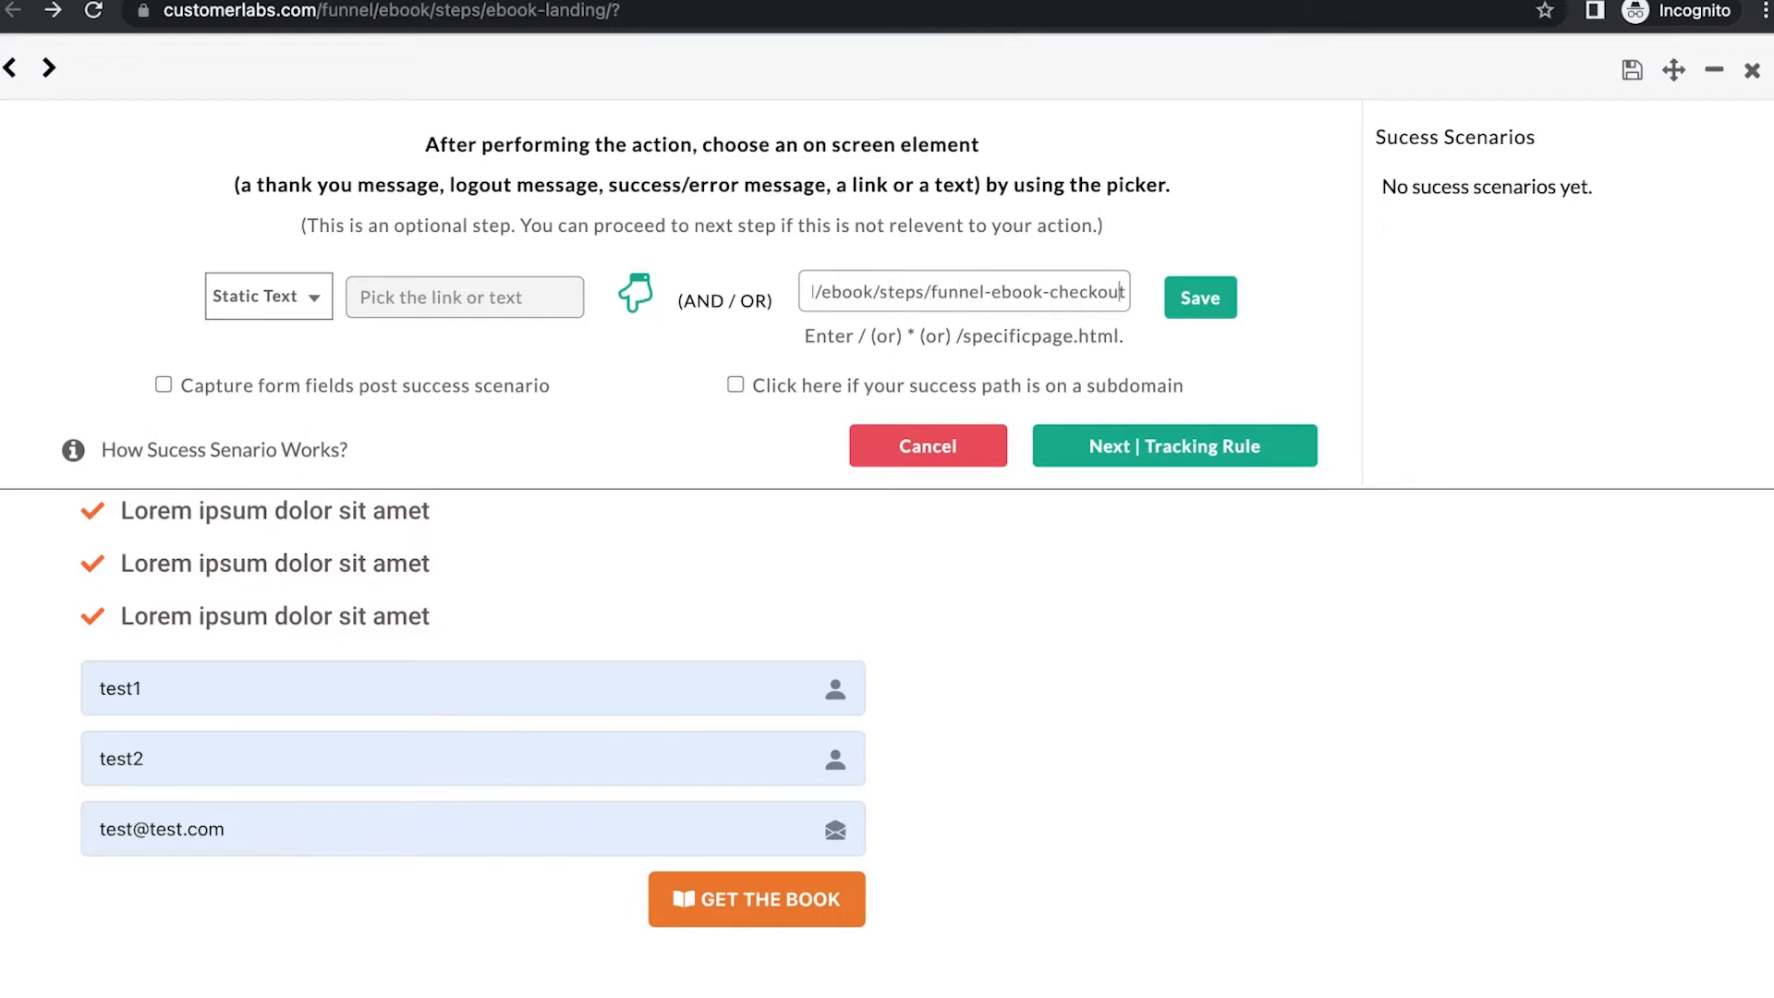
text(/)
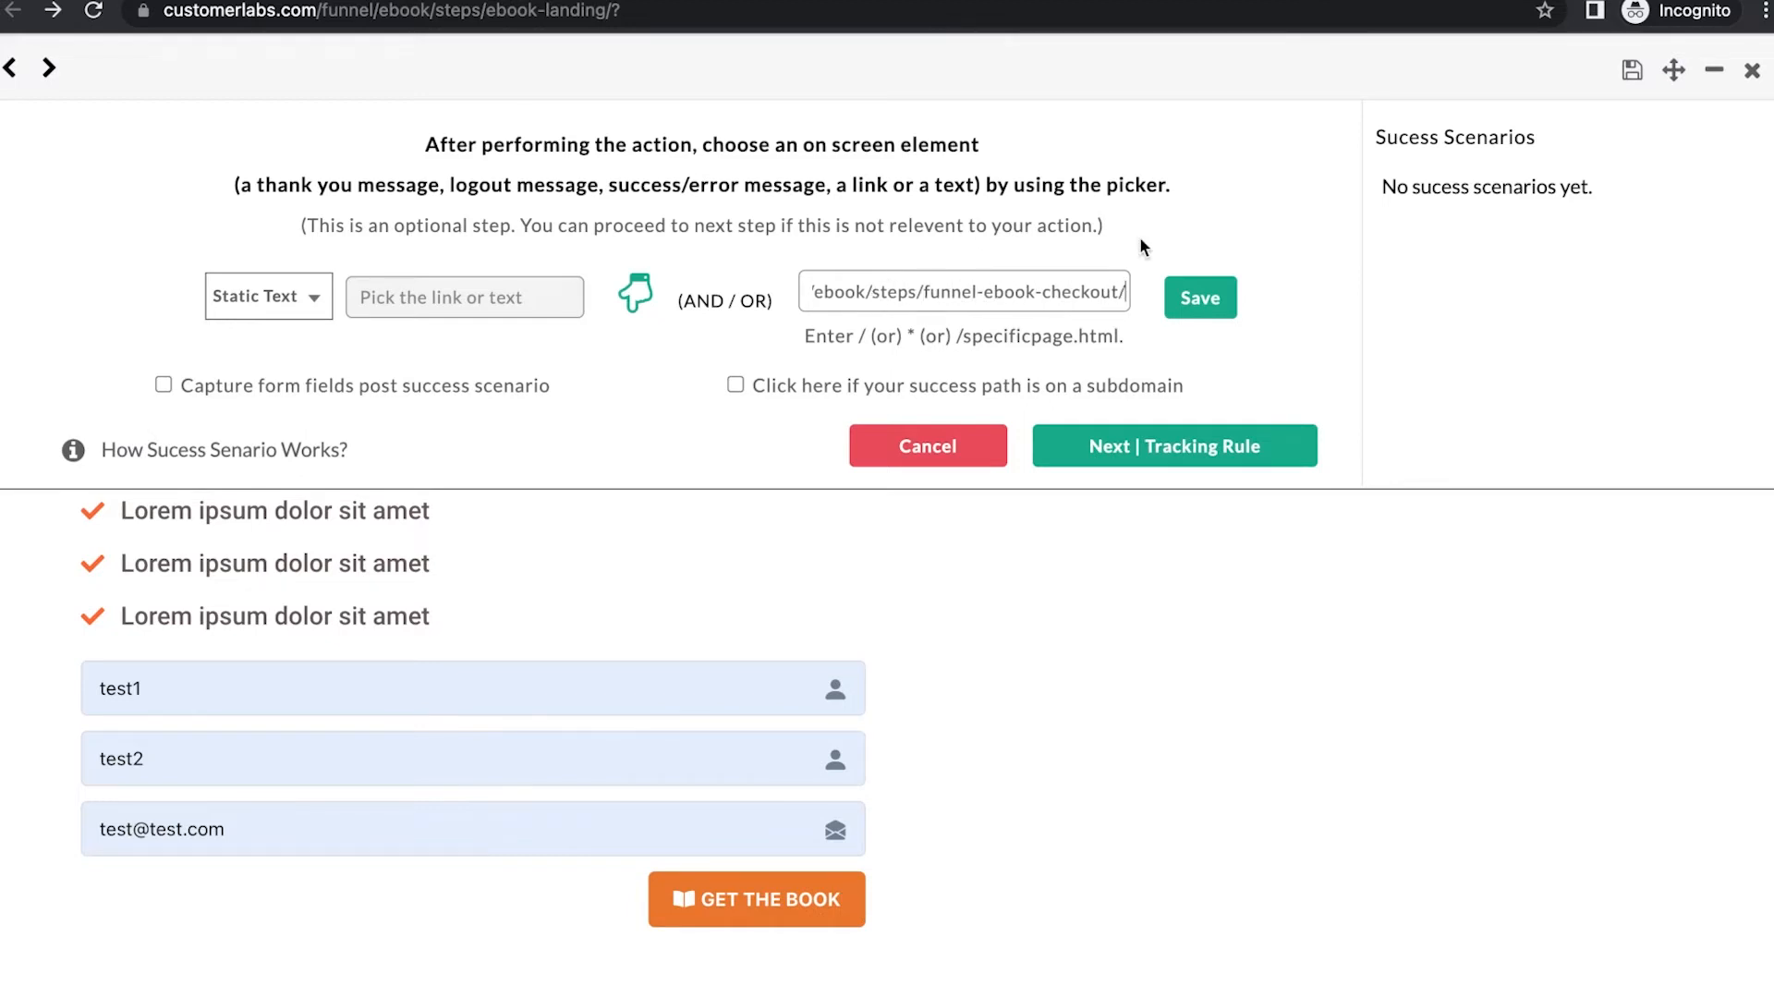
click(1198, 314)
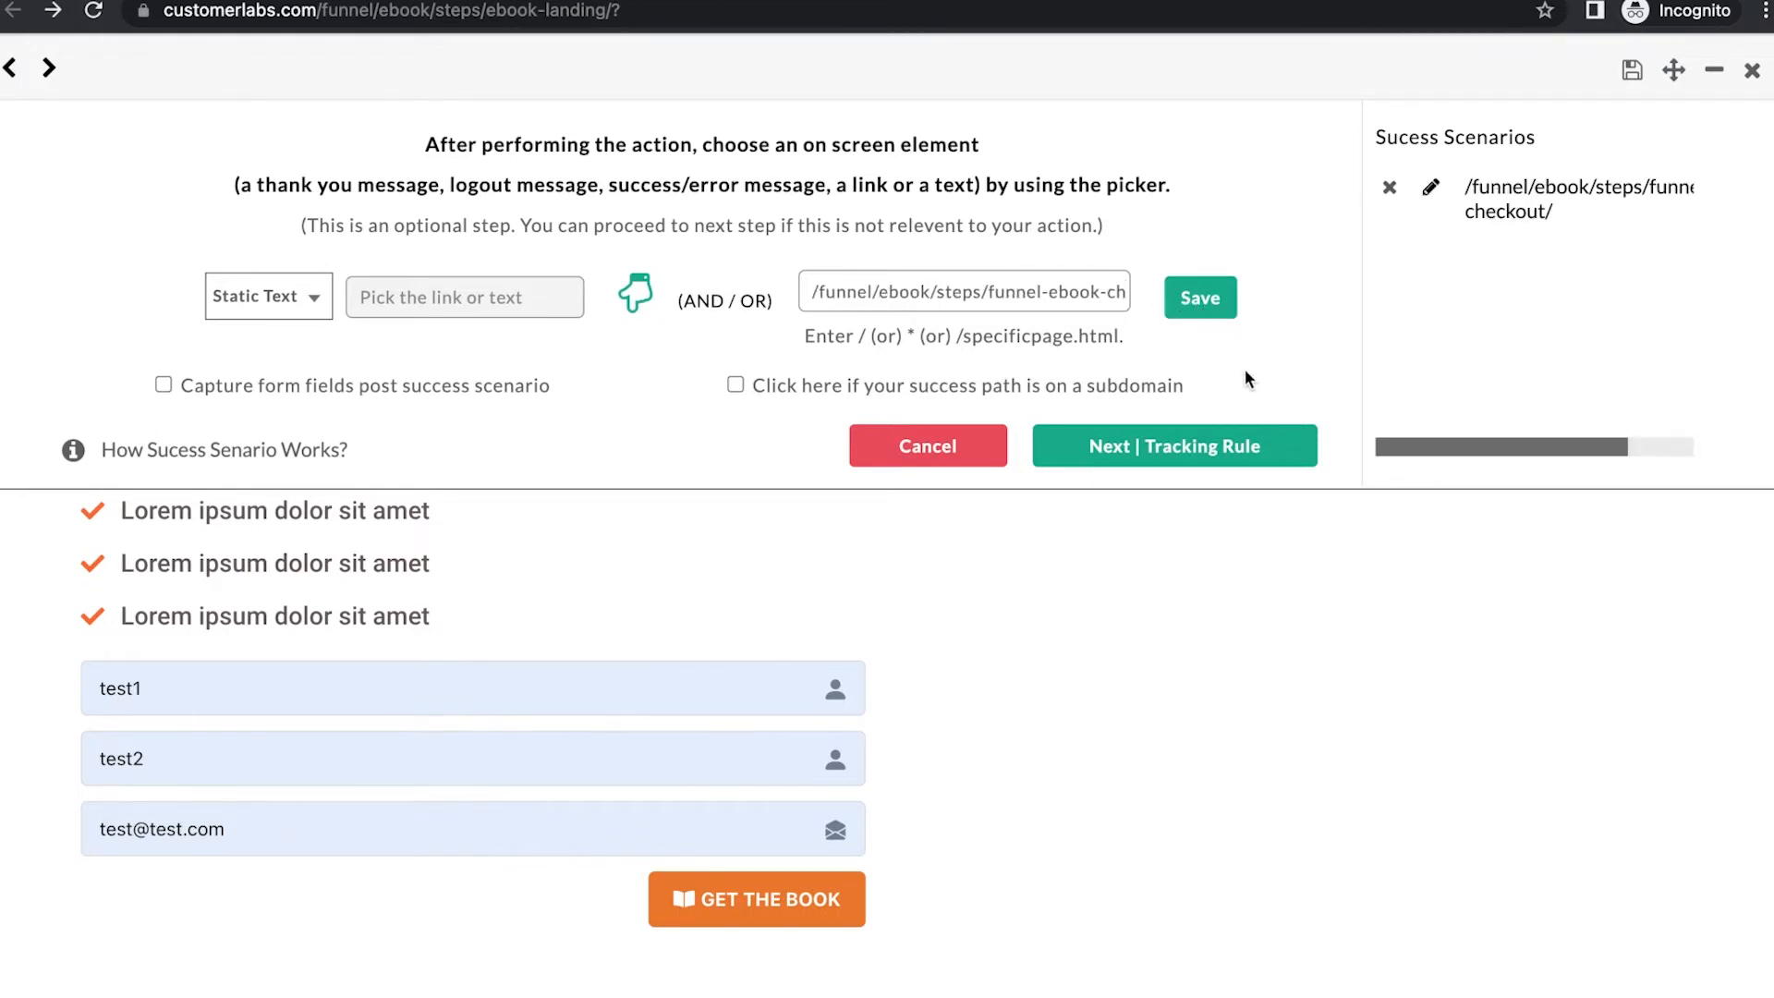
click(1236, 445)
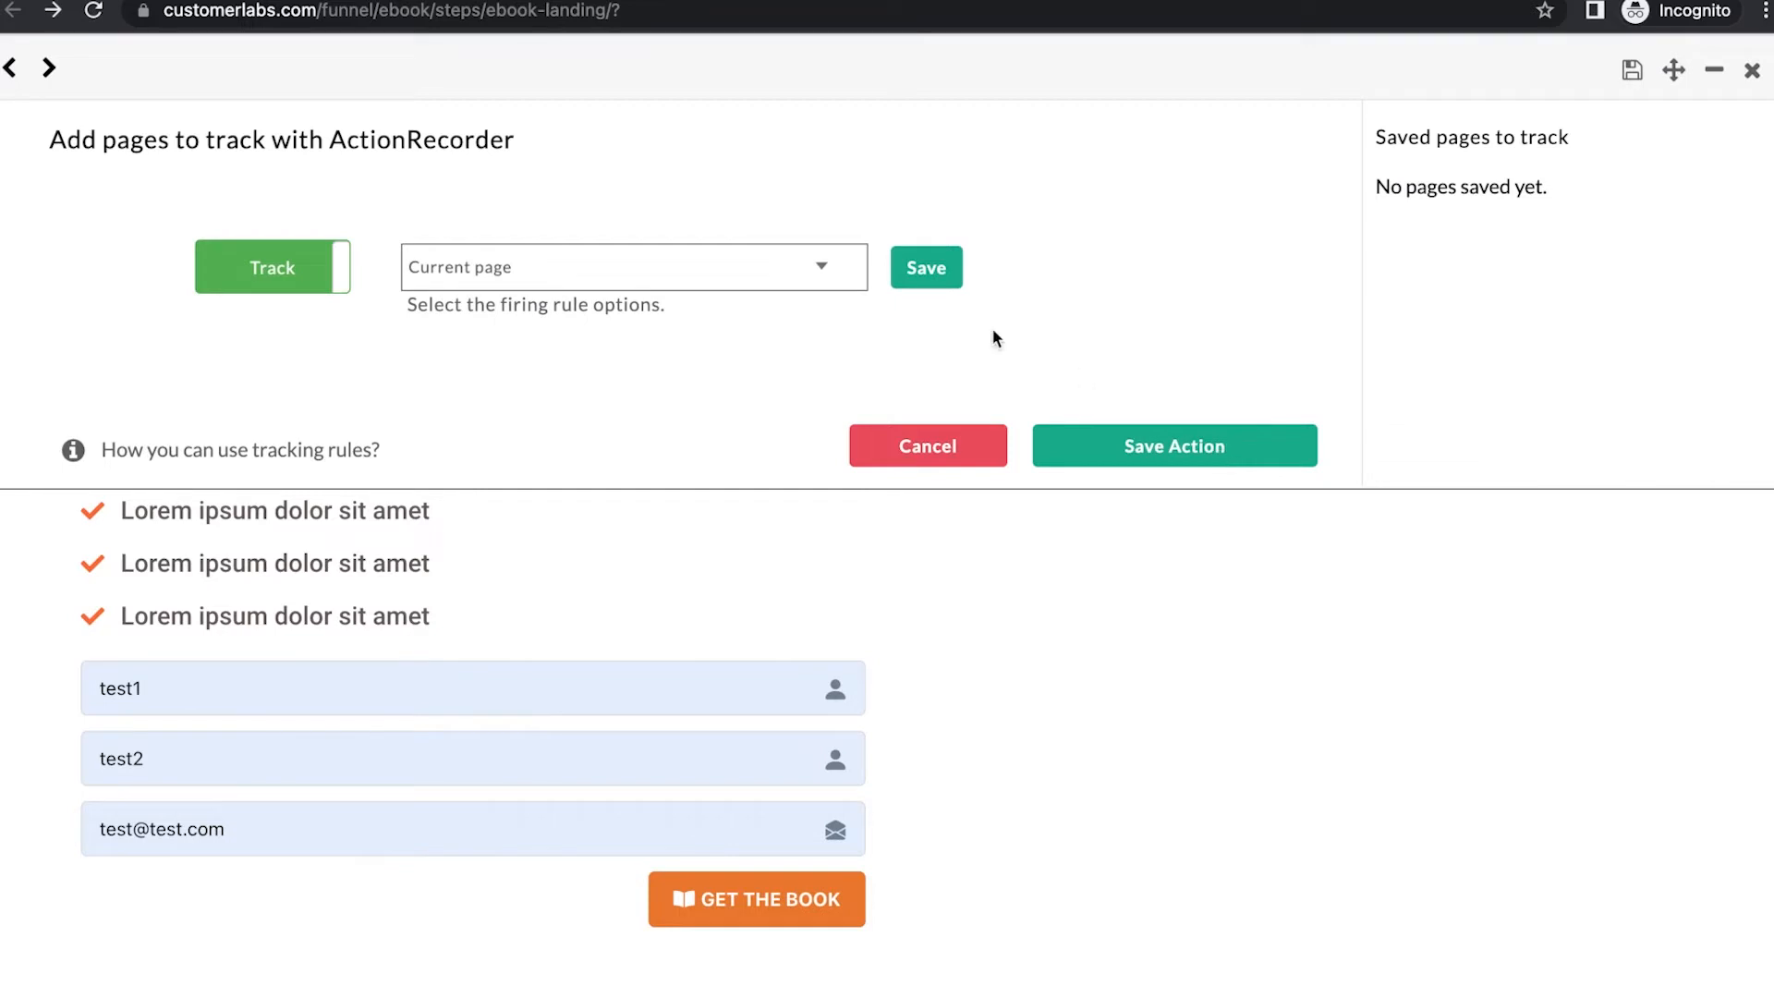
Save a tracking rule for the current page, save the Lead action and dismiss the notification.
click(927, 270)
click(1200, 449)
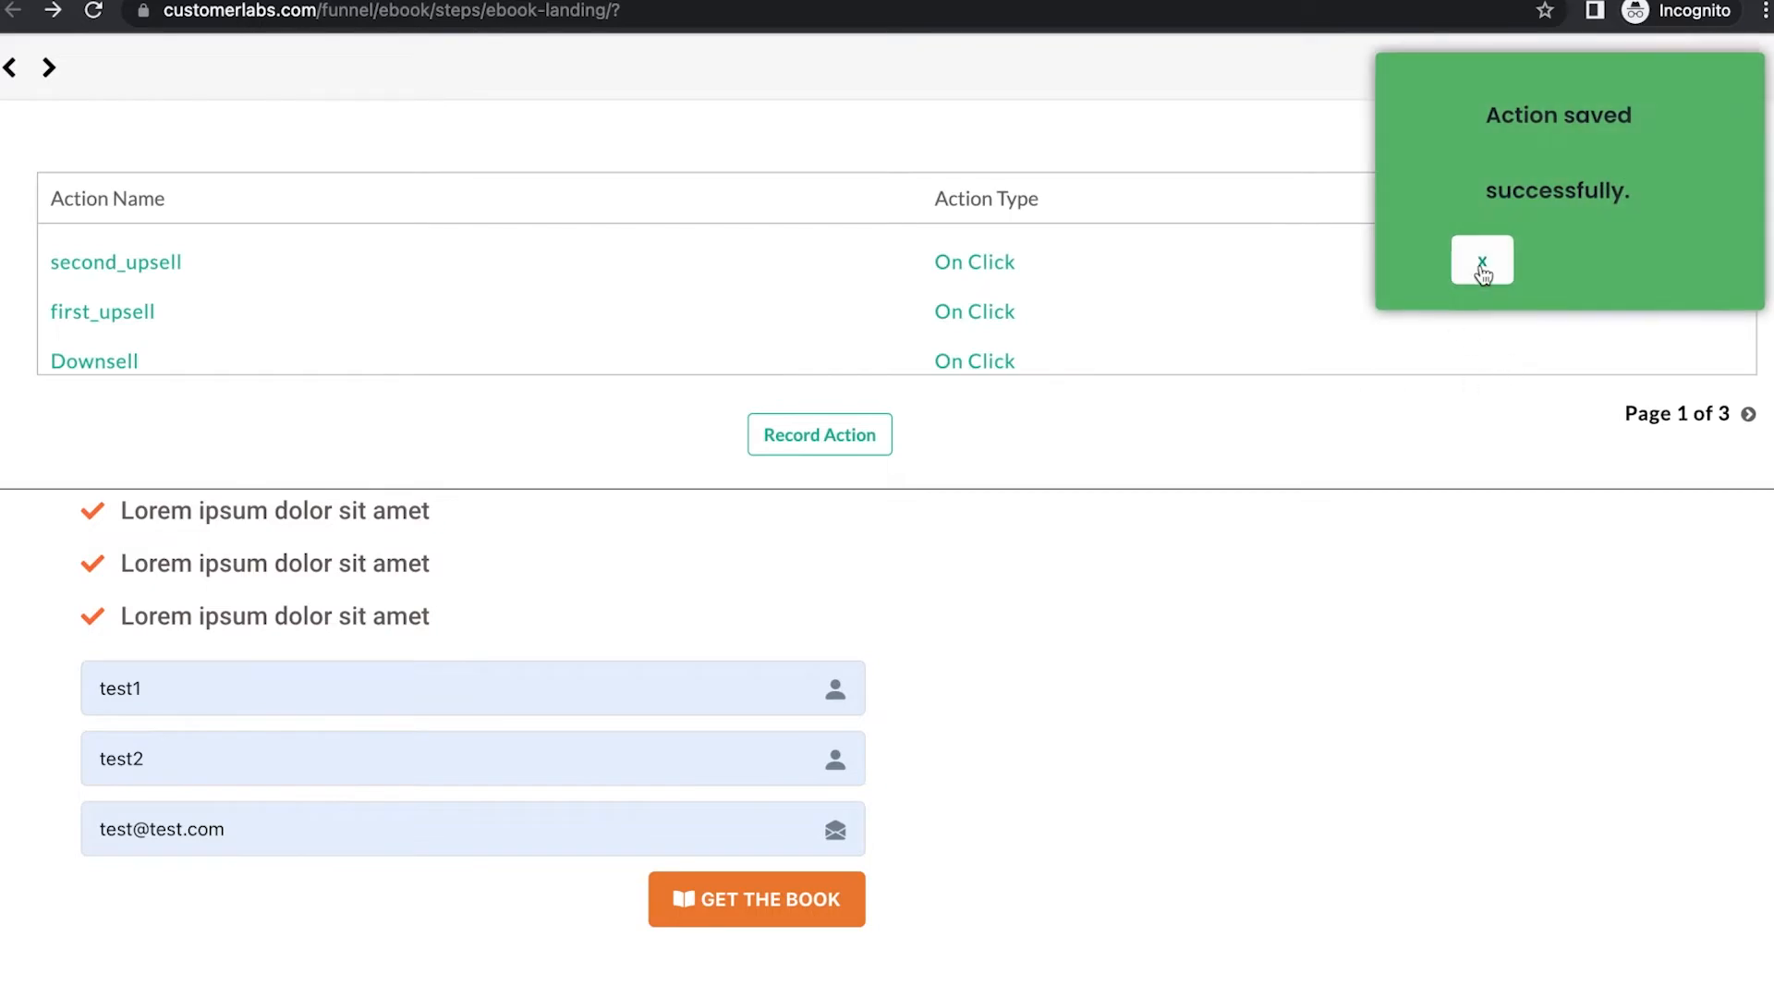
click(1482, 268)
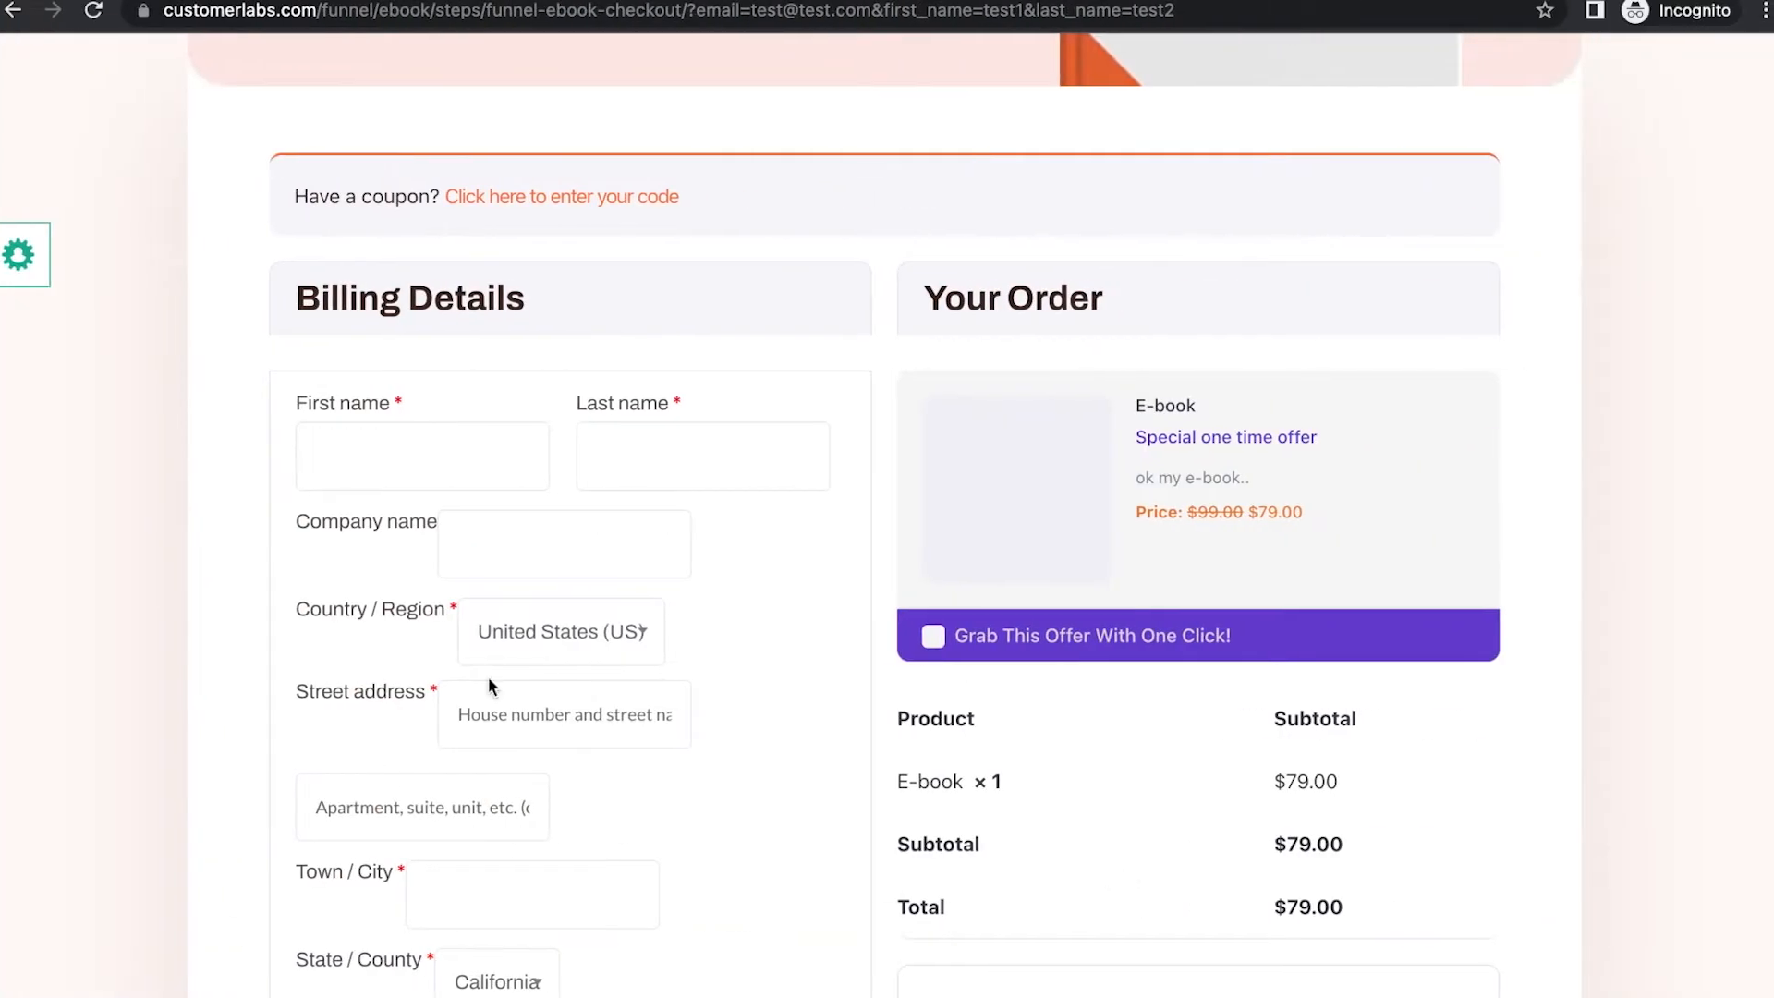
Open the action recorder on the ebook checkout page and record a Purchased action with the action type On Click.
scroll(545, 565, up, 8)
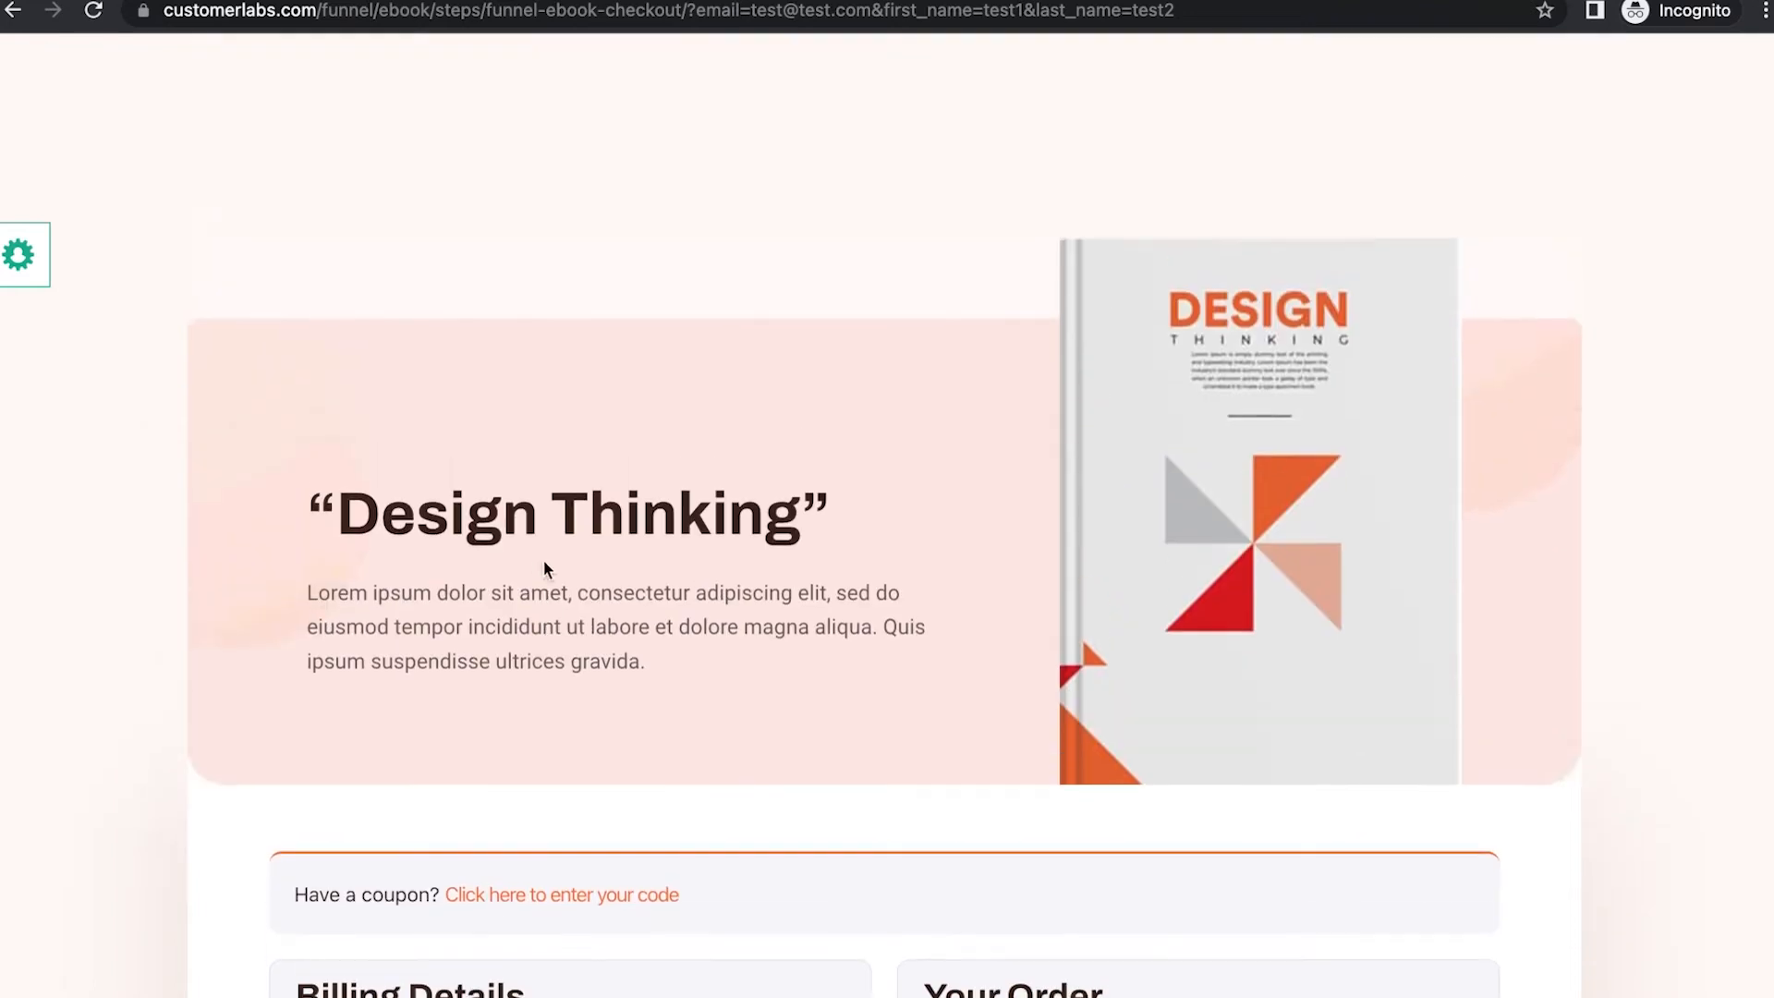
click(29, 261)
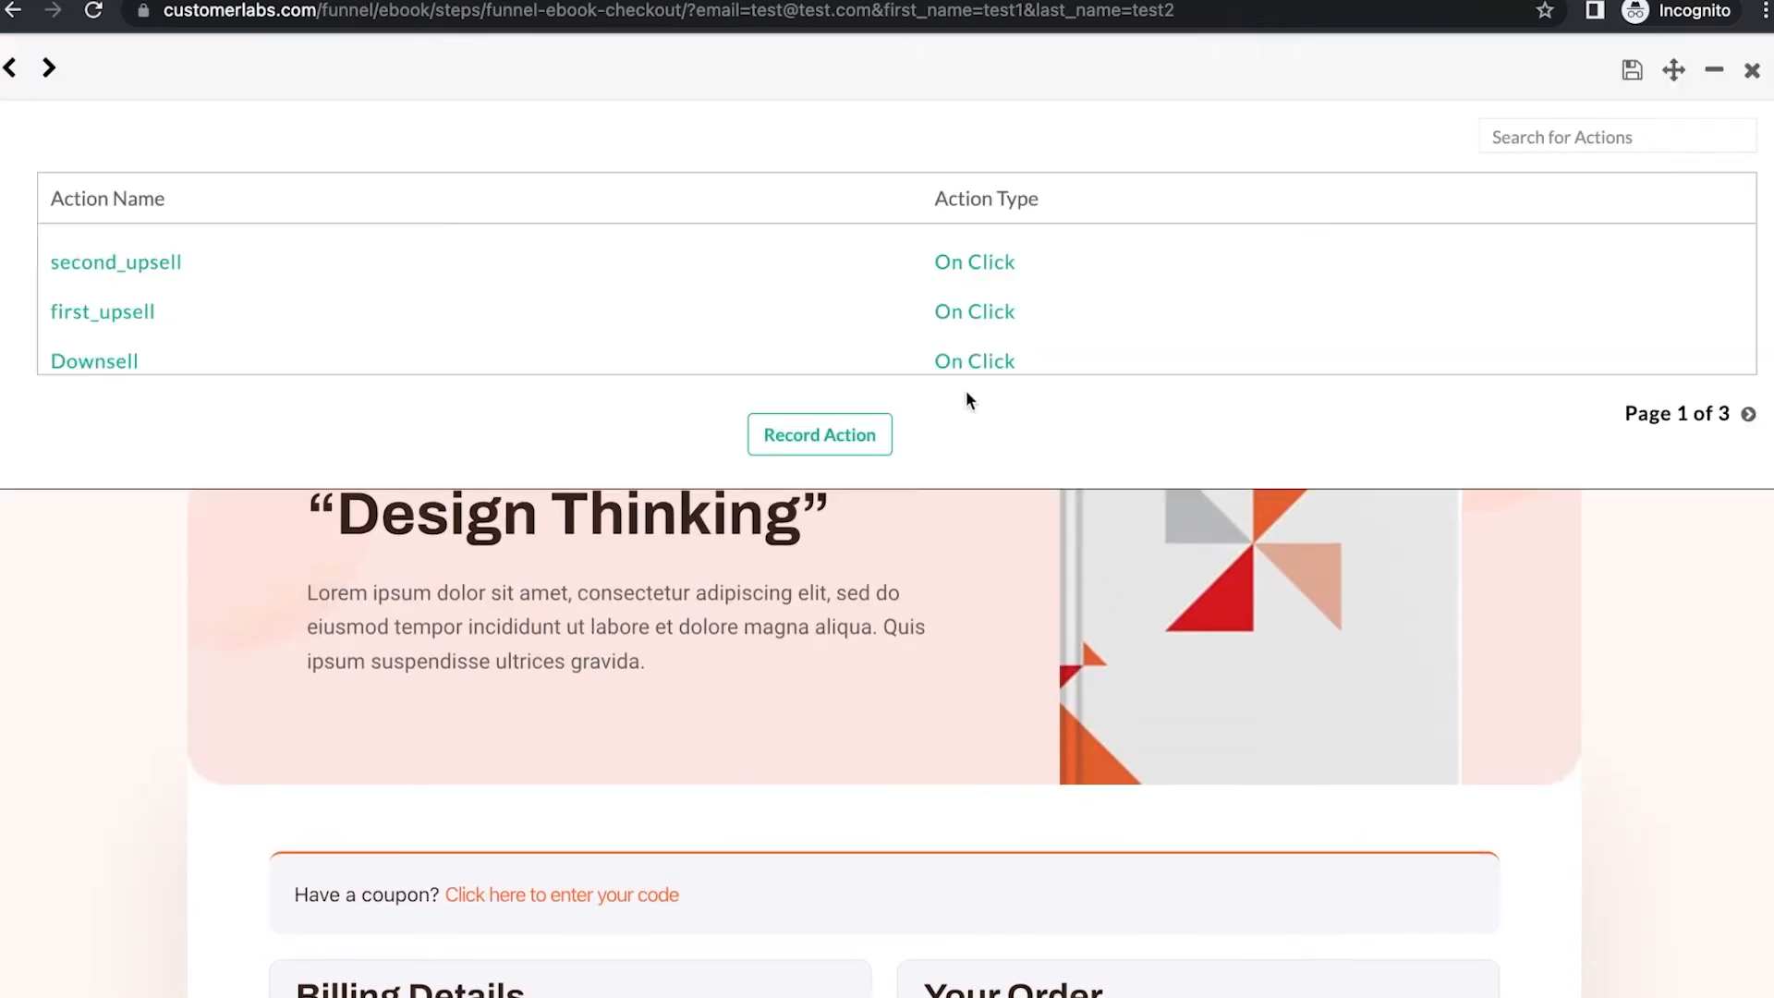
scroll(966, 399, down, 3)
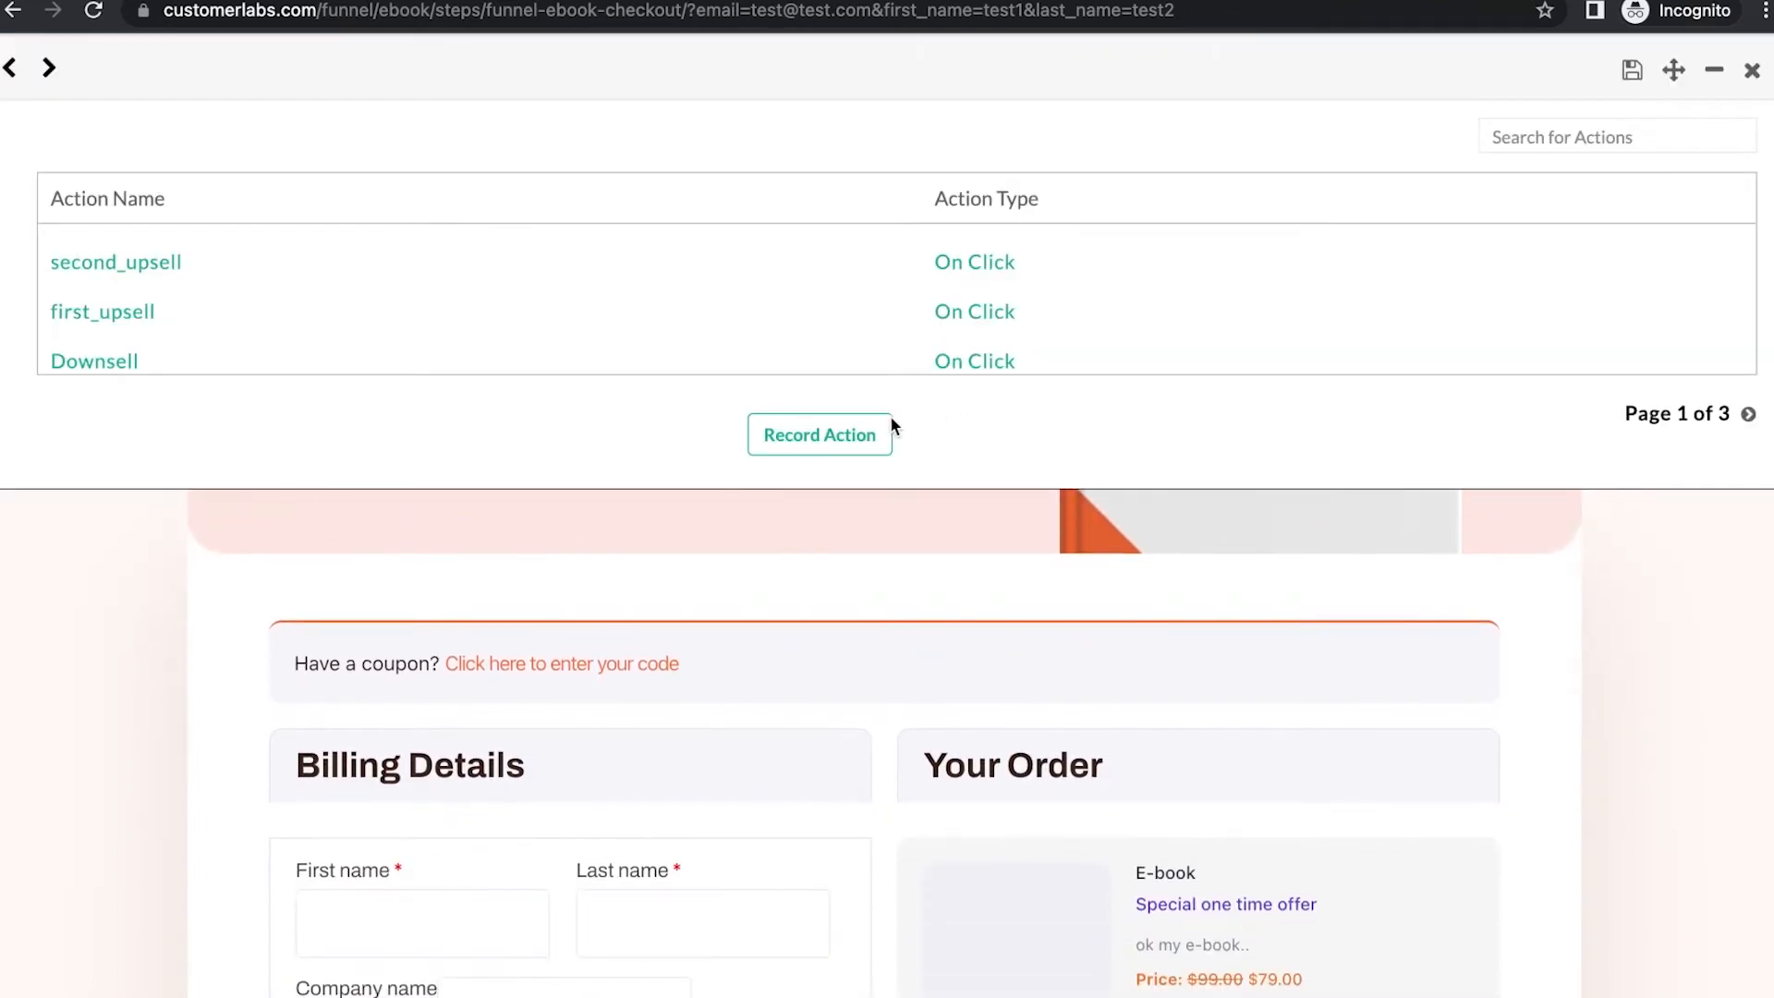
click(864, 434)
click(642, 276)
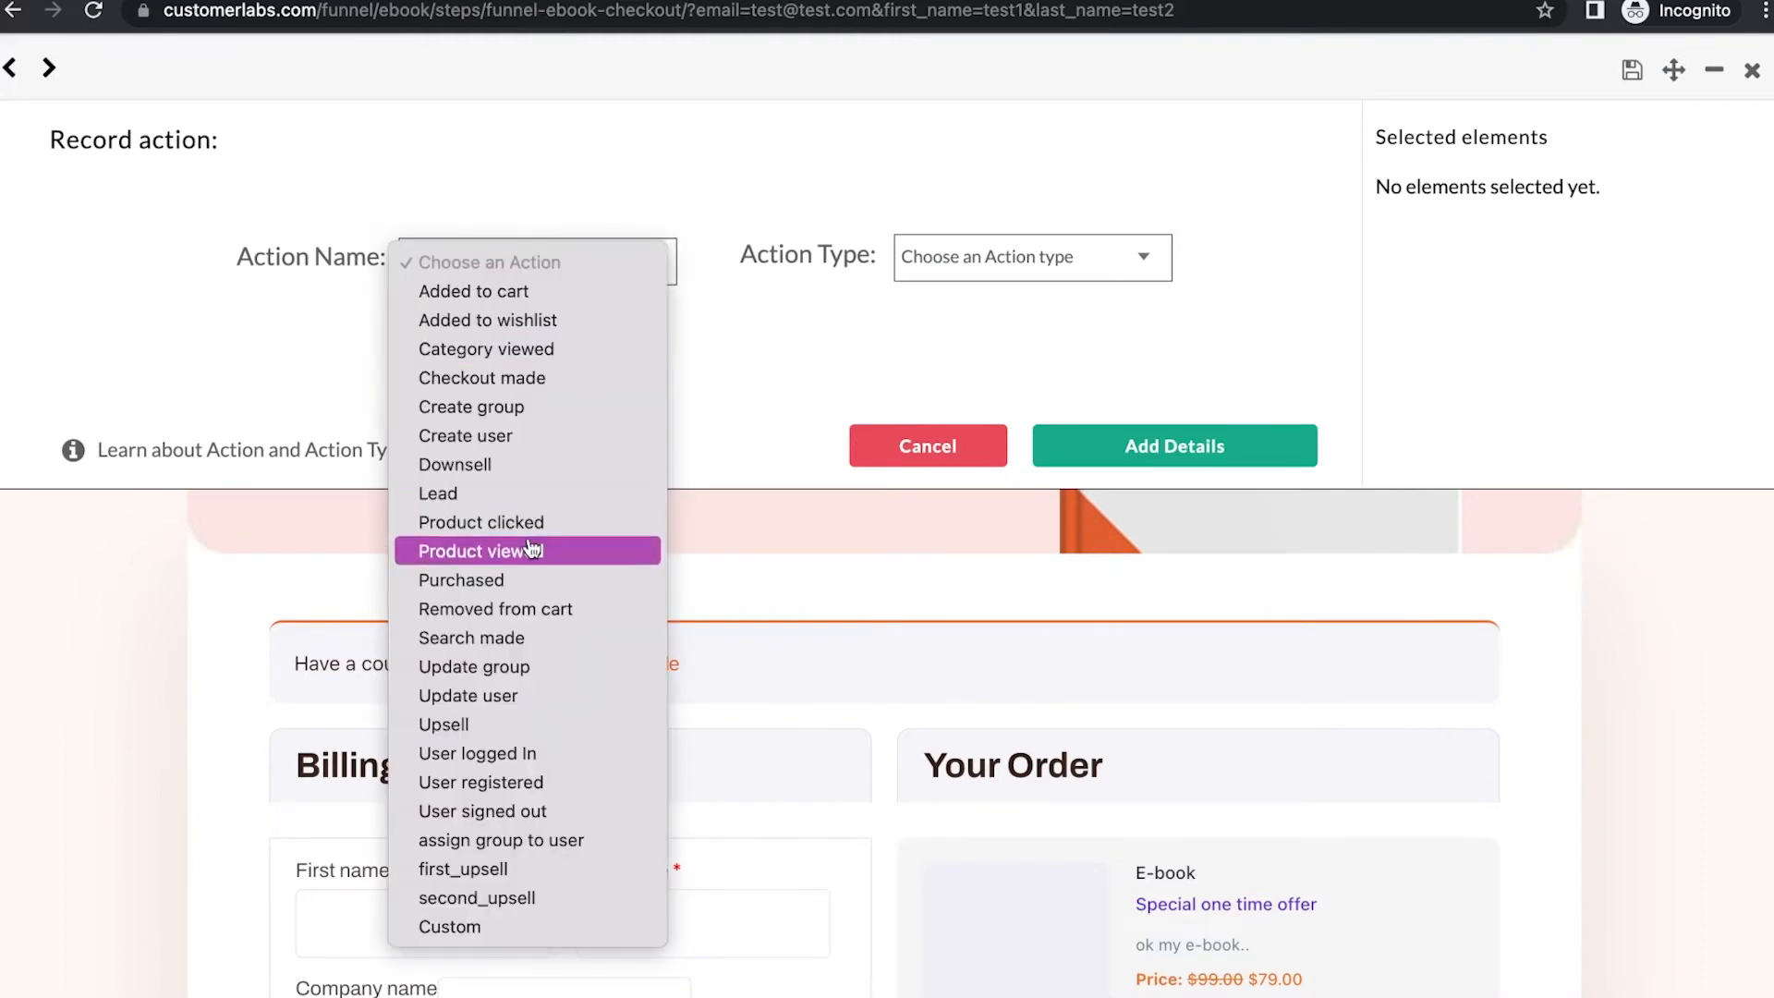
click(518, 582)
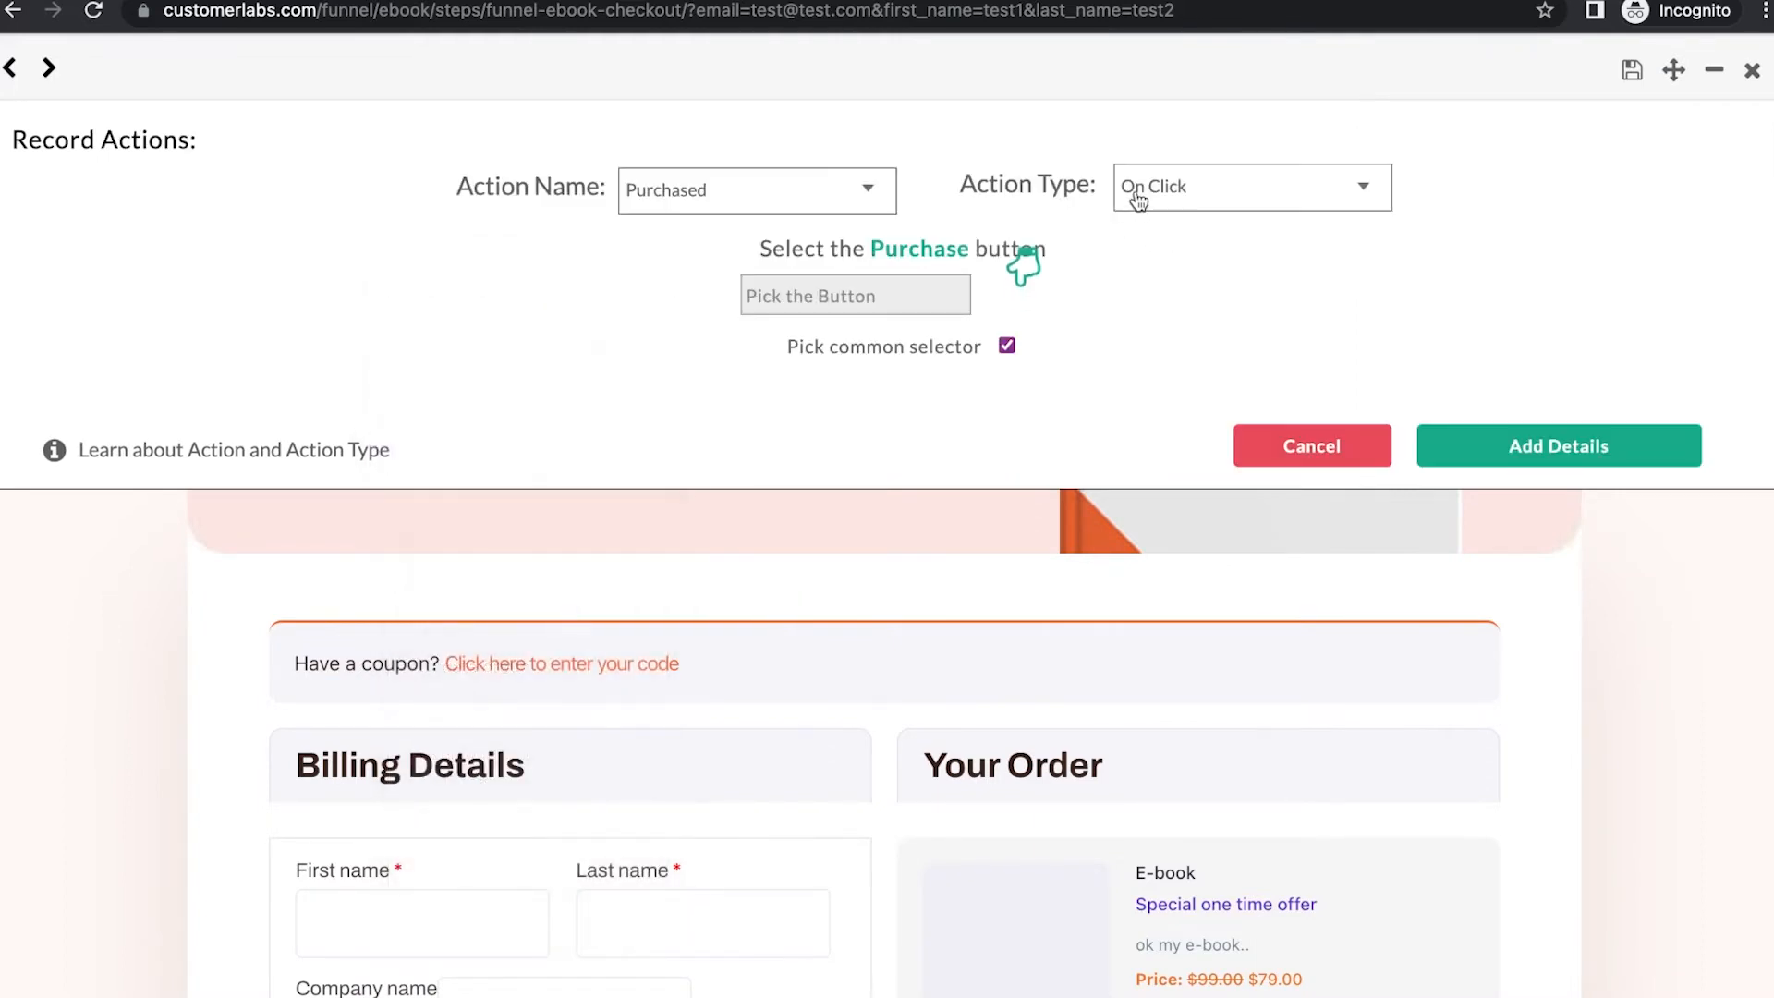
click(1138, 192)
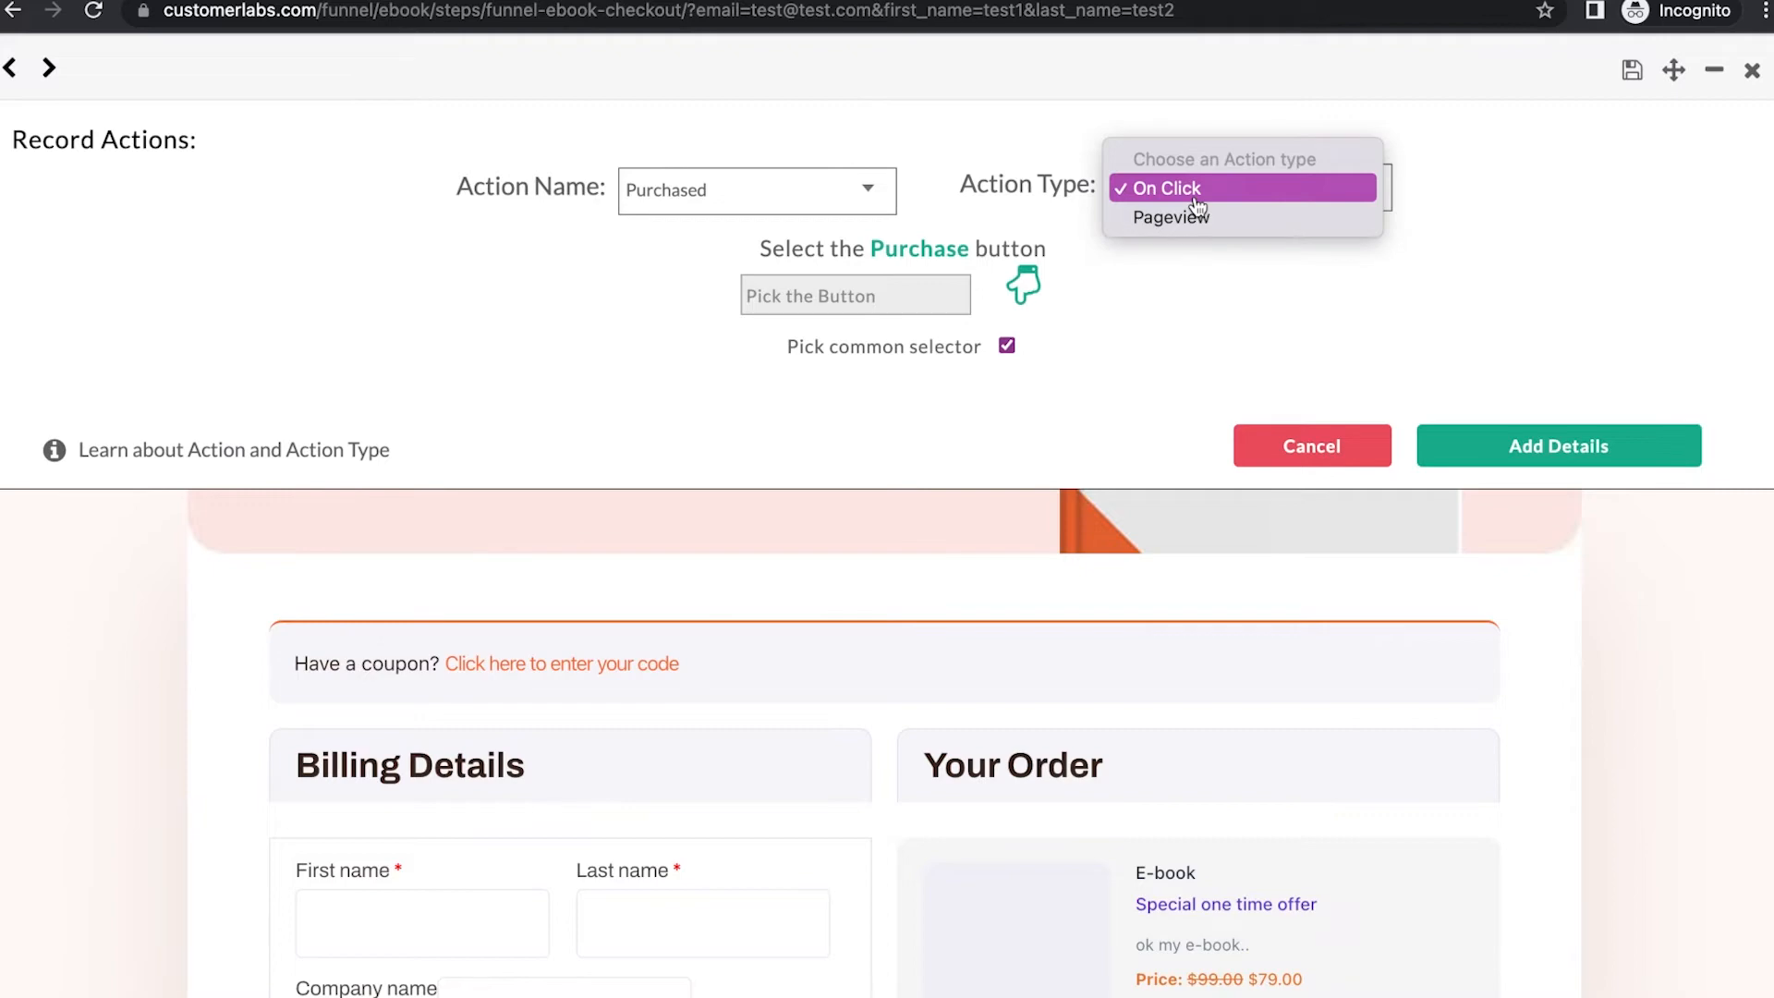
click(1197, 194)
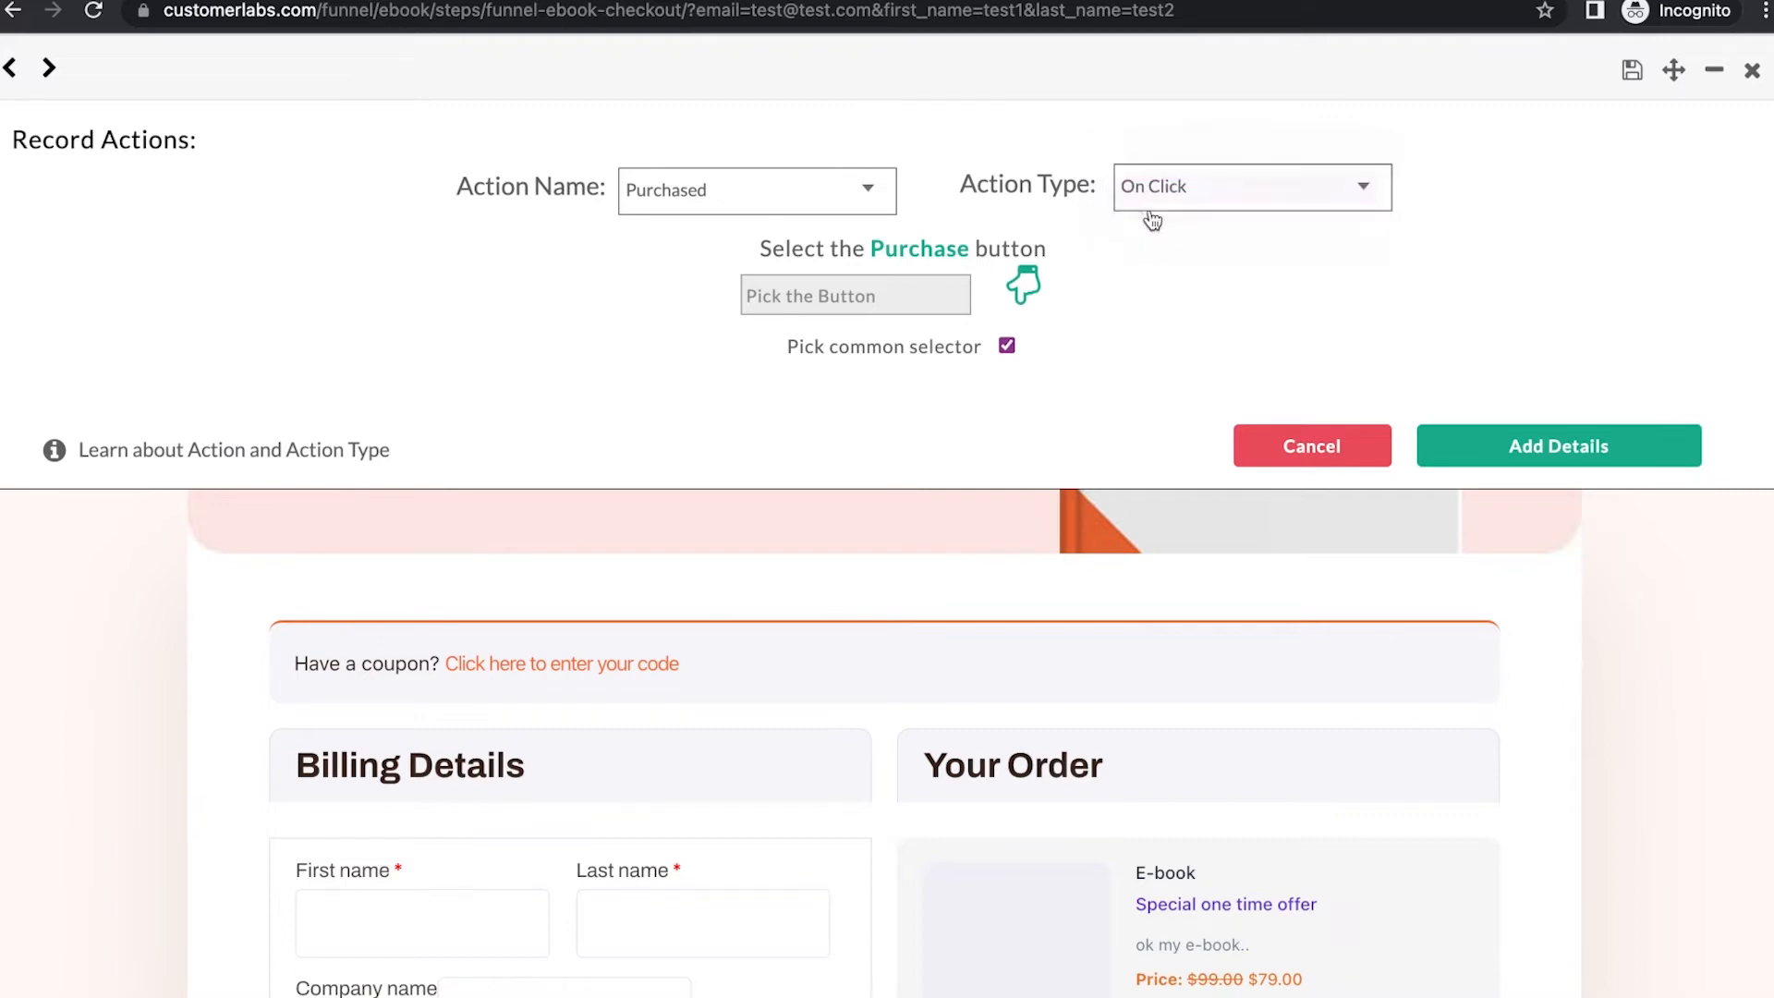
Pick the checkout form's Place Order button as the purchase button and proceed to the action's details.
click(1023, 286)
scroll(1032, 286, down, 5)
scroll(1035, 284, down, 4)
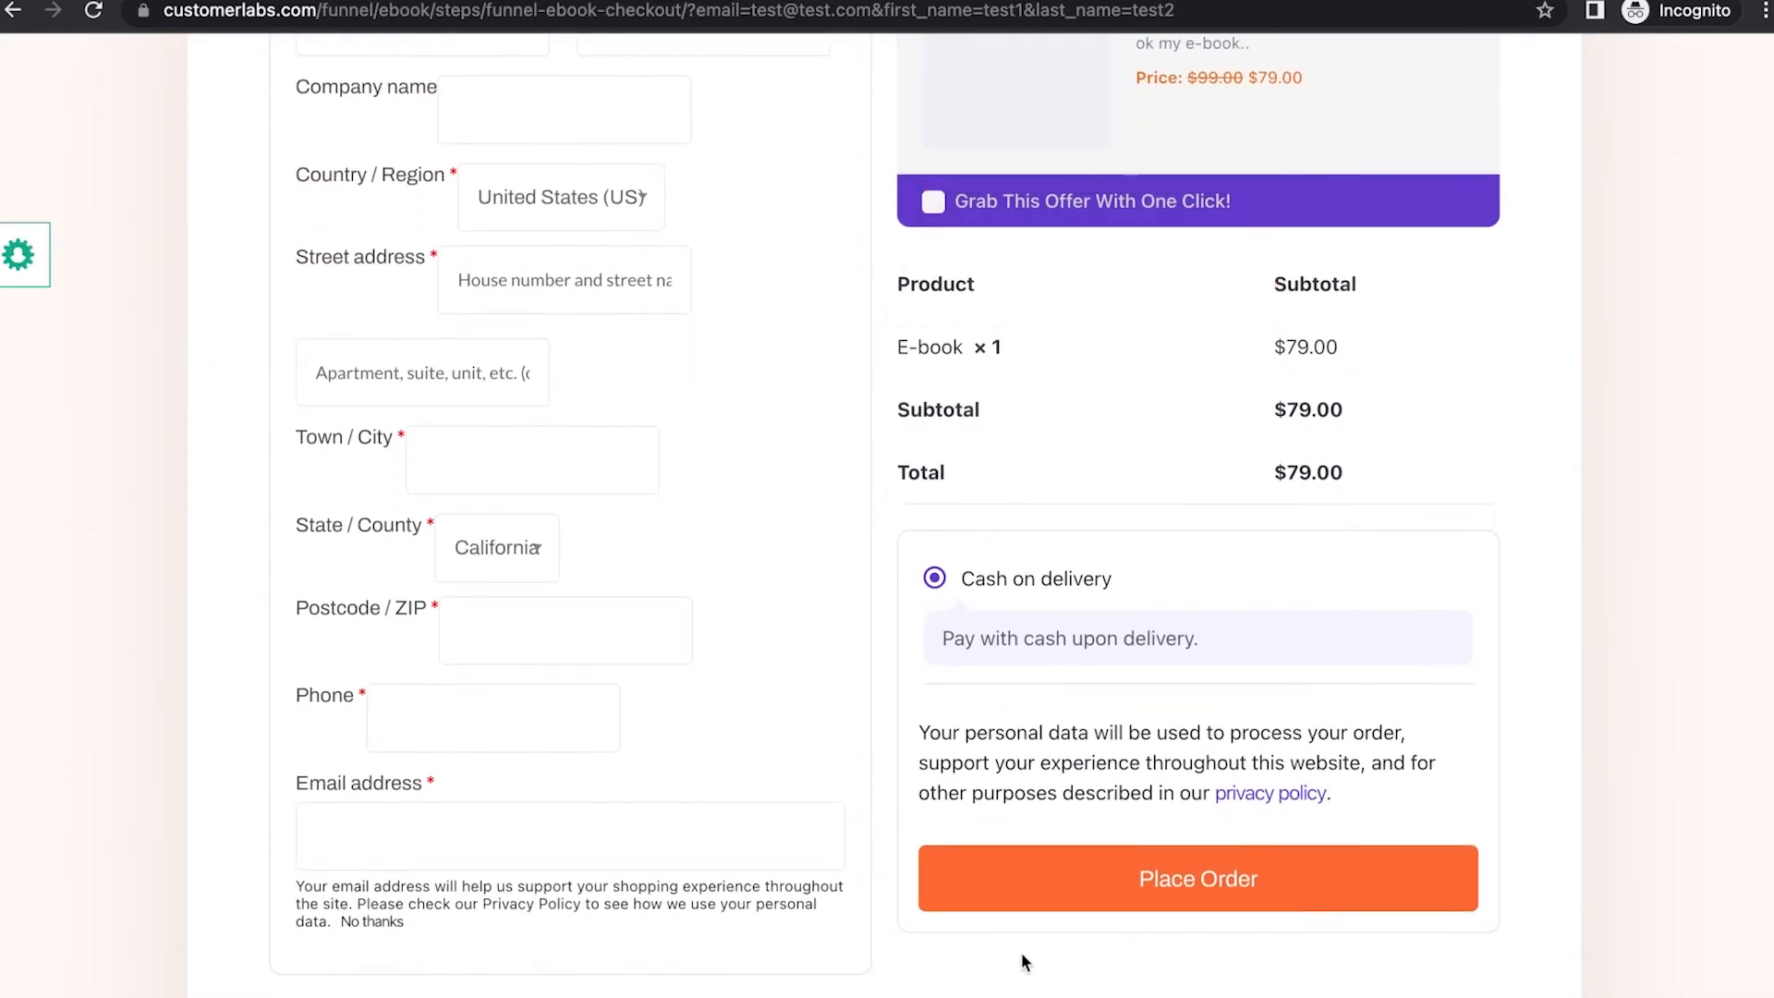
click(1066, 880)
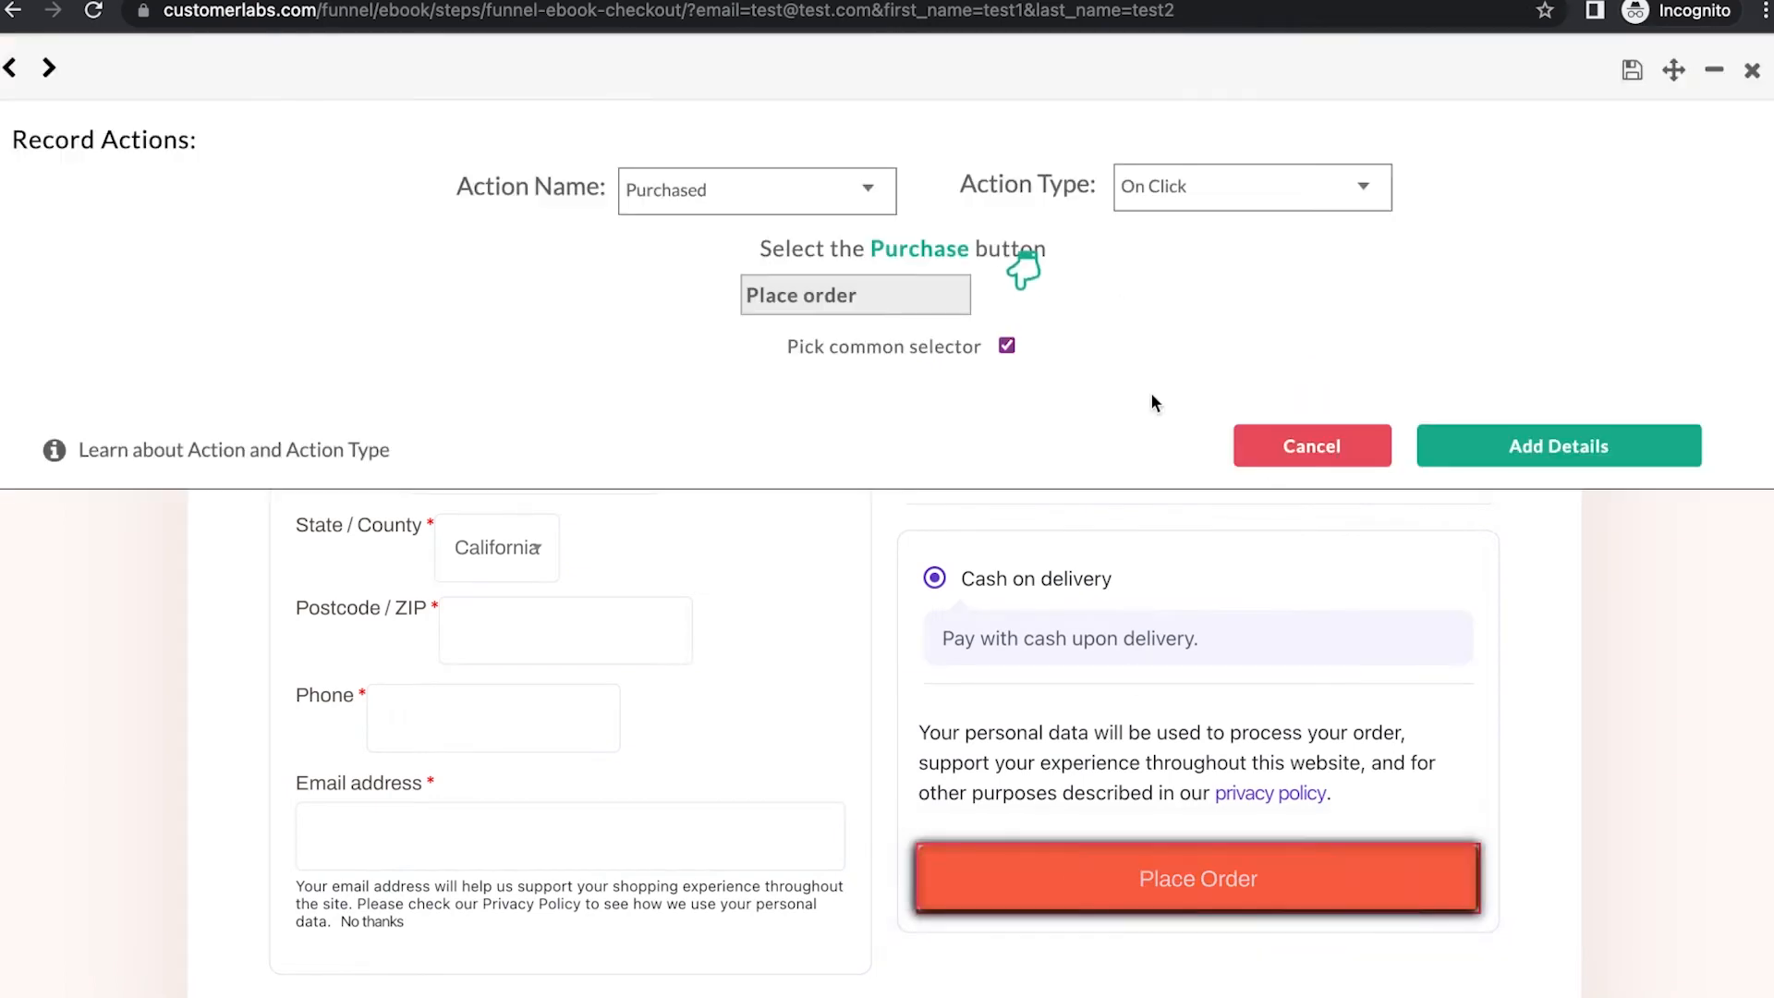
click(1502, 447)
Add a product_price text attribute of type Number picked from the E-book row's subtotal and save it.
click(397, 311)
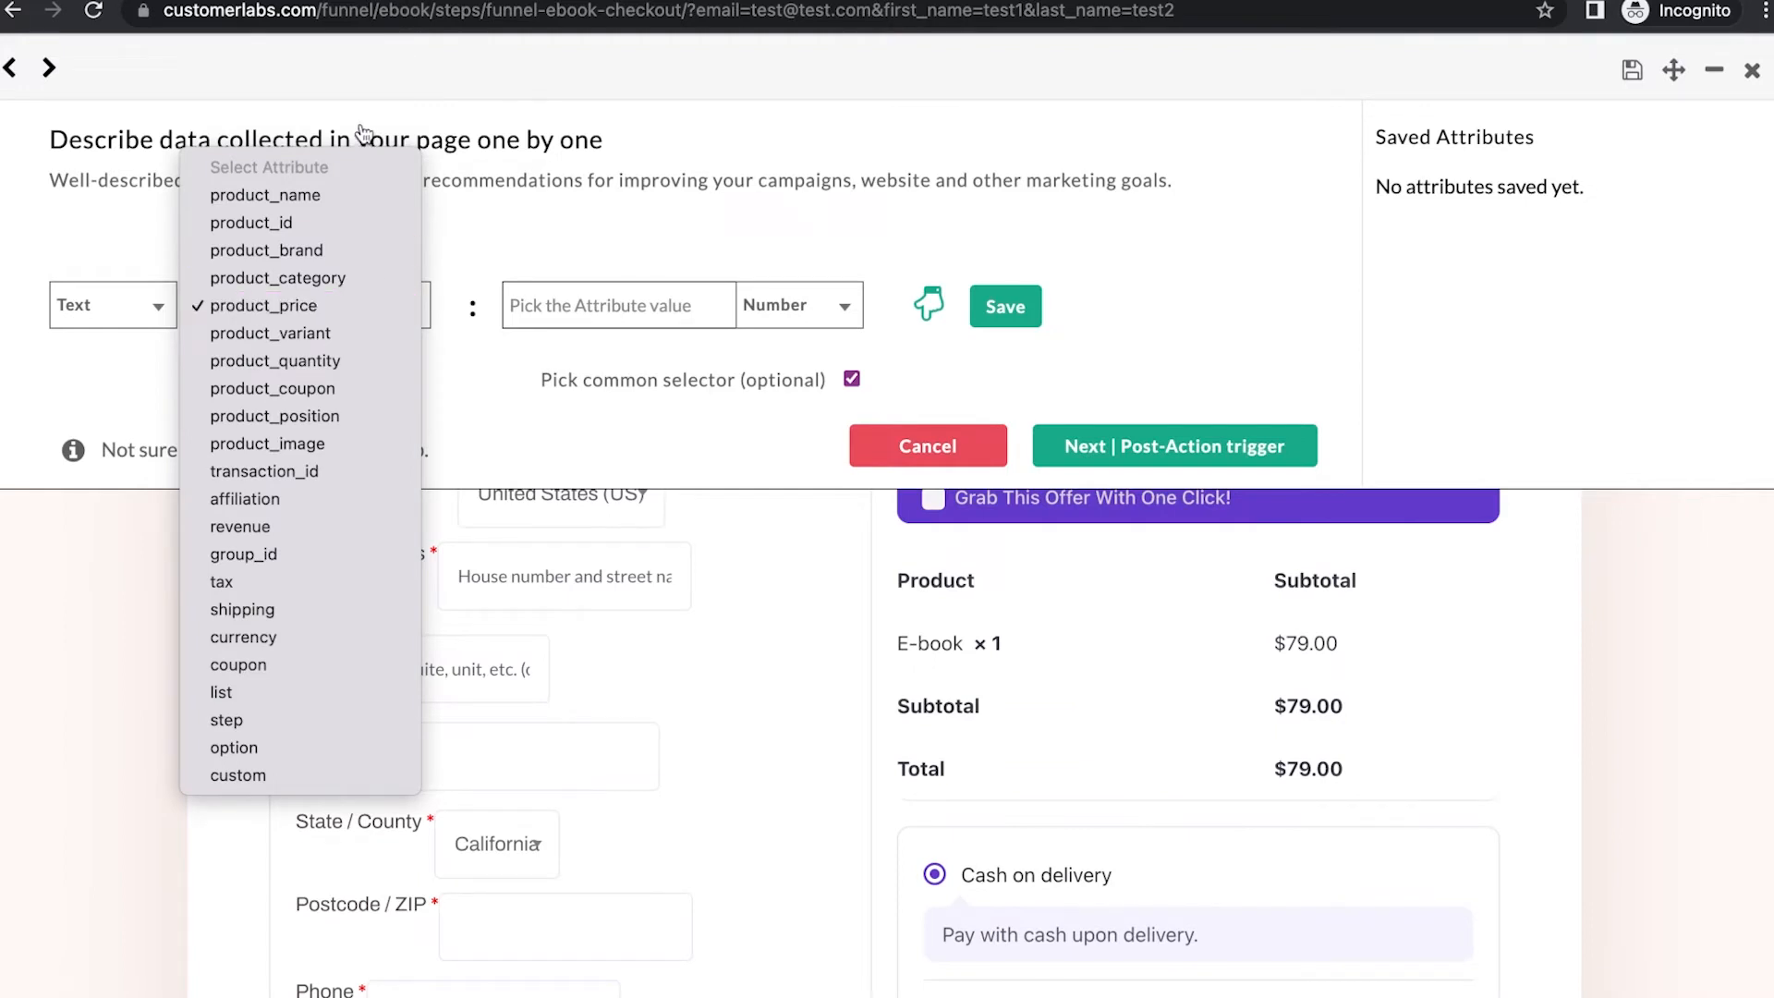
click(397, 315)
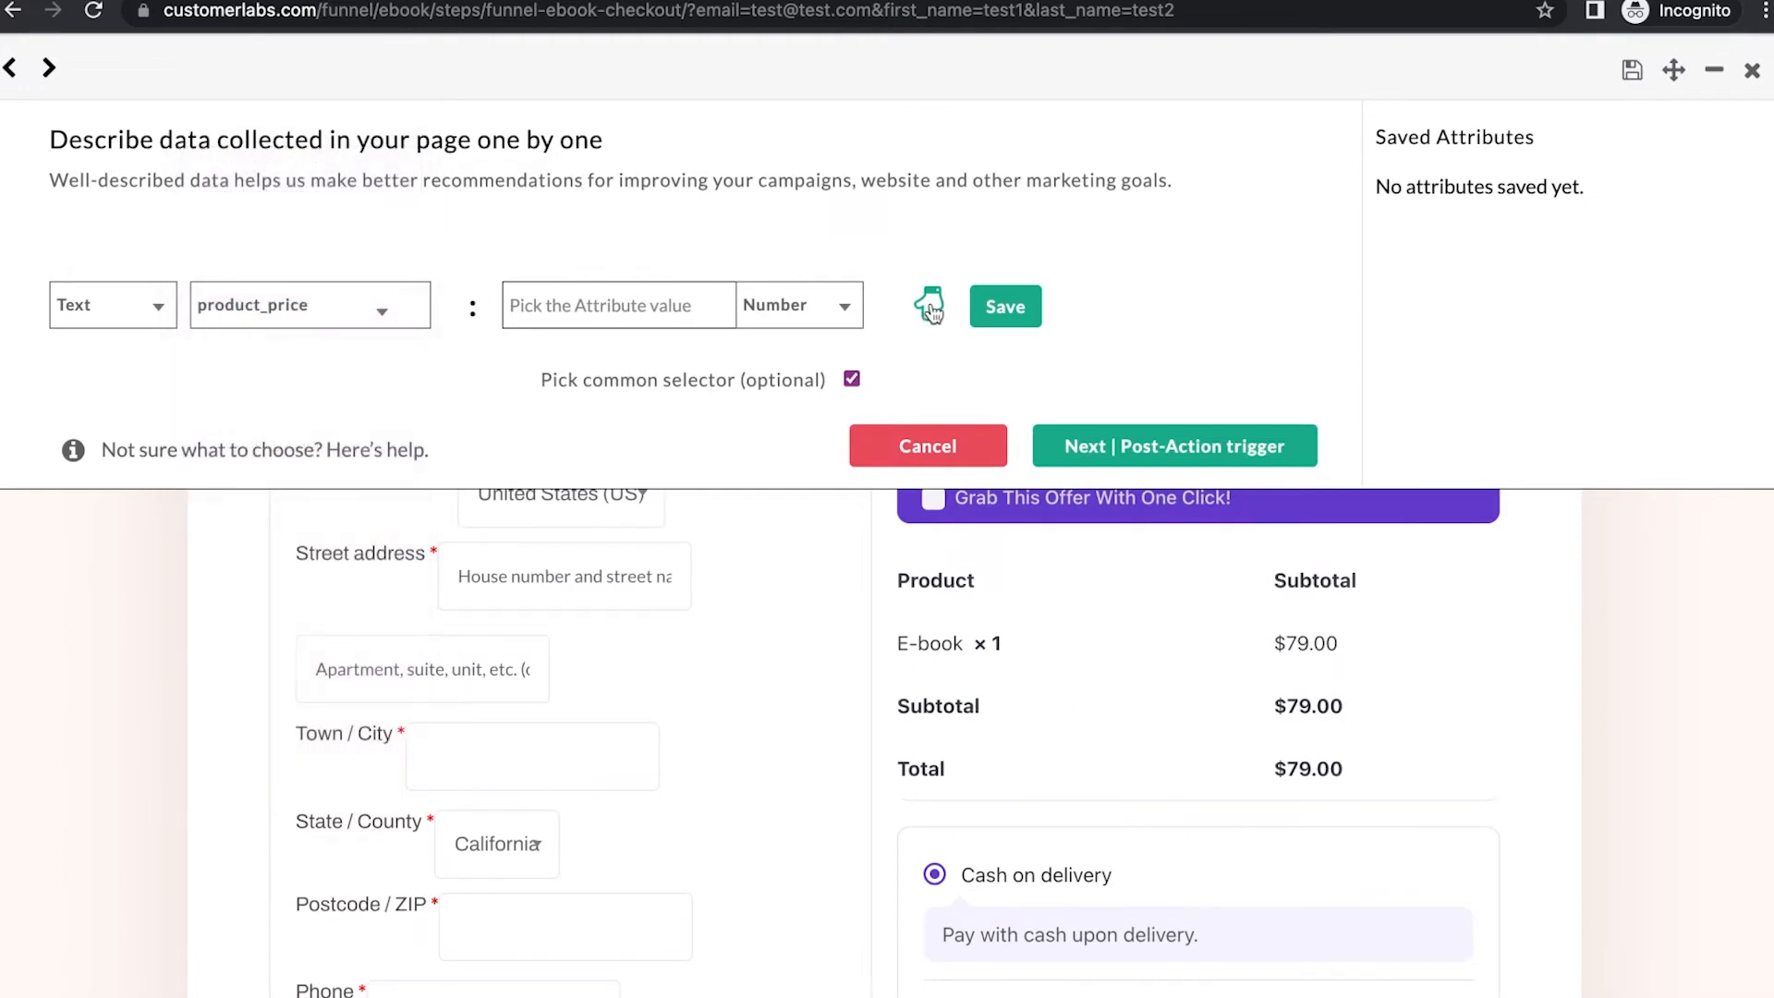
click(831, 312)
click(811, 312)
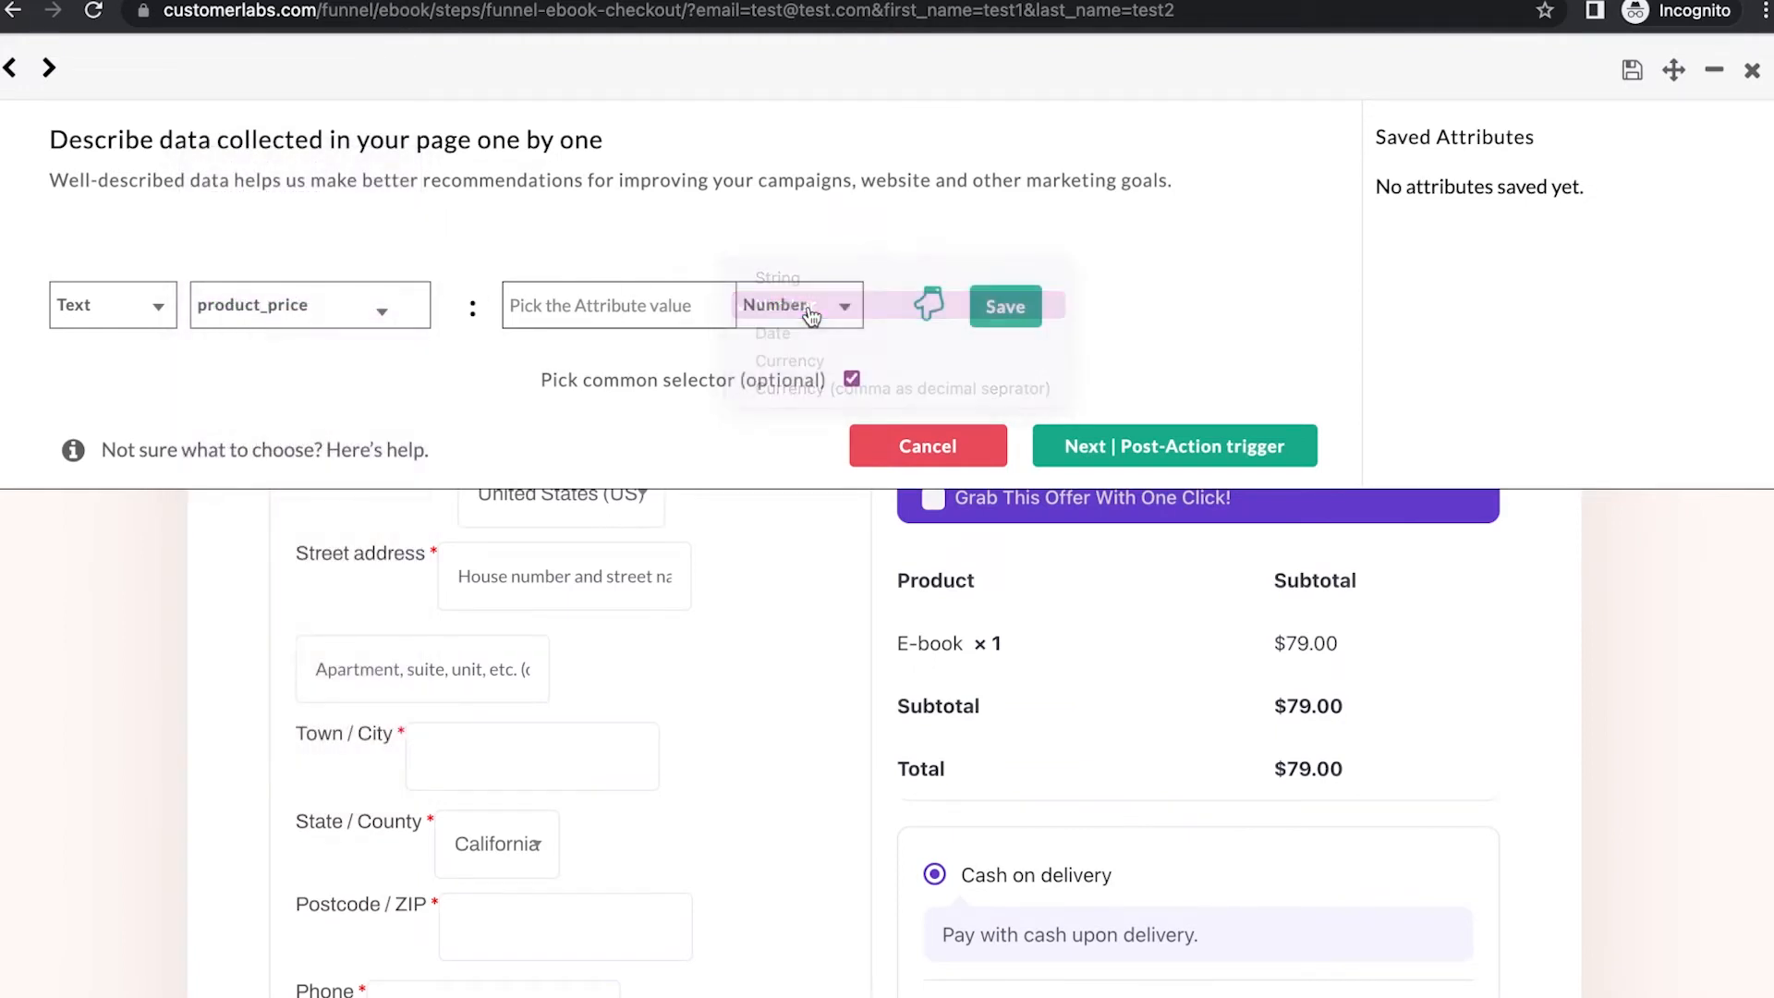
click(928, 305)
click(1328, 664)
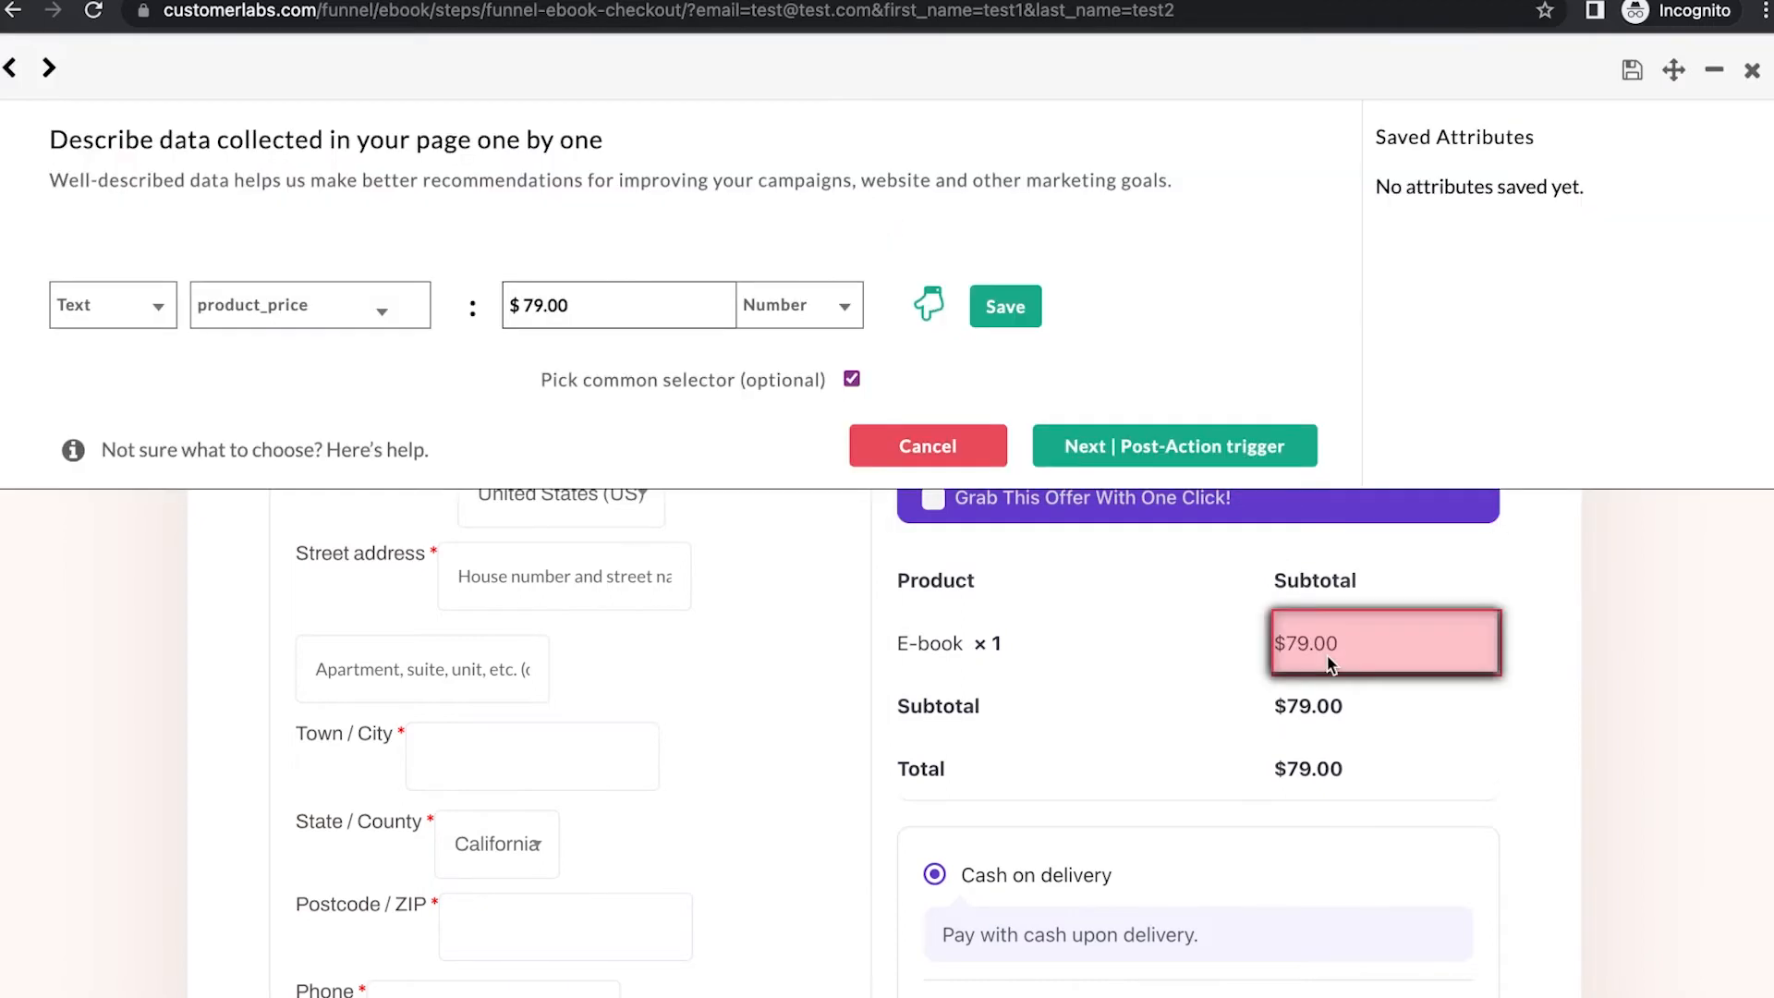
click(1010, 319)
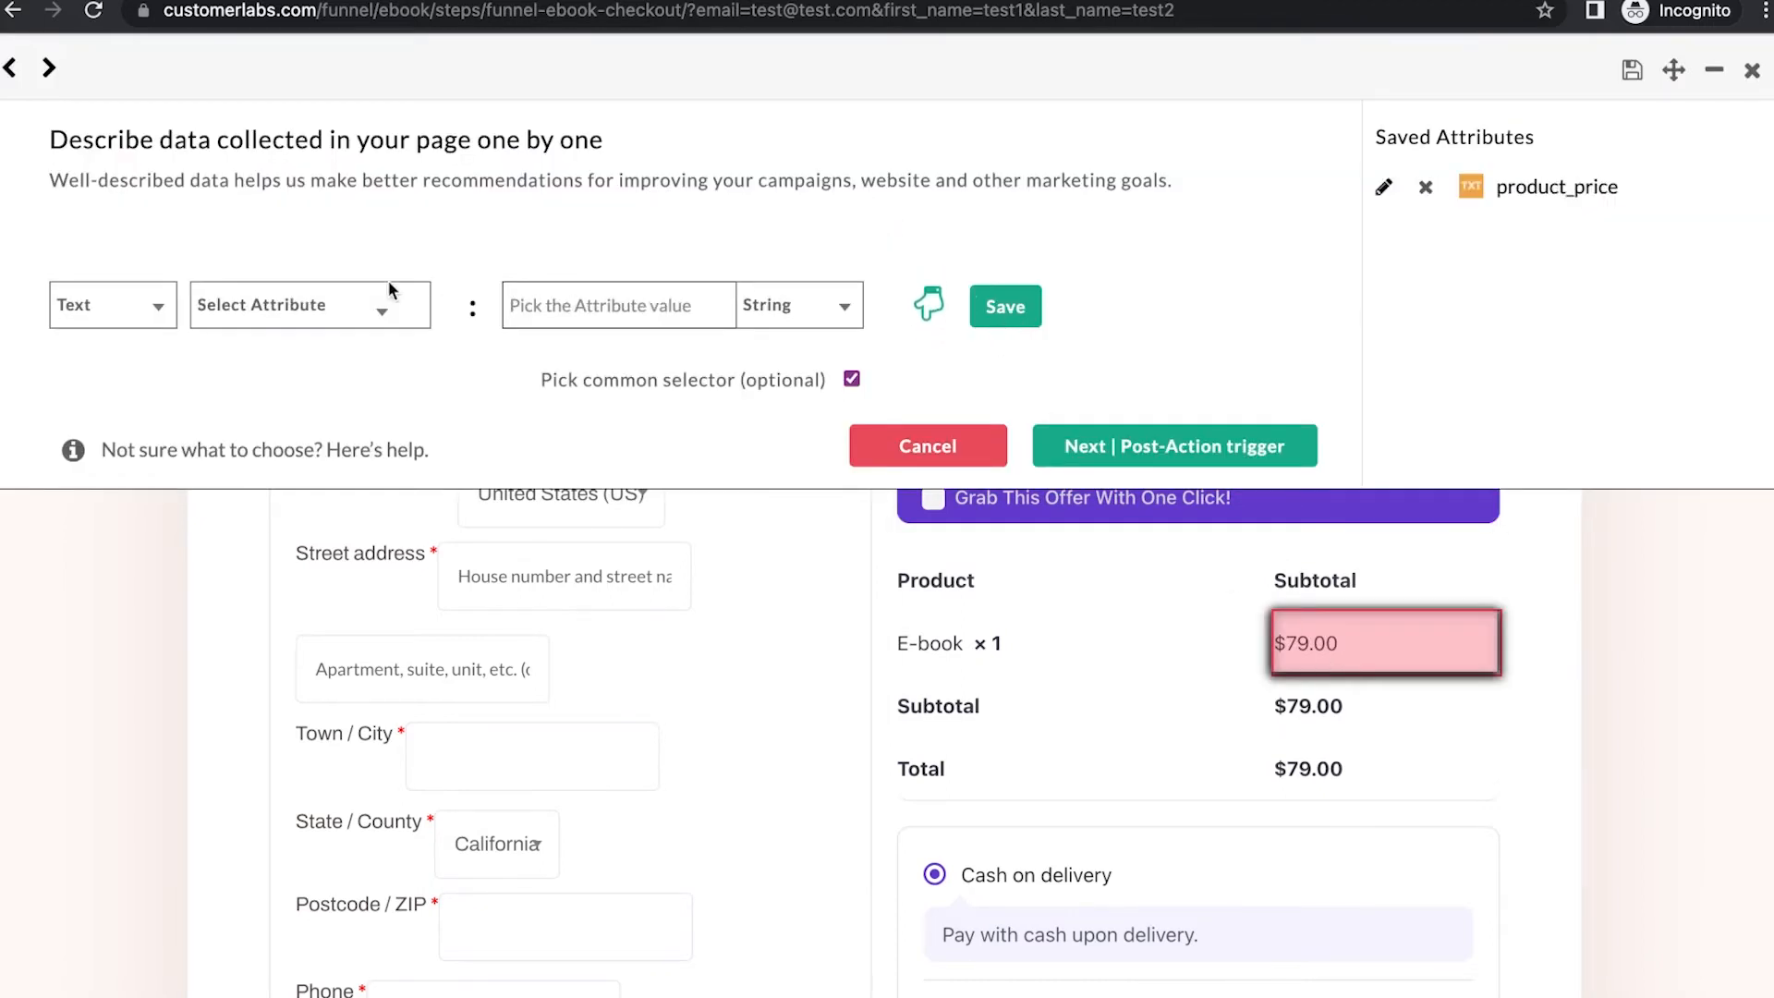
Add a custom Javascript attribute named currency with the string expression 'USD', verify it and save it.
click(146, 309)
click(138, 361)
click(292, 315)
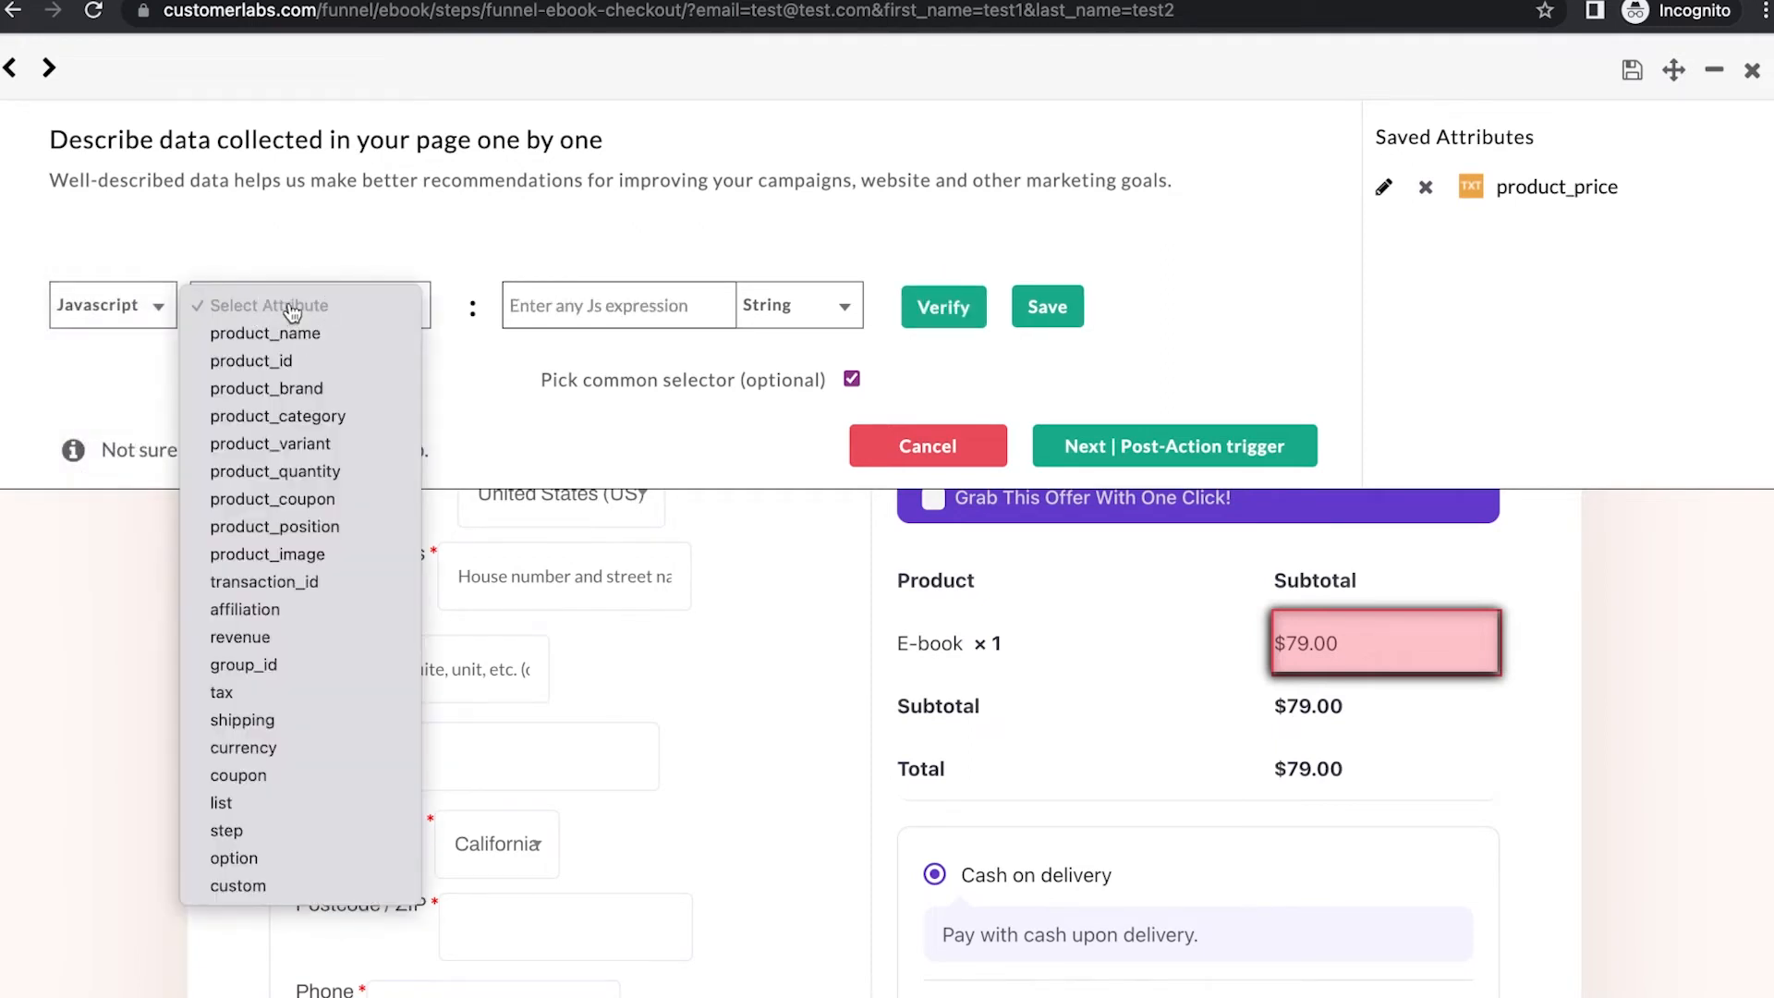
click(242, 885)
click(278, 310)
text(currency)
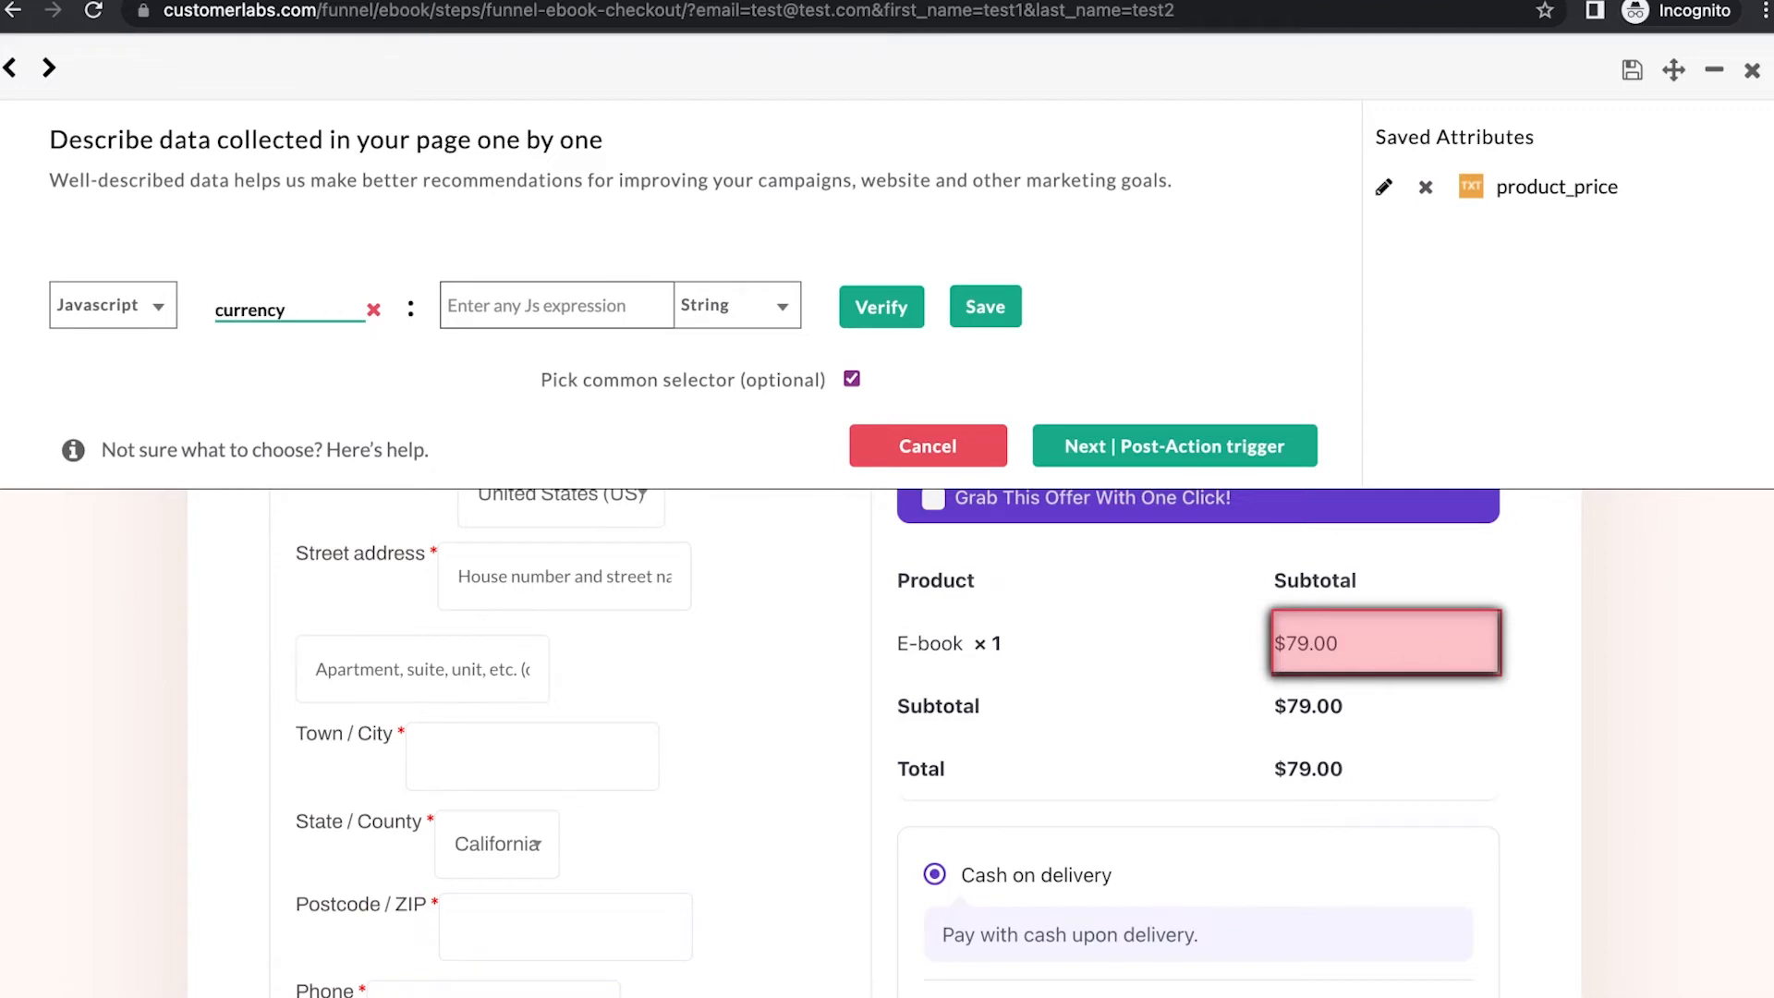
click(566, 309)
text("USD")
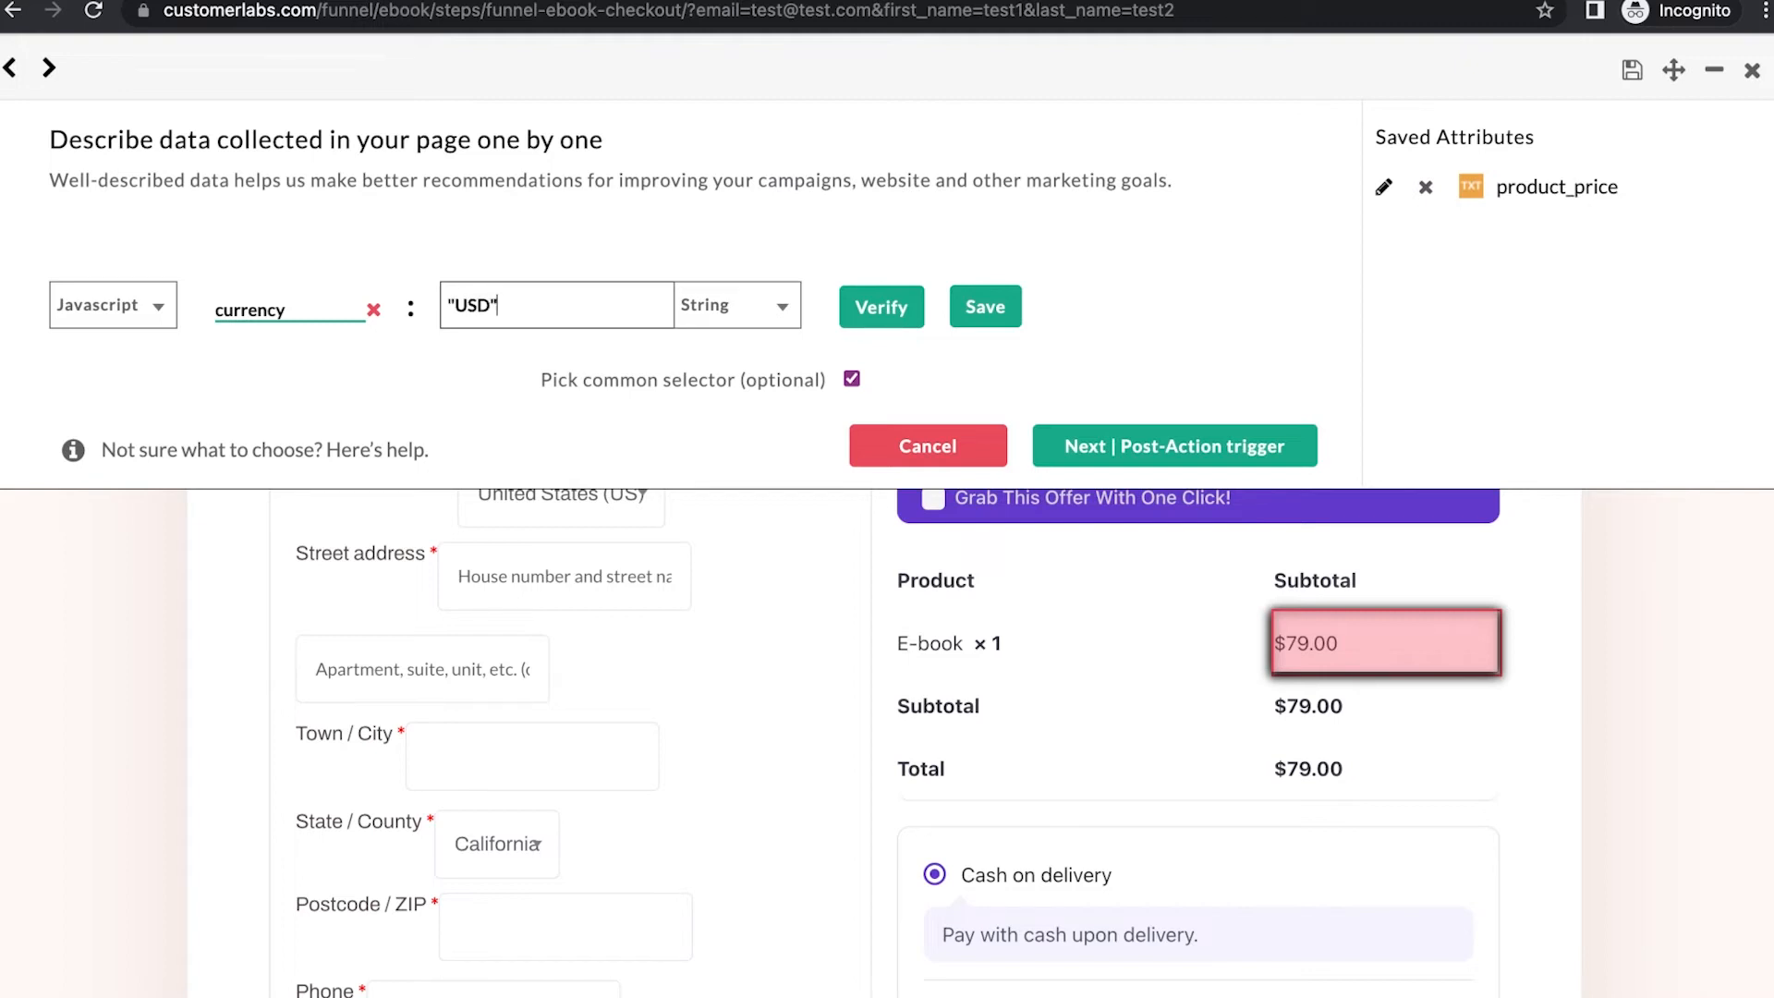
click(884, 312)
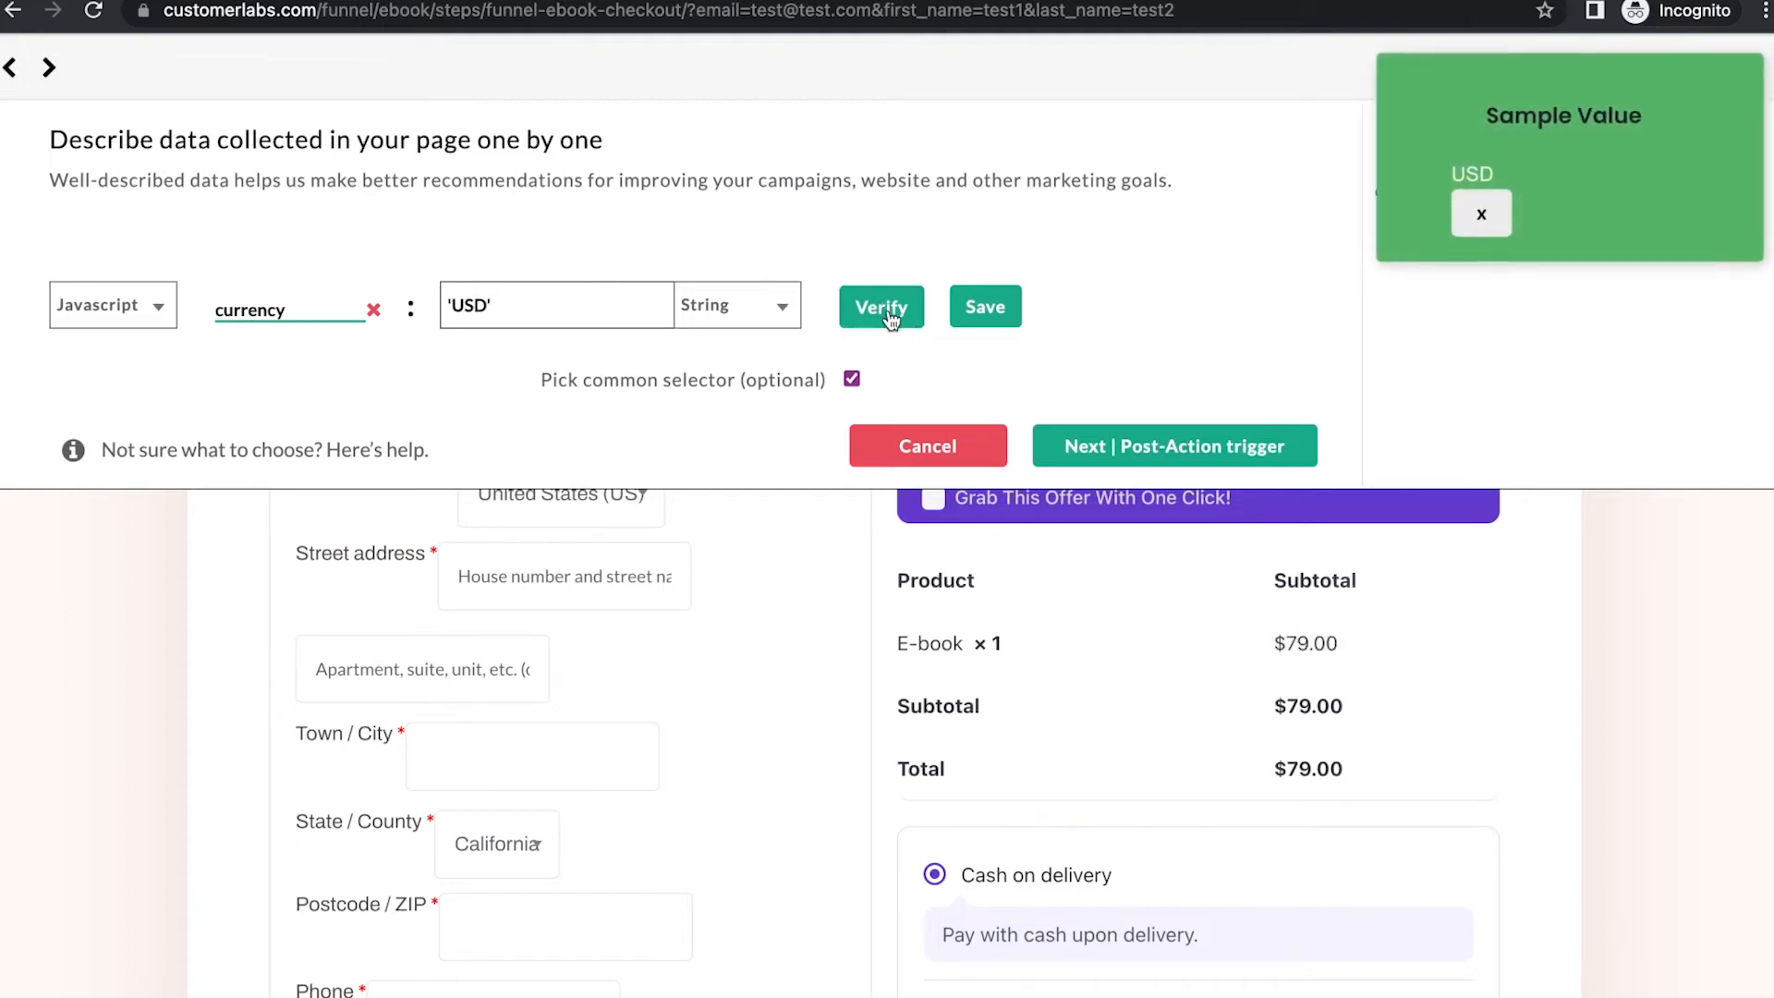
click(994, 305)
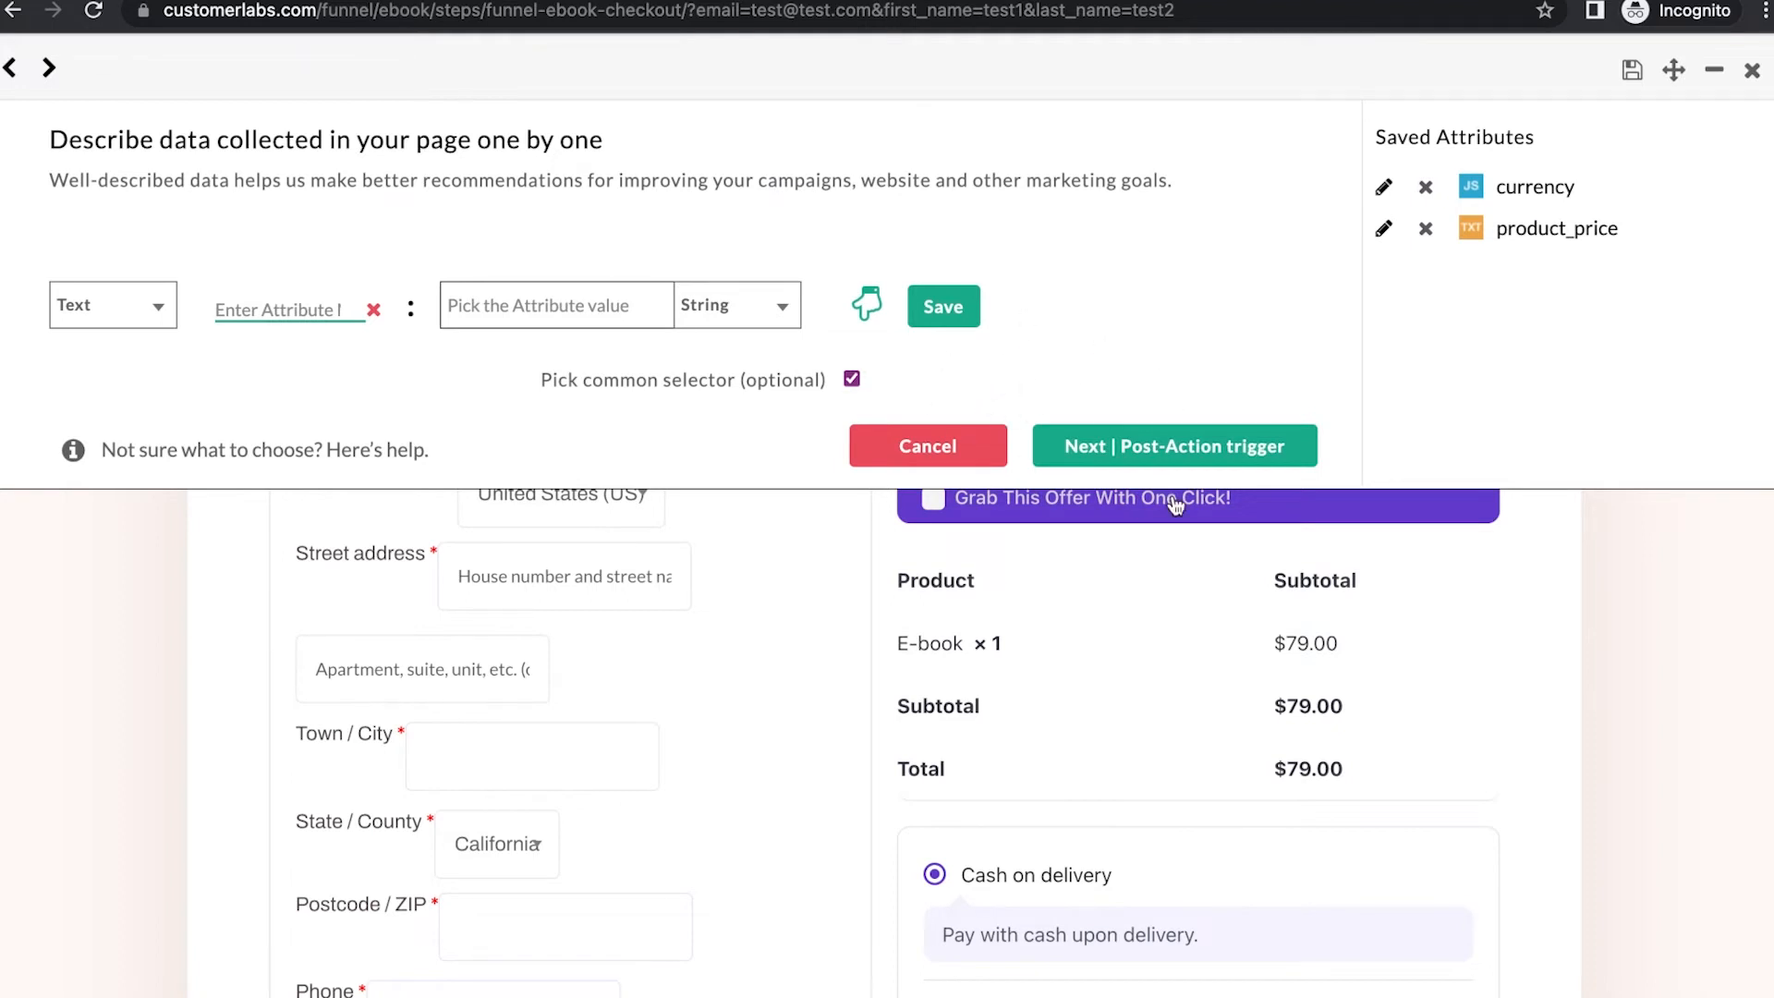
Save the success path pattern /funnel/ebook/steps/ebook-thank-you/ as the post-action trigger and proceed to the tracking rule.
click(1176, 460)
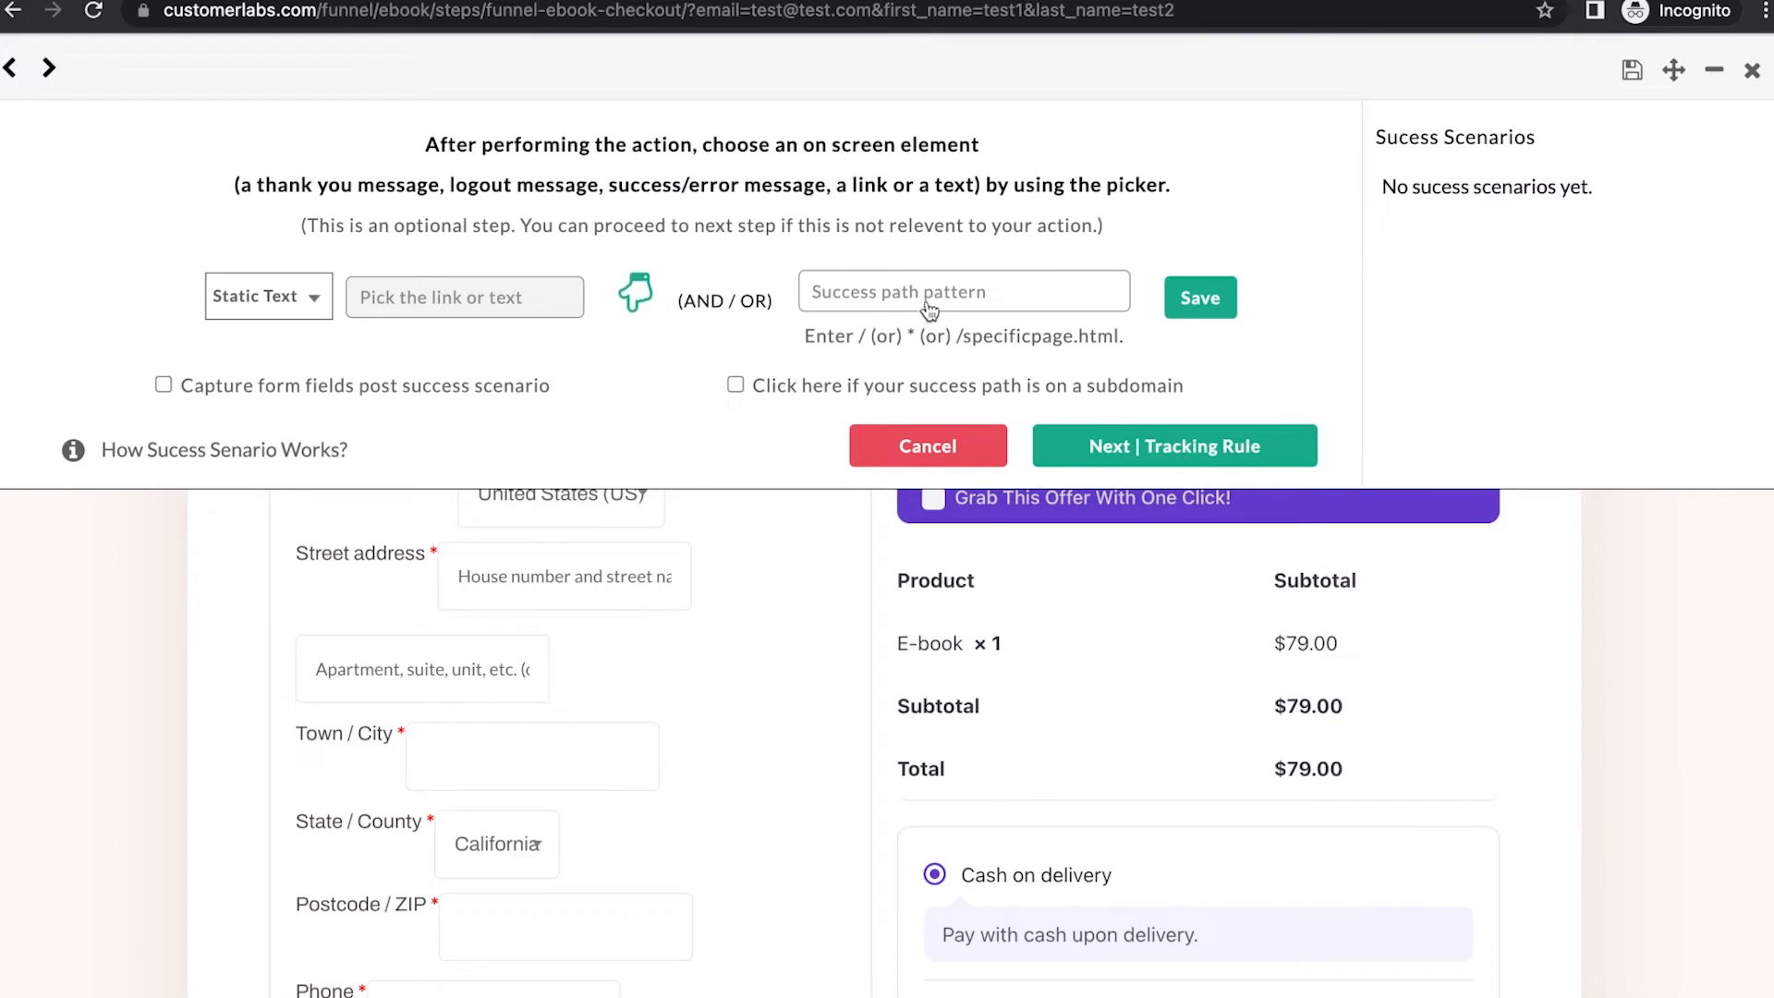
click(928, 303)
text(/funnel/ebook/steps/ebook-thank-you/)
key(Left)
key(Left)
key(Left)
key(Left)
key(Left)
key(Left)
key(Left)
key(Left)
key(Left)
key(Left)
key(Left)
key(Left)
key(Left)
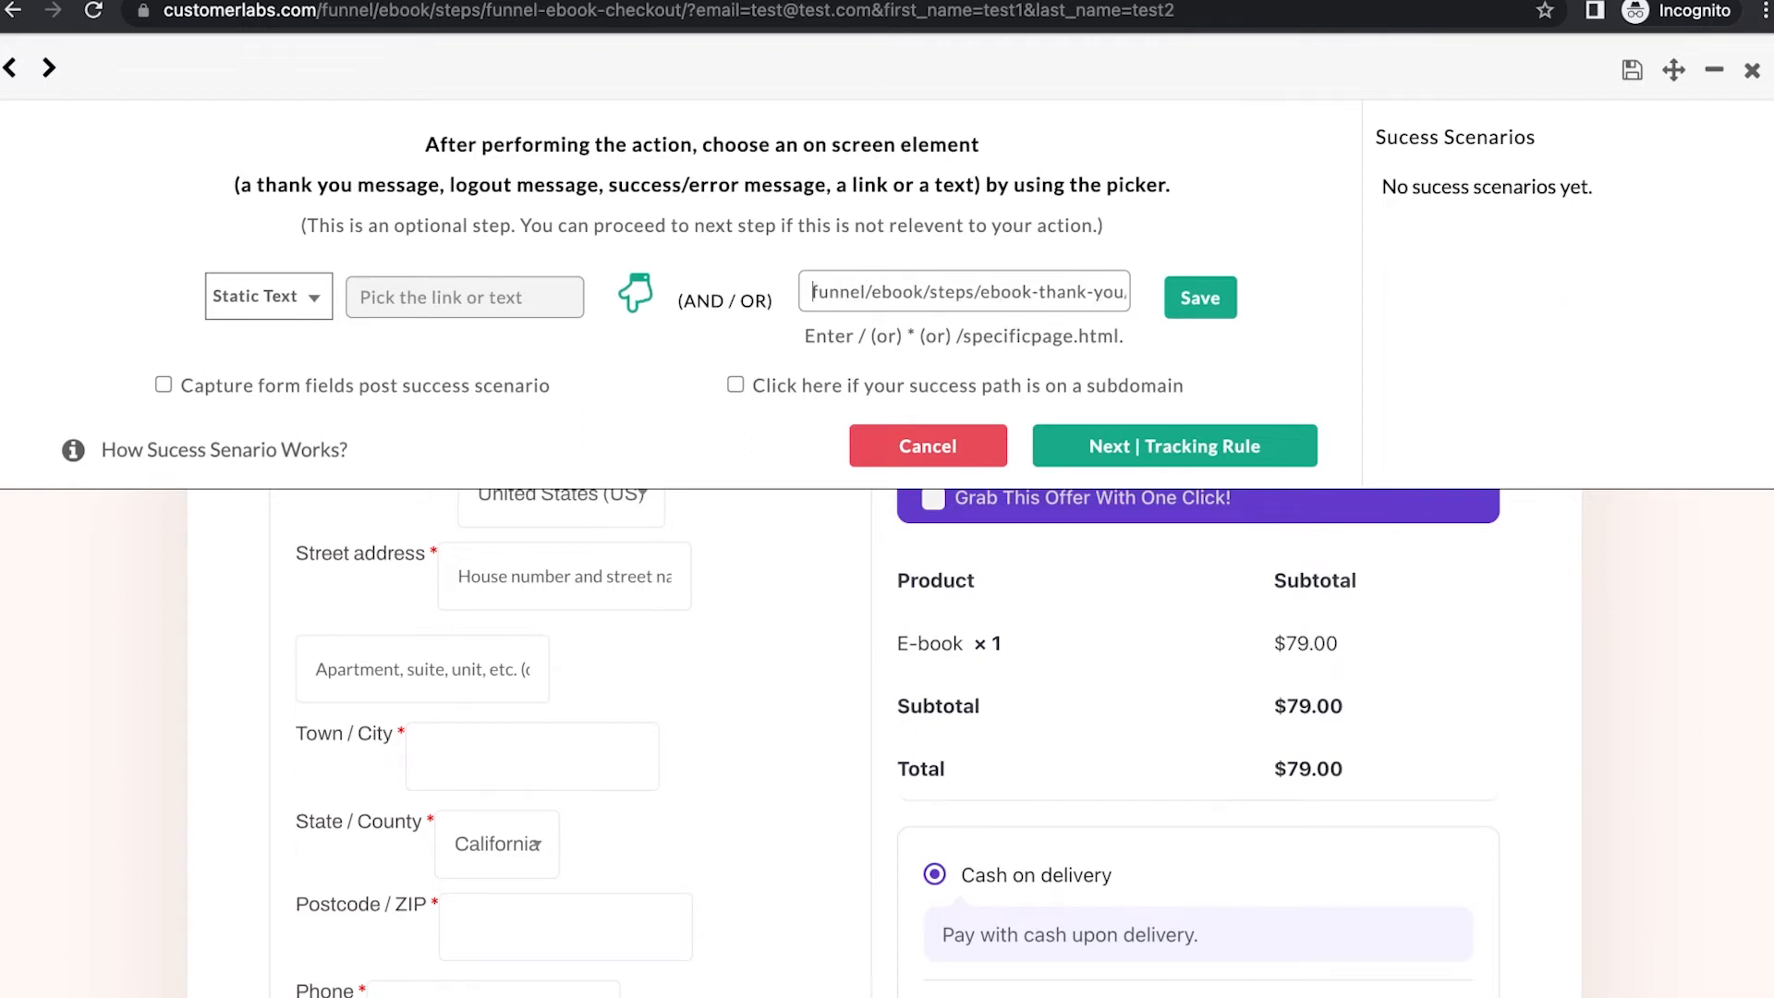
text(/)
click(1228, 299)
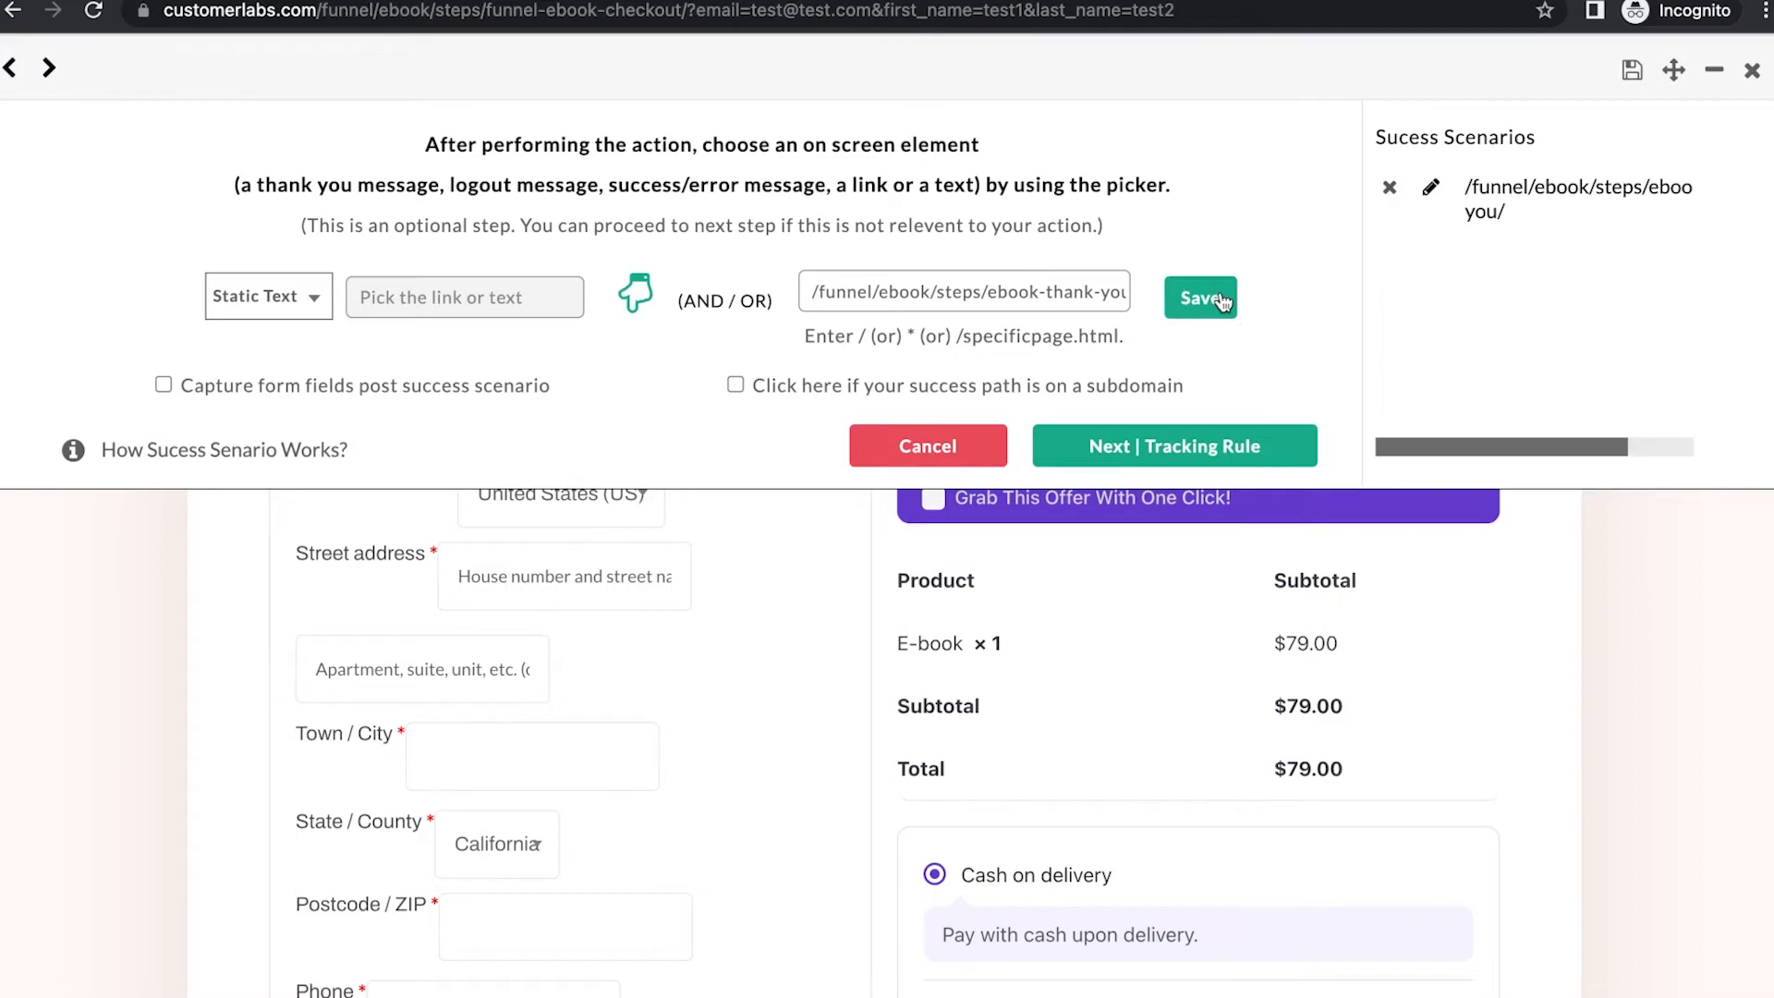
click(1135, 453)
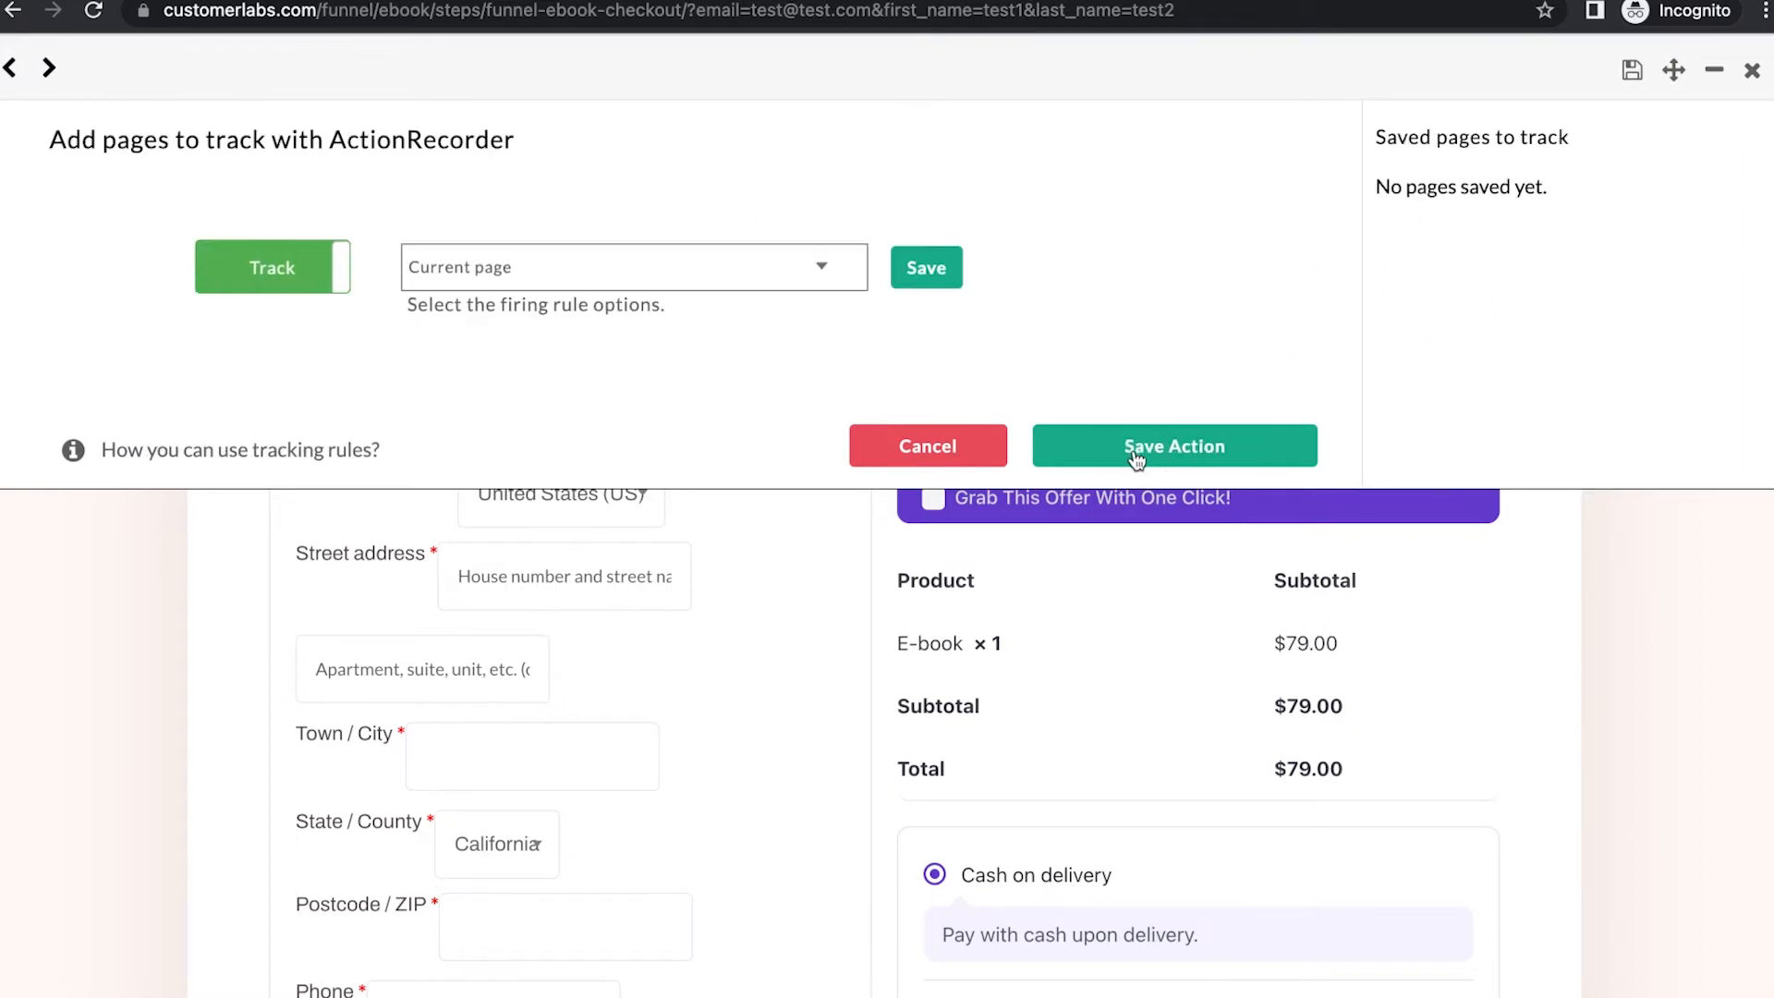
Save a tracking rule for the current page and save the Purchased action.
click(704, 292)
click(705, 274)
click(912, 284)
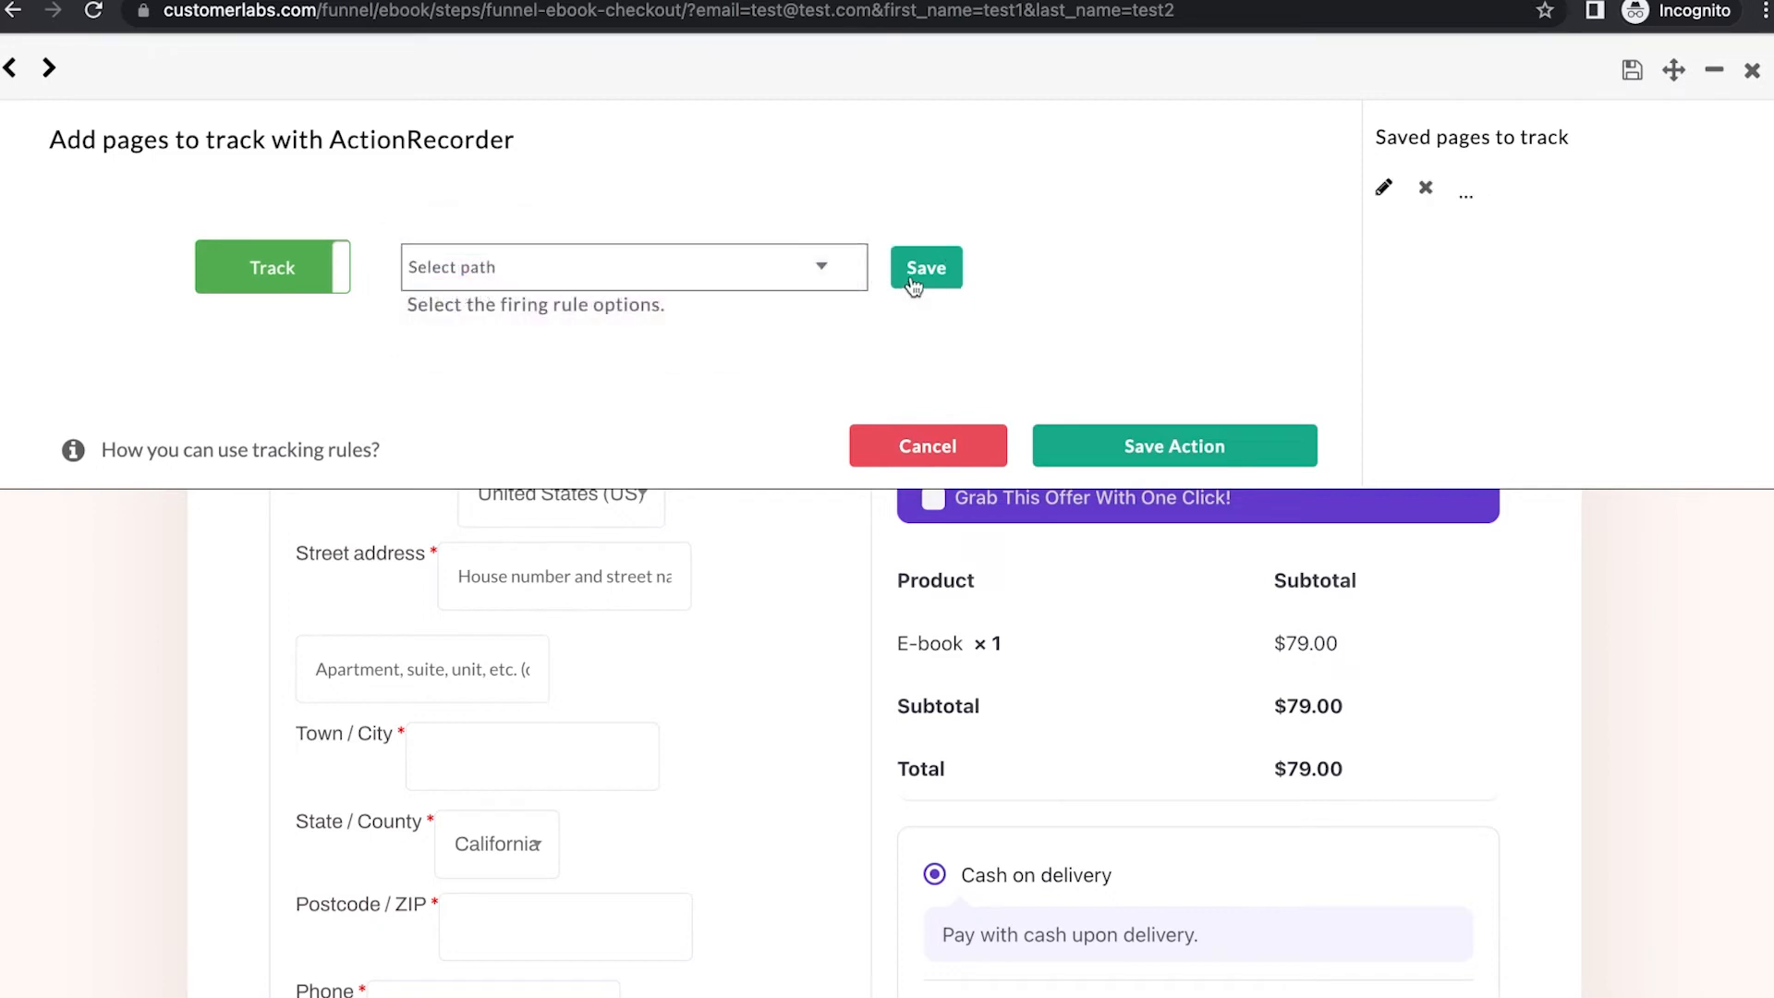
click(1151, 451)
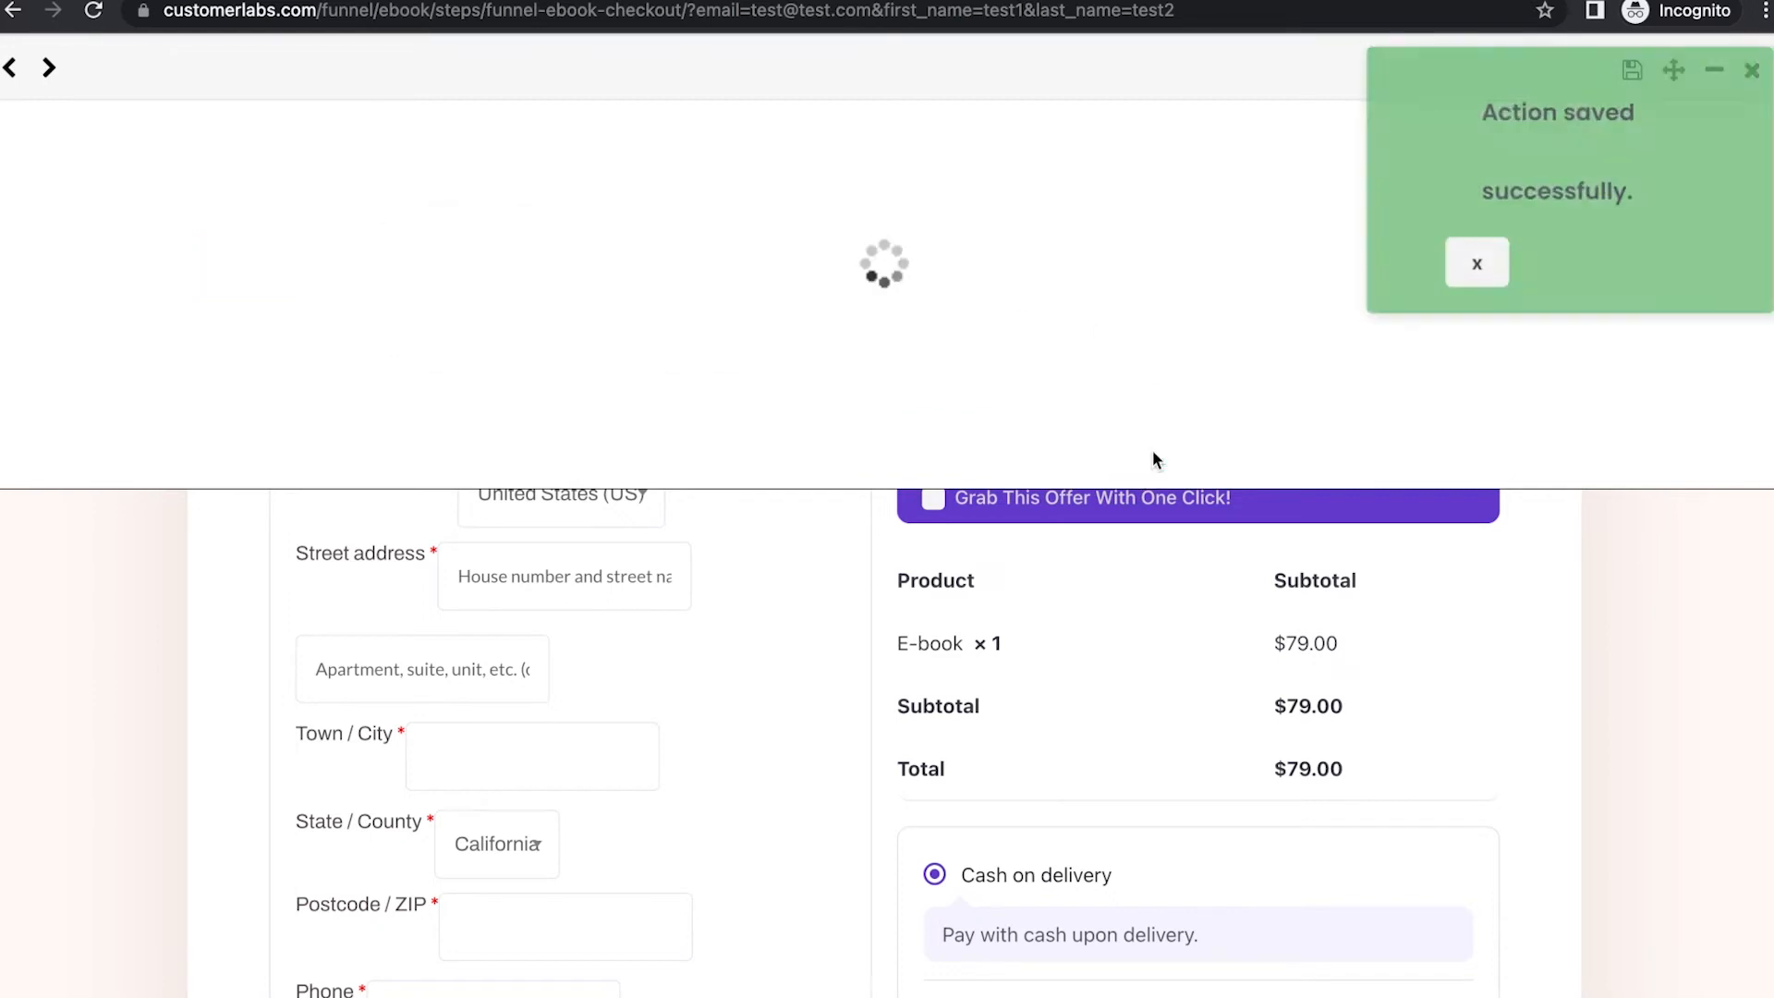
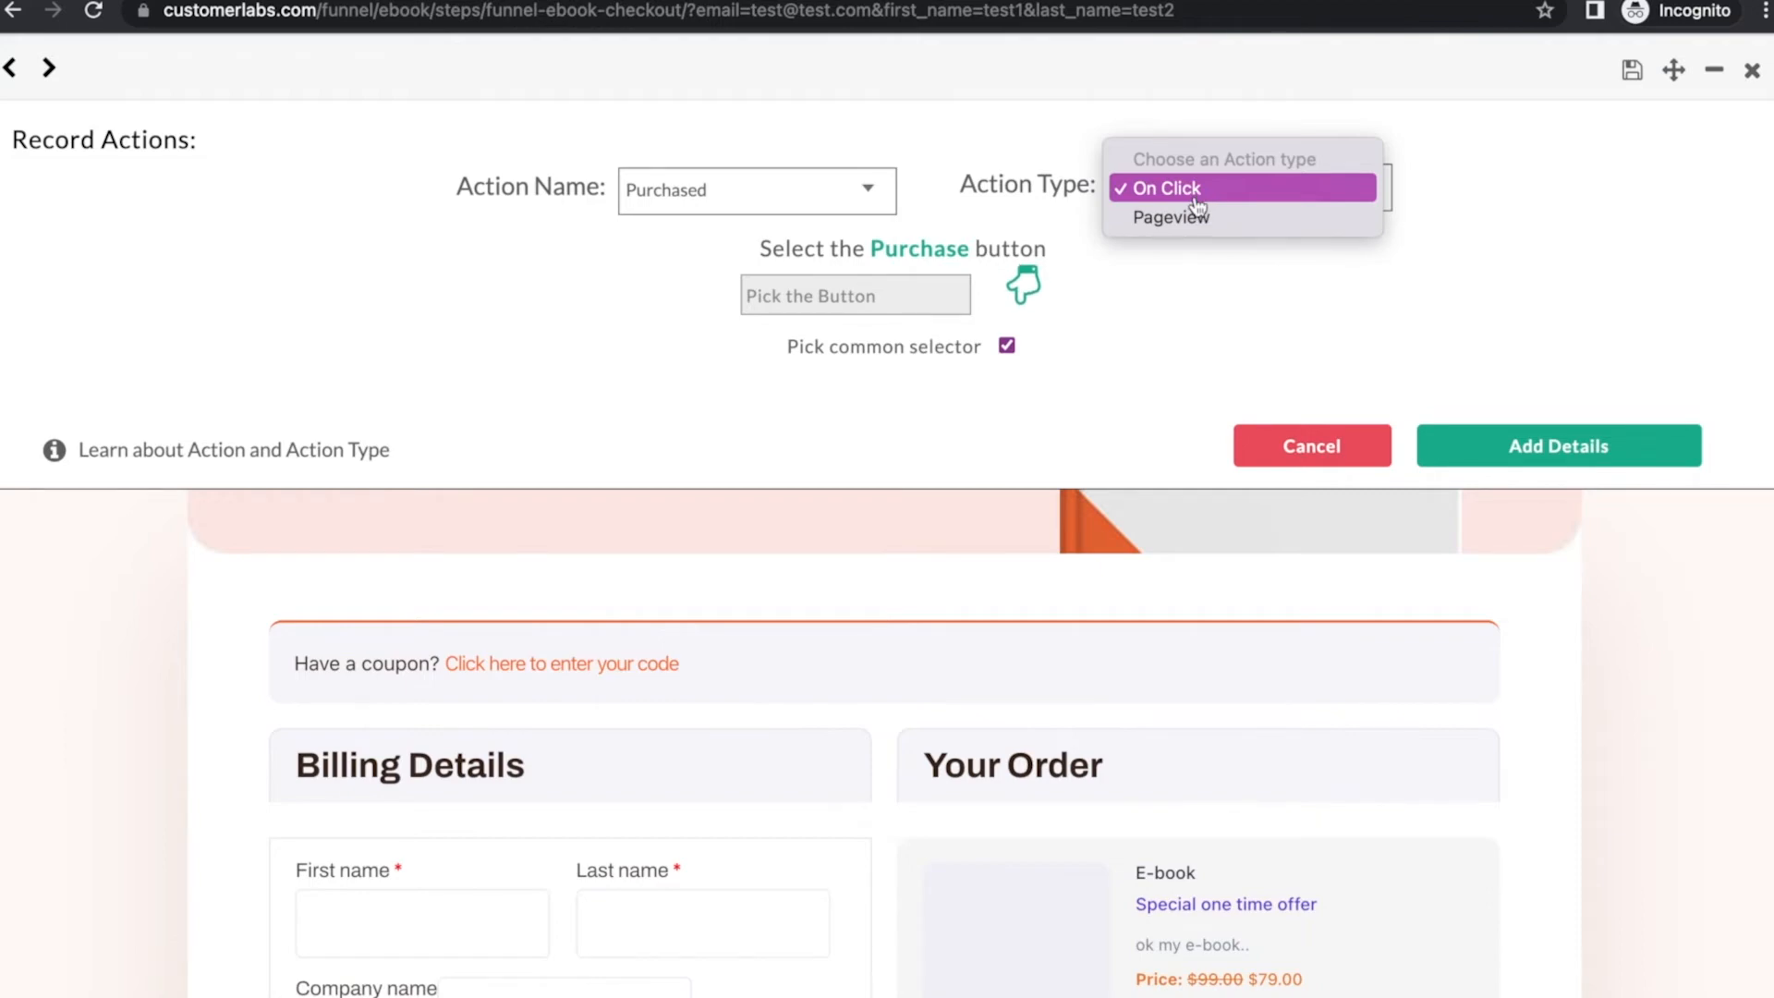
Set the Purchased action's type to On Click, pick the Place Order button and proceed to its details.
click(1197, 190)
click(1027, 283)
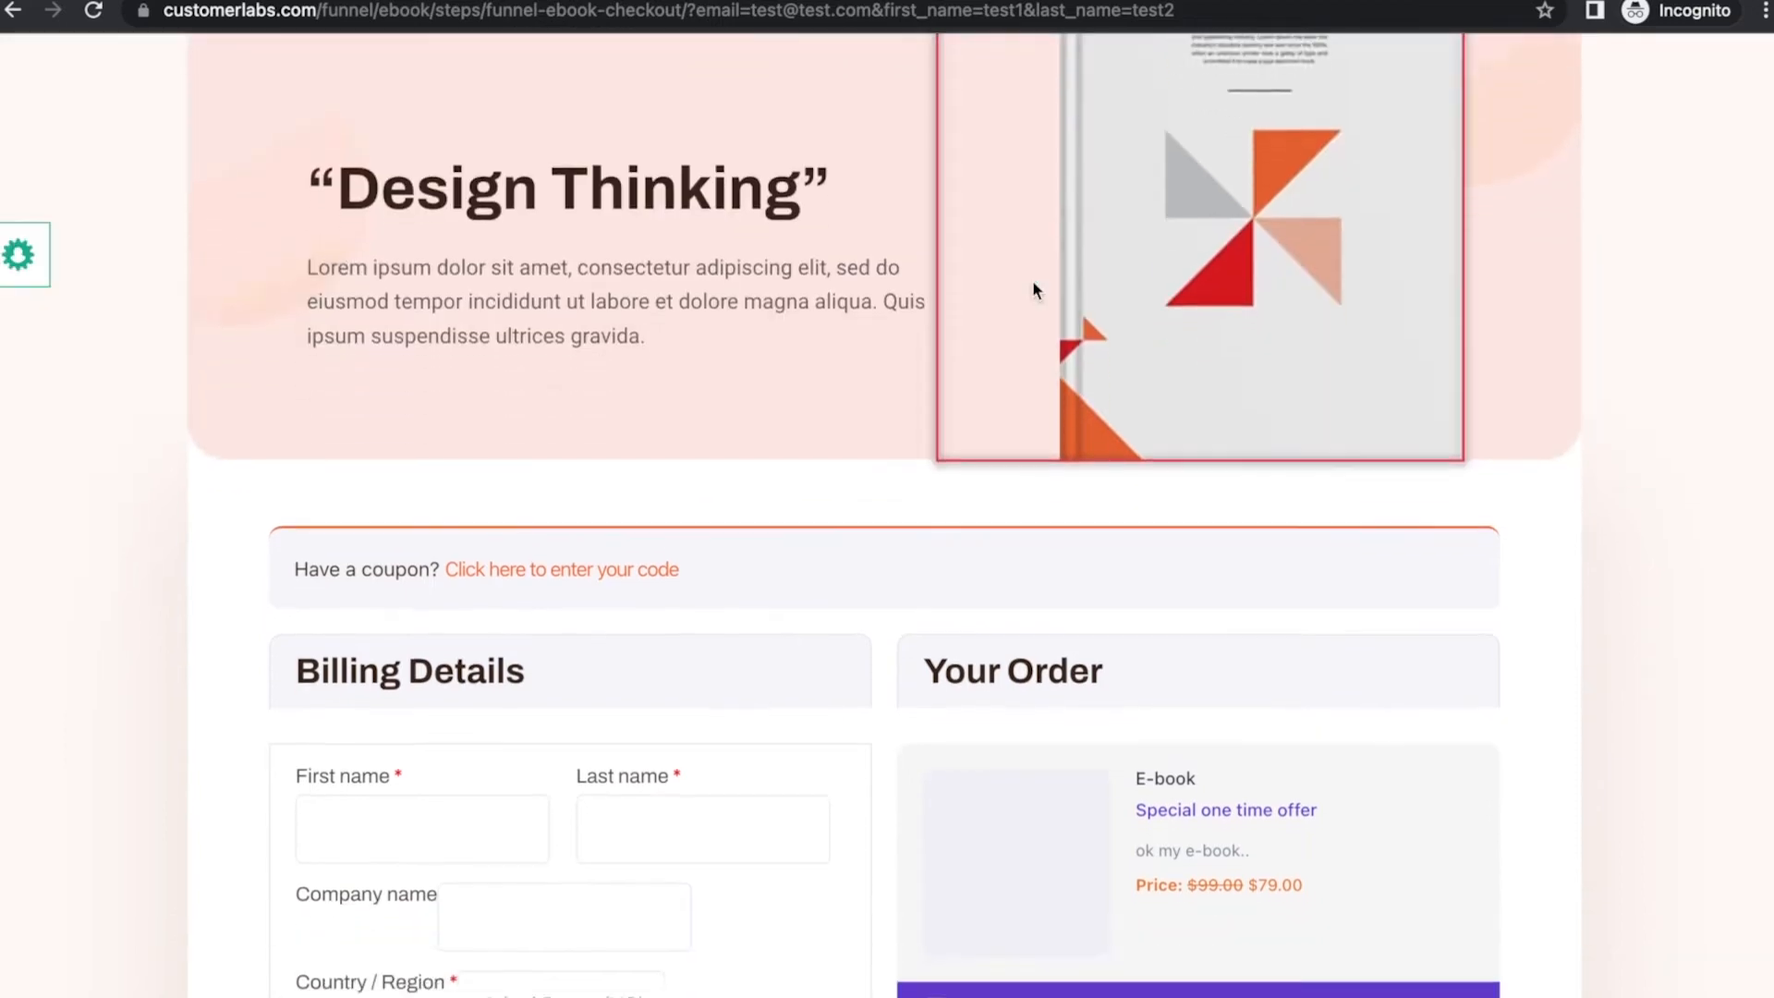
scroll(1033, 280, down, 8)
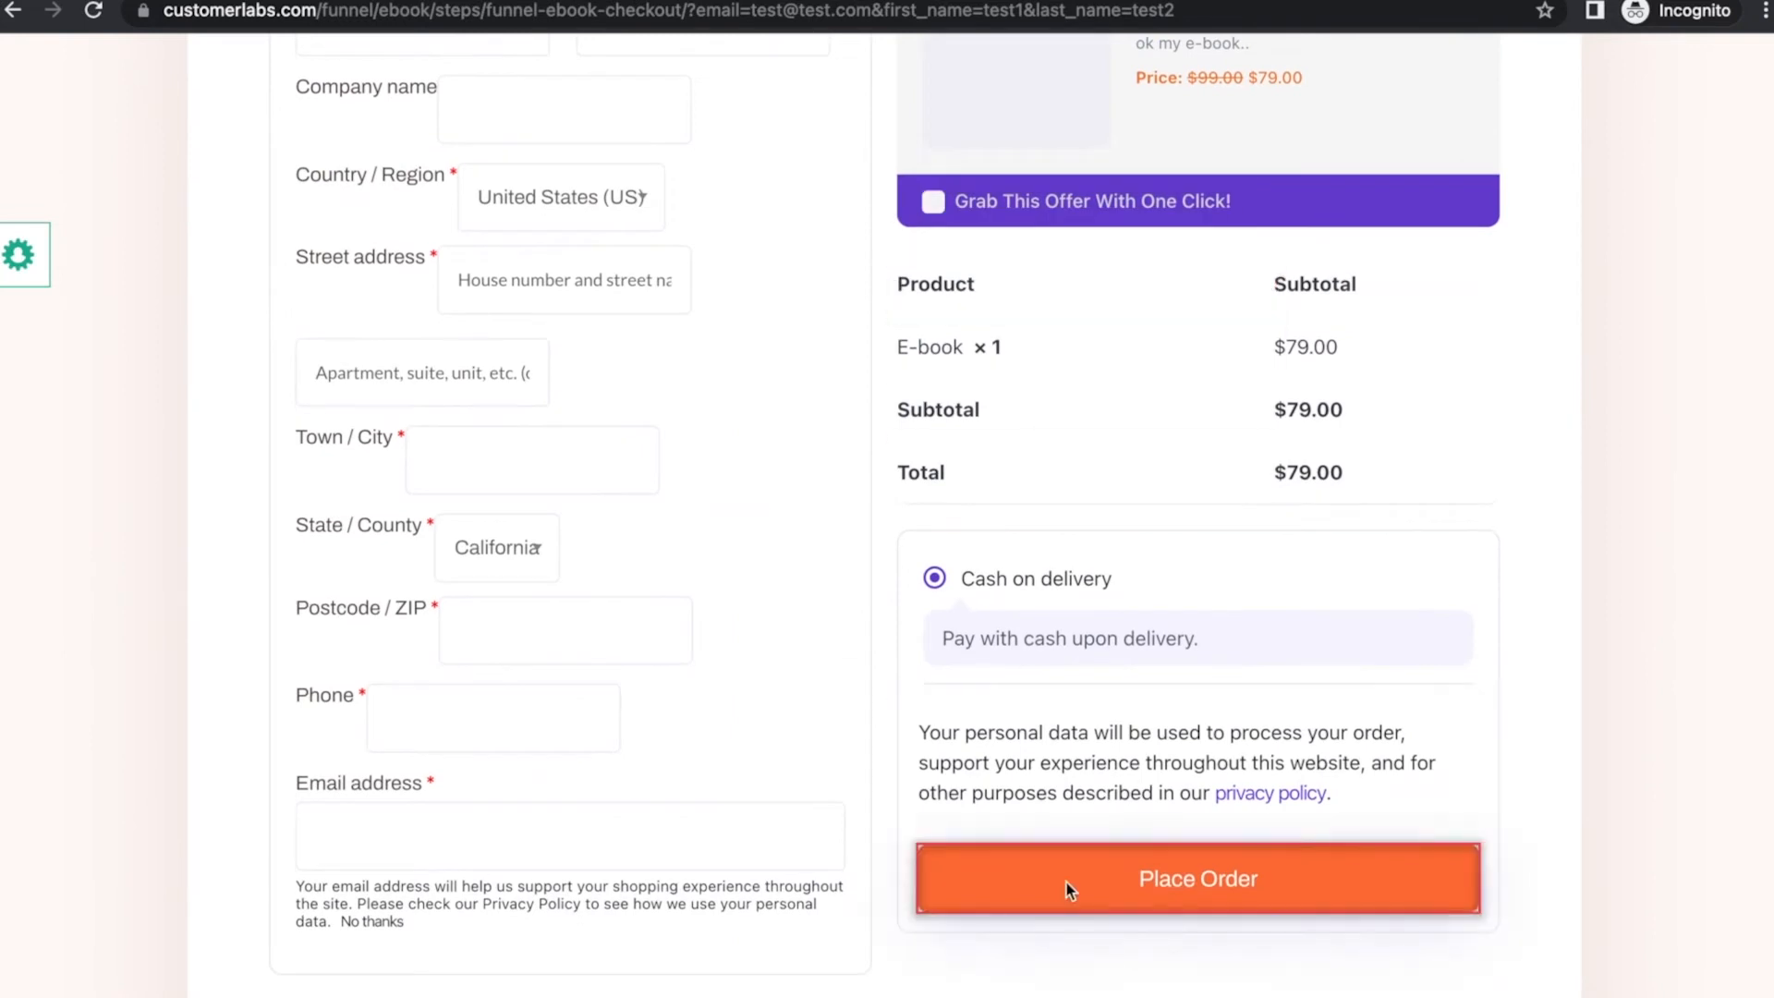
click(1066, 883)
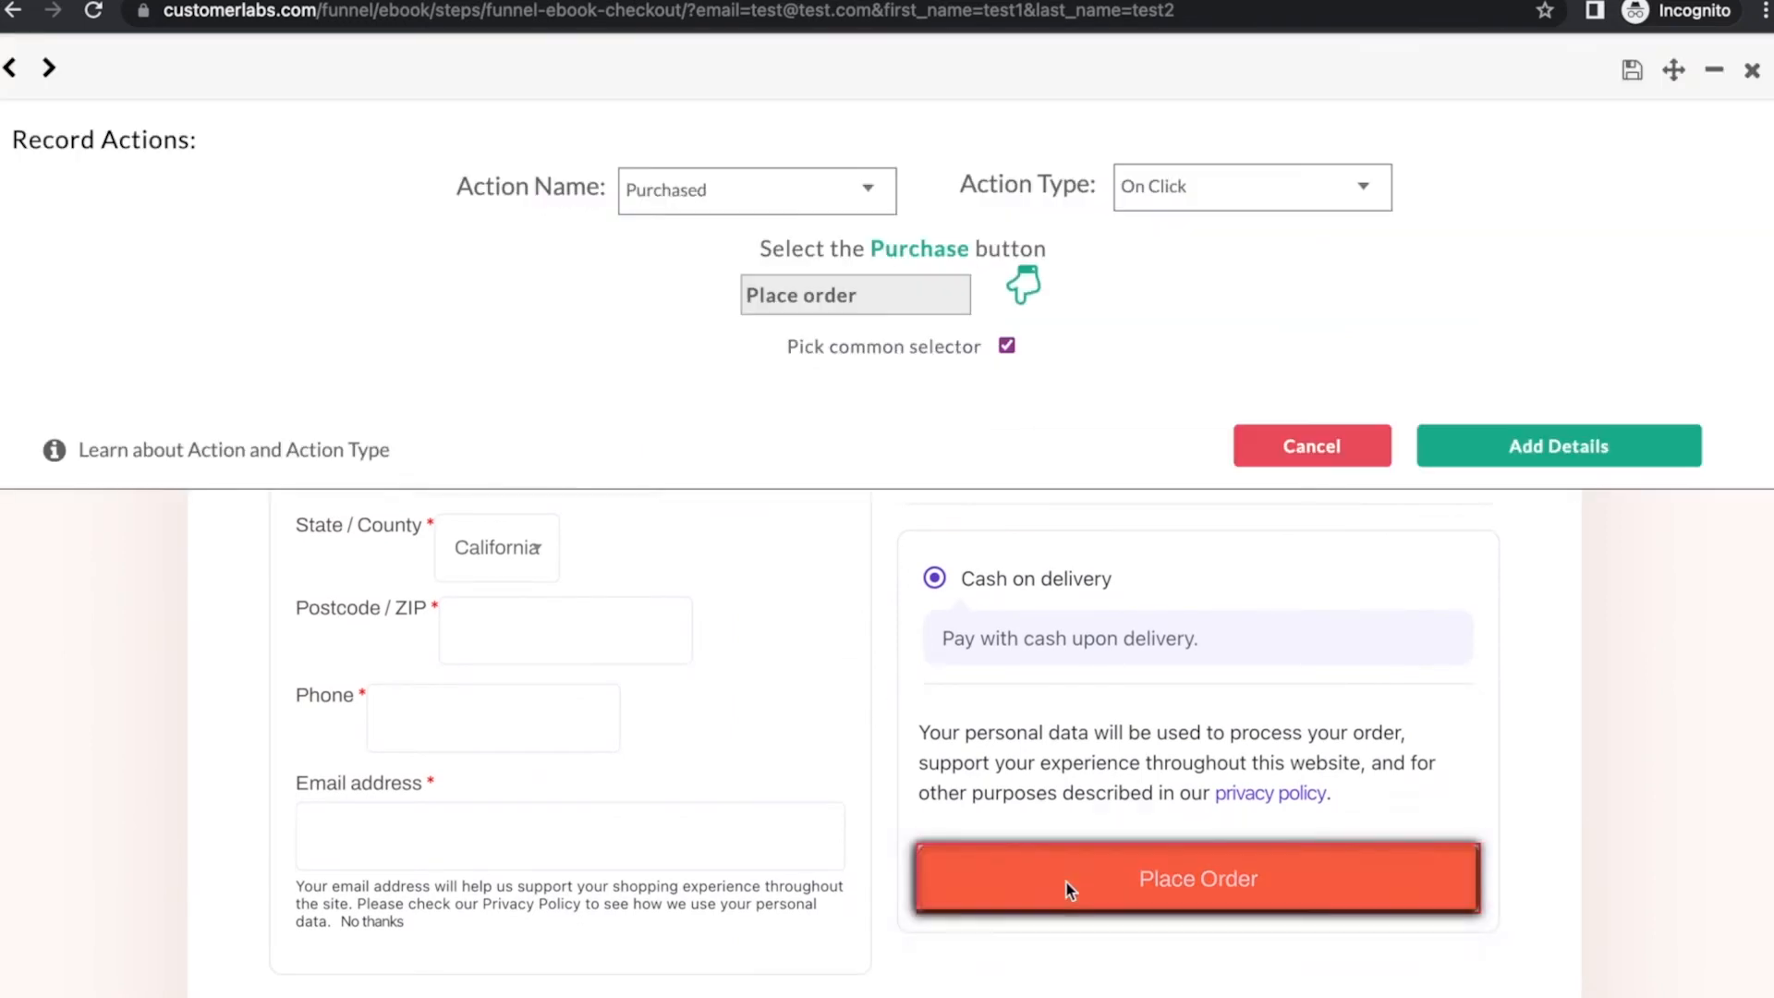
click(1502, 453)
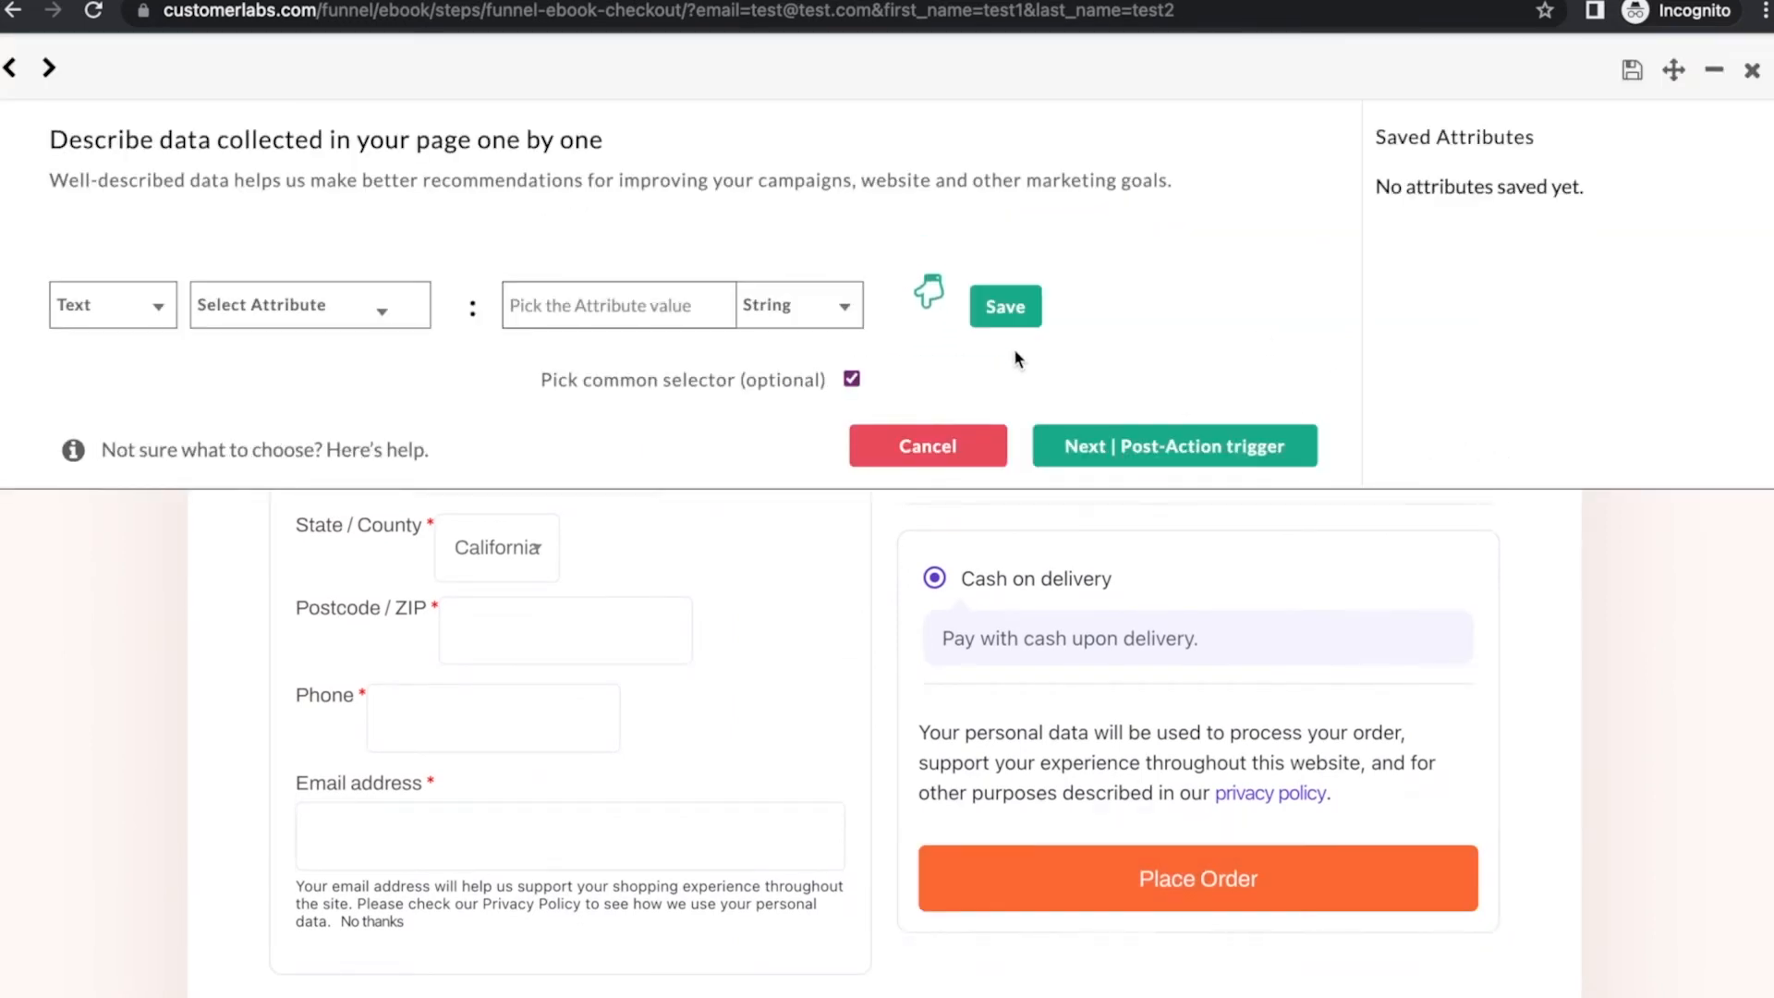
Add a Text attribute product_price of type Number, take its value from the E-book's $79.00 subtotal in the order table and save it.
click(397, 310)
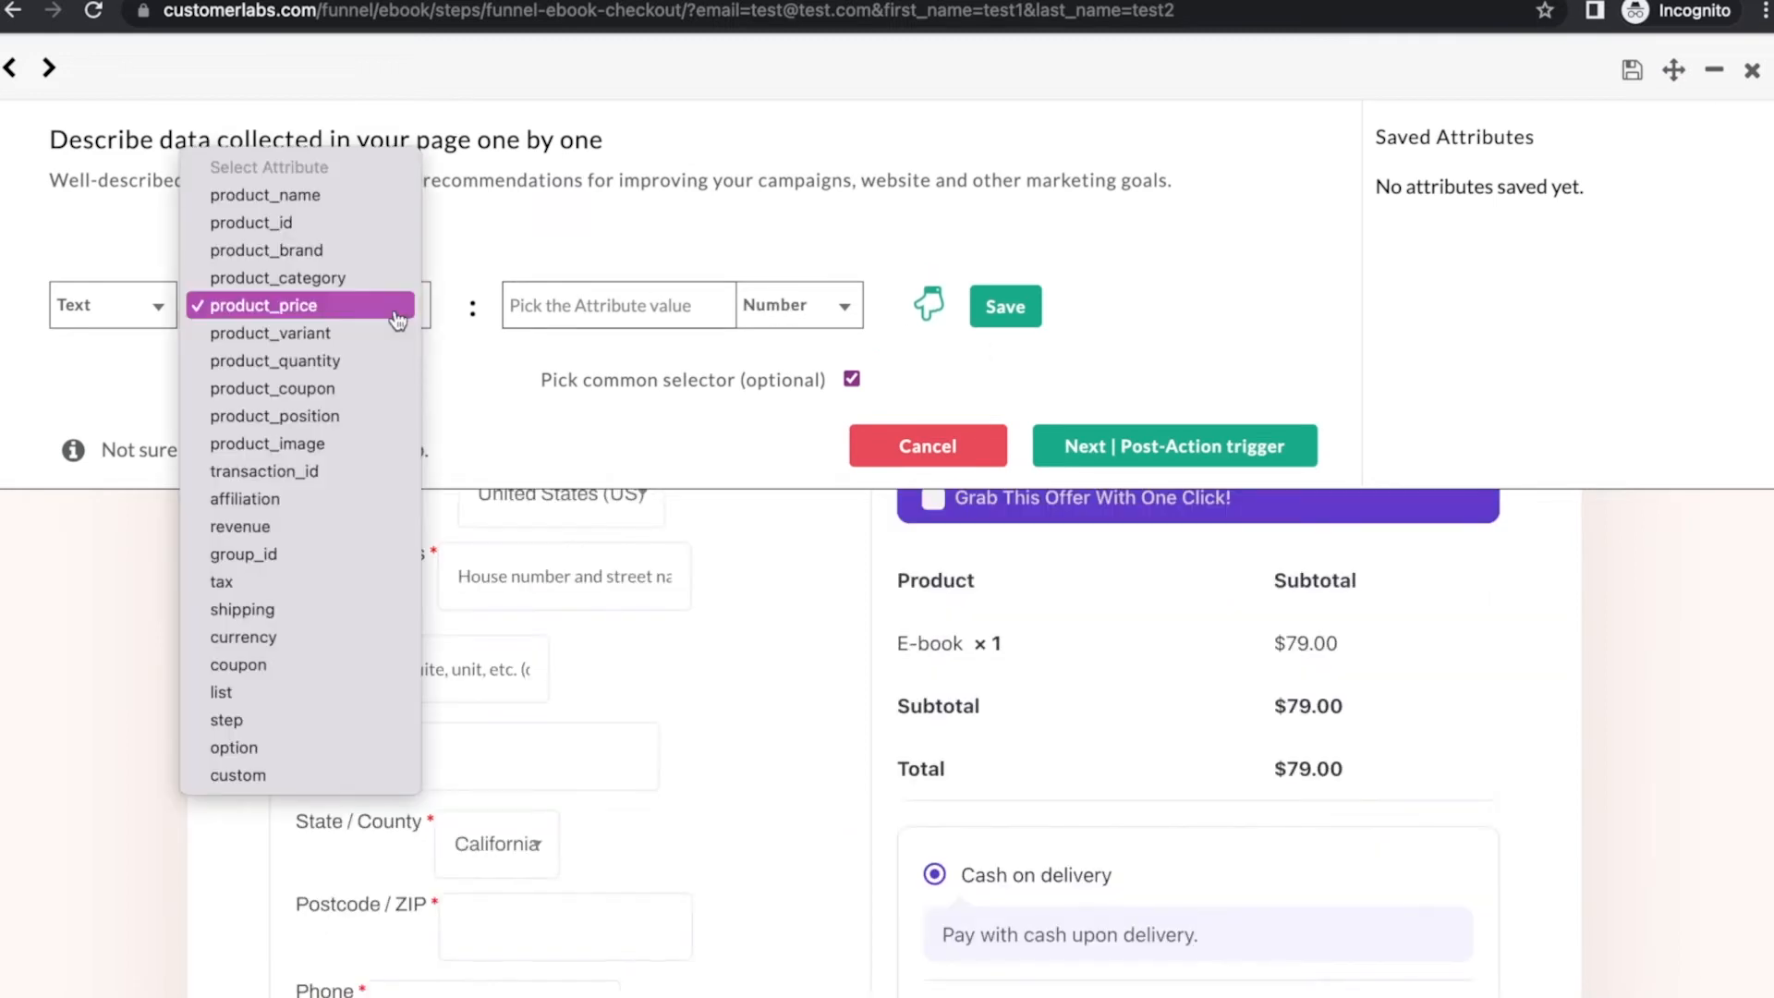
click(330, 312)
click(836, 314)
click(810, 317)
click(922, 303)
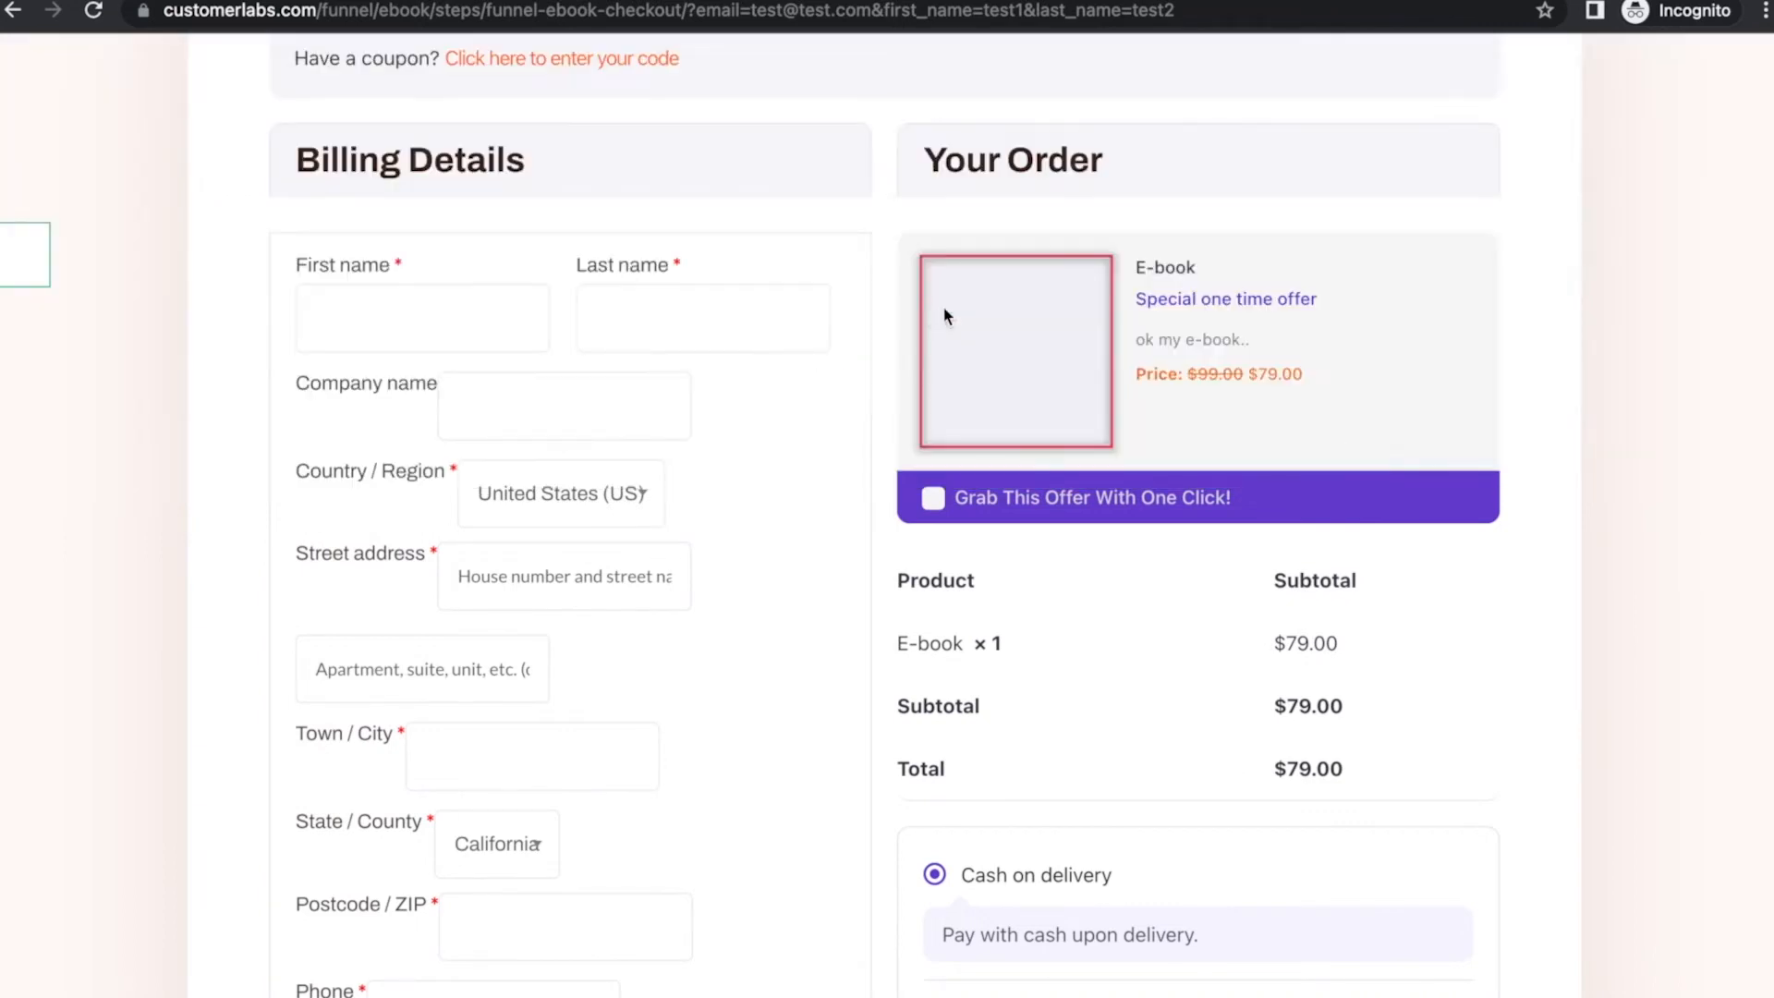
click(1325, 656)
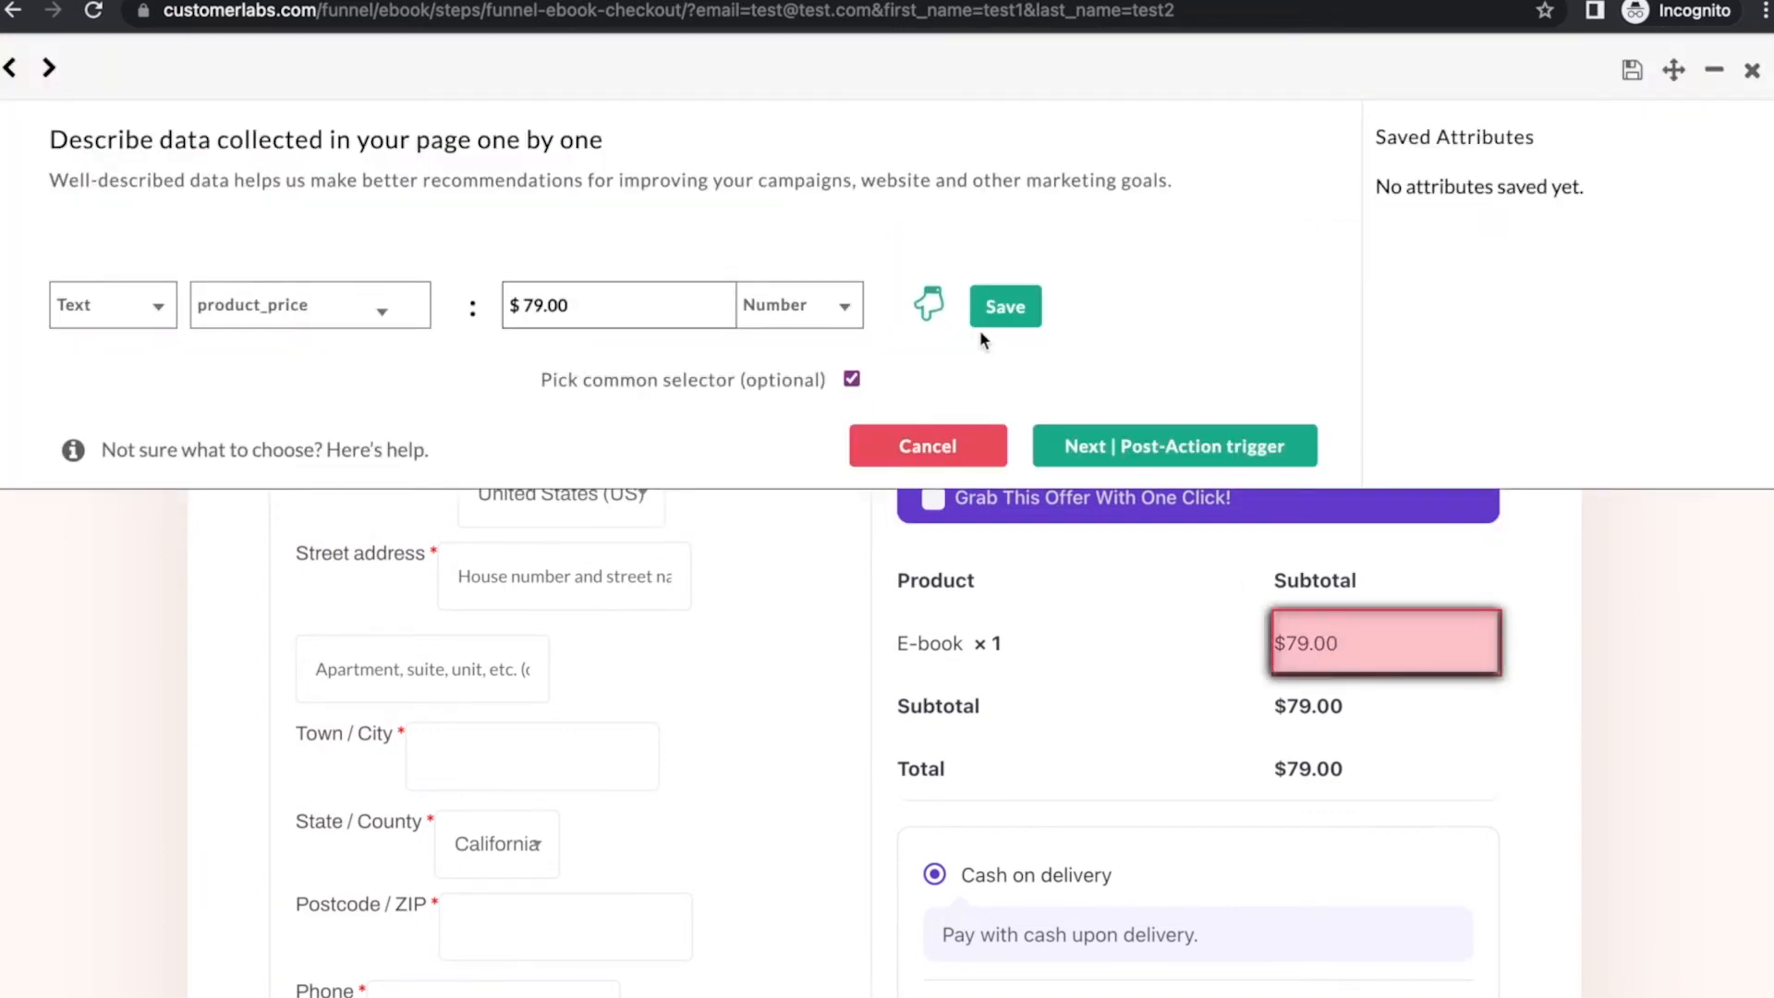
click(1011, 323)
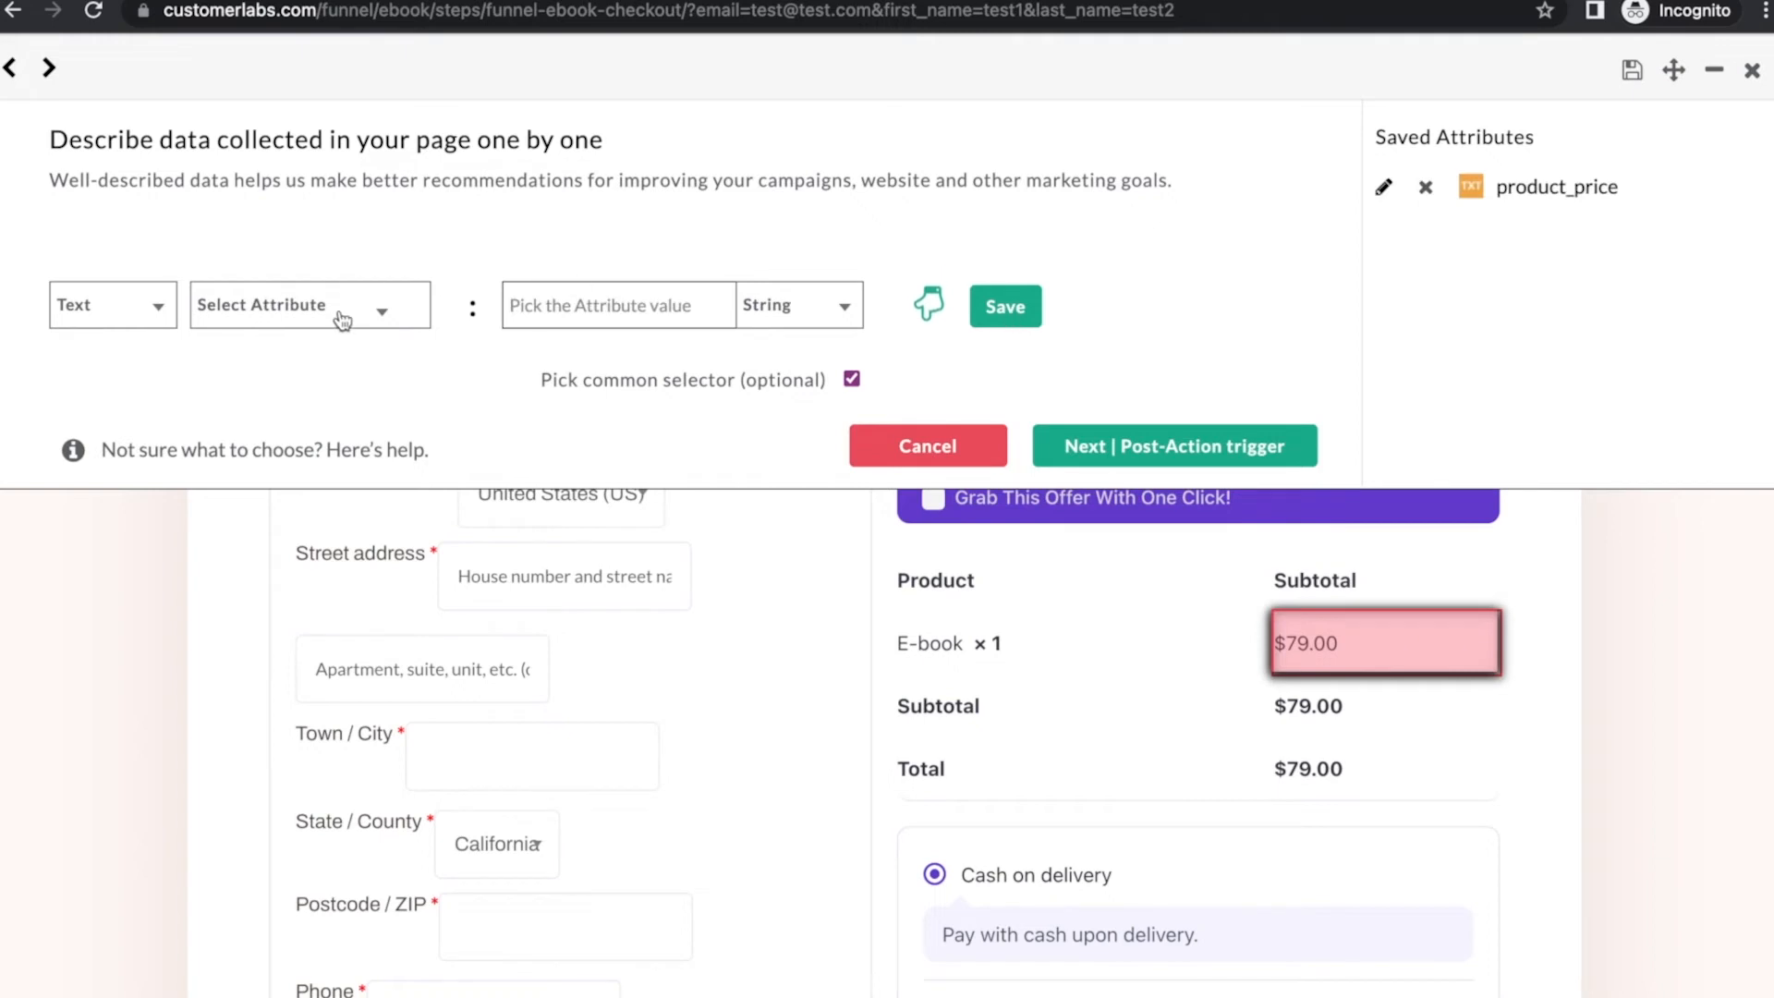
Add a custom Javascript attribute named currency with the string expression "USD" to the Purchased action, verify it and save it.
click(148, 310)
click(129, 356)
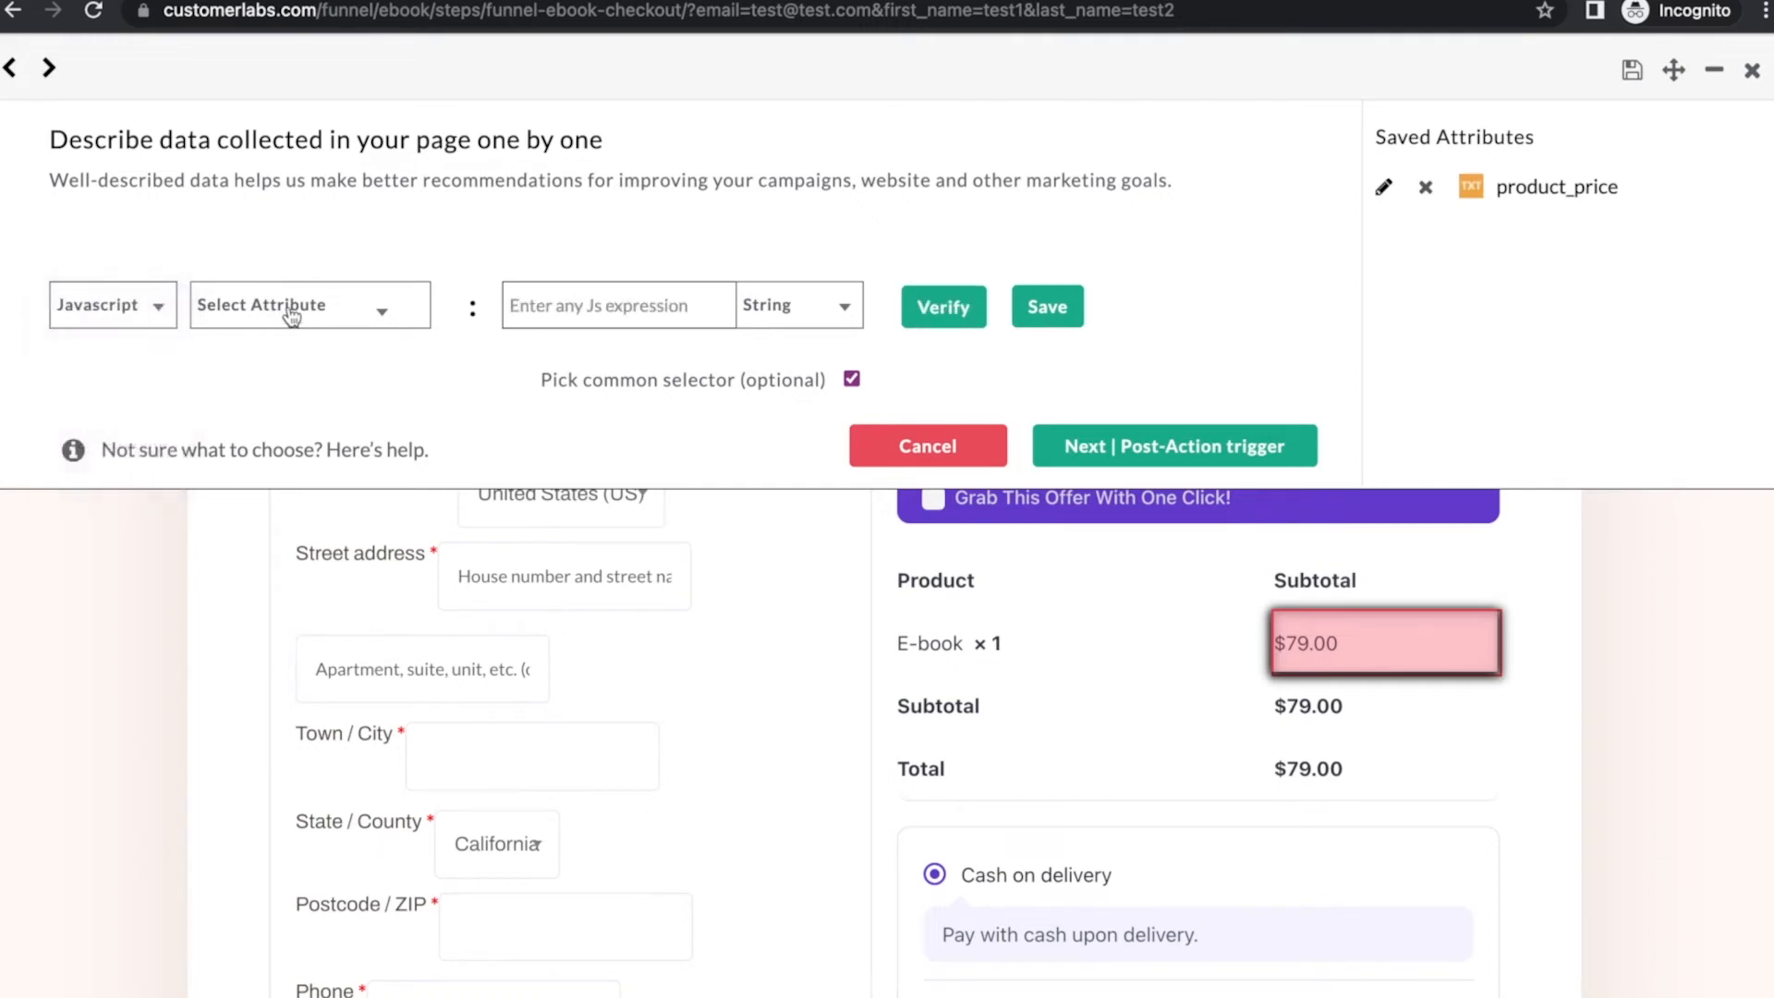
click(292, 316)
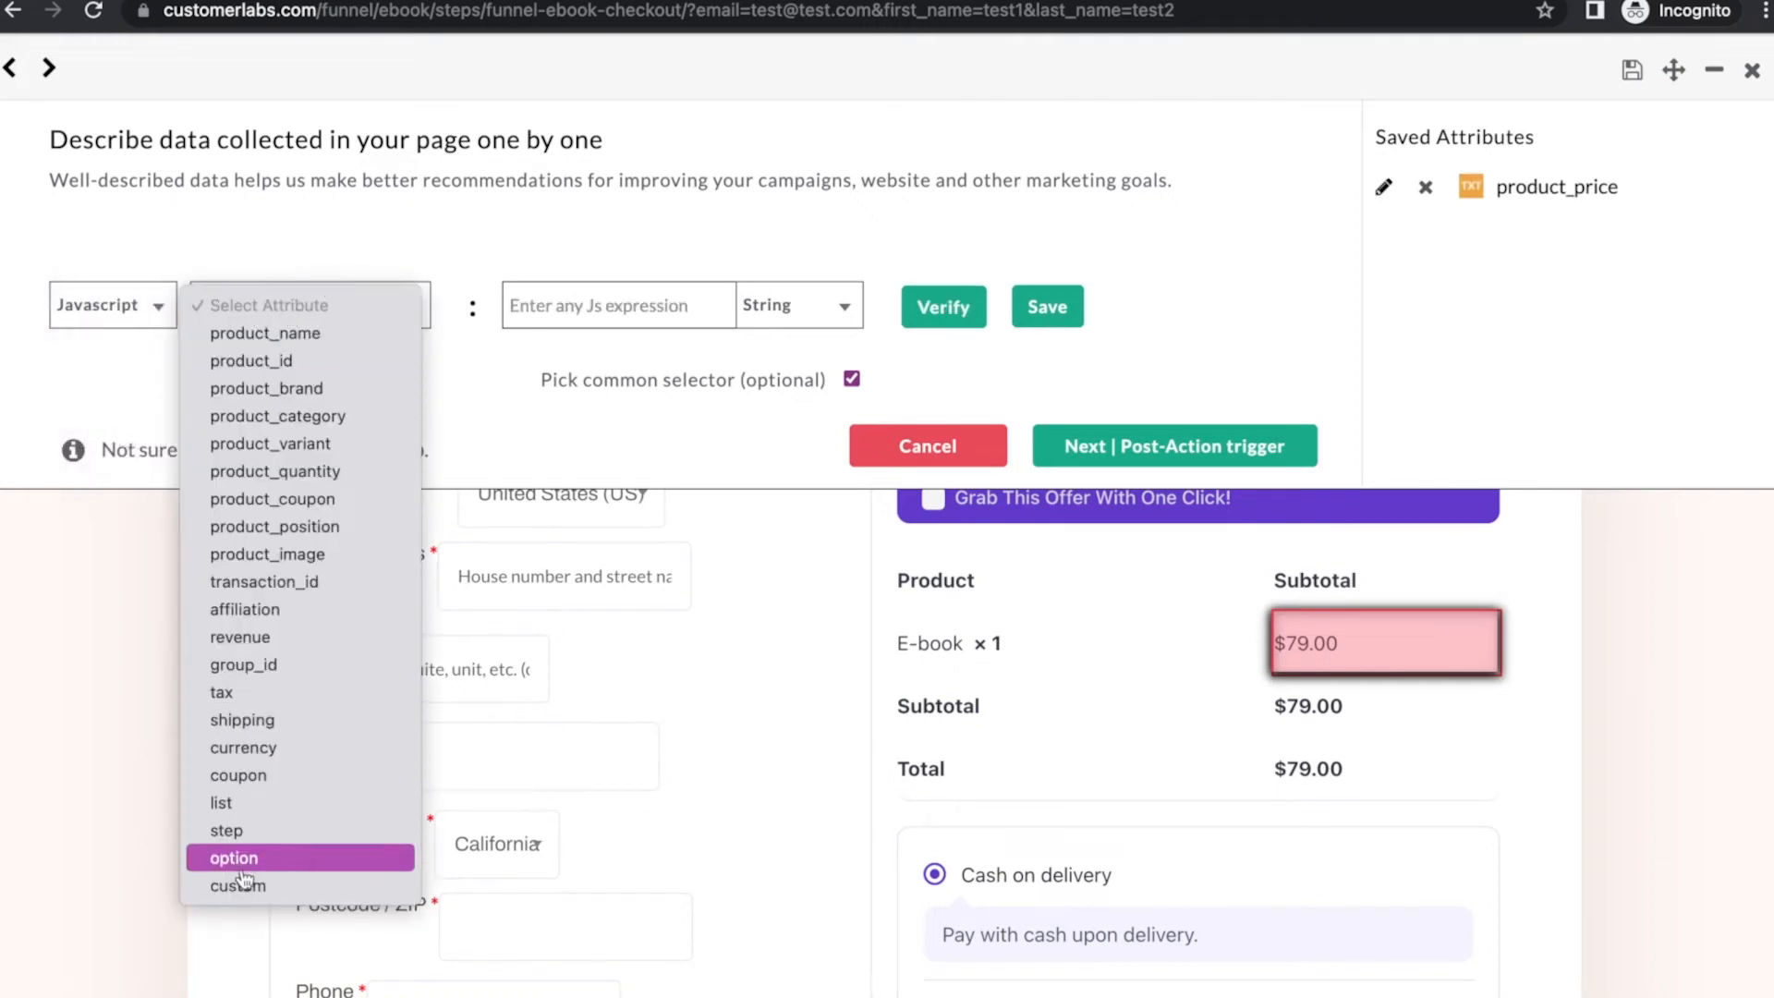
click(239, 885)
click(277, 305)
text(c)
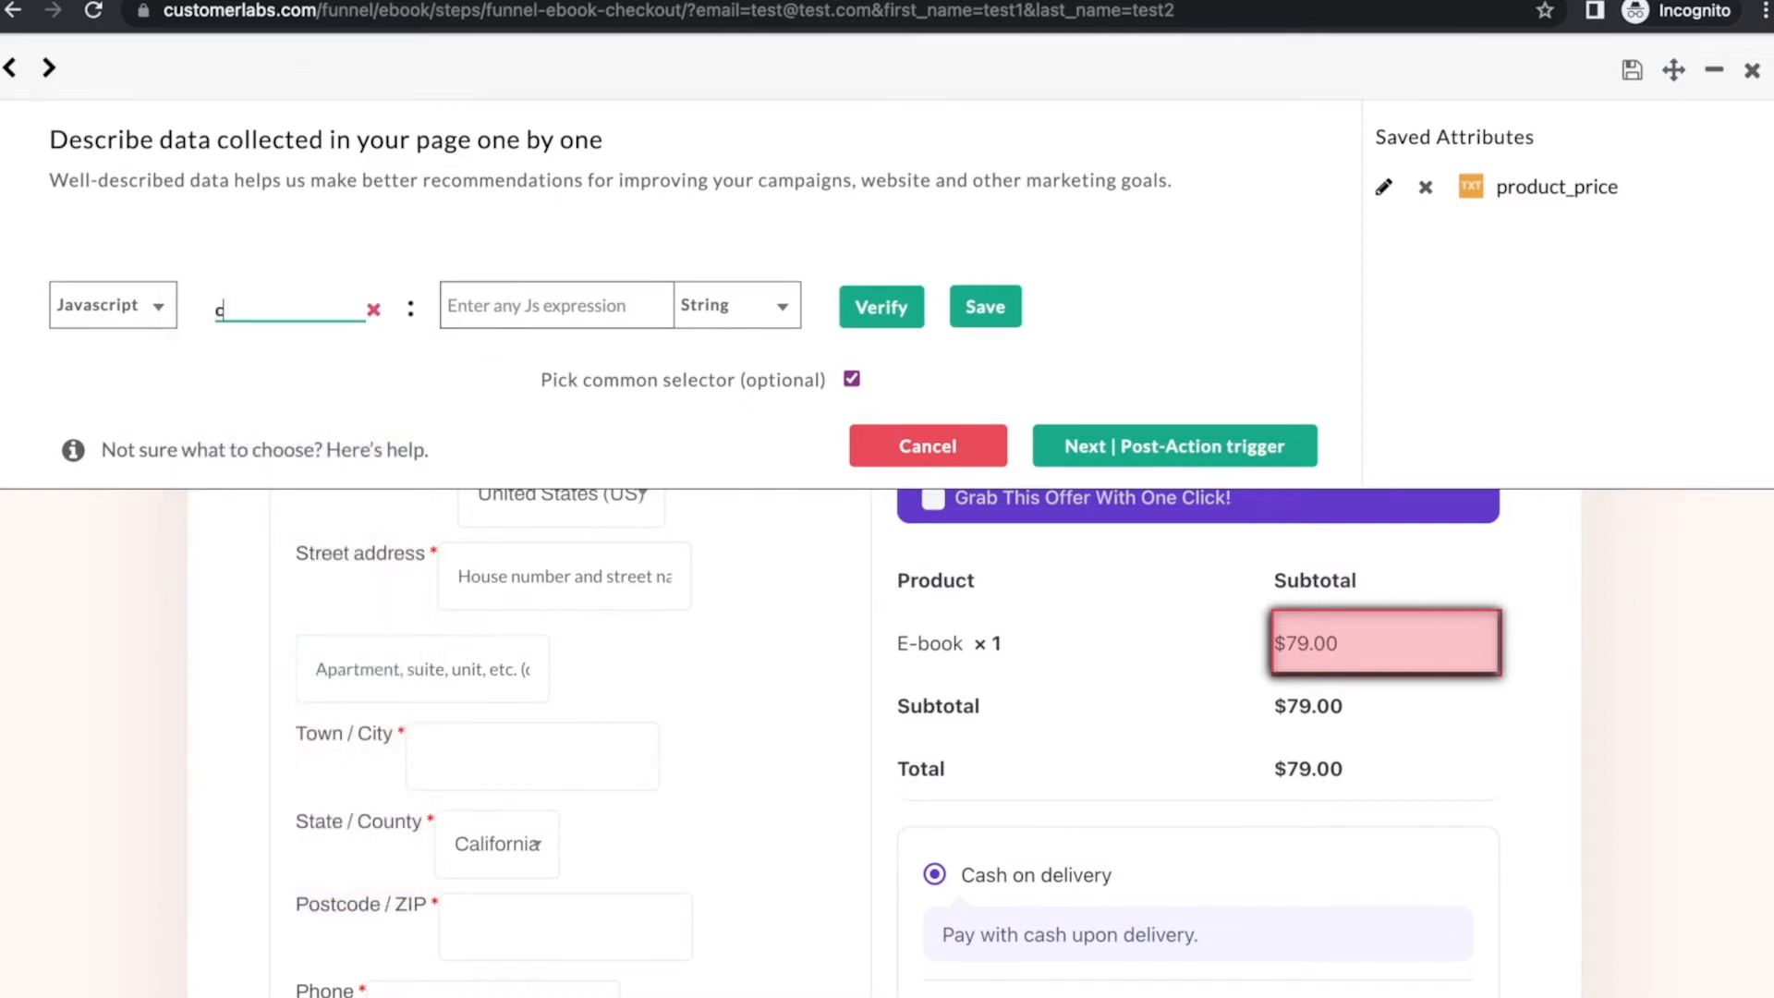
text(urrency)
click(569, 314)
text("USD")
click(877, 307)
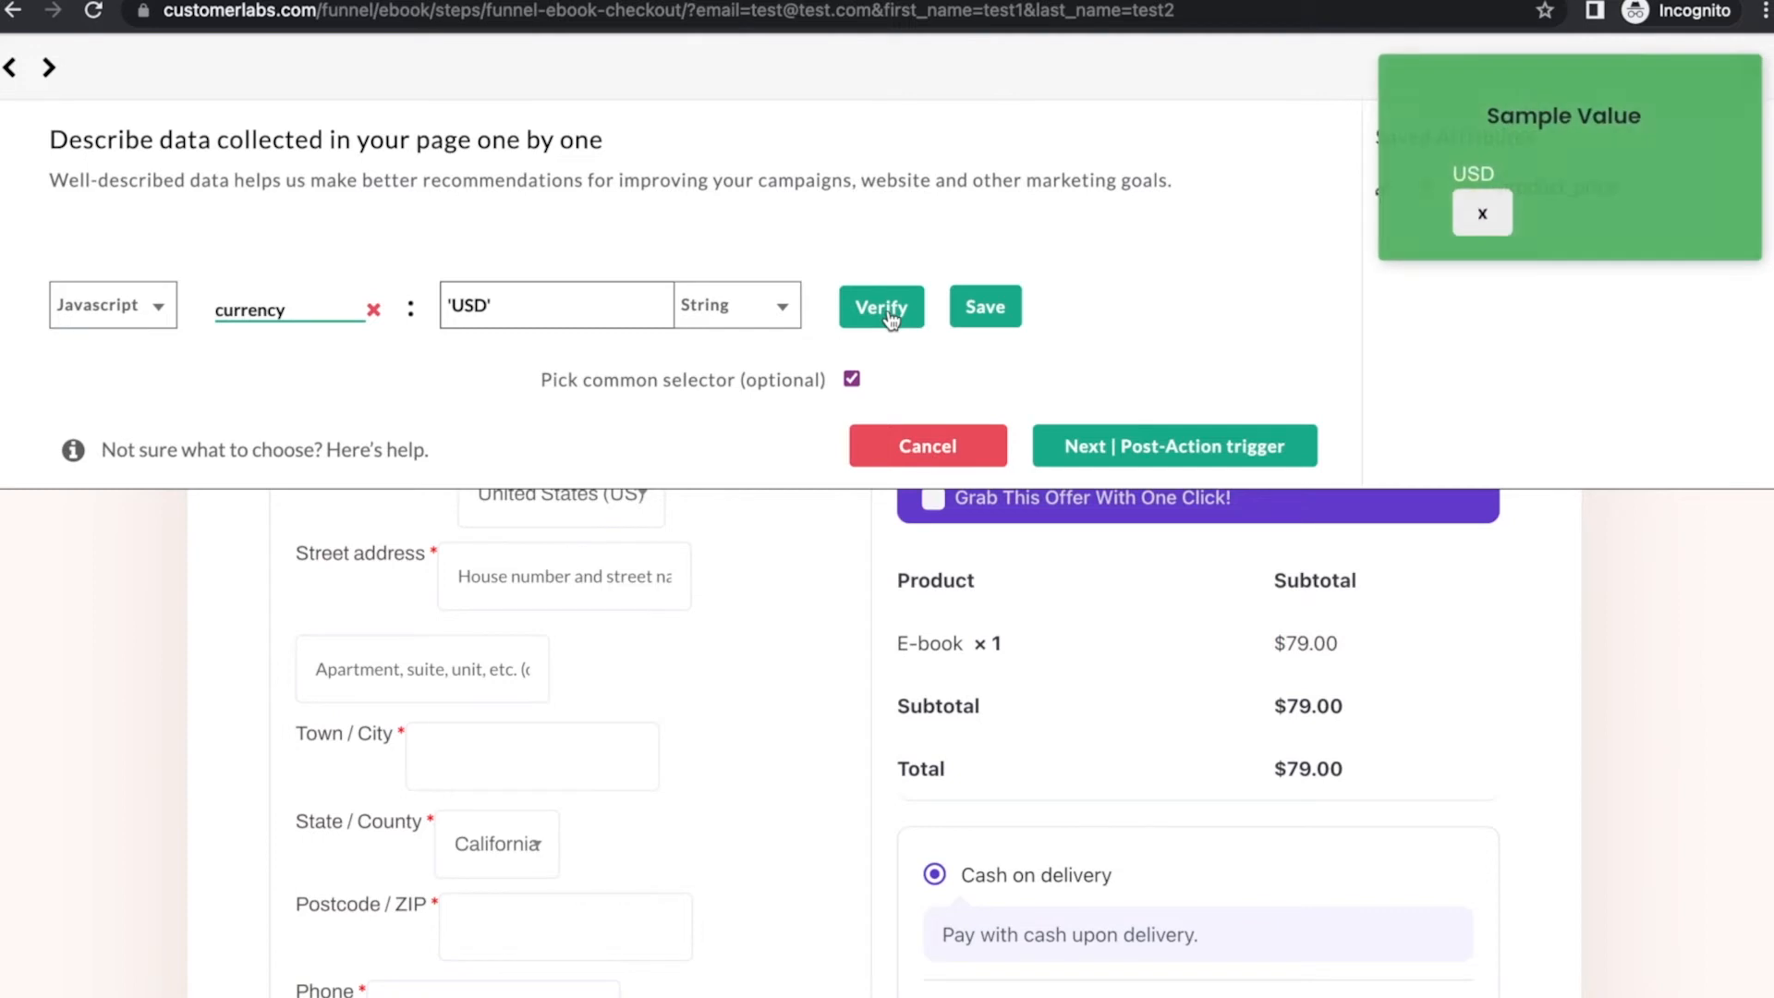
click(1001, 312)
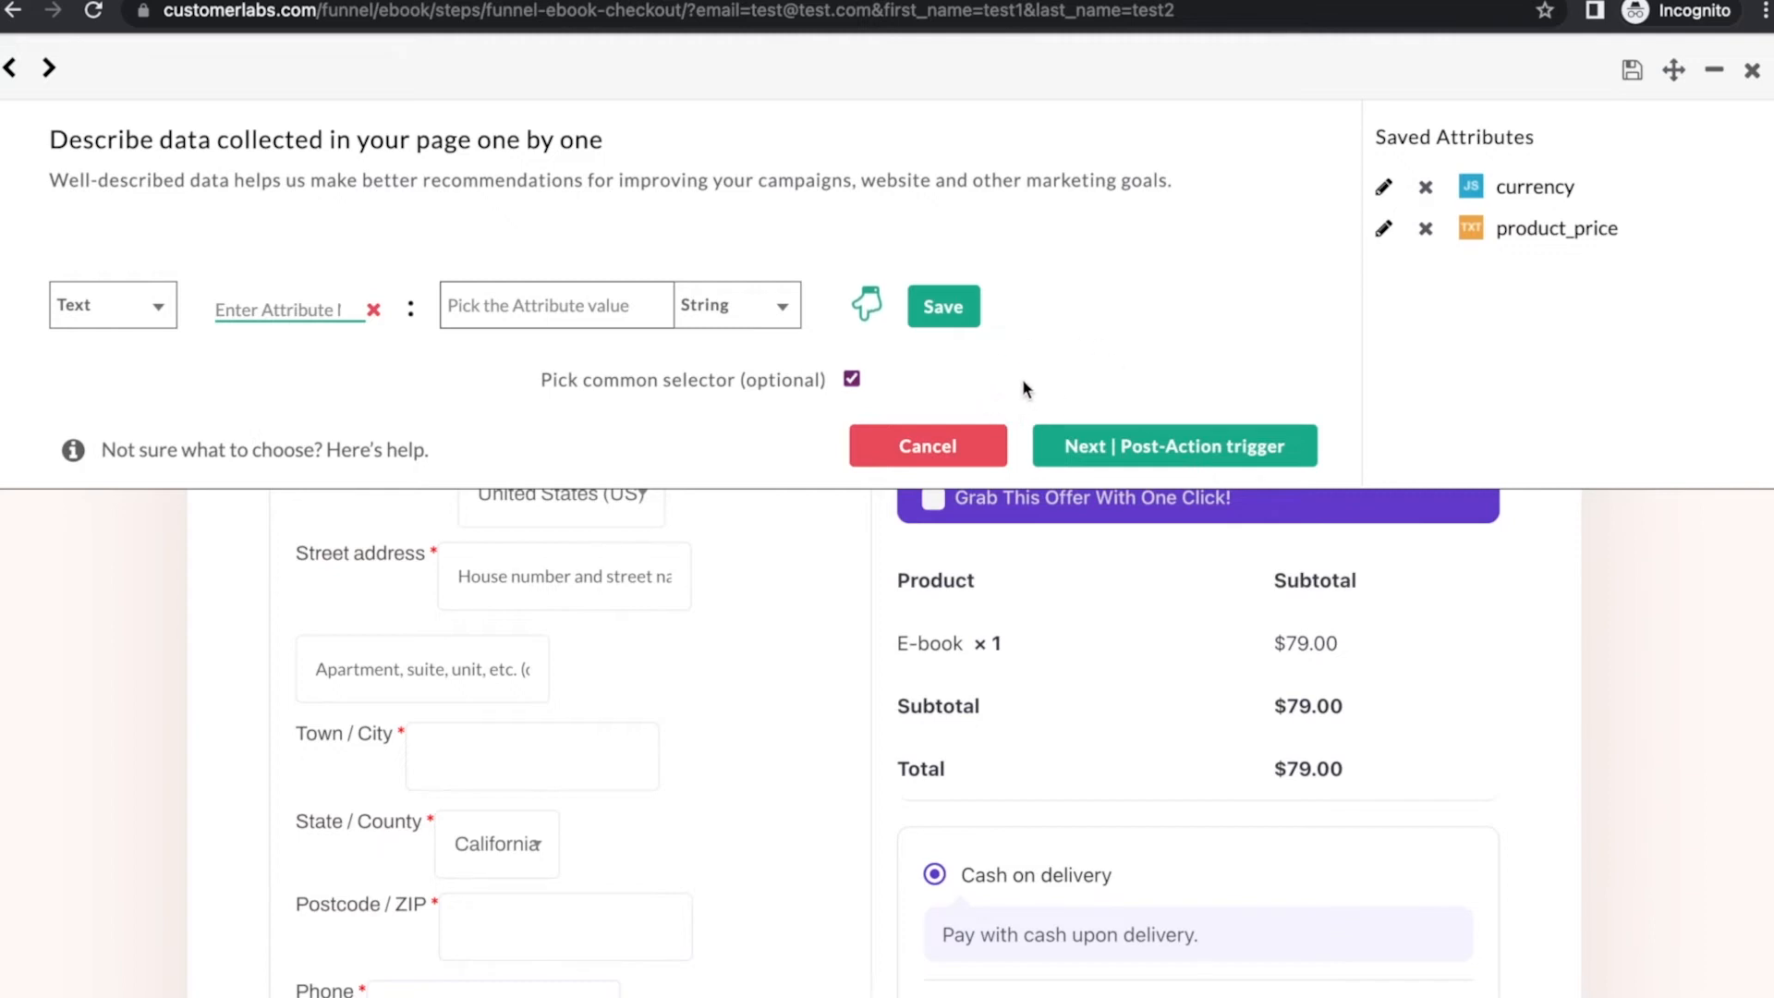
Save /funnel/ebook-upsell-downsell/steps/ebook-upsell/ as the post-action success path pattern and proceed to the tracking rule.
click(1179, 447)
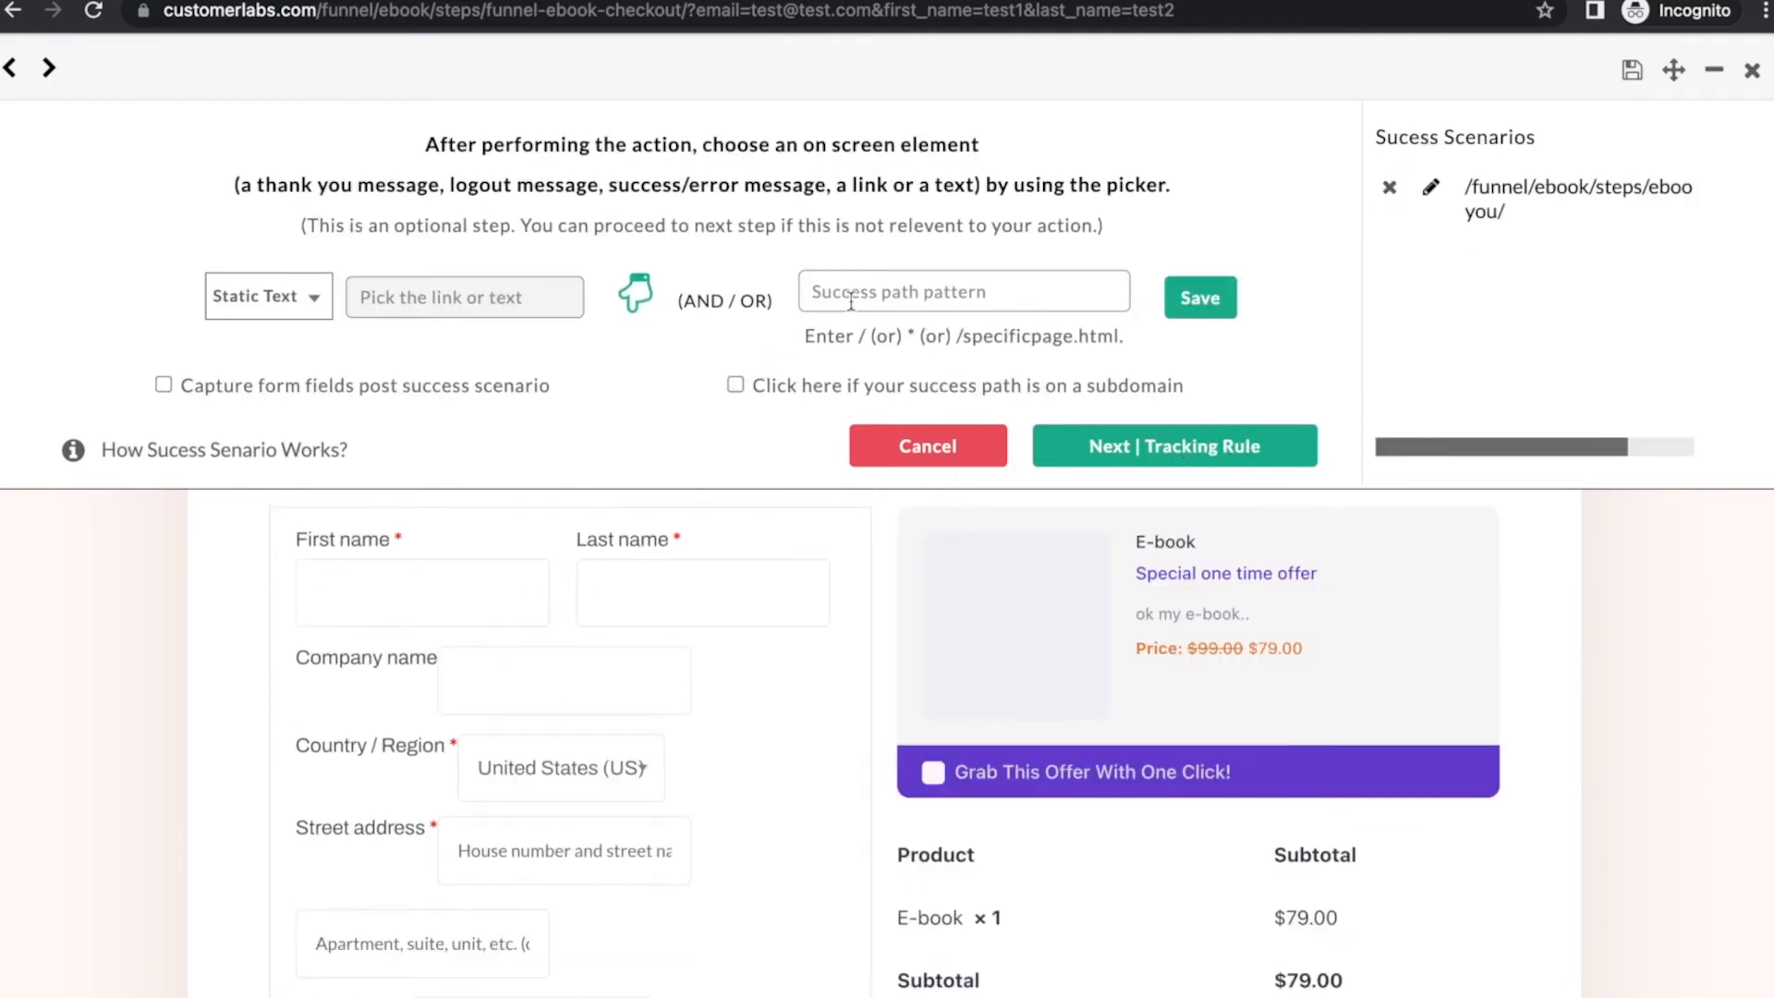
click(872, 293)
key(ctrl+v)
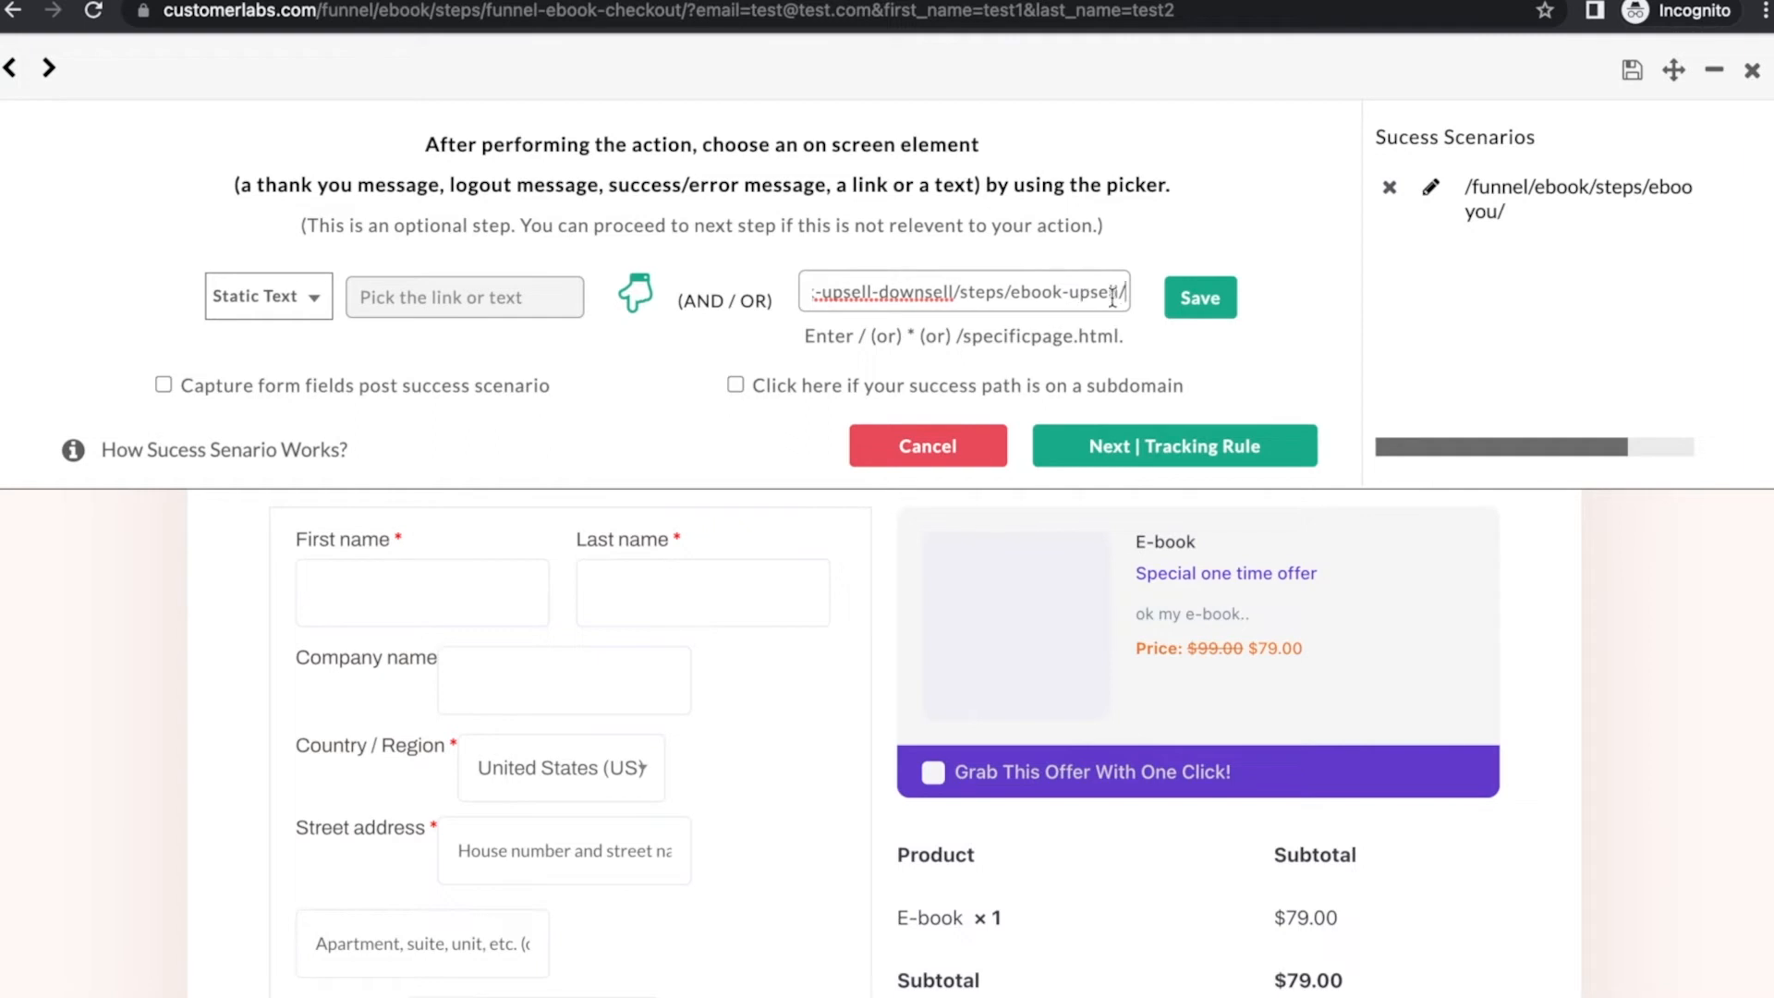
drag(1127, 294, 1004, 292)
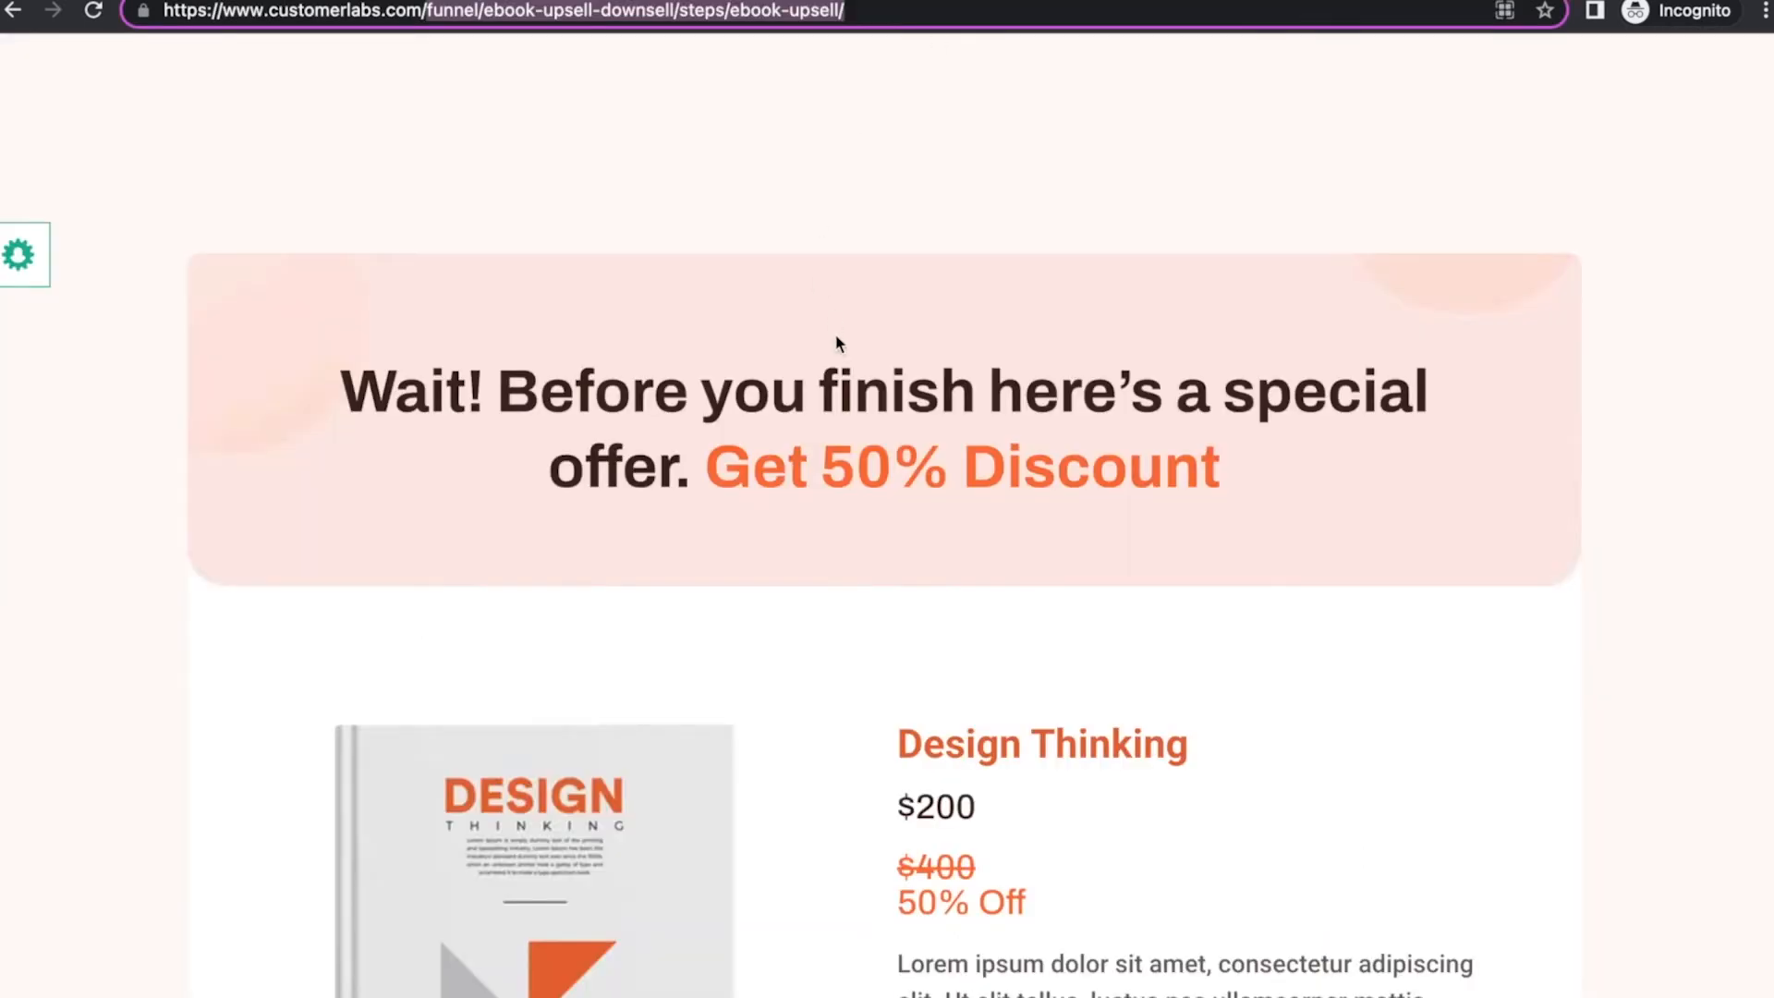
scroll(836, 341, down, 6)
scroll(835, 340, up, 6)
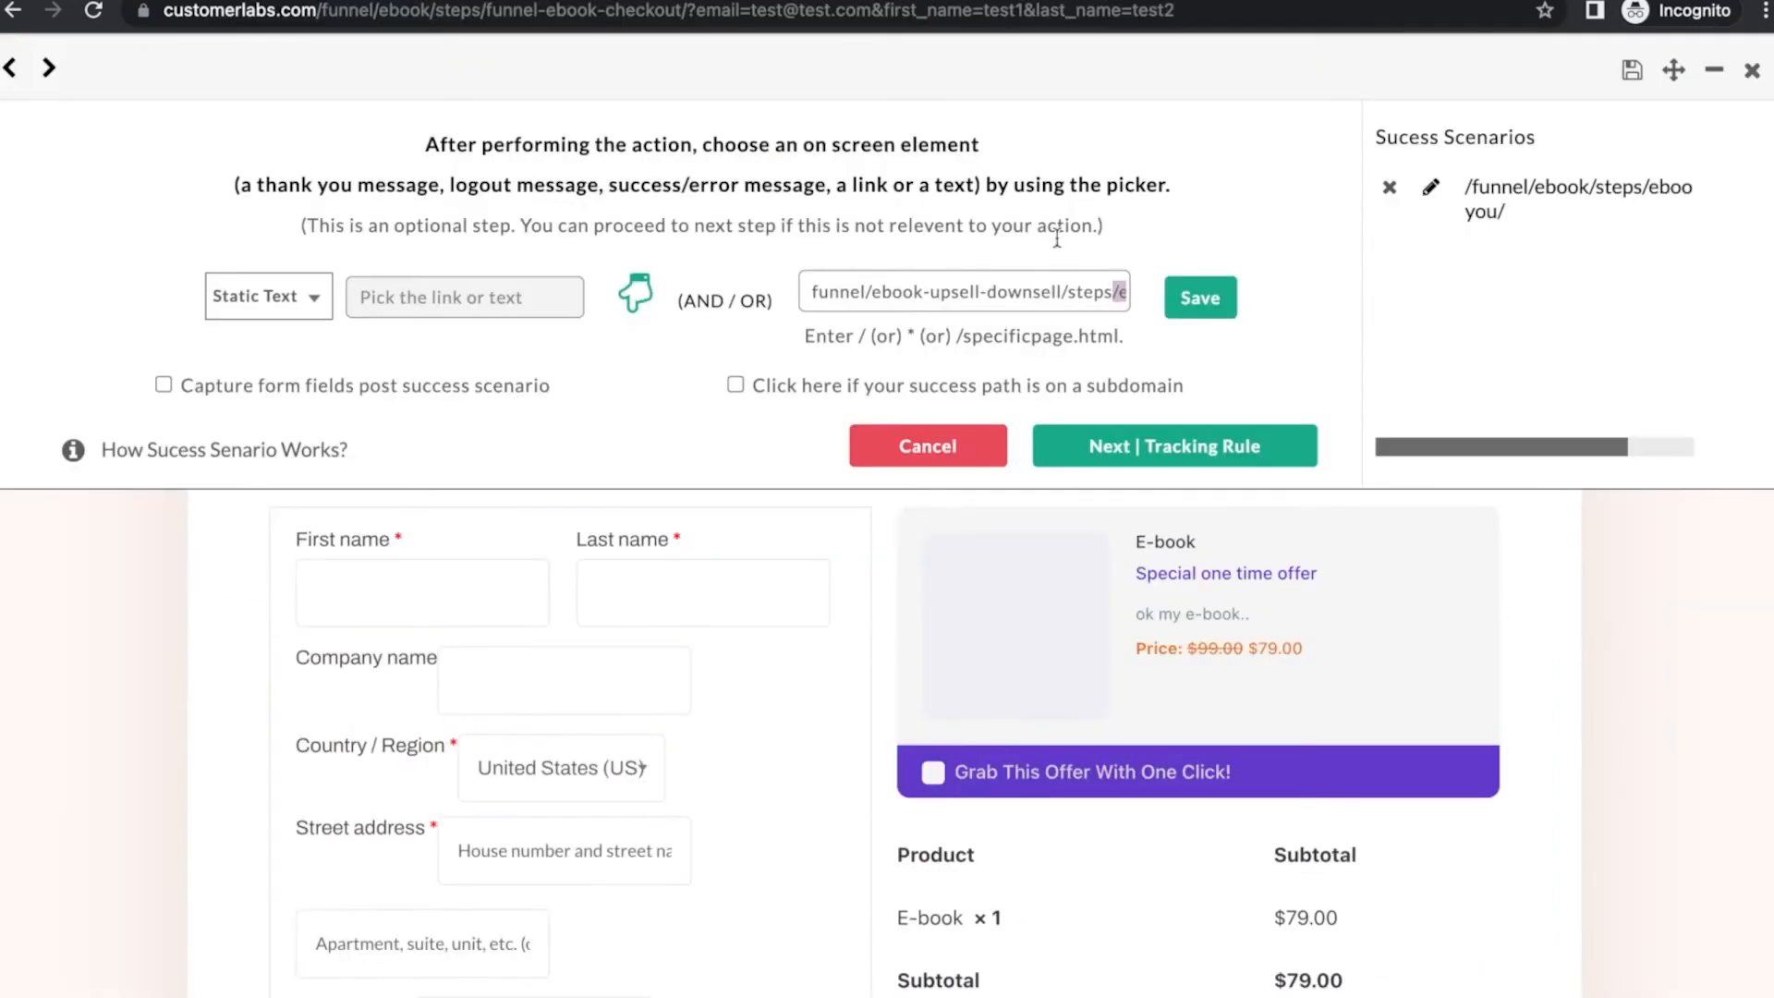
click(1067, 288)
click(814, 289)
text(/)
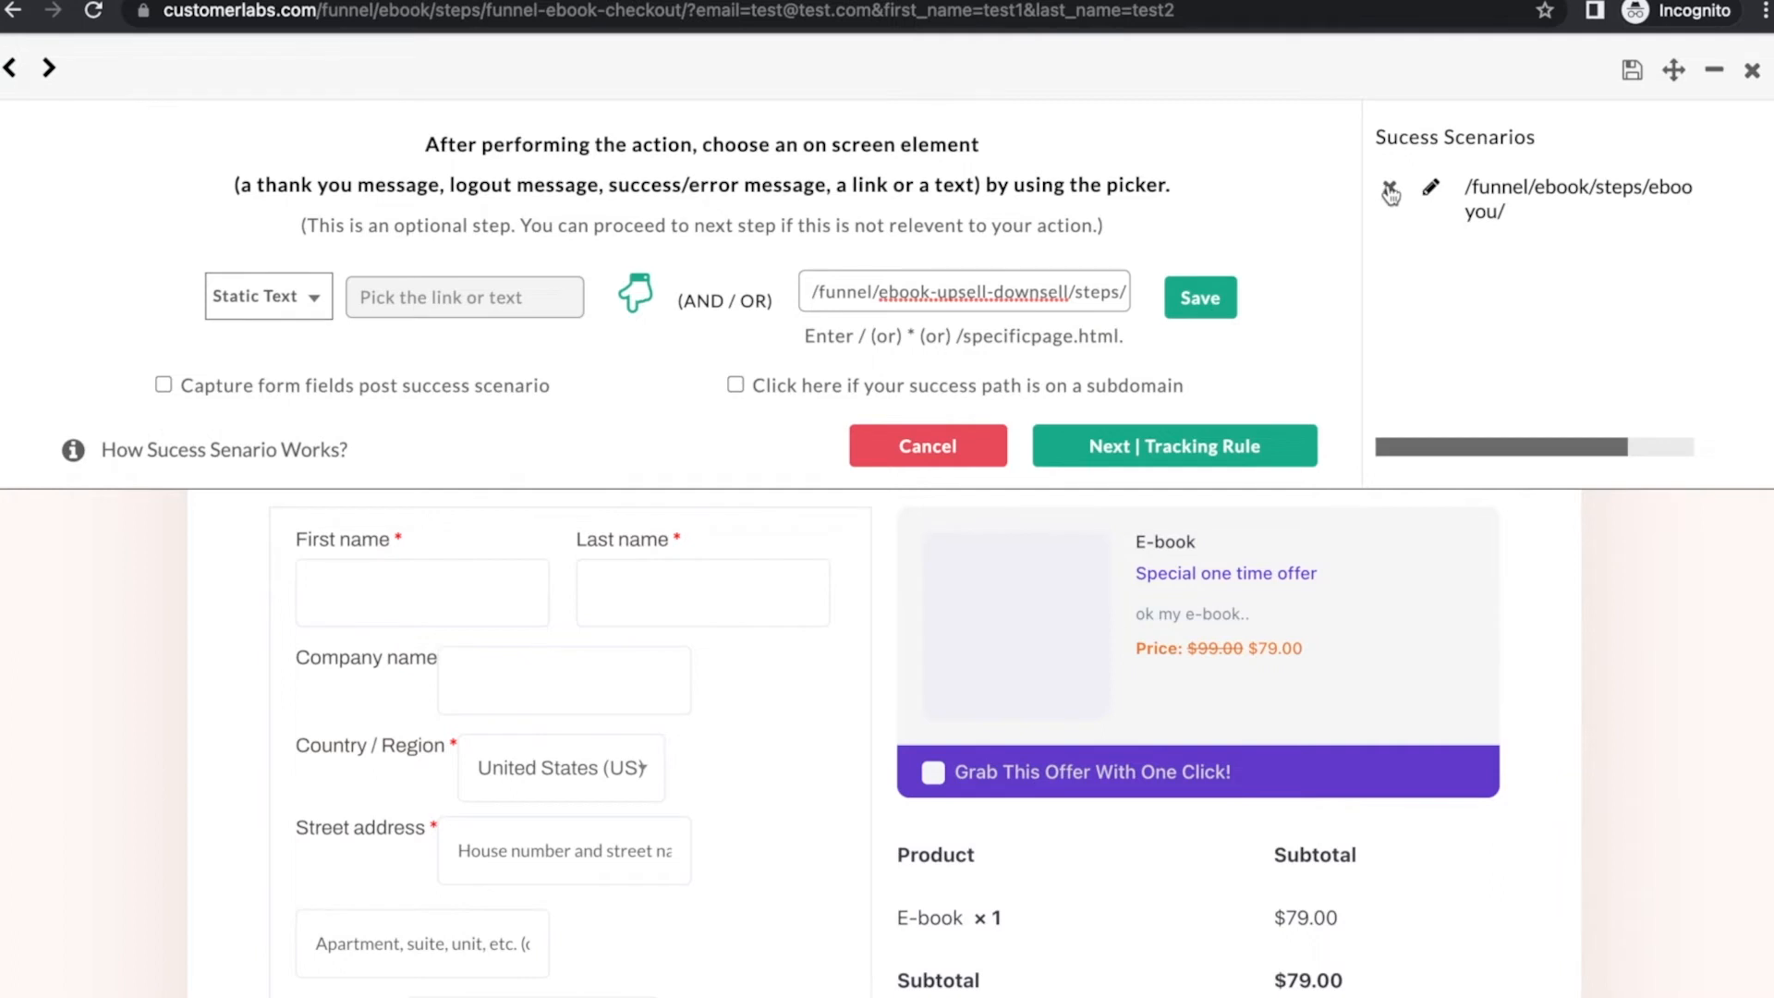
click(1200, 305)
click(1198, 452)
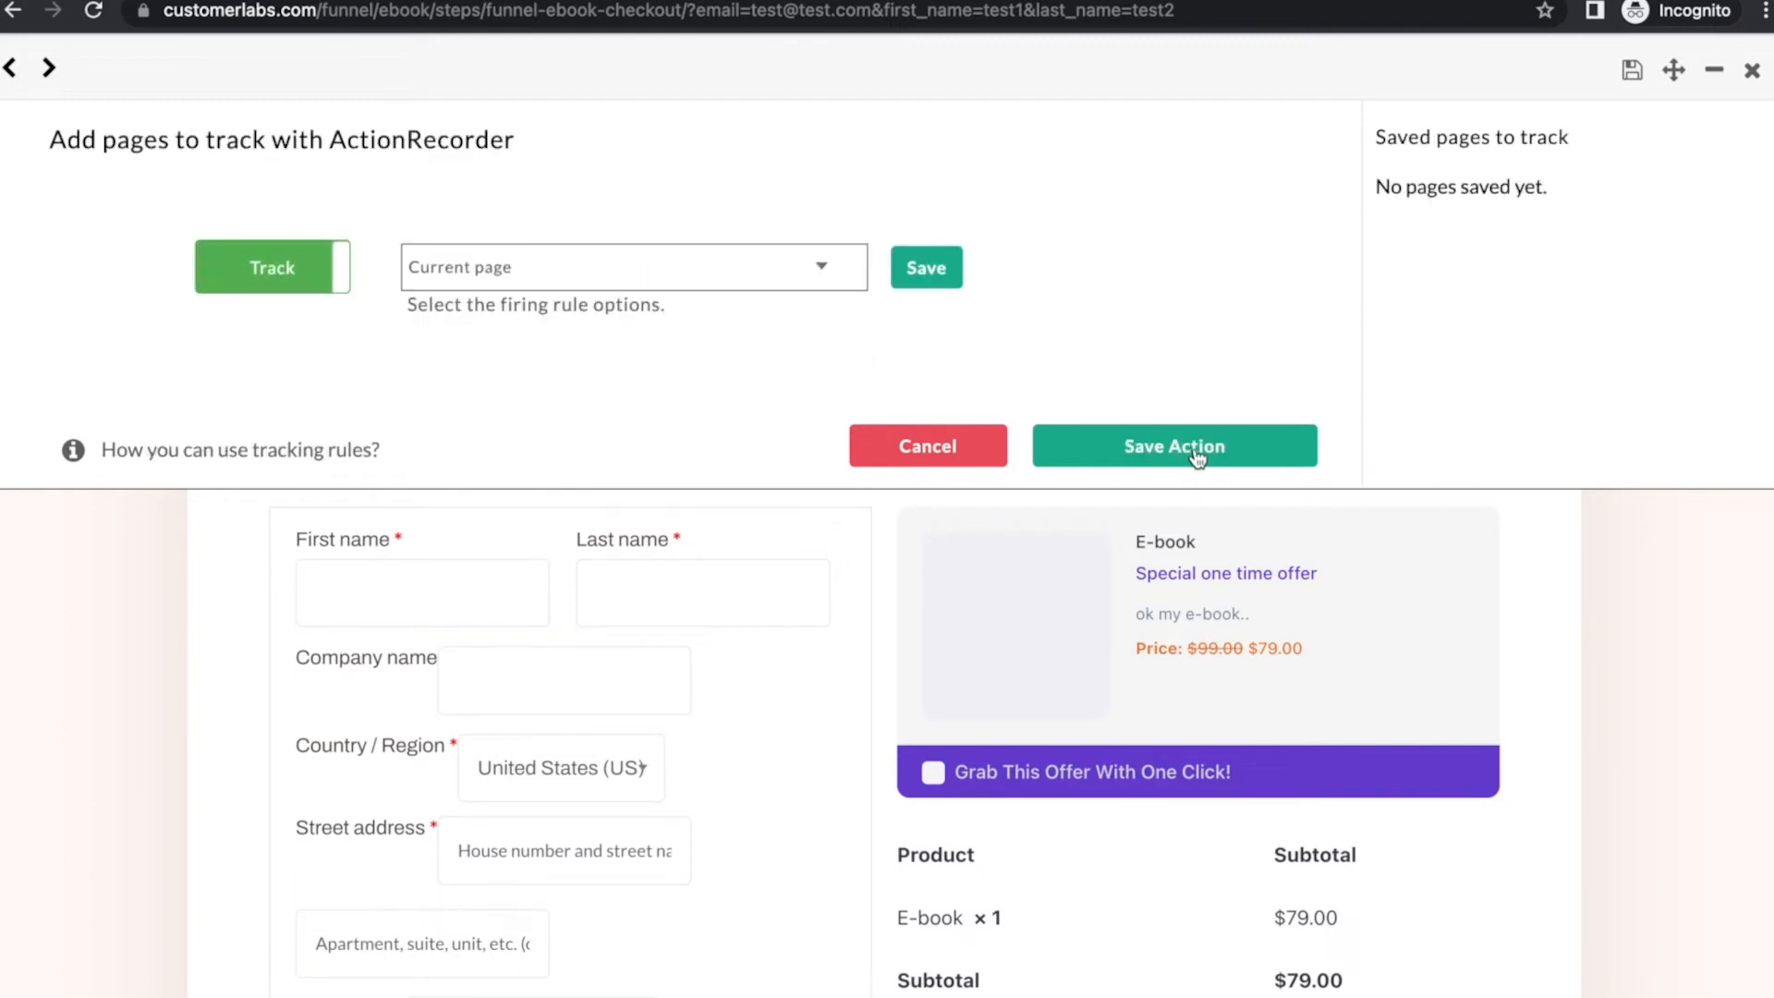
Save the current page as the tracking rule, save the Place Order button's action and dismiss the notification.
click(938, 274)
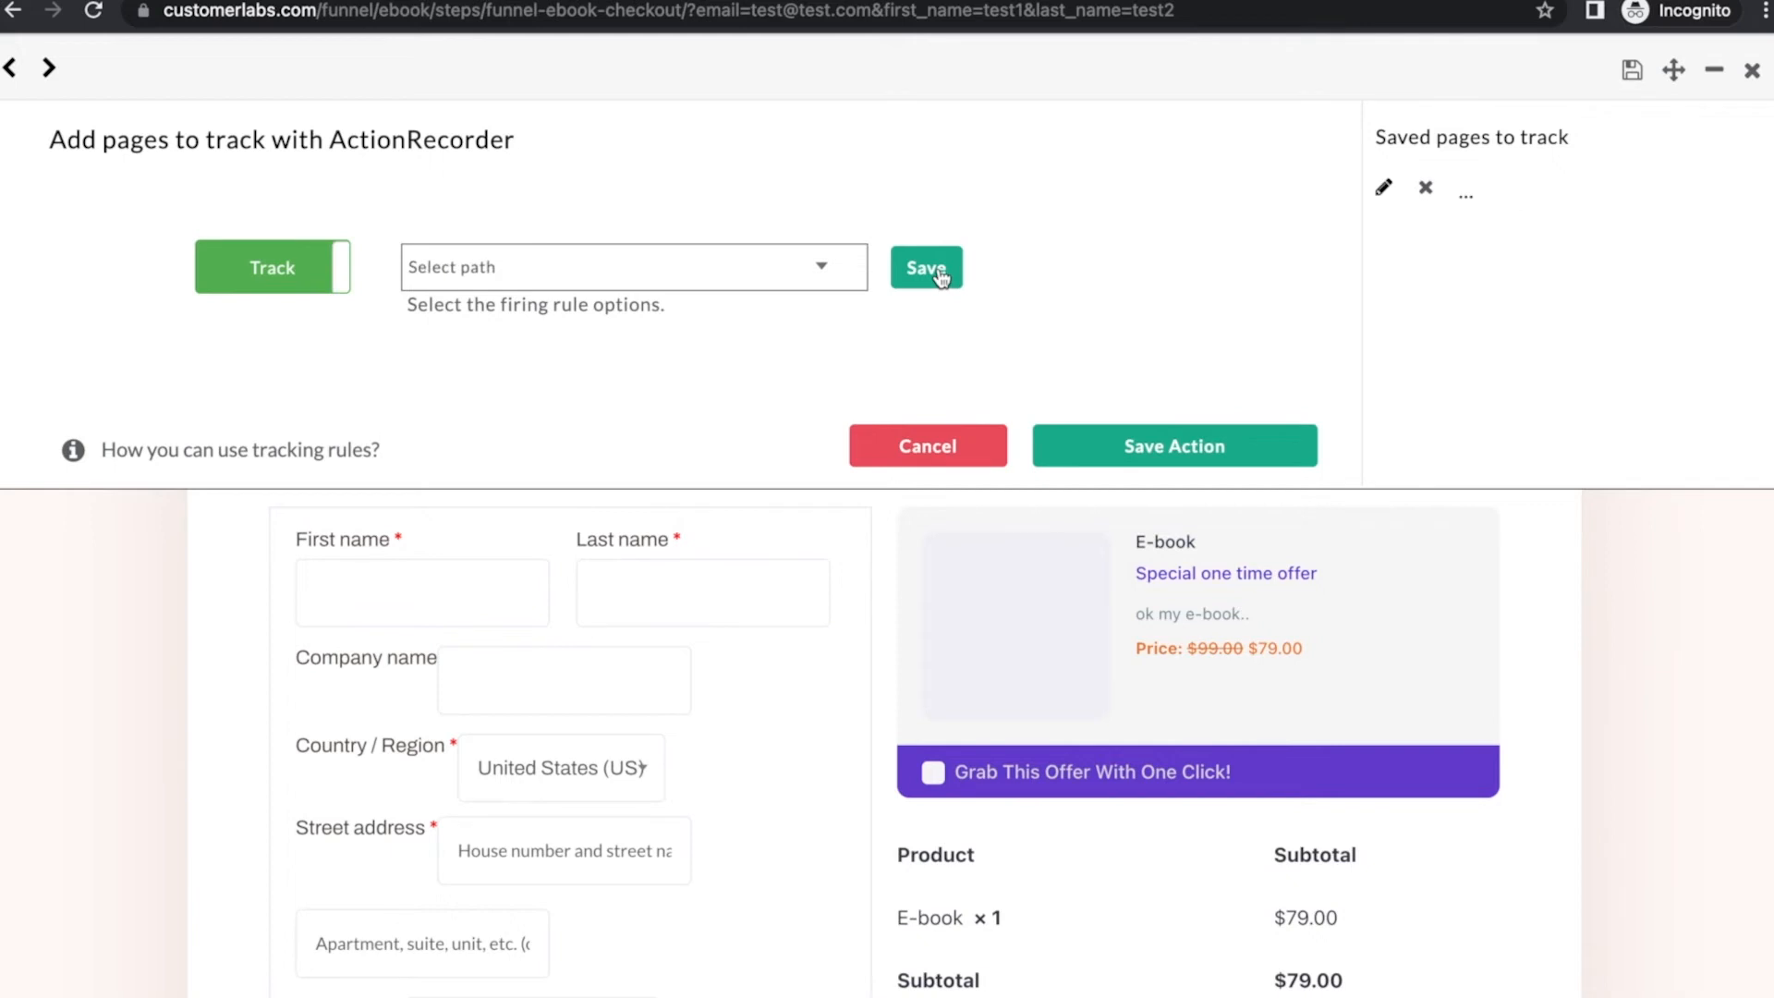
click(1154, 448)
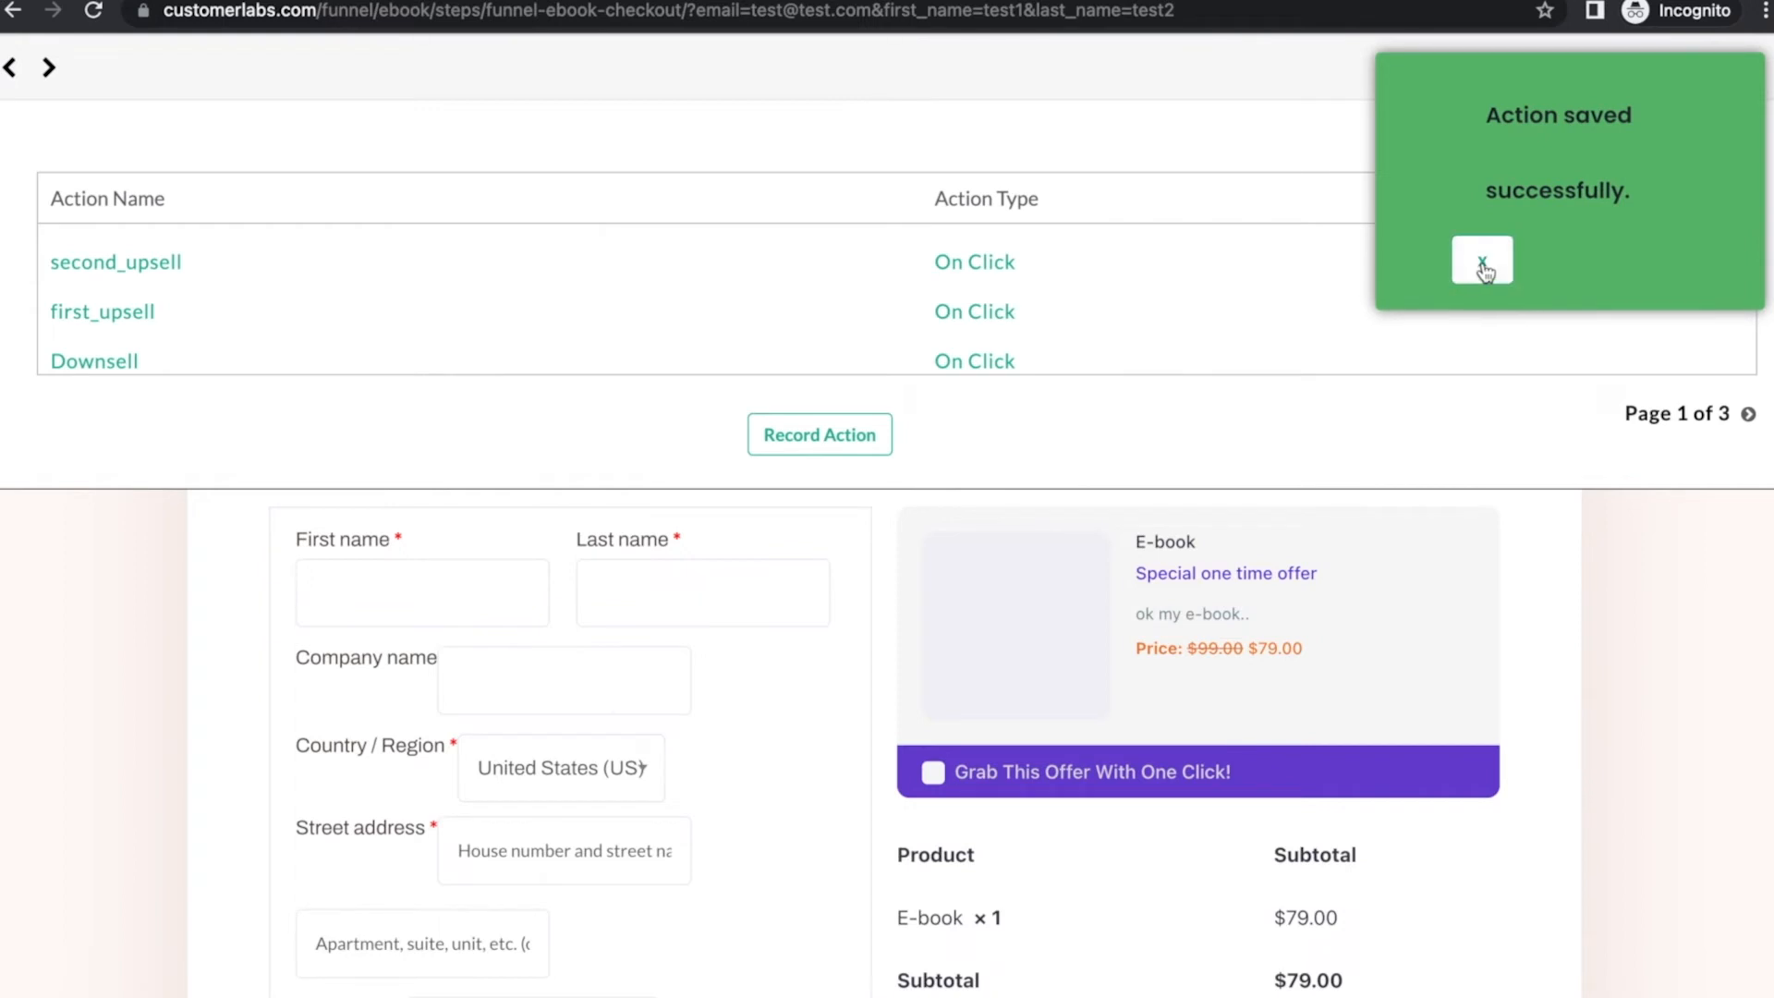
click(1481, 264)
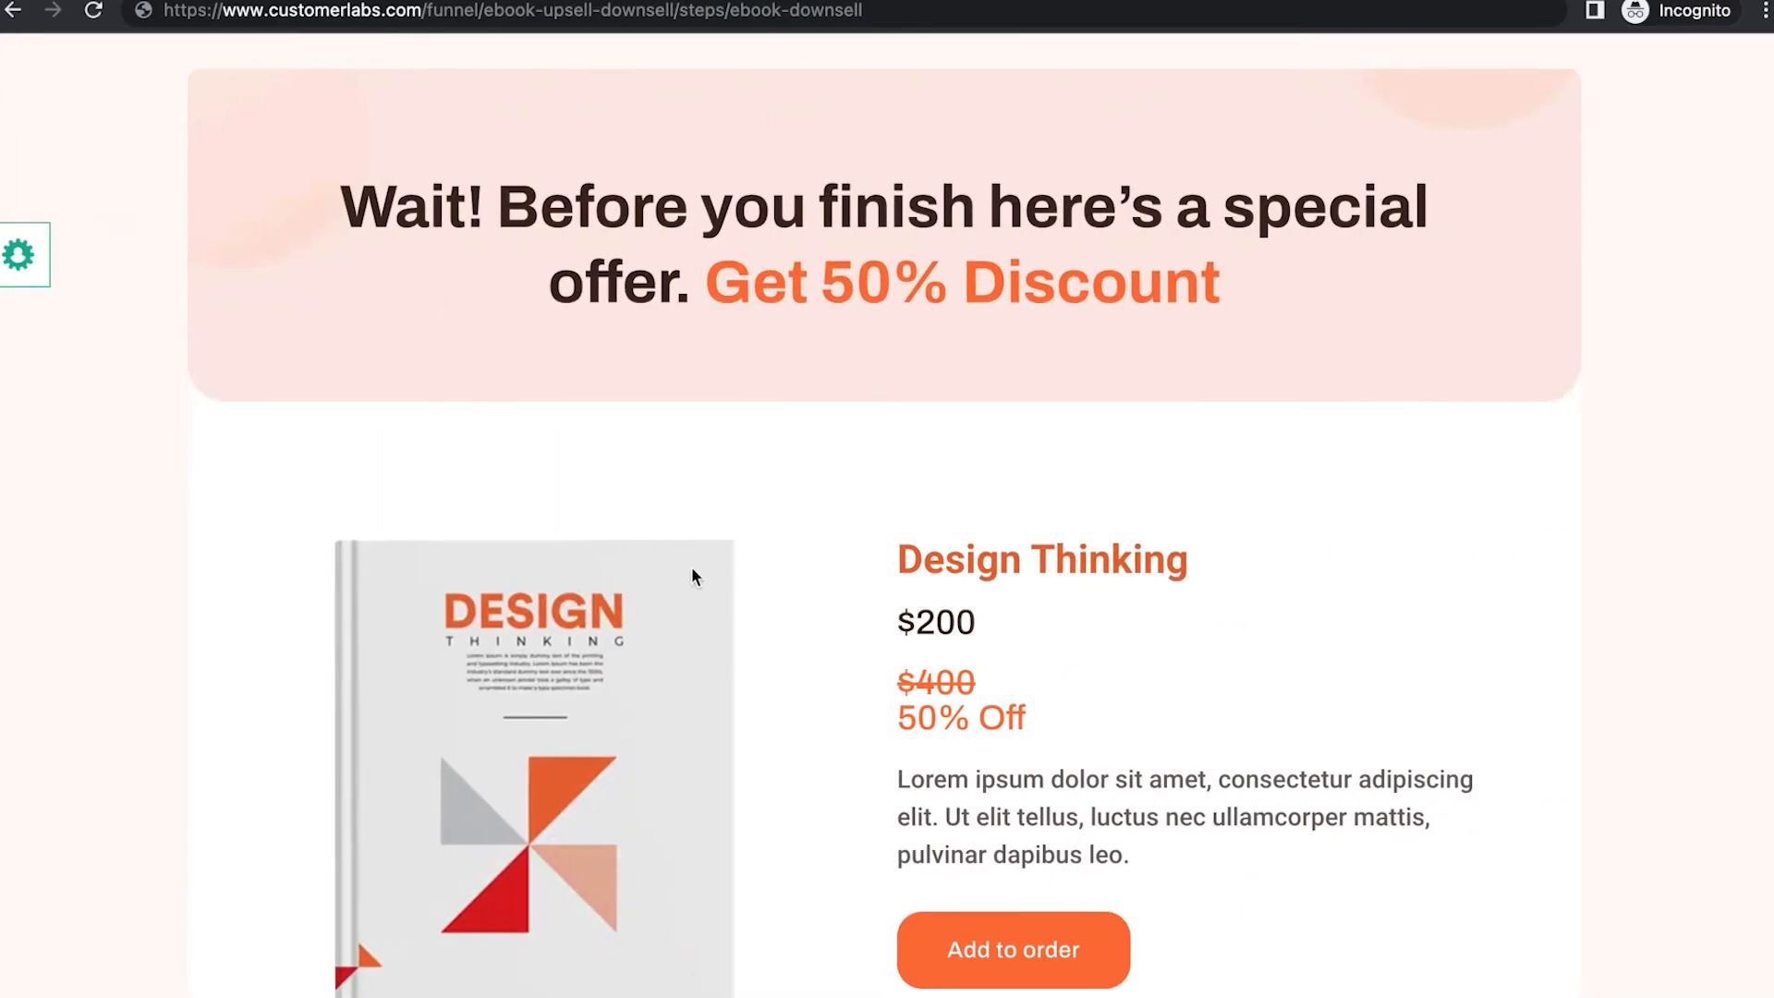
Start recording a custom action named Upsell with the type On Click on the ebook-downsell page.
scroll(691, 567, down, 2)
scroll(317, 384, up, 3)
click(22, 264)
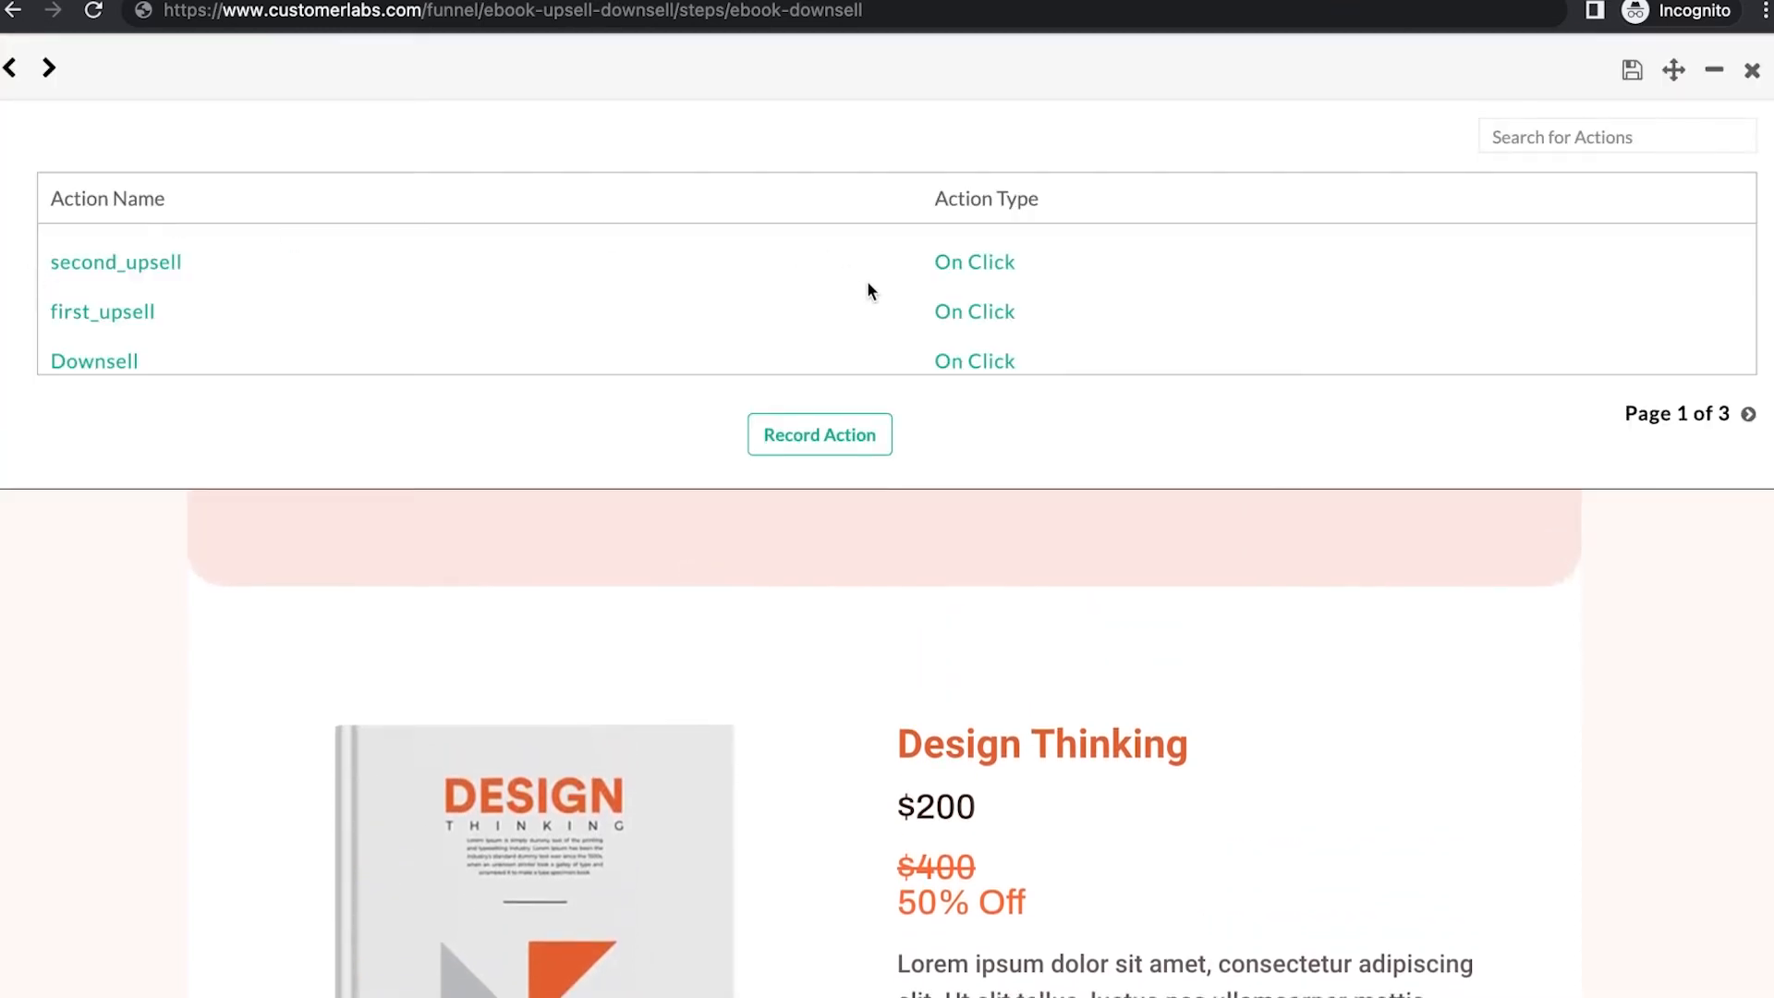
click(851, 438)
click(627, 270)
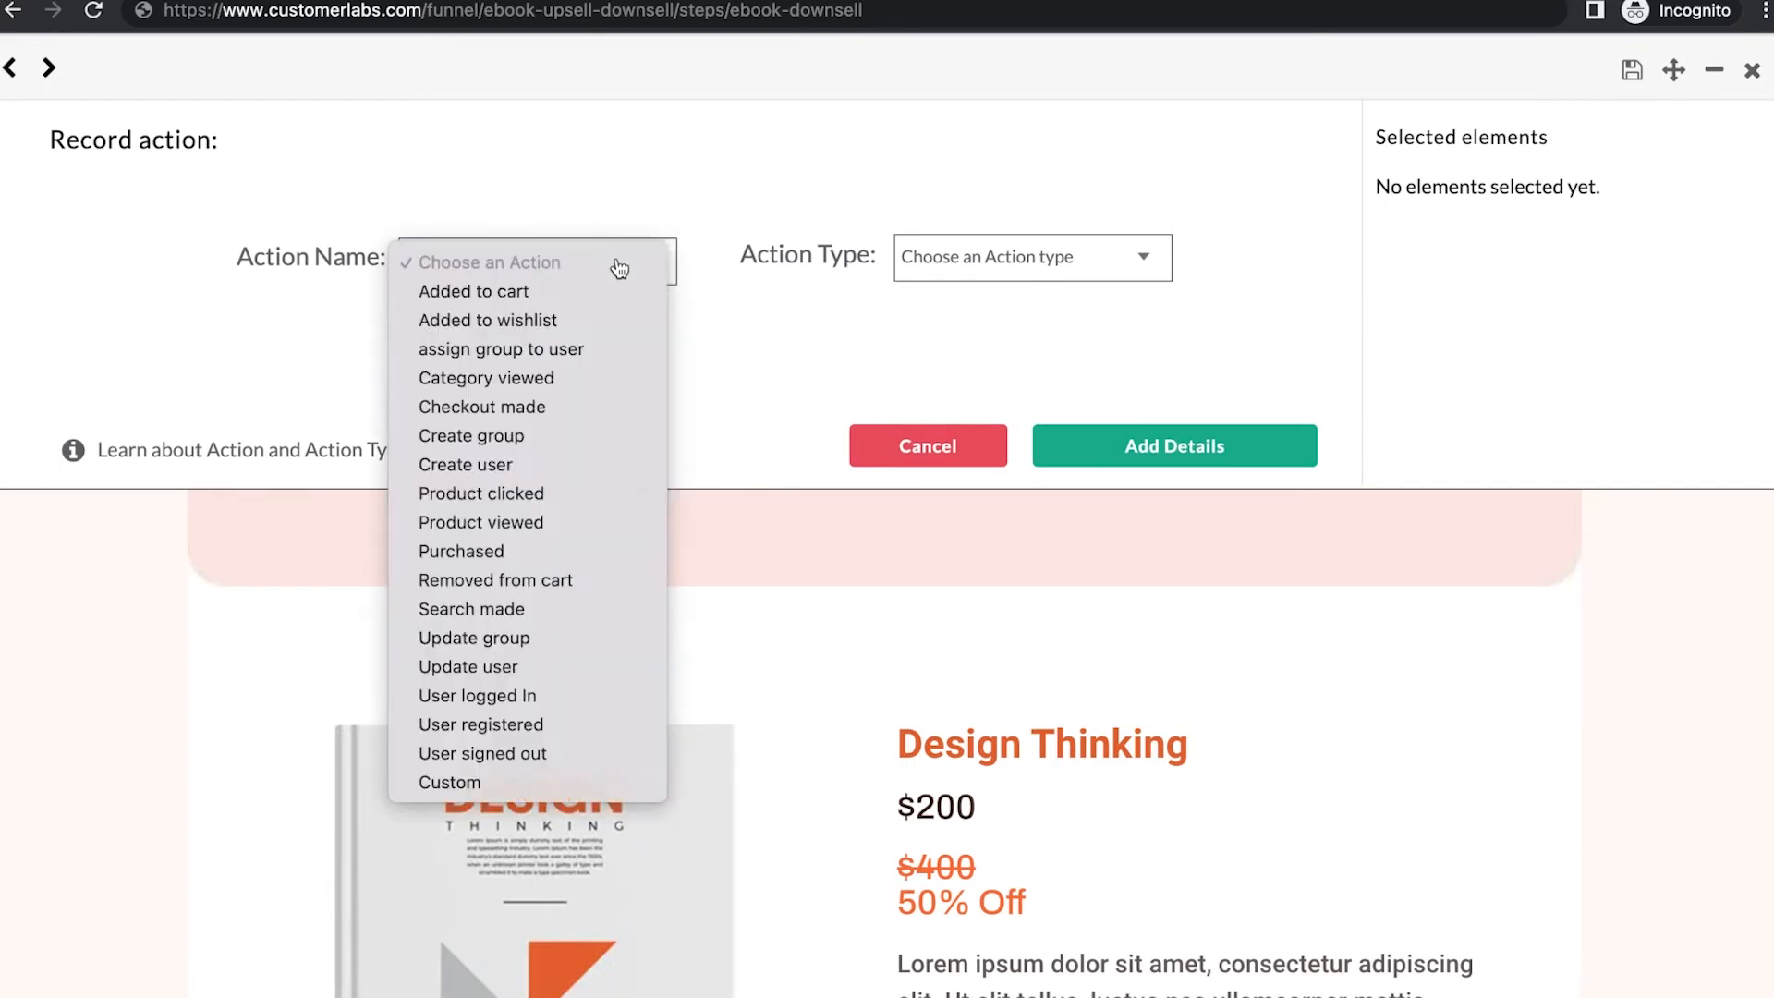
click(450, 927)
click(520, 190)
text(Upsell)
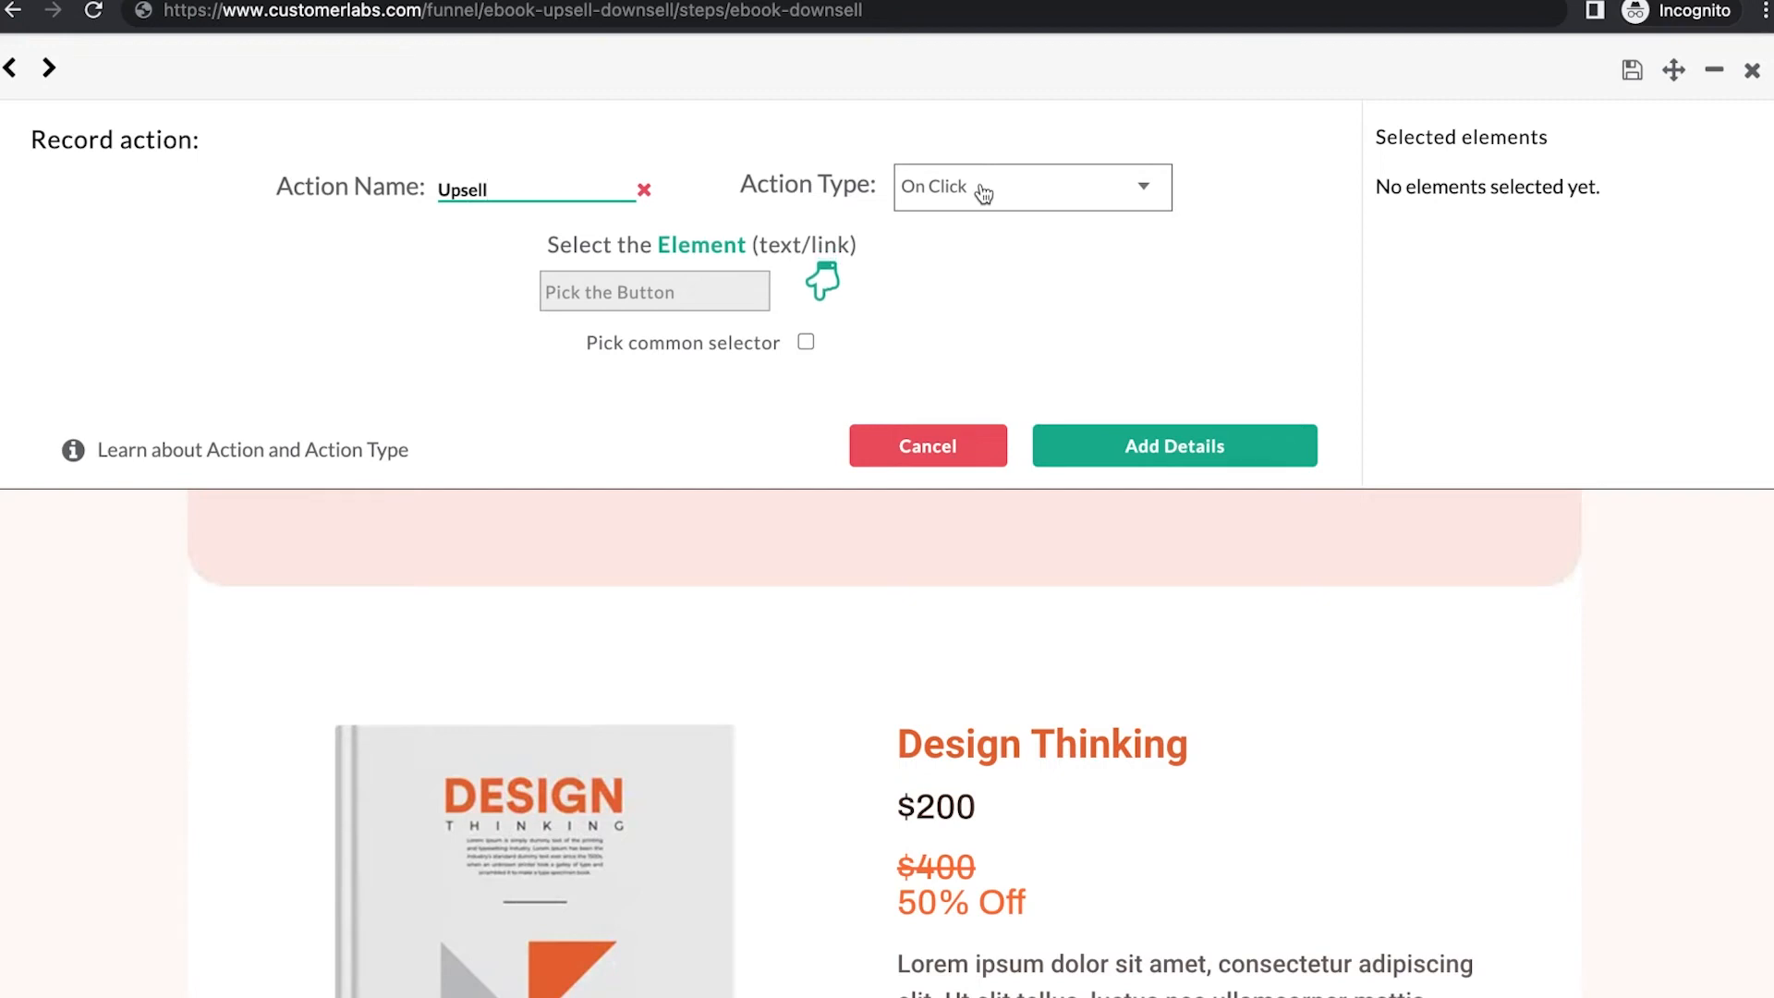
Pick the Add to order button as the Upsell action's element and proceed to its details.
click(820, 283)
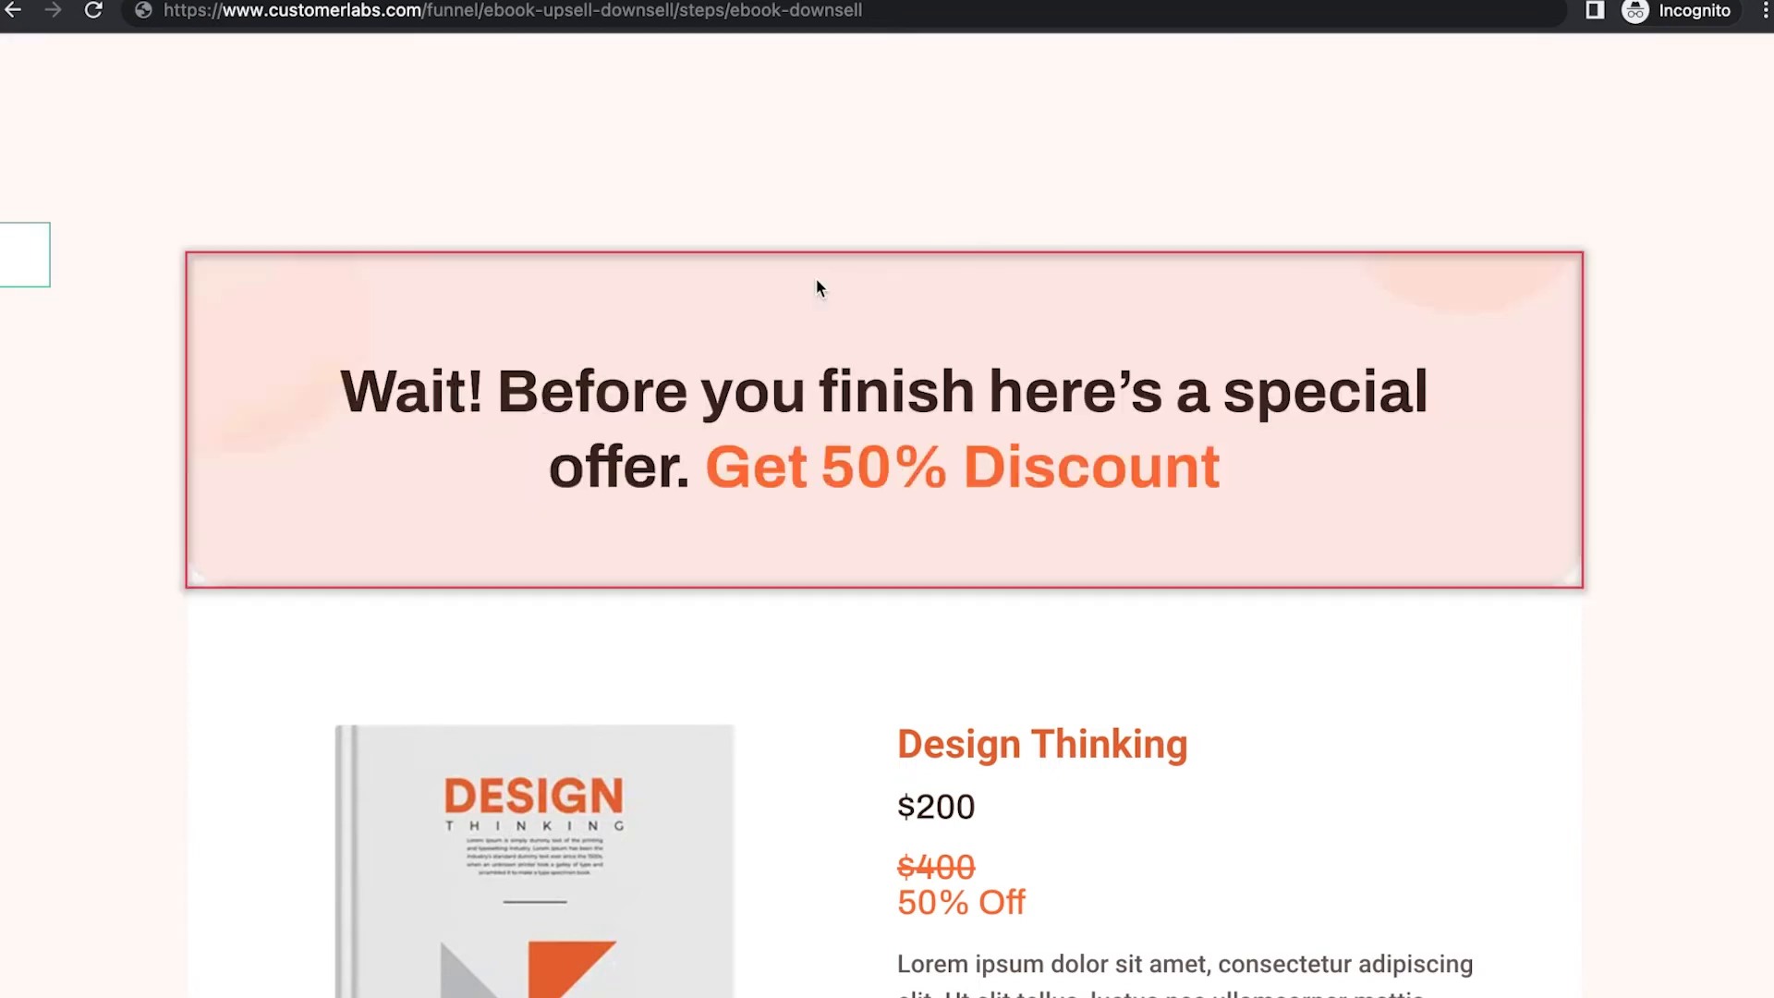
scroll(960, 768, down, 3)
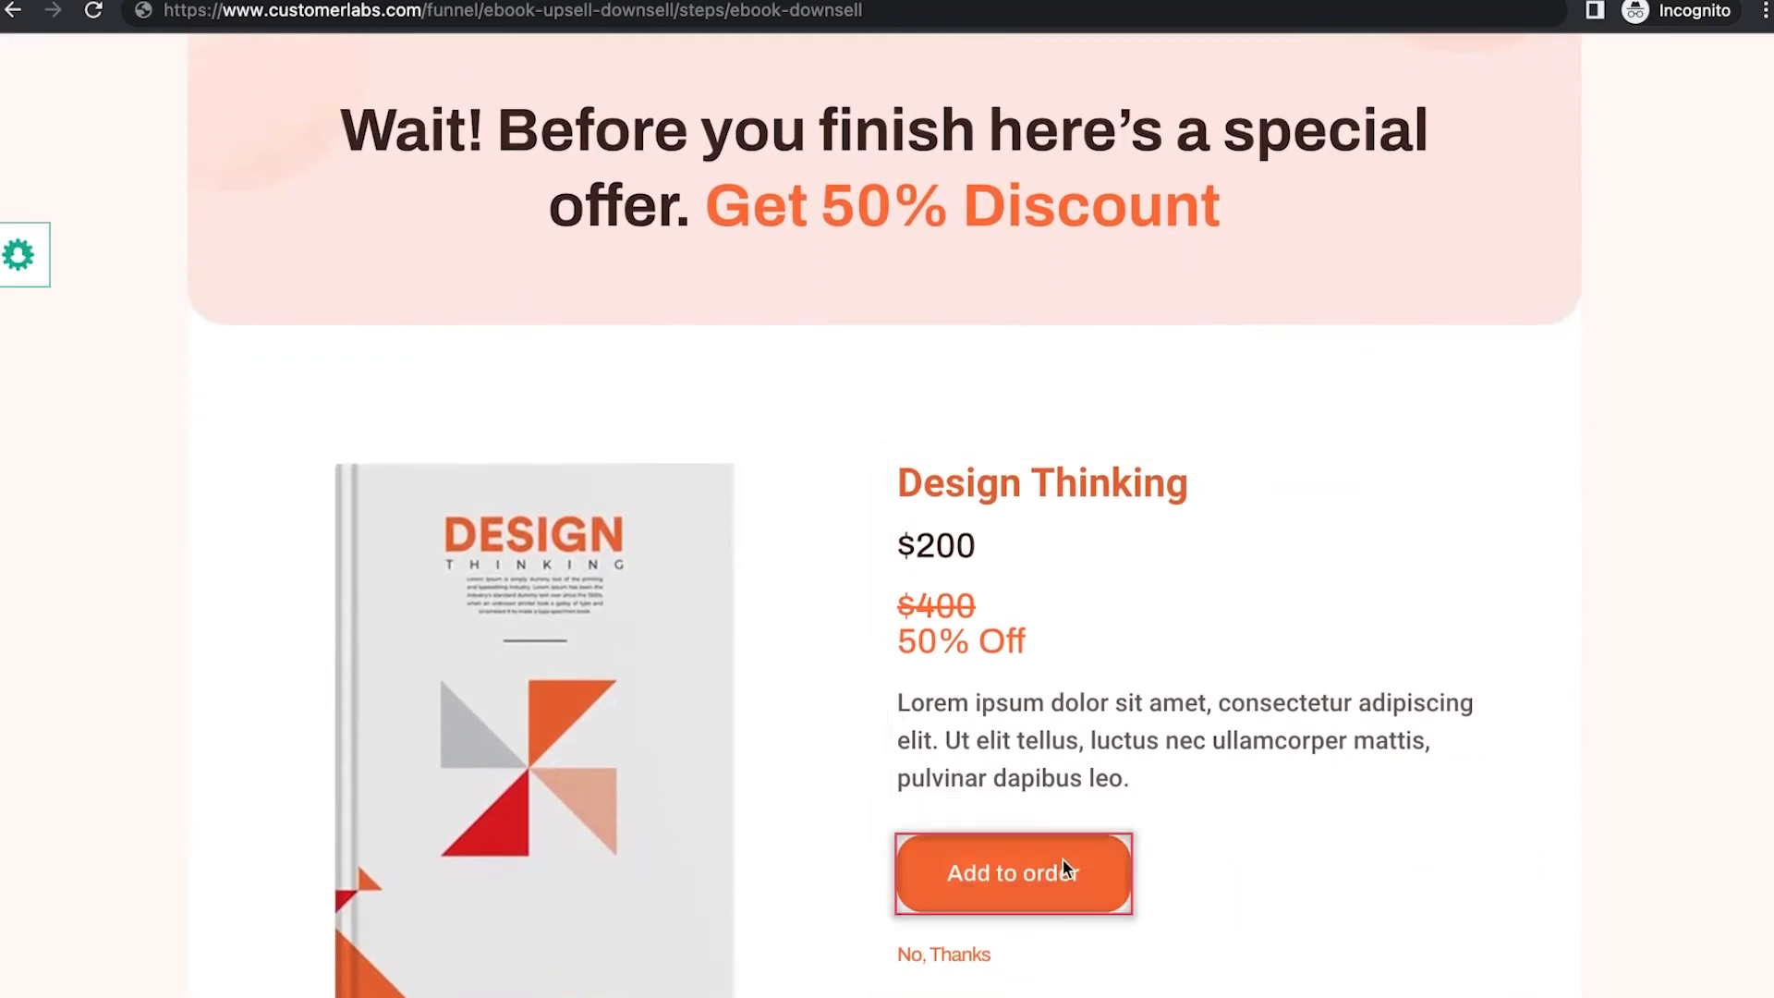
click(1105, 857)
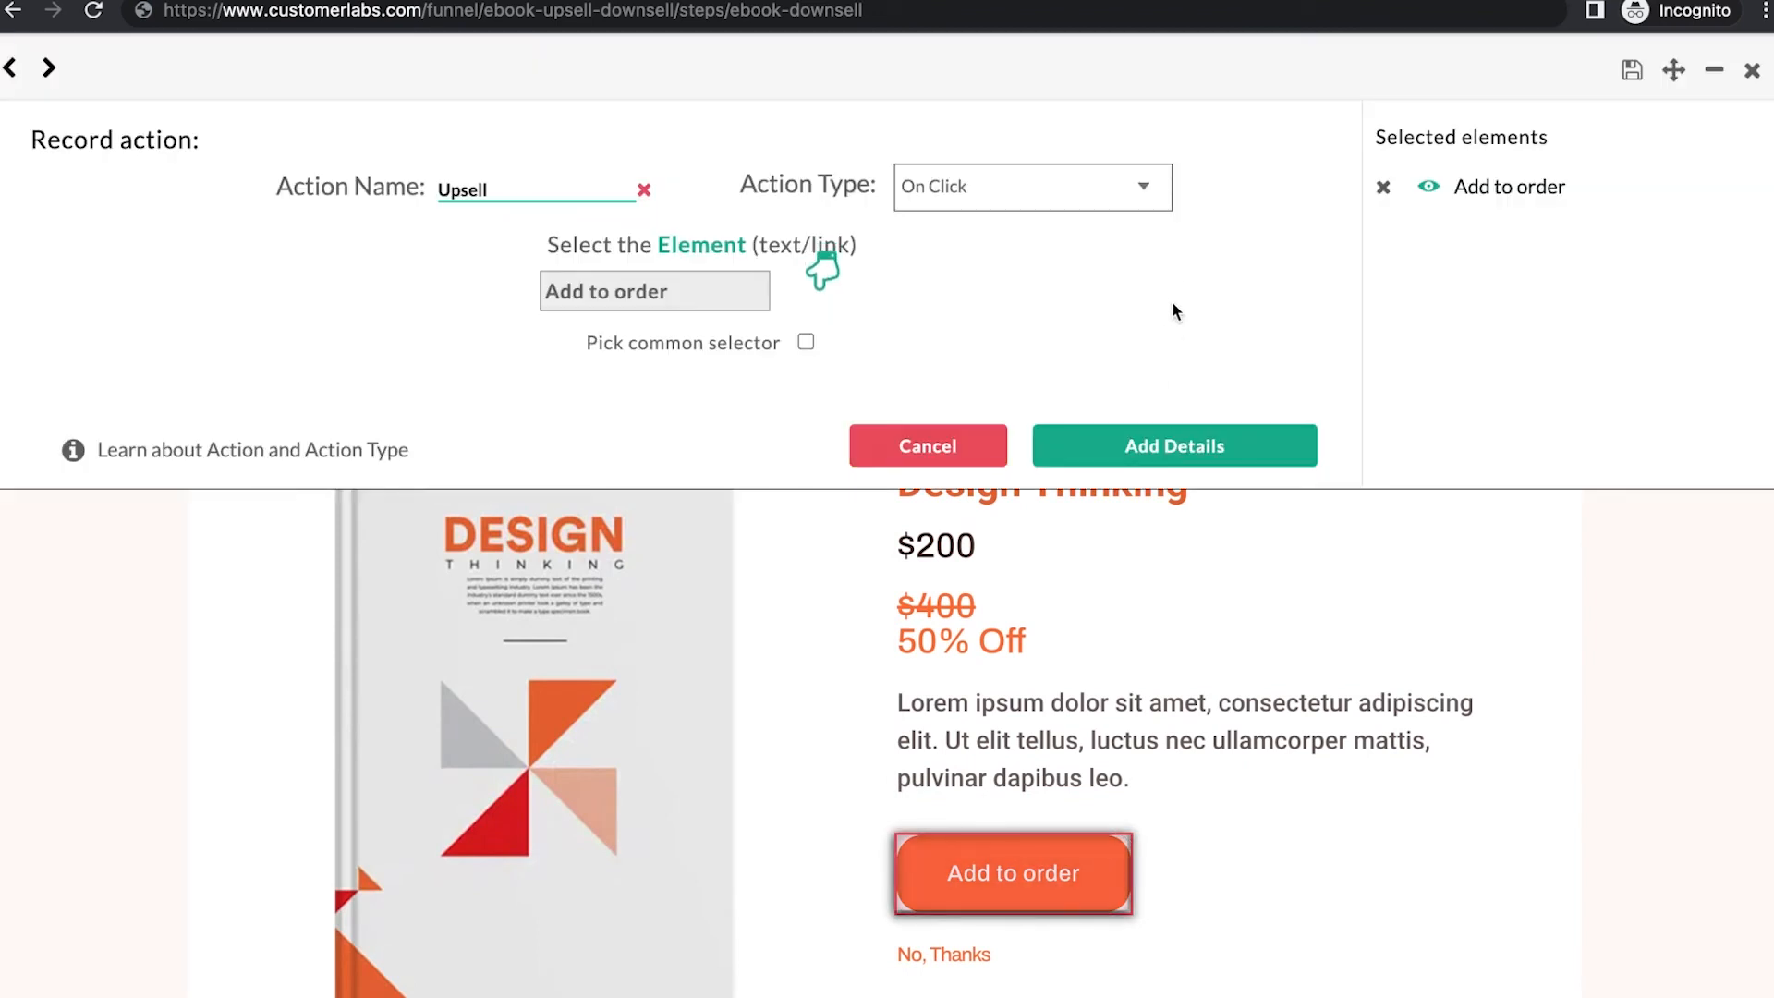
click(1173, 447)
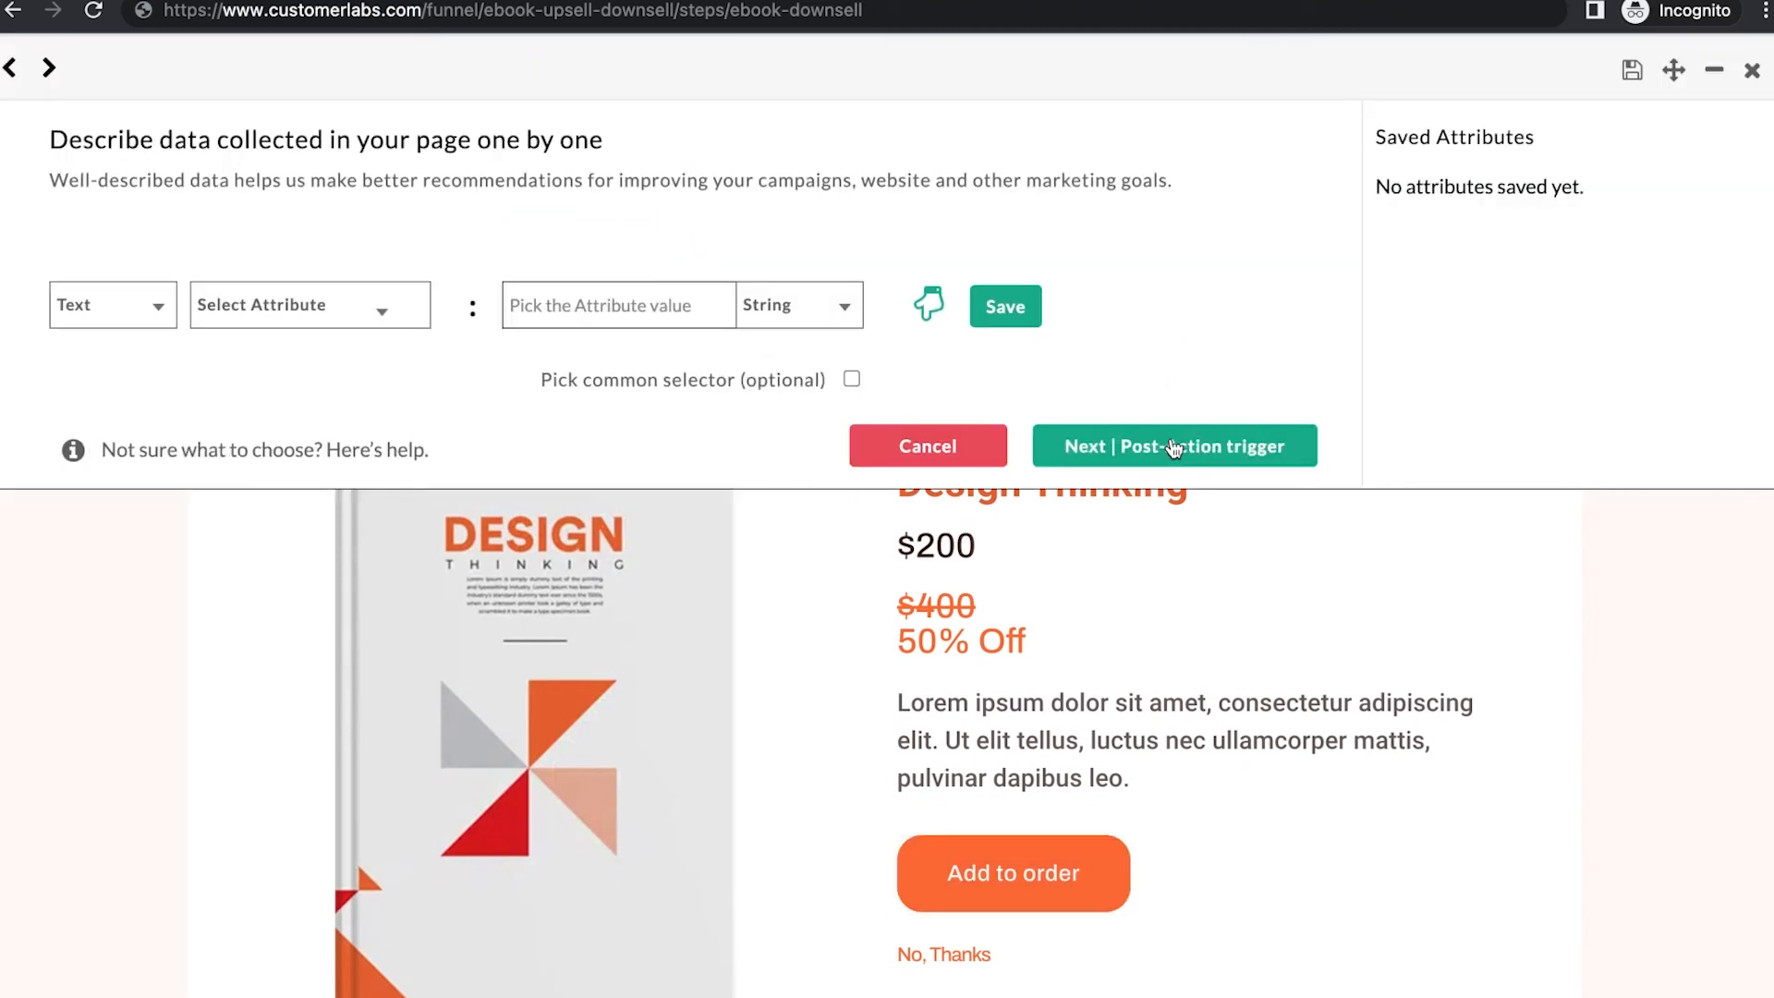
Add a custom Text attribute named product_price of type Number, take its value from the $200 price and save it.
click(393, 310)
click(356, 333)
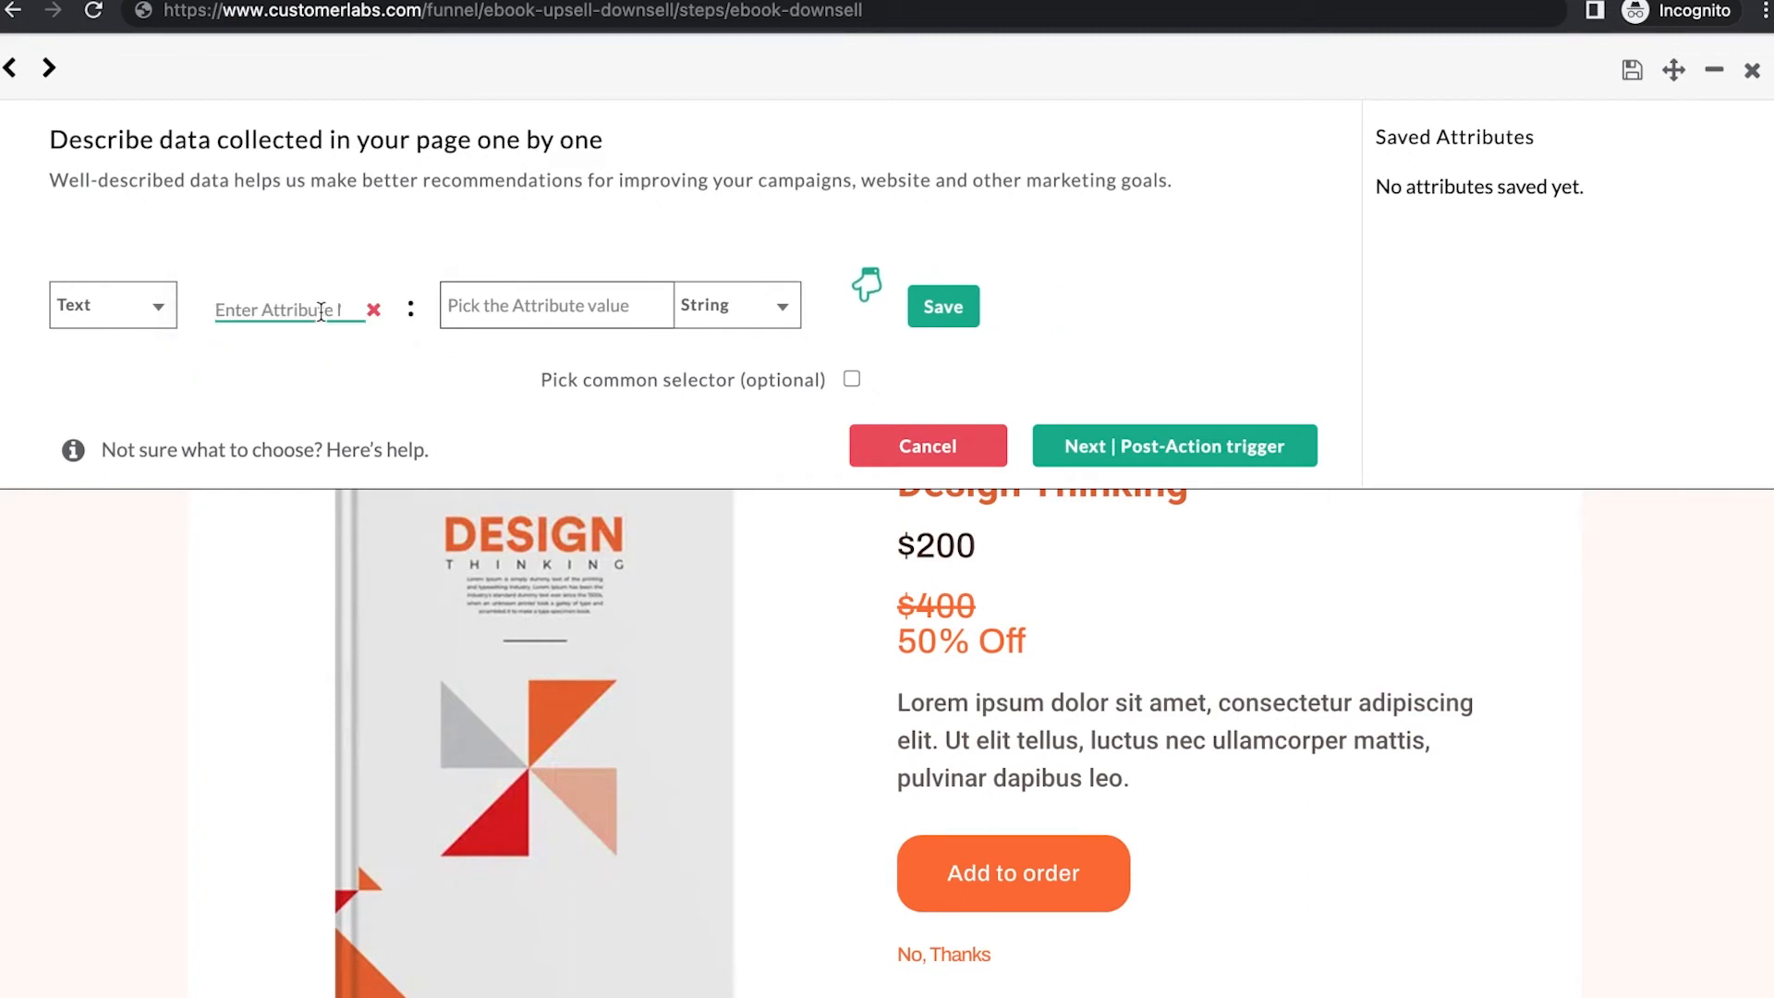
click(321, 312)
text(product_price)
click(781, 307)
click(751, 335)
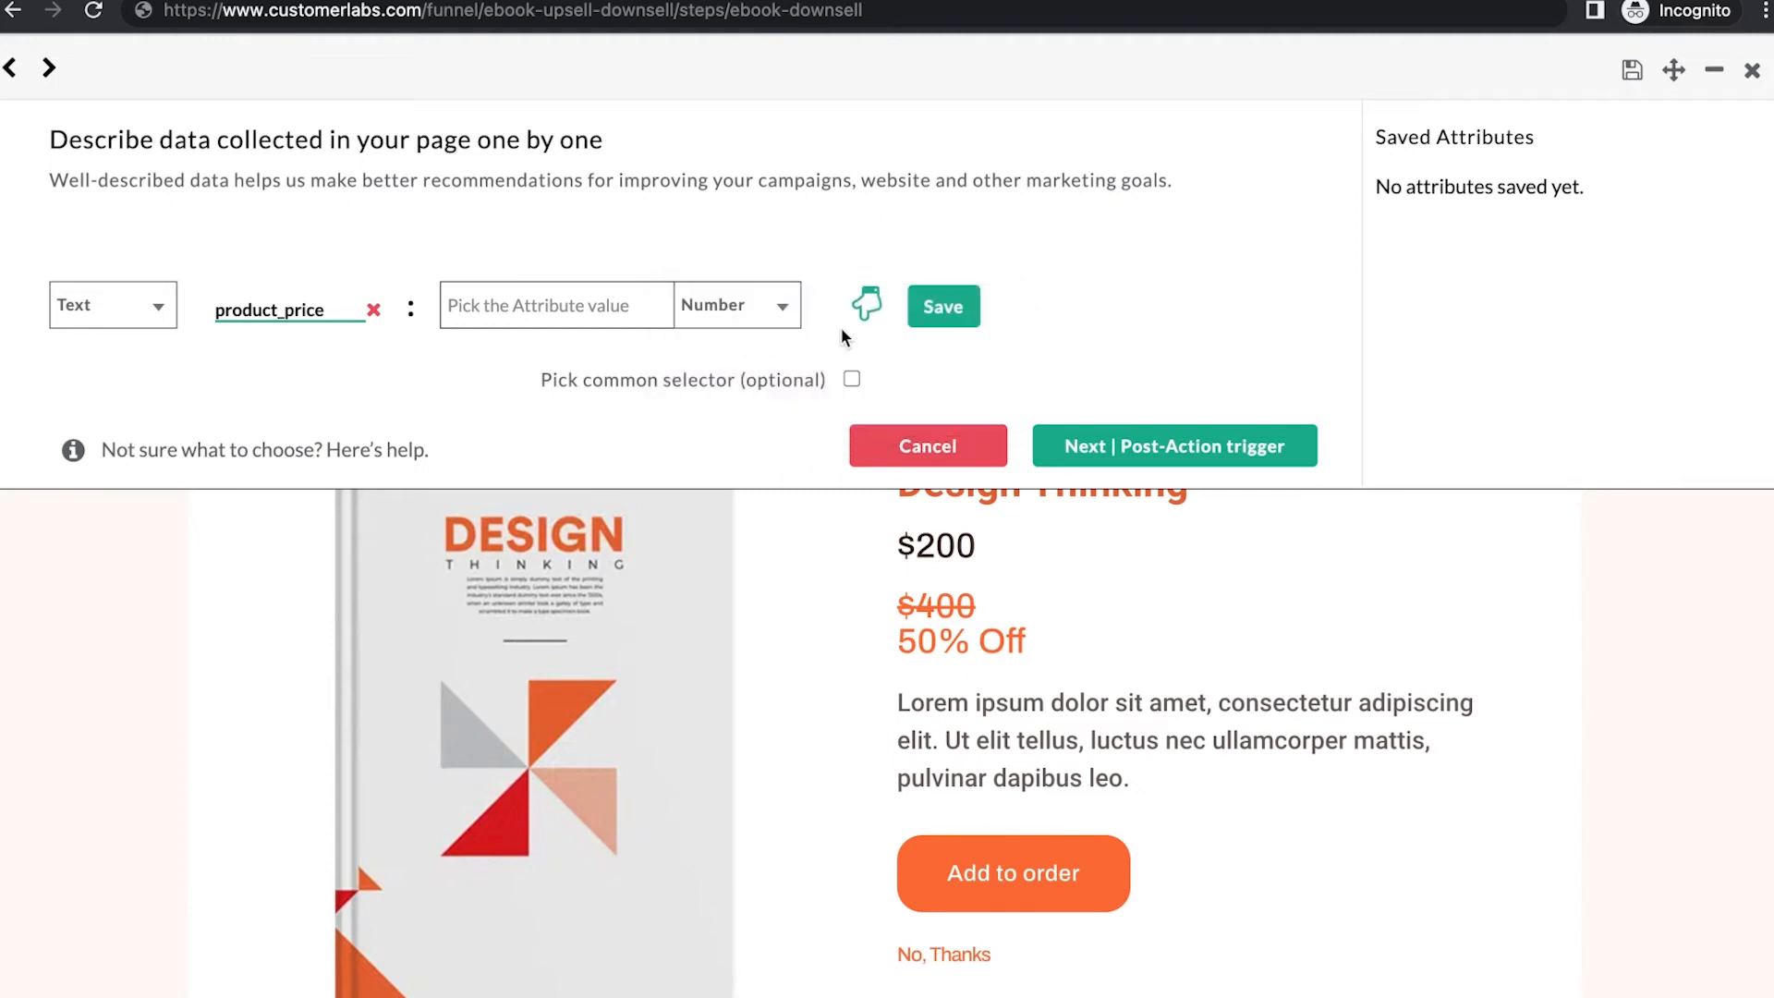
click(873, 307)
click(958, 547)
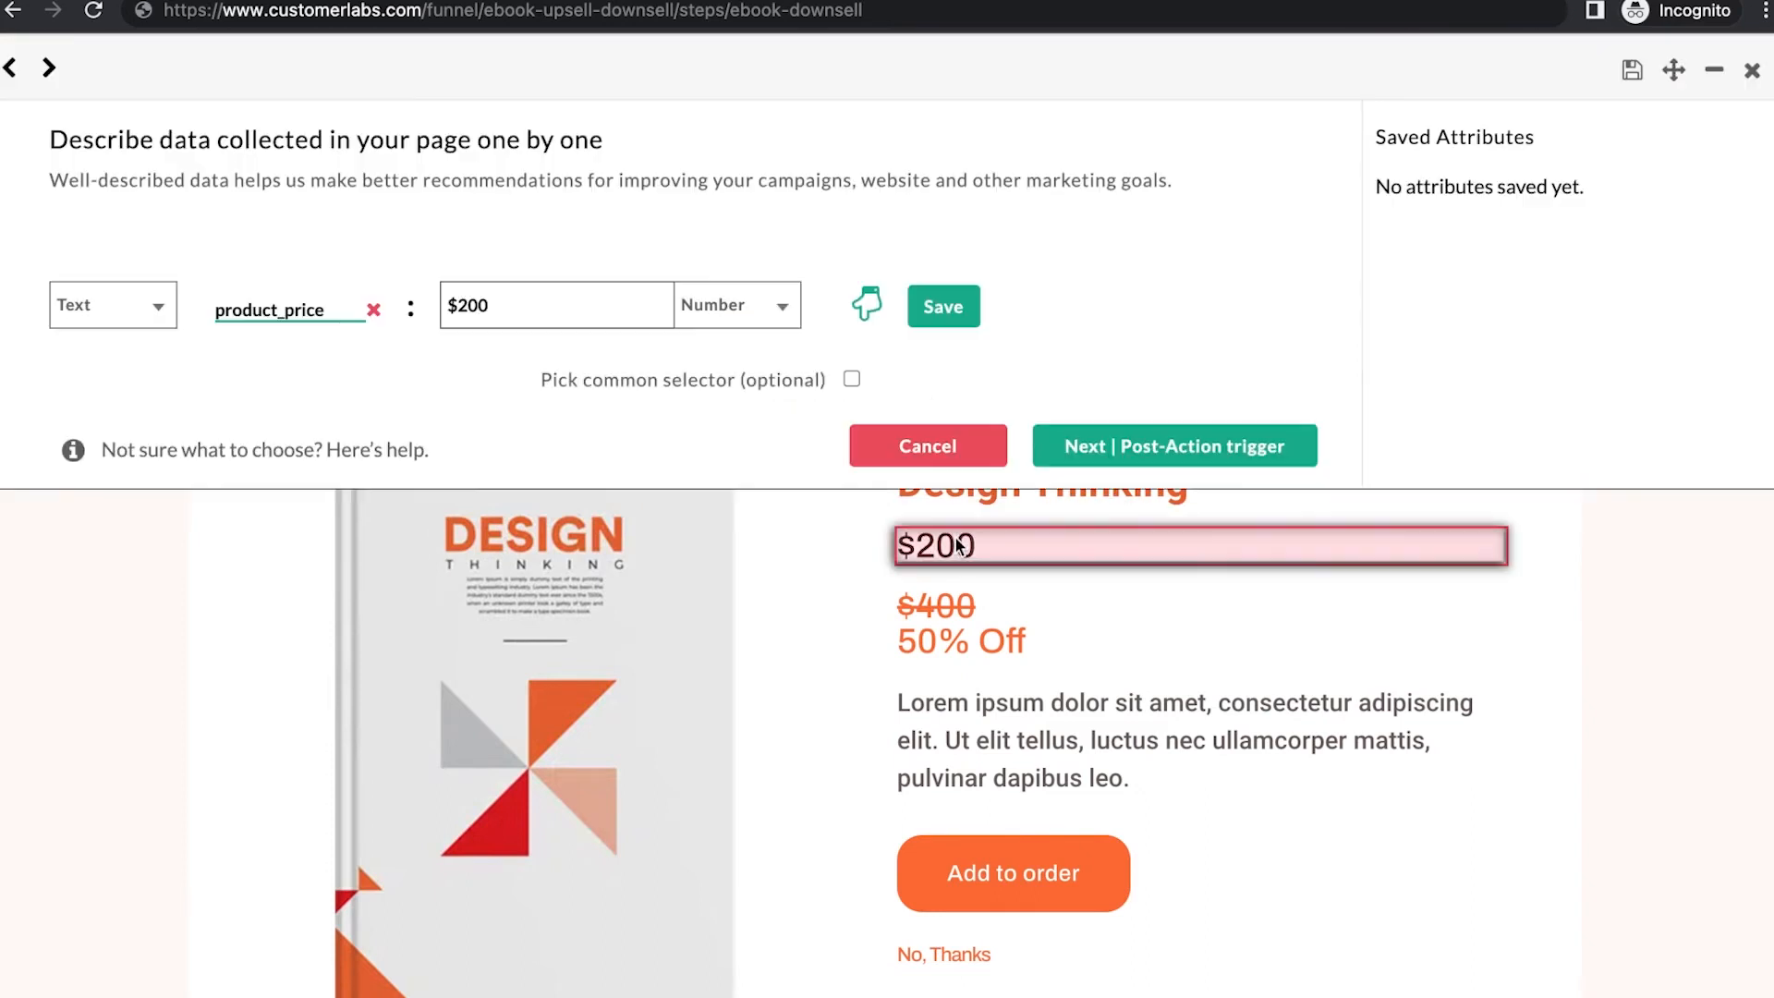
click(943, 315)
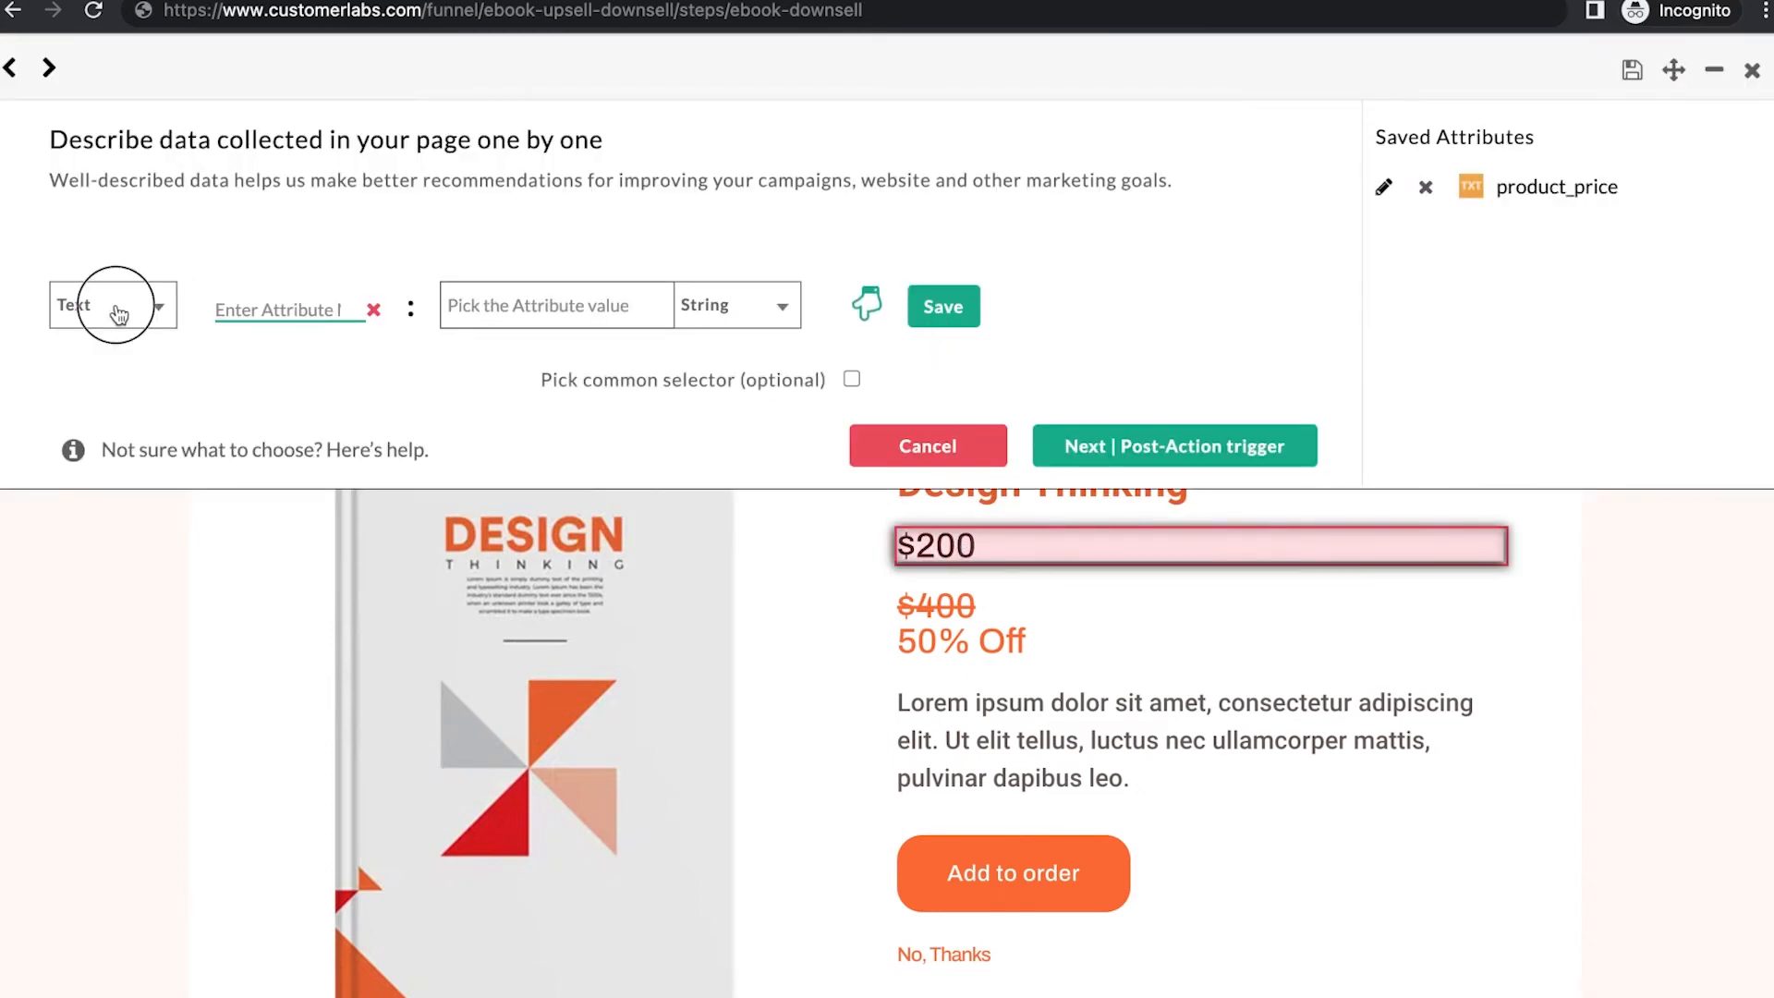
Add a custom Javascript attribute named currency with the string expression "USD" to the Upsell action, verify it and save it.
click(116, 307)
click(127, 360)
click(275, 313)
text(currency)
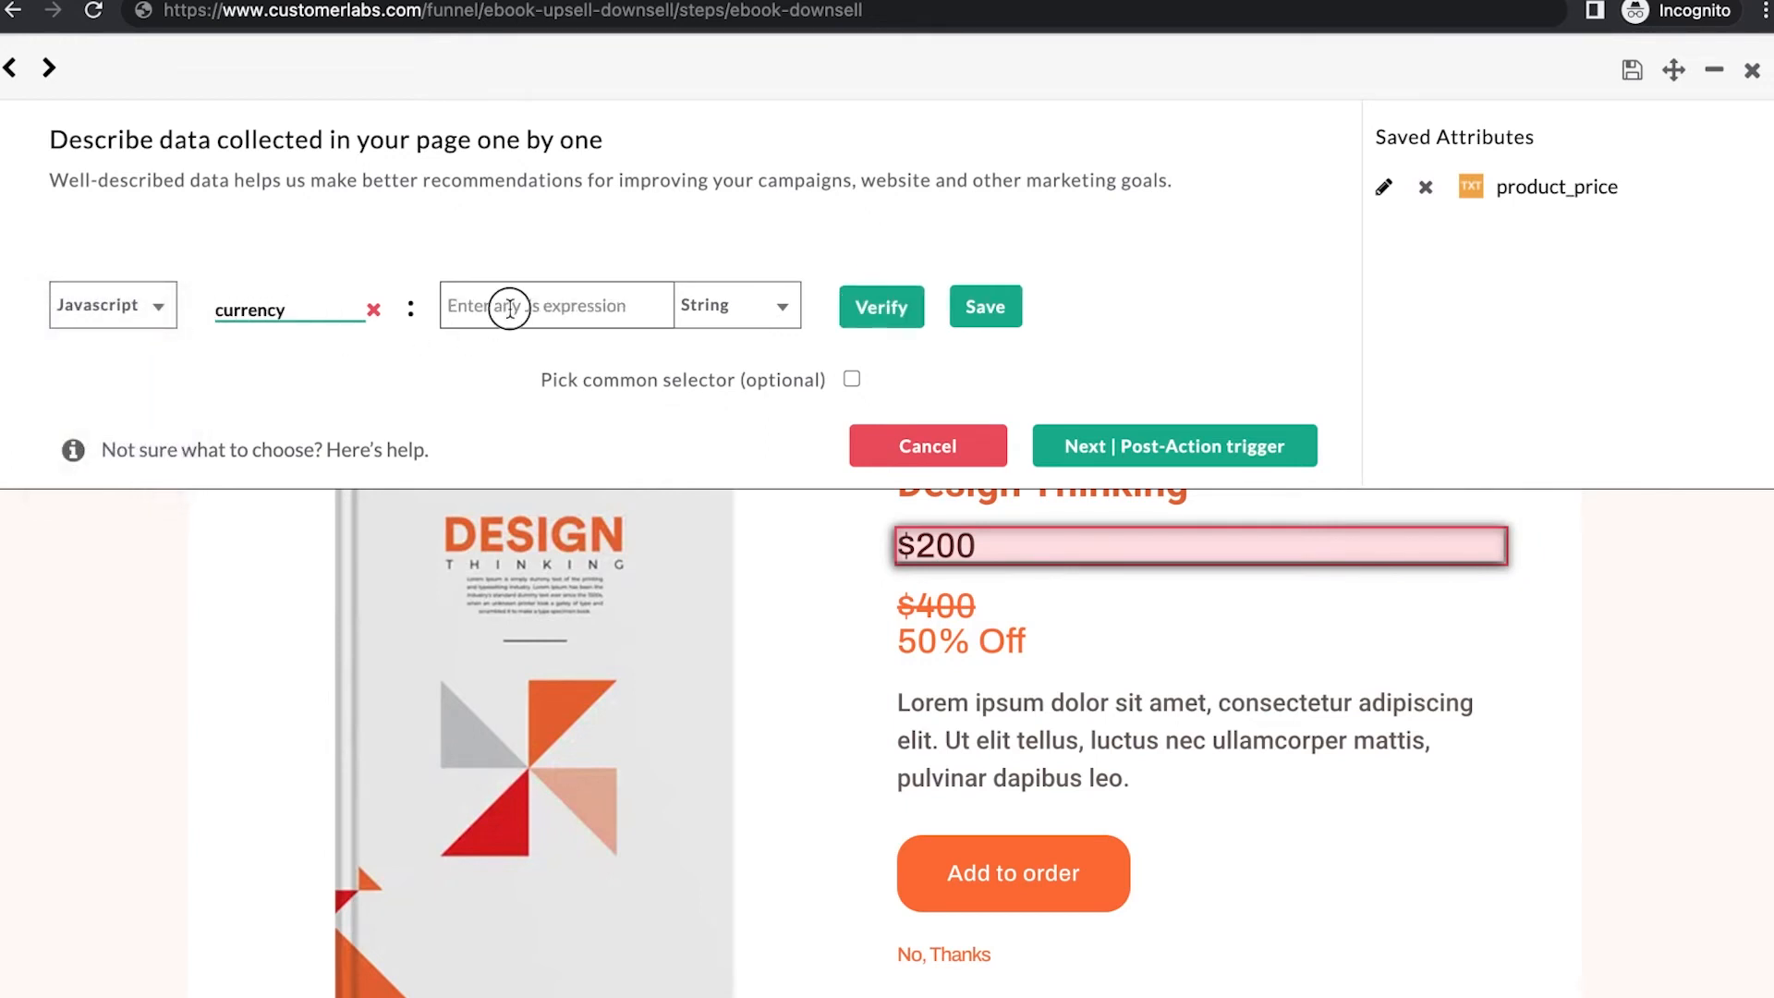
click(510, 308)
text("USD)
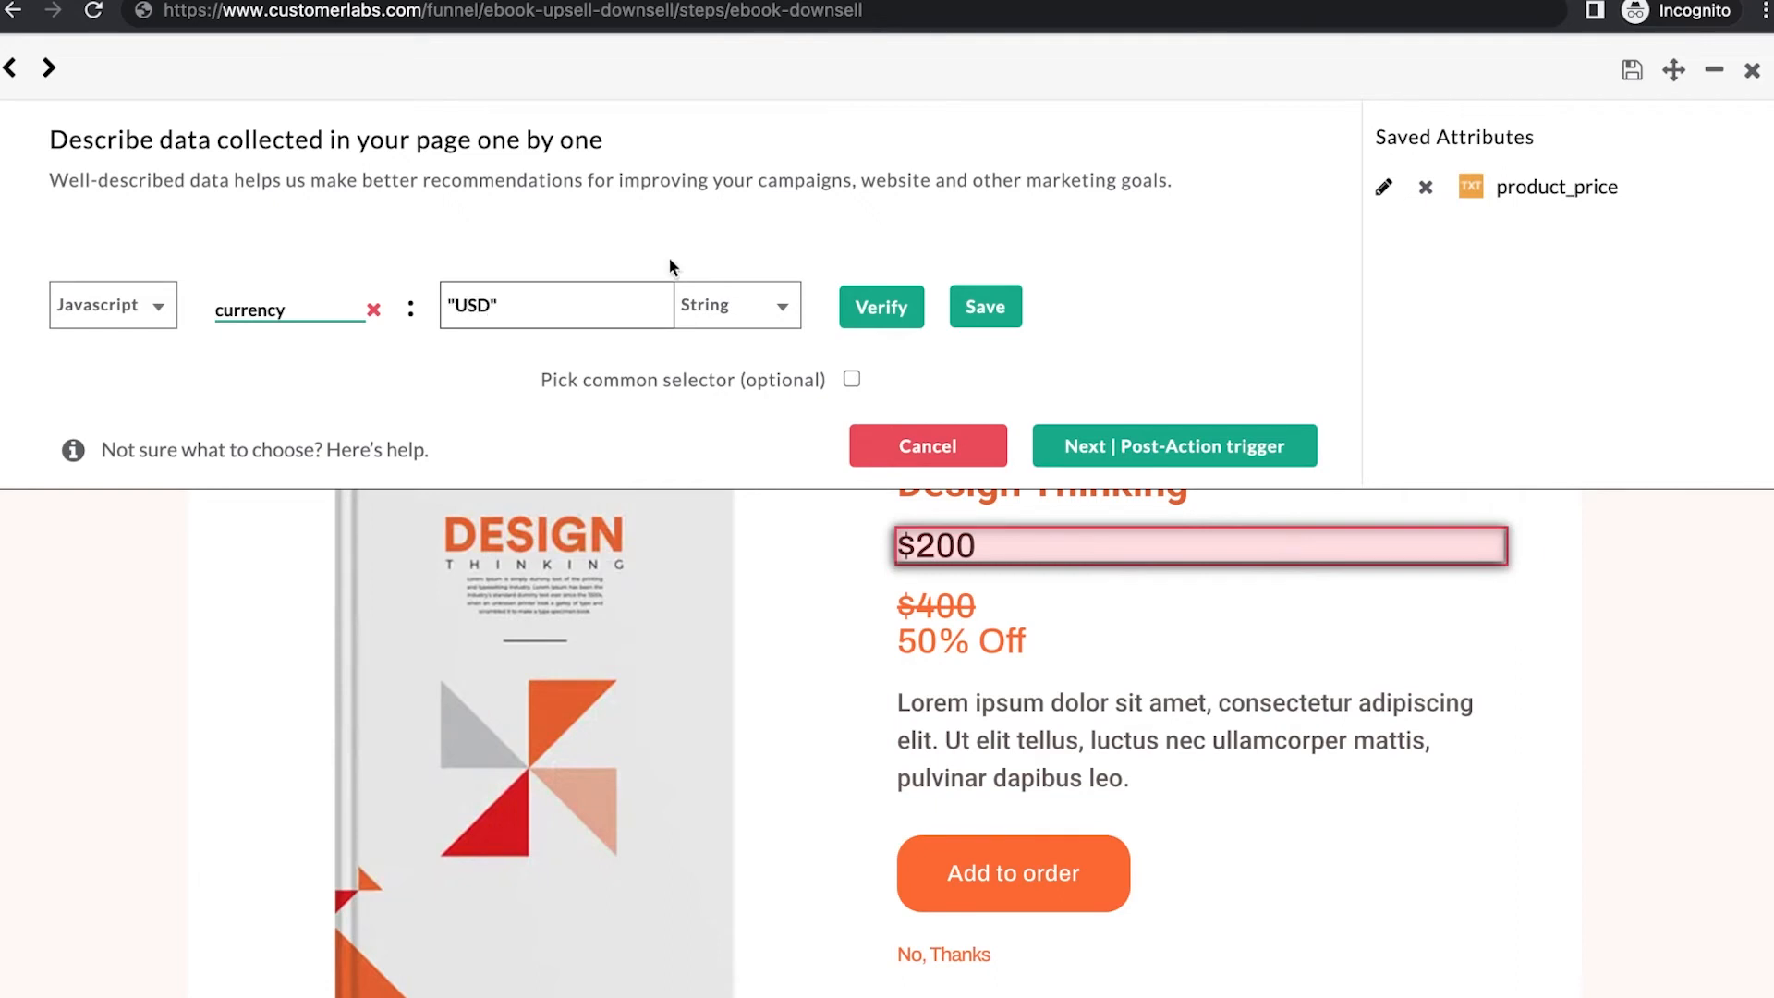
click(868, 308)
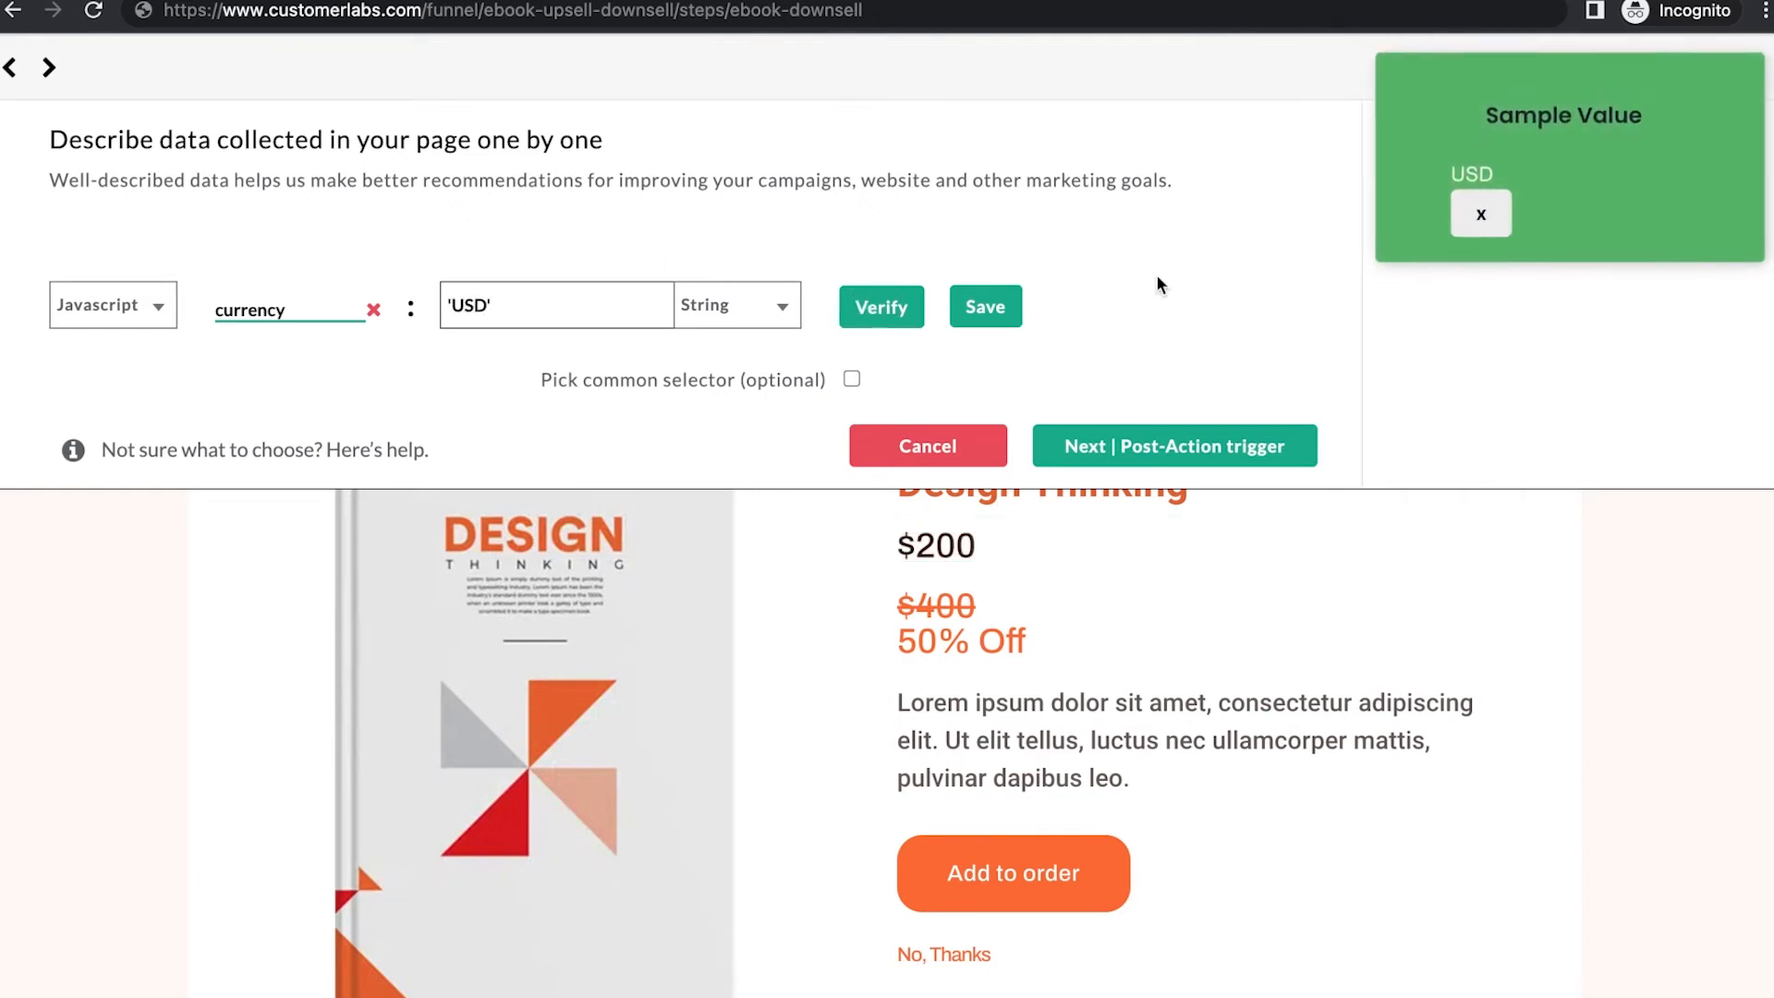
click(990, 309)
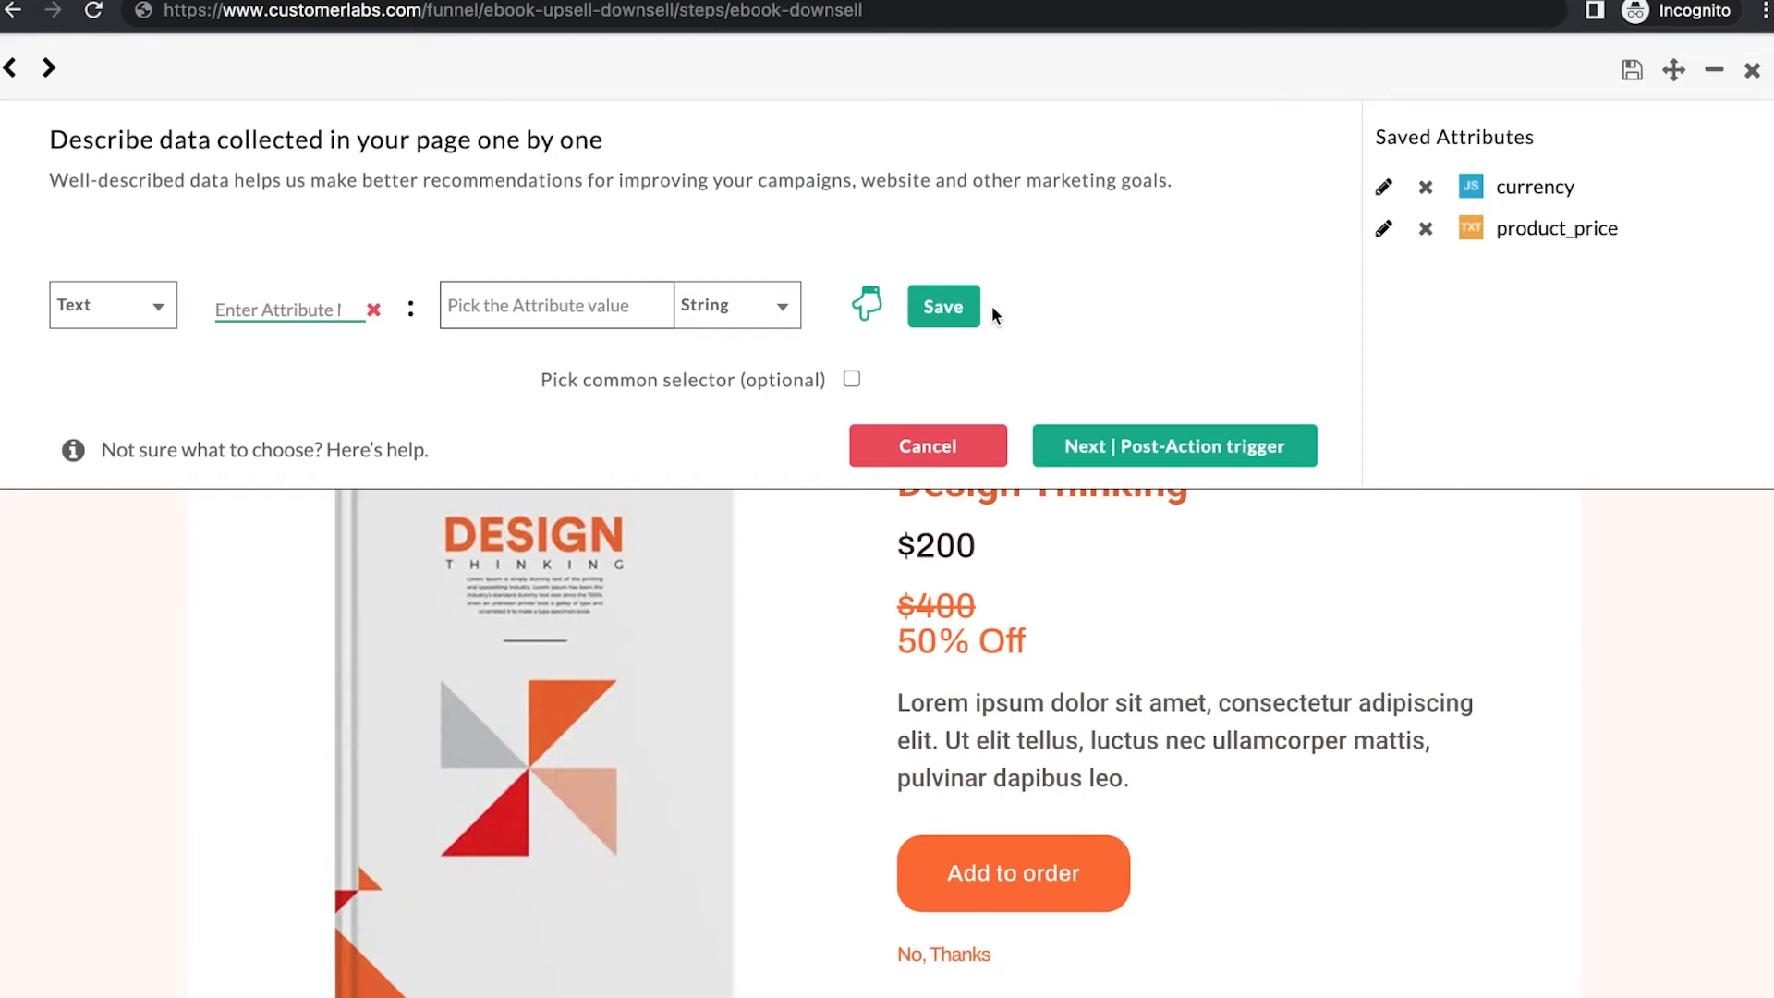
Save the success path /funnel/ebook-upsell-downsell/steps/ebook-thank-you-2/ as the Upsell action's post-action trigger.
click(1140, 450)
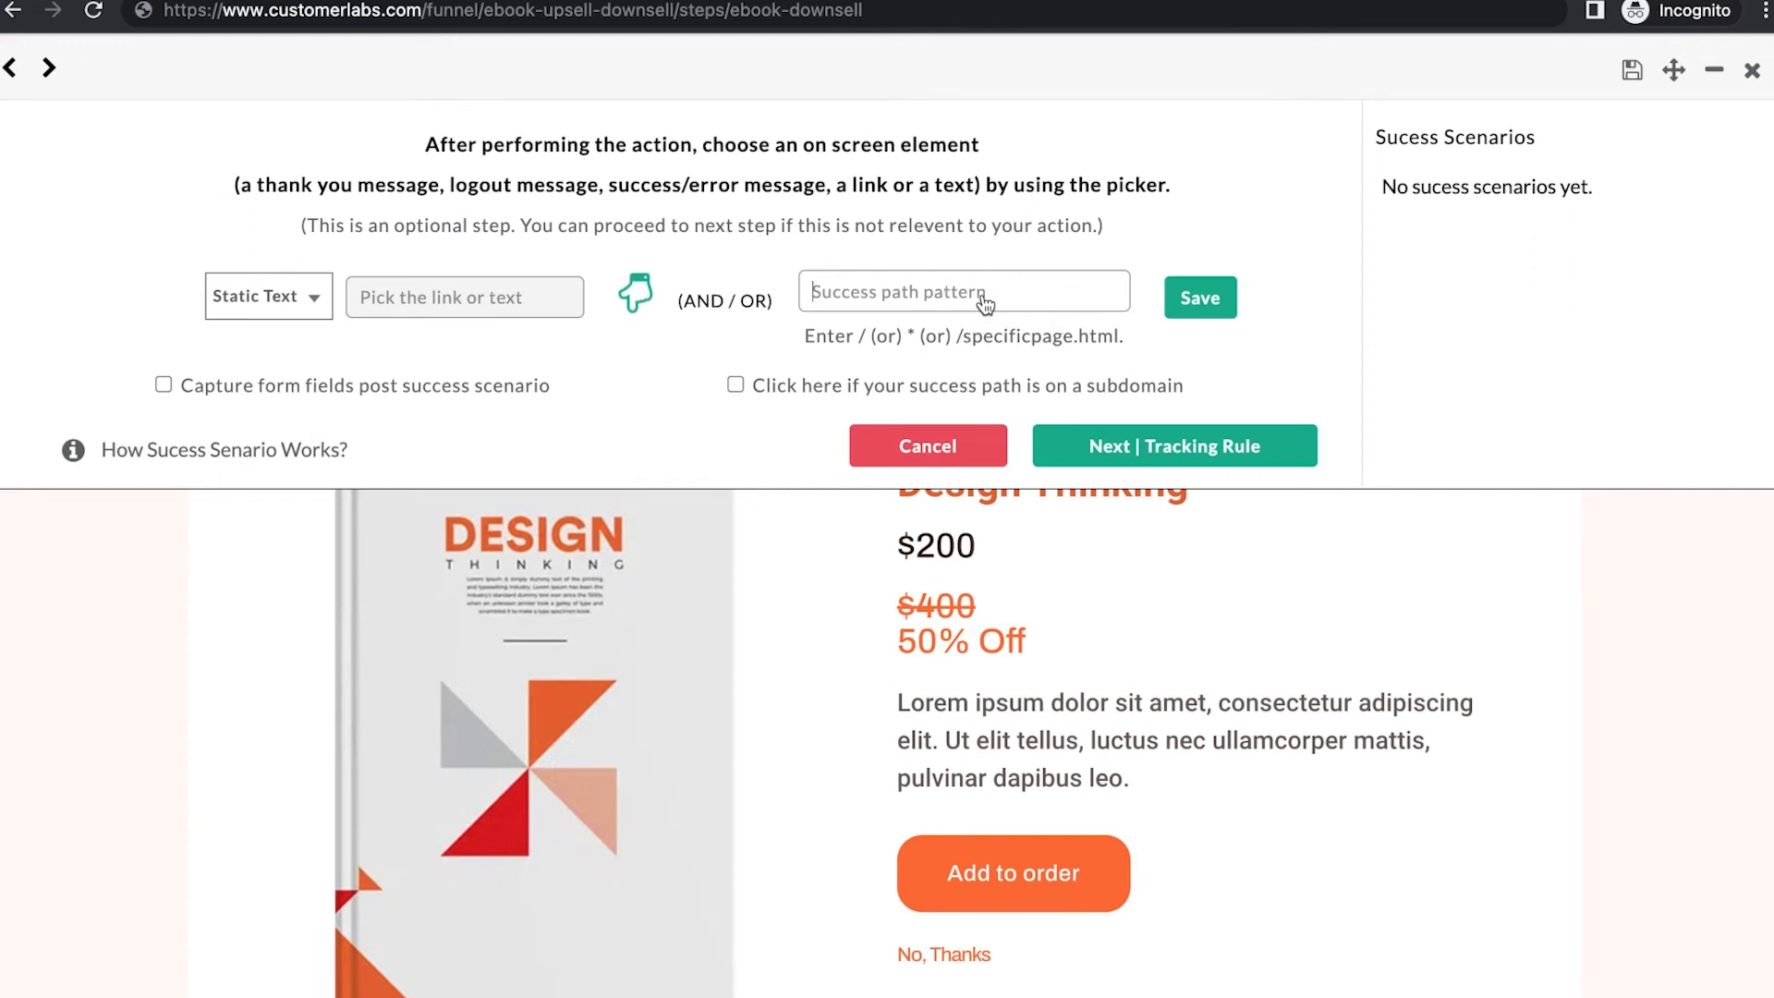
key(ctrl+v)
text(/)
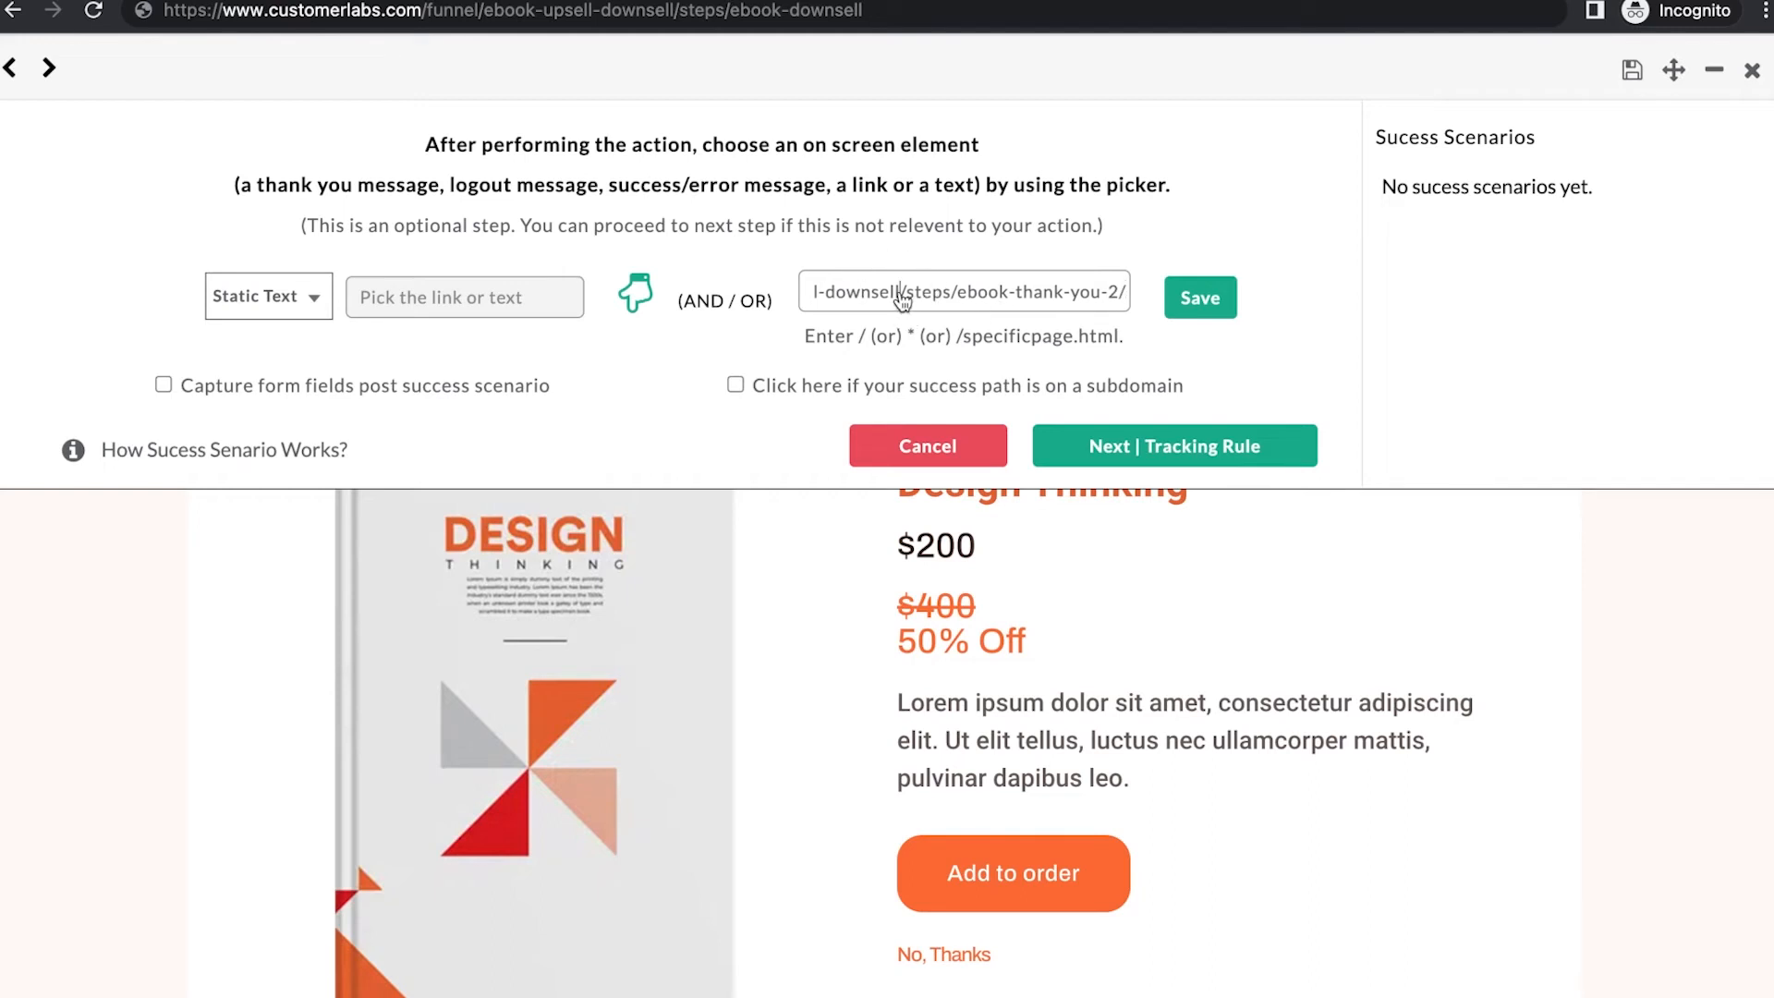
click(1198, 297)
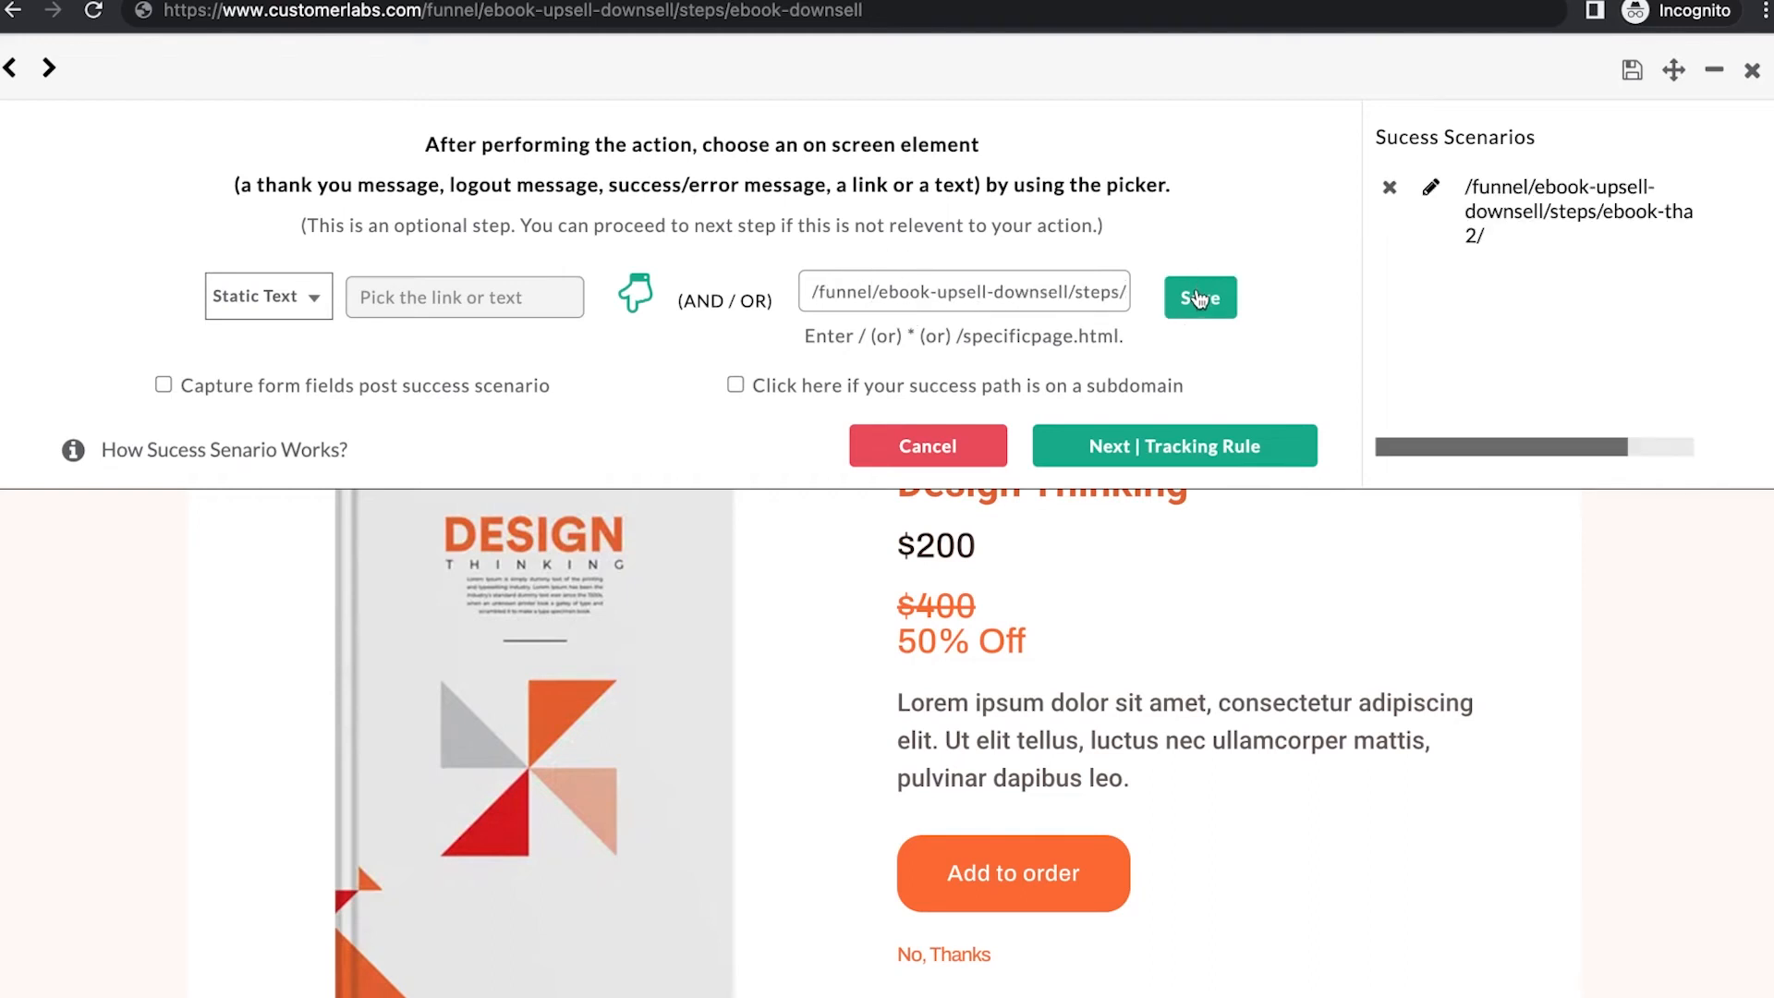
Add a tracking rule for the current page to the Upsell action and save the action.
click(1205, 454)
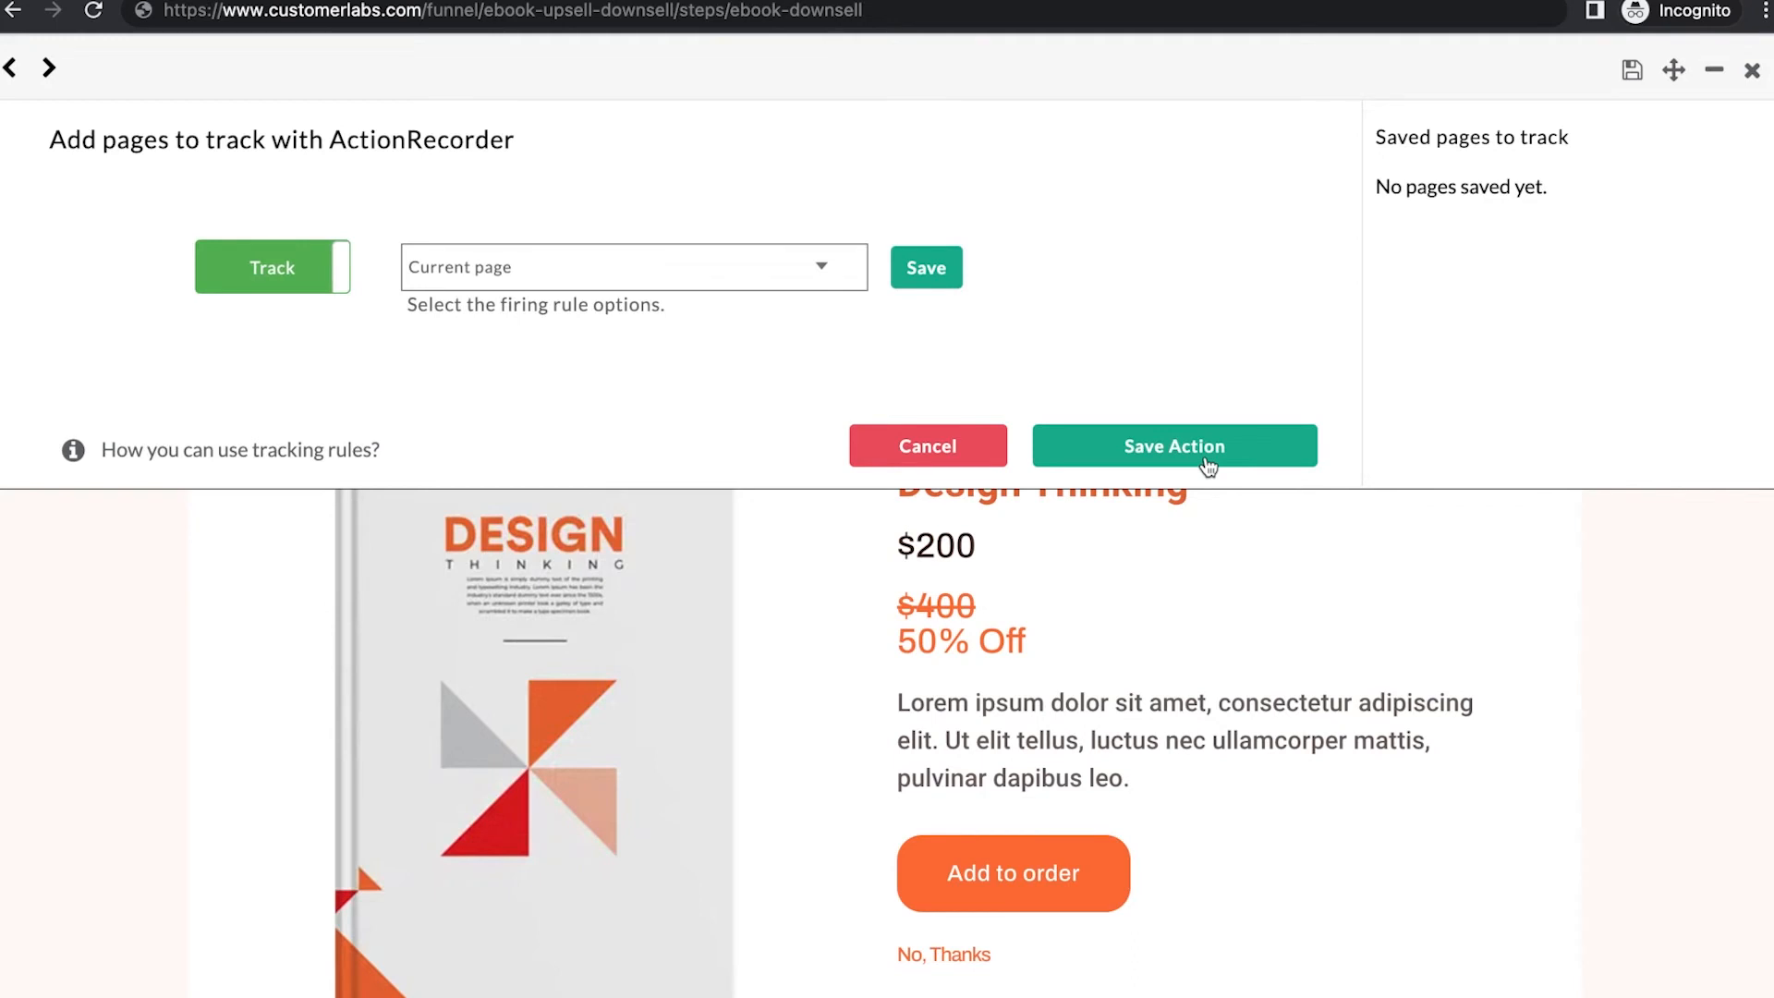
click(796, 271)
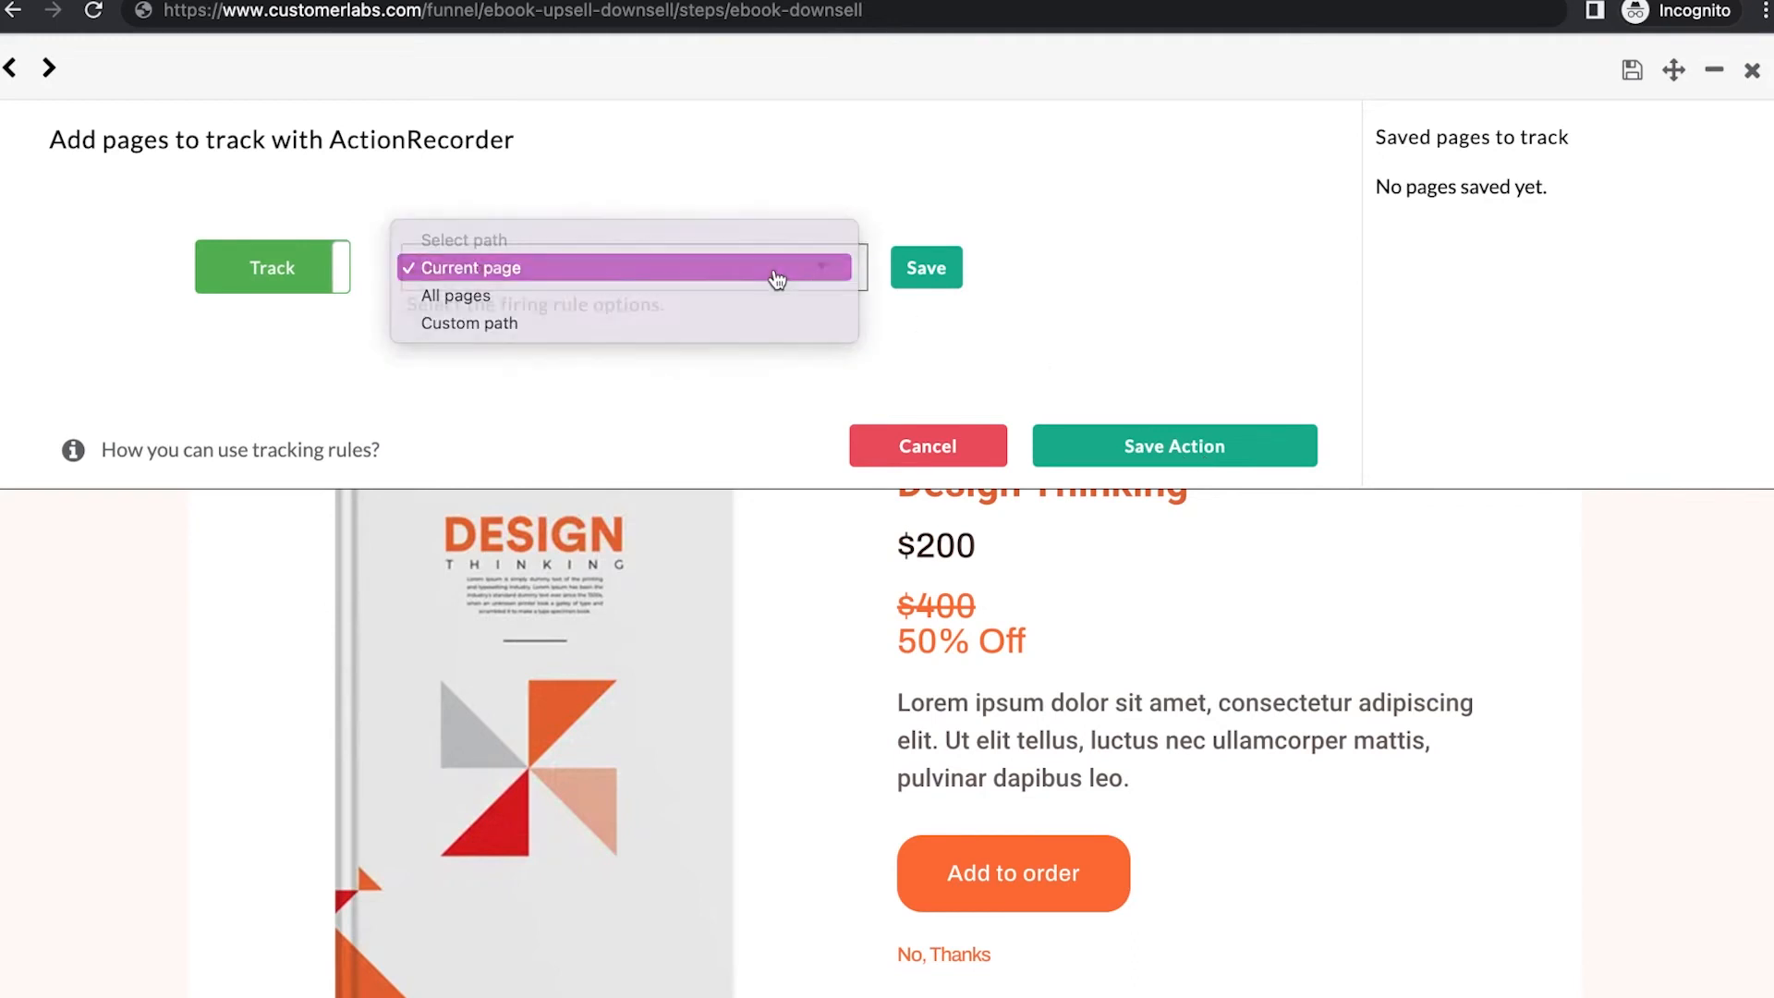
click(777, 279)
click(915, 277)
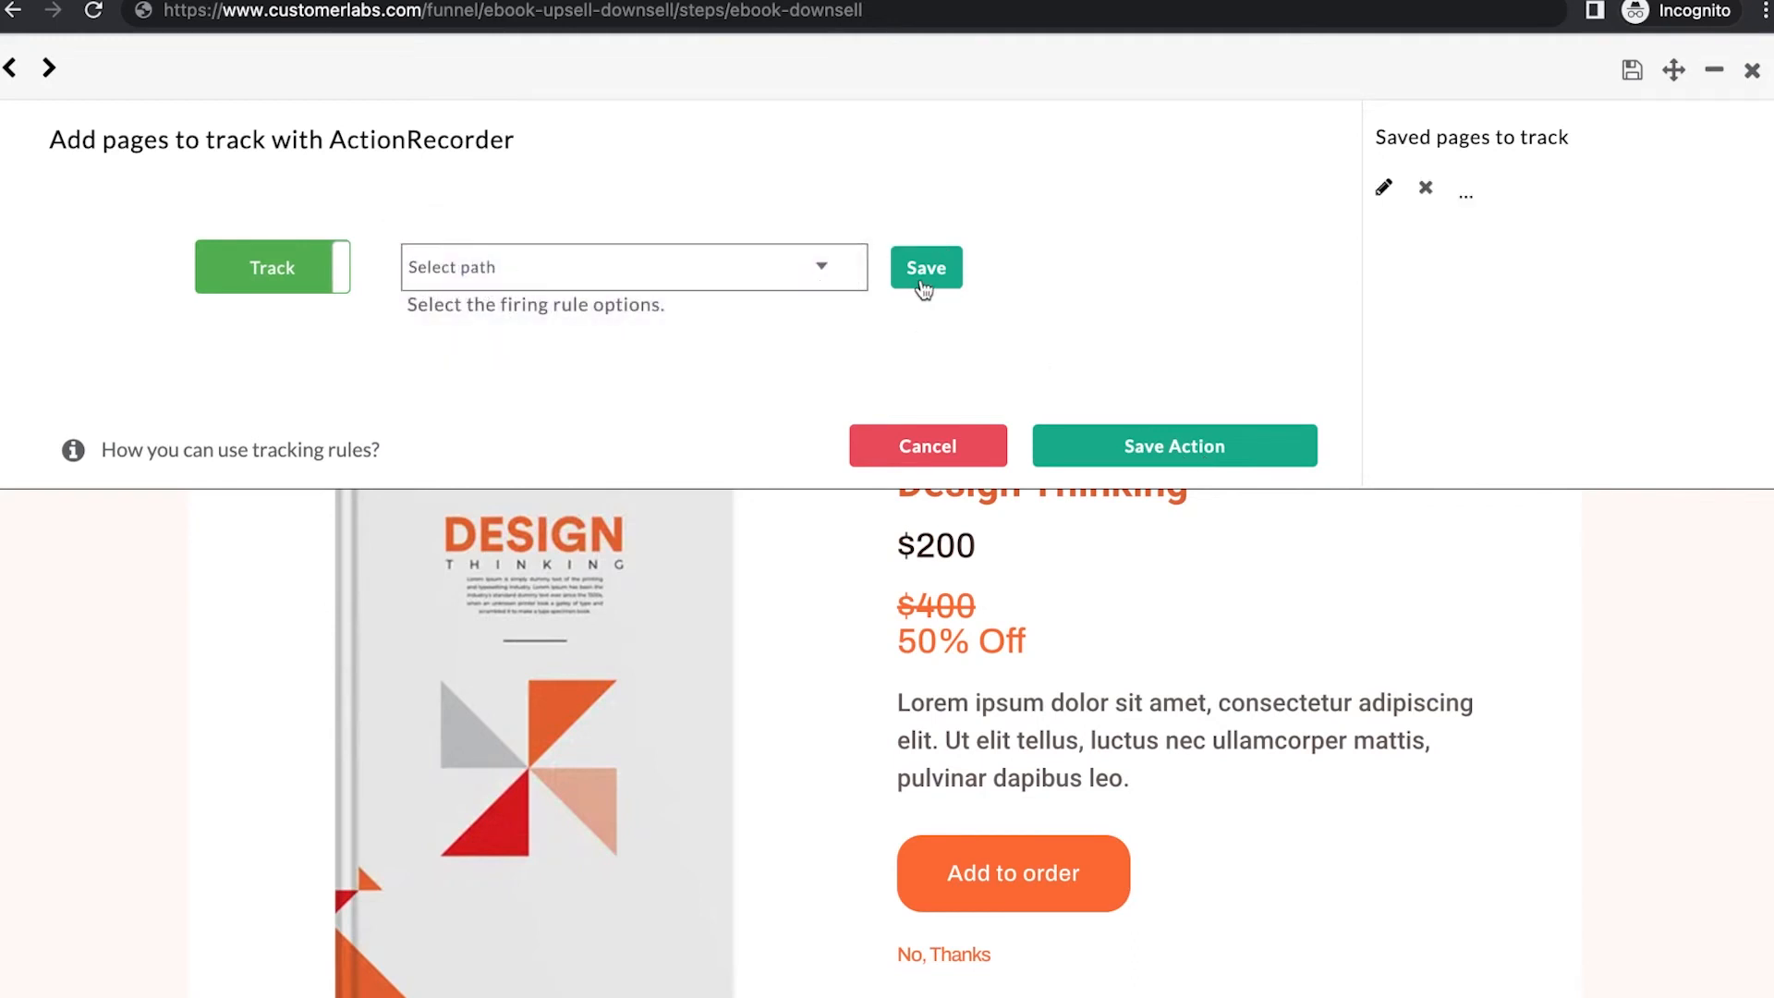
click(1144, 460)
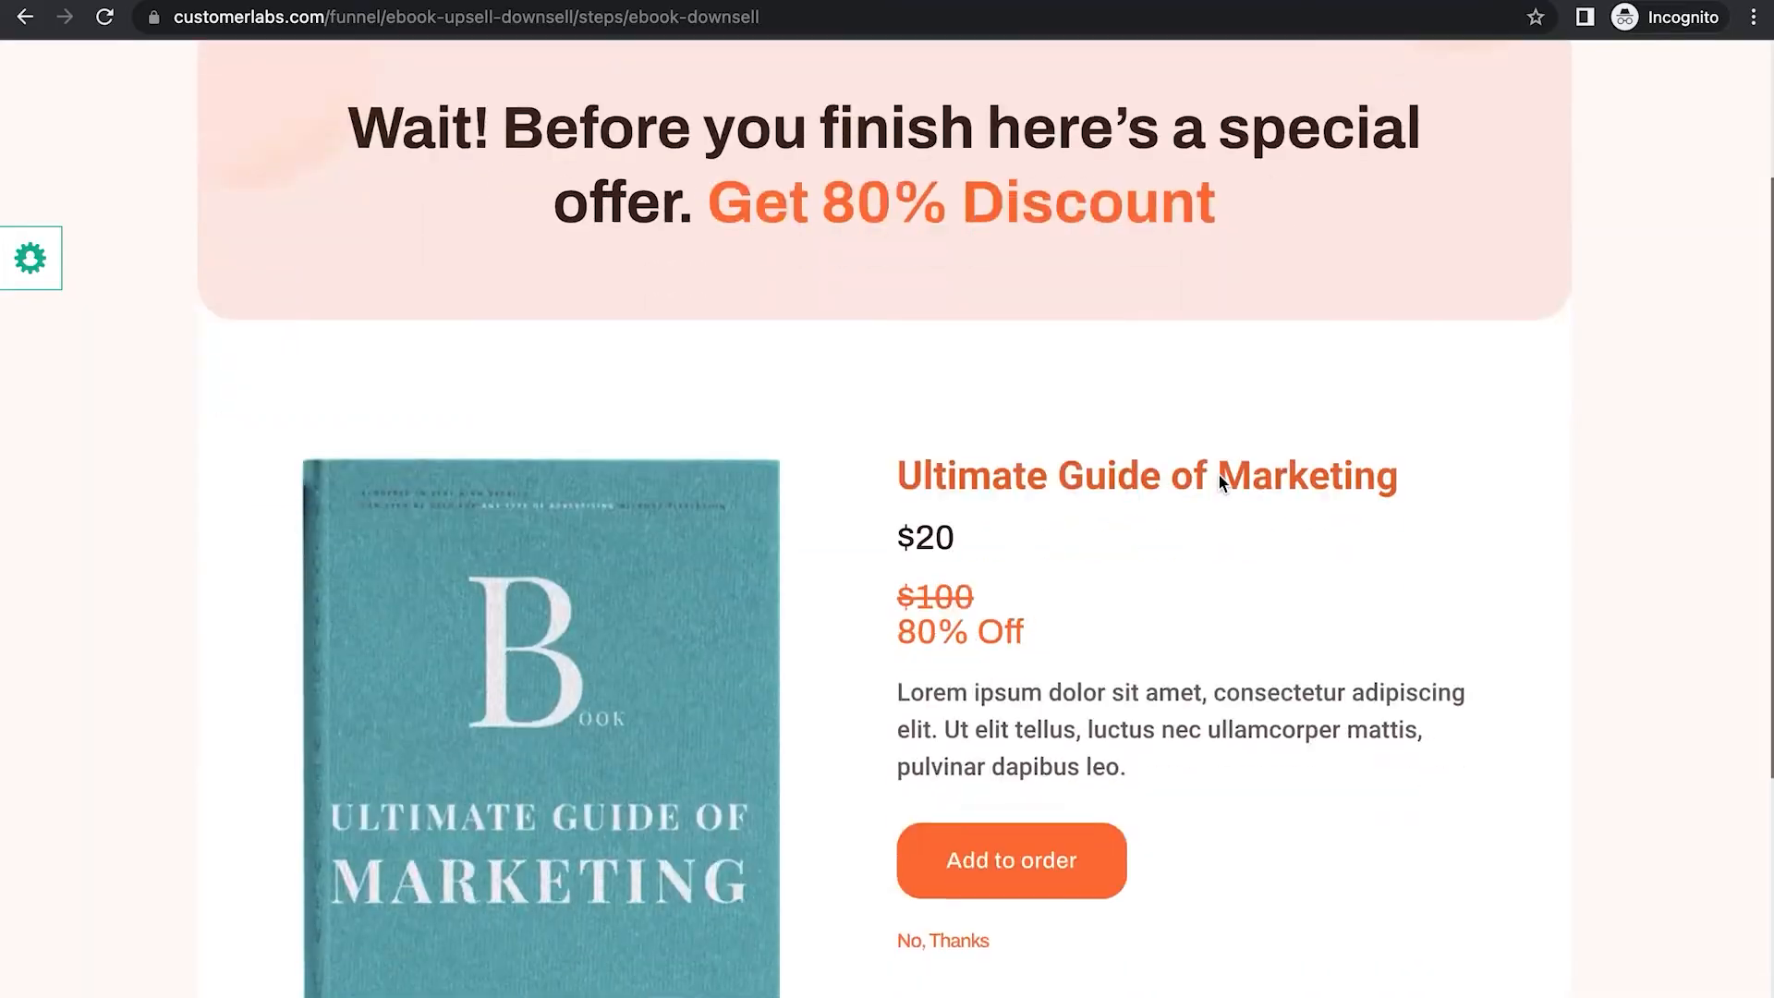
Start recording a custom On Click action named downsell for the Ultimate Guide of Marketing offer on the ebook-downsell page.
scroll(1218, 473, down, 3)
scroll(1218, 473, up, 6)
click(47, 266)
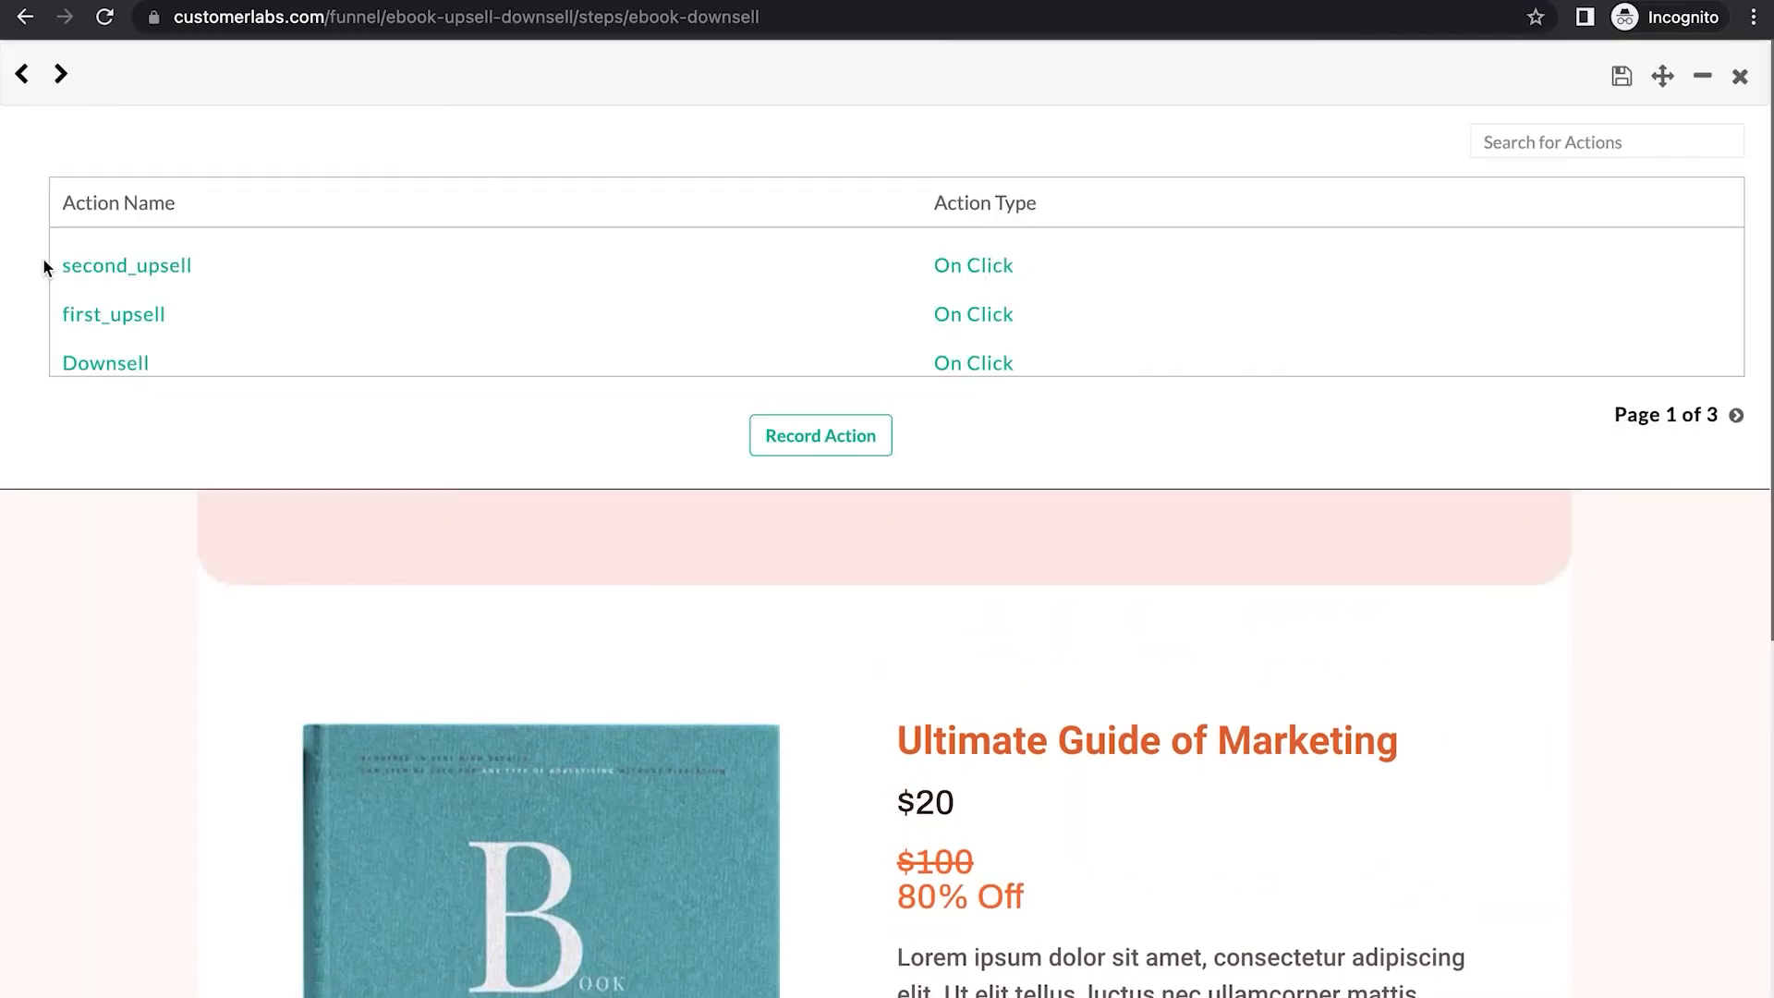
click(863, 444)
click(608, 262)
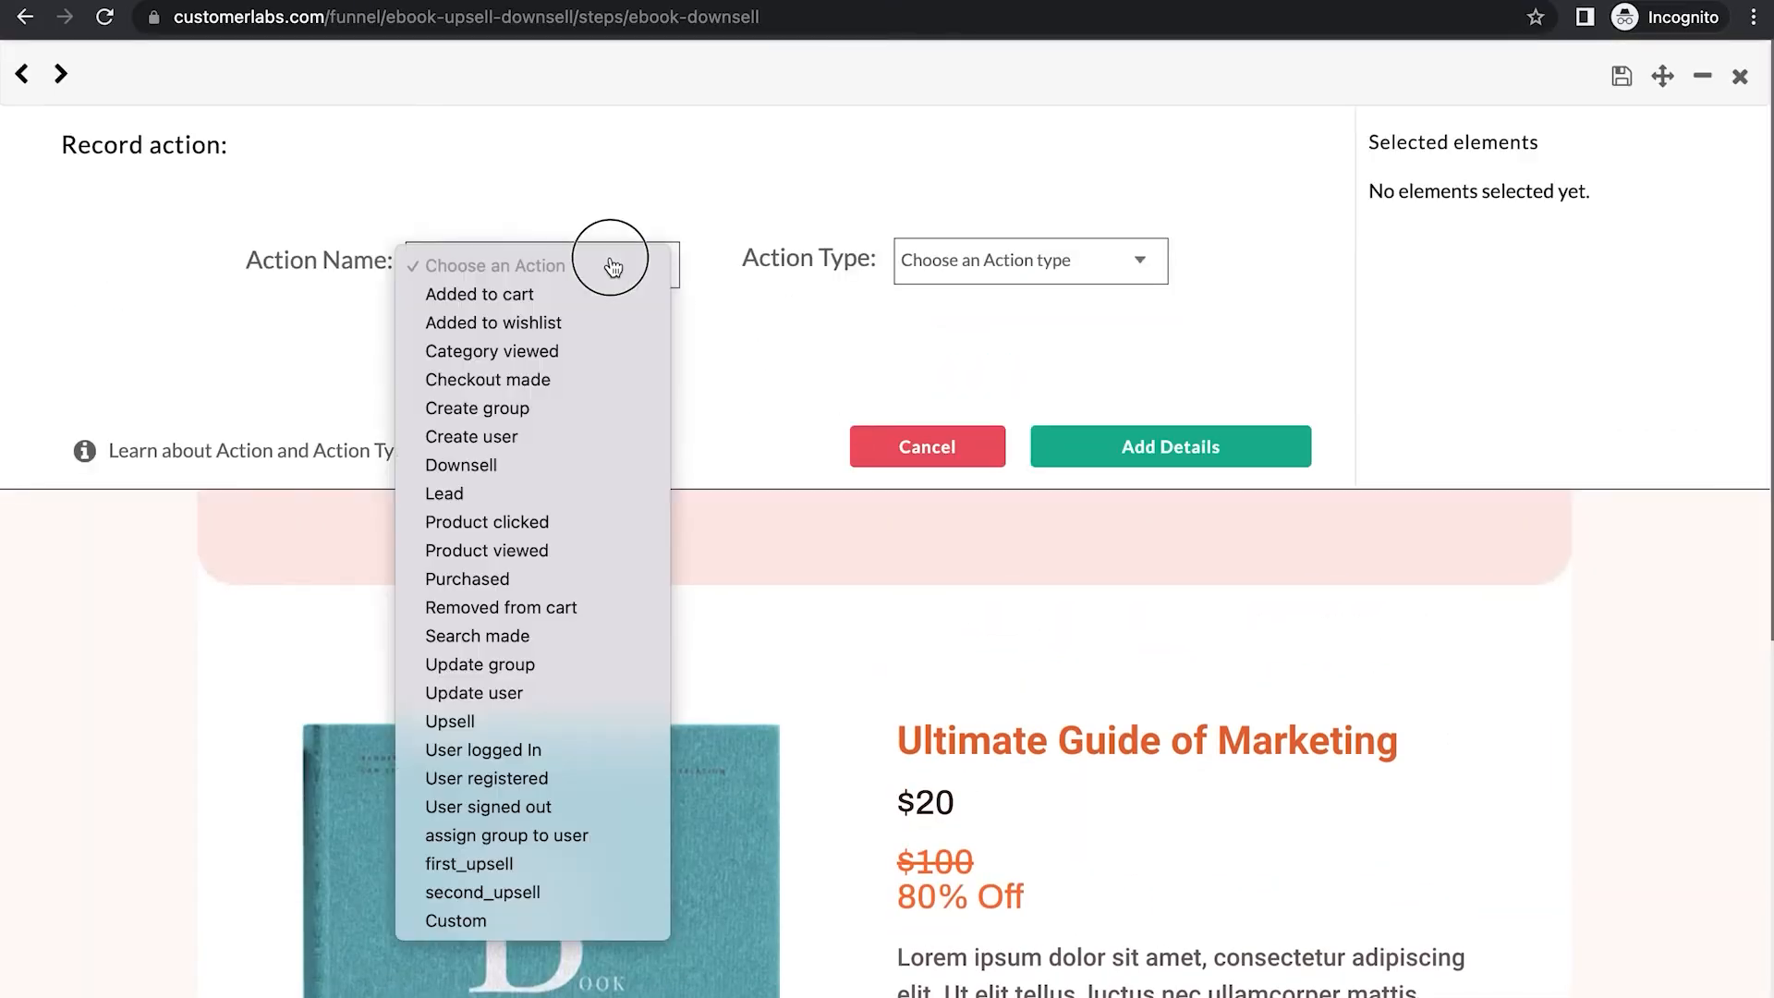
click(463, 920)
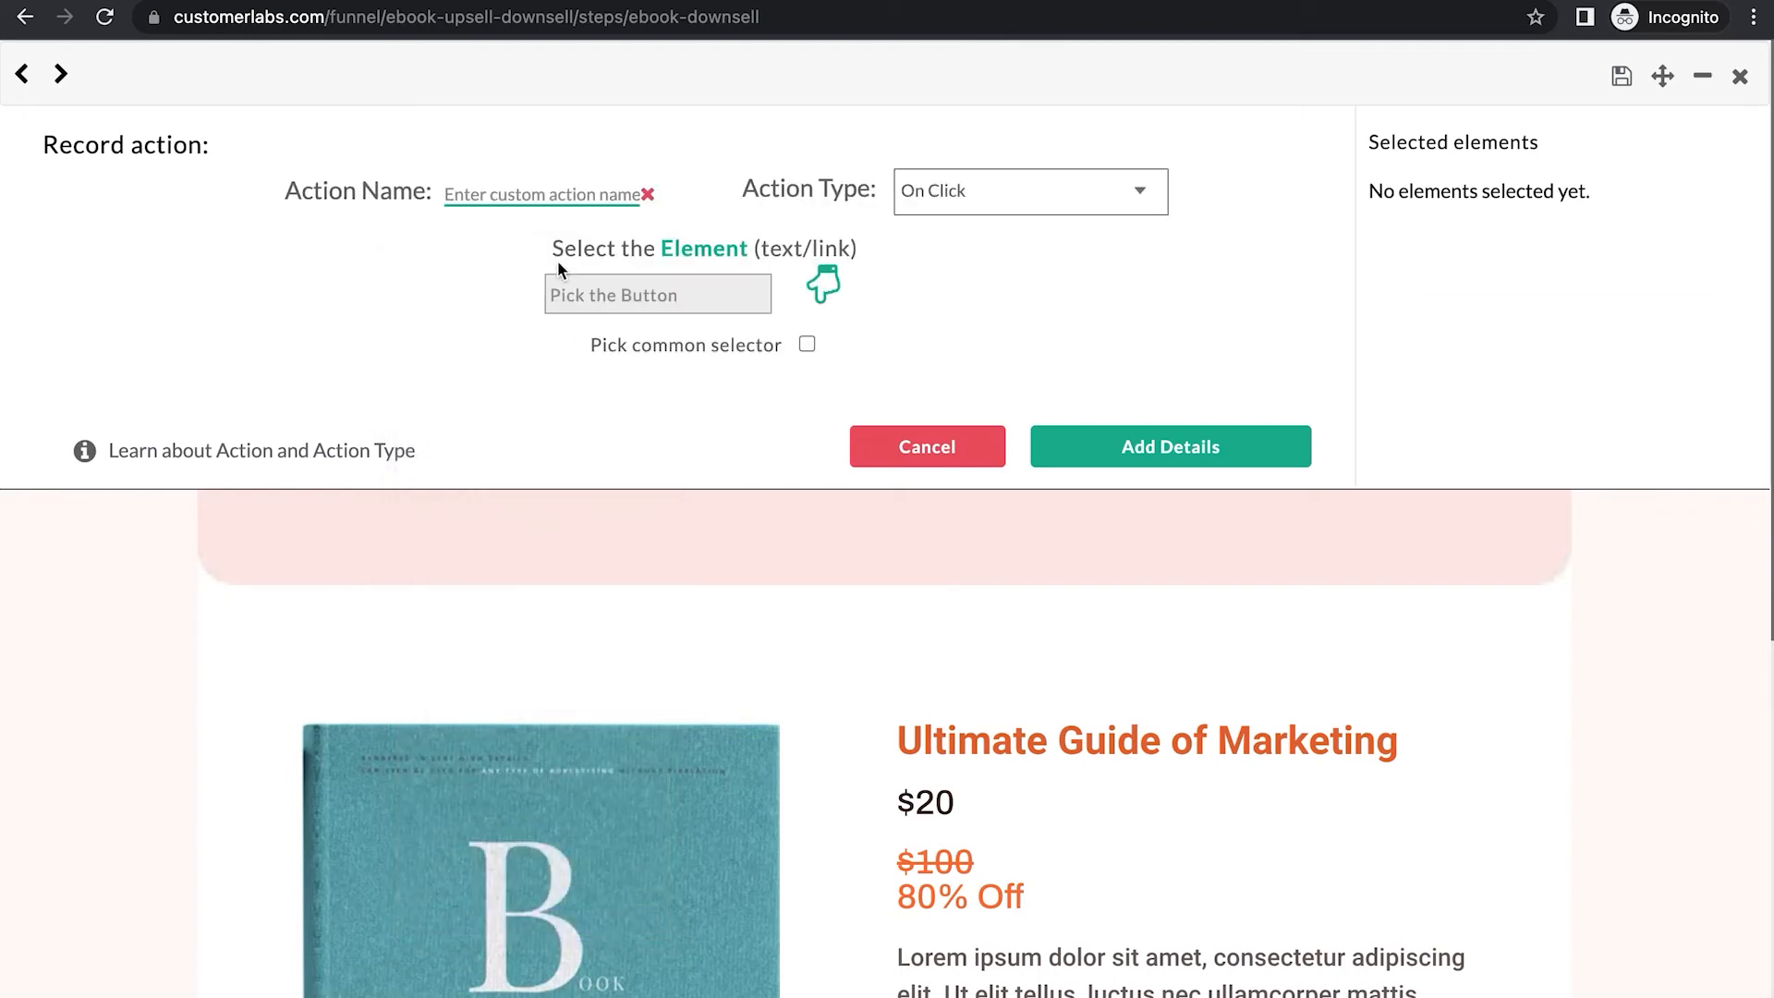
click(553, 194)
text(downsell)
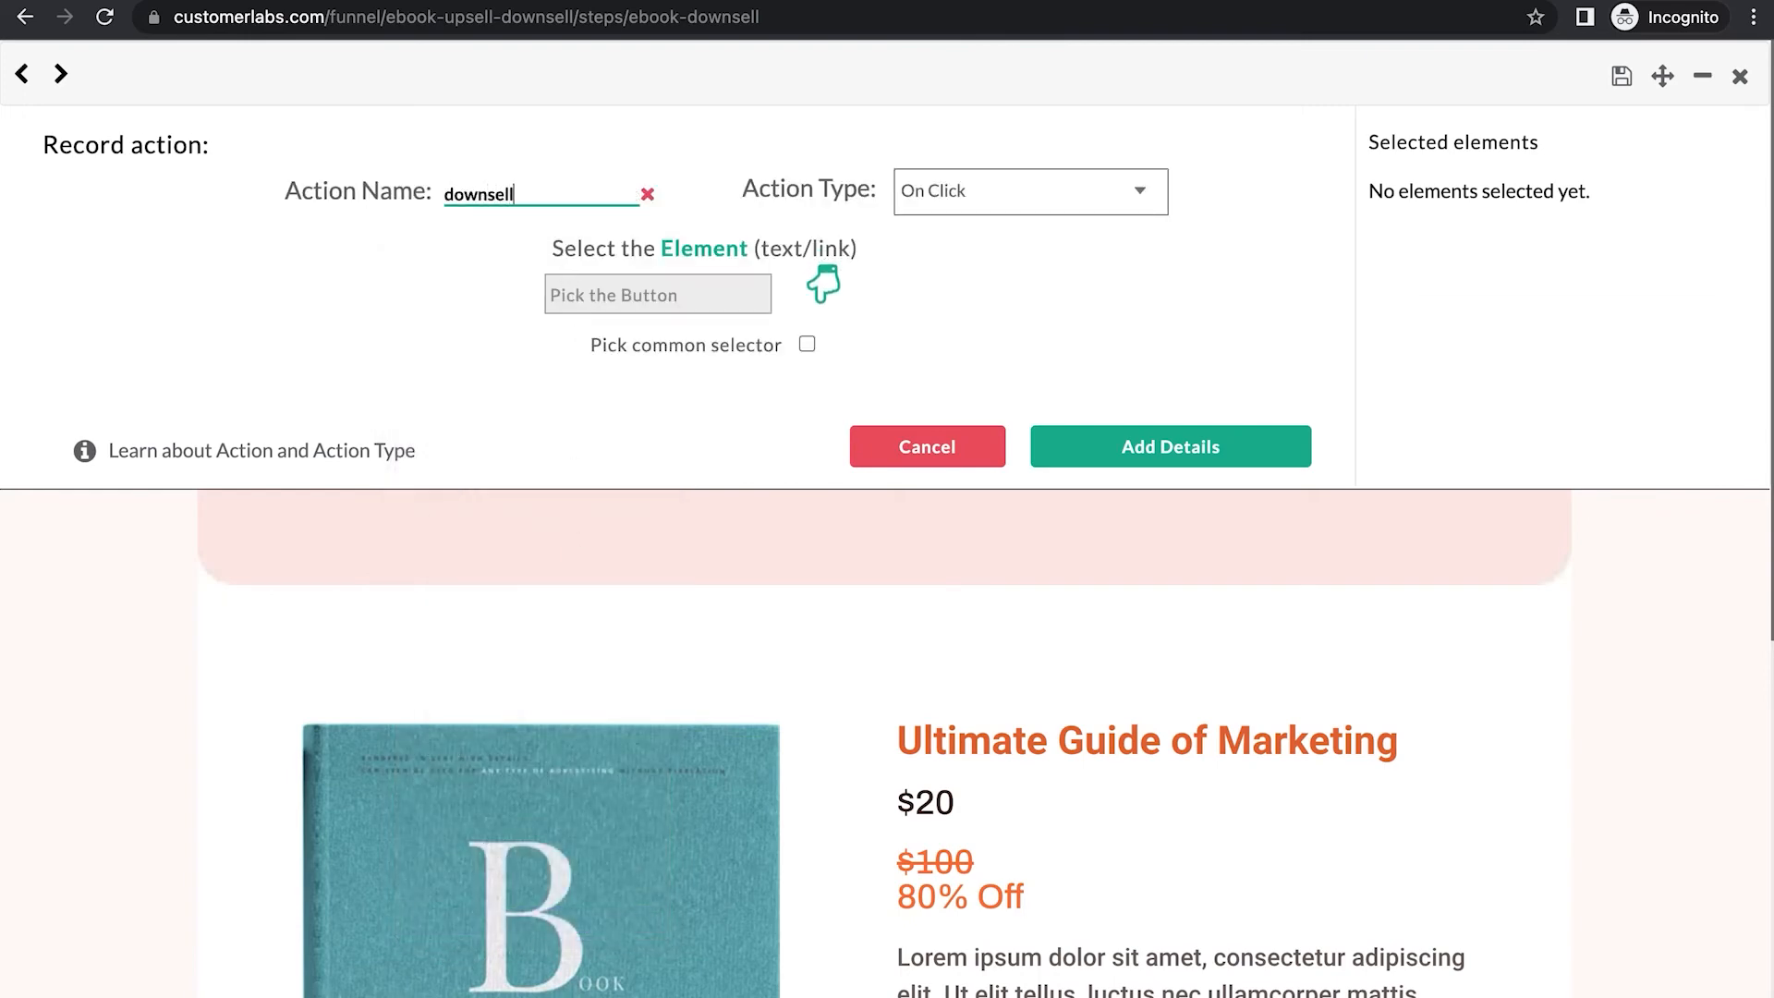
Pick the Add to order button as the downsell action's element and proceed to its details.
click(822, 277)
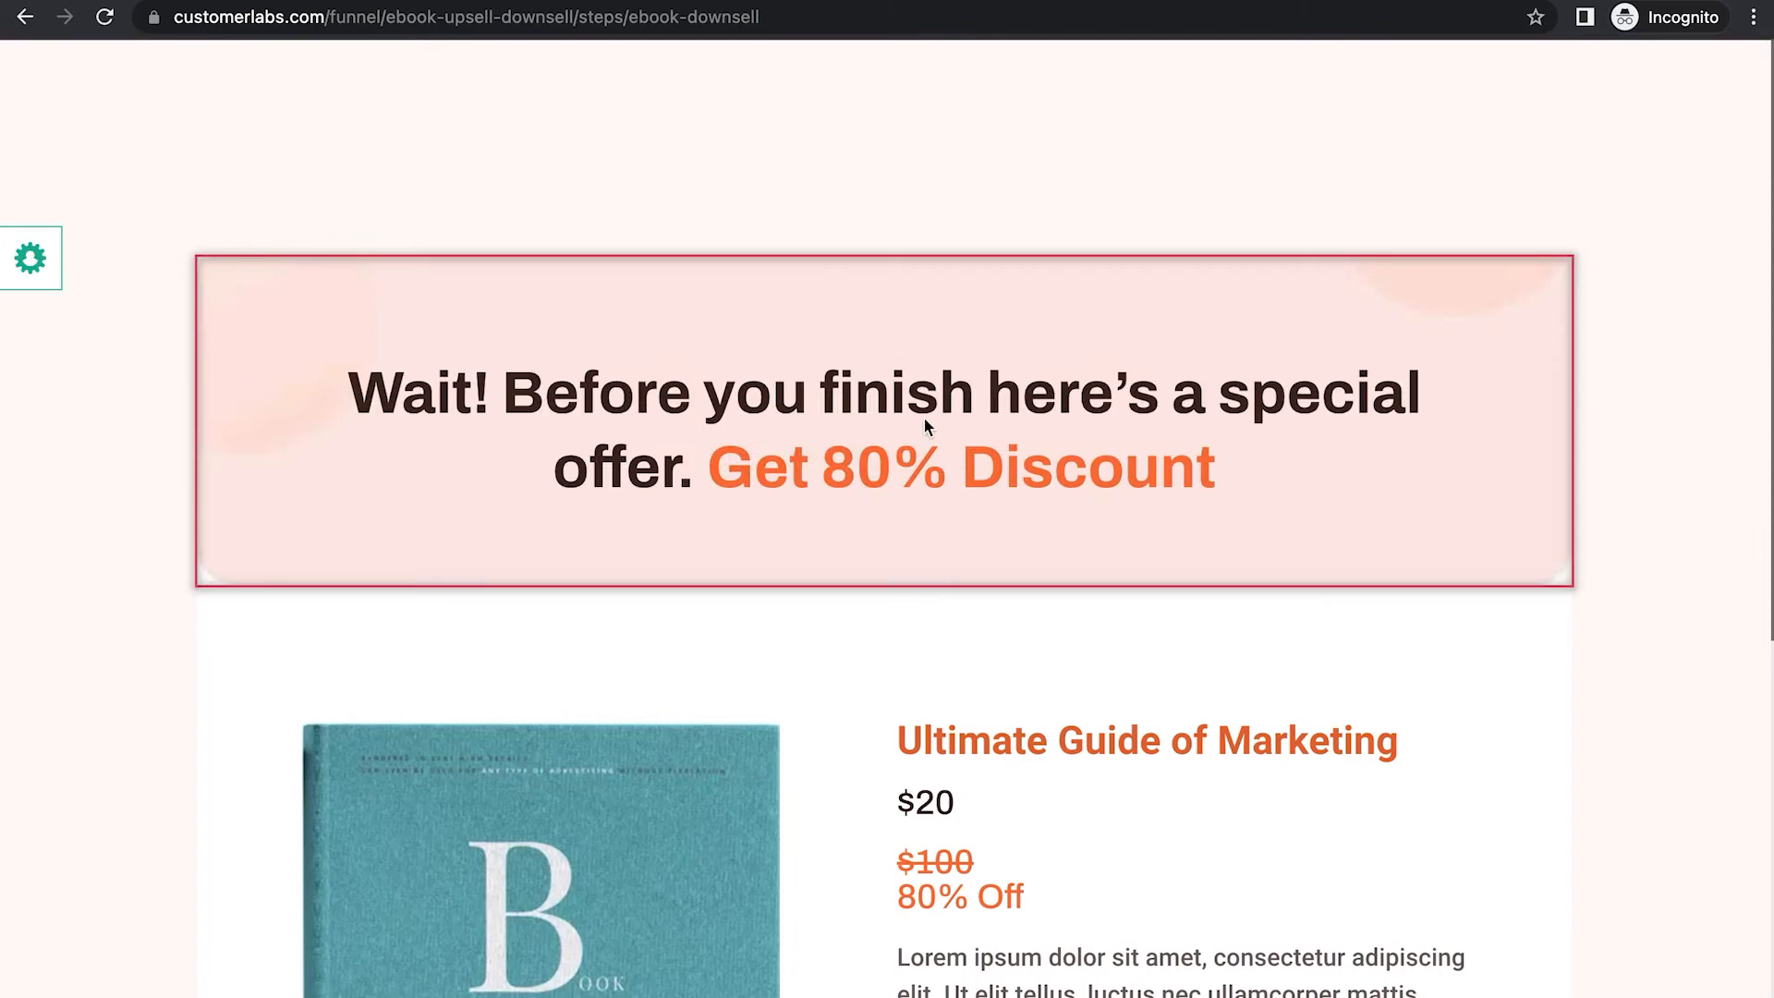
scroll(960, 489, down, 5)
click(1093, 721)
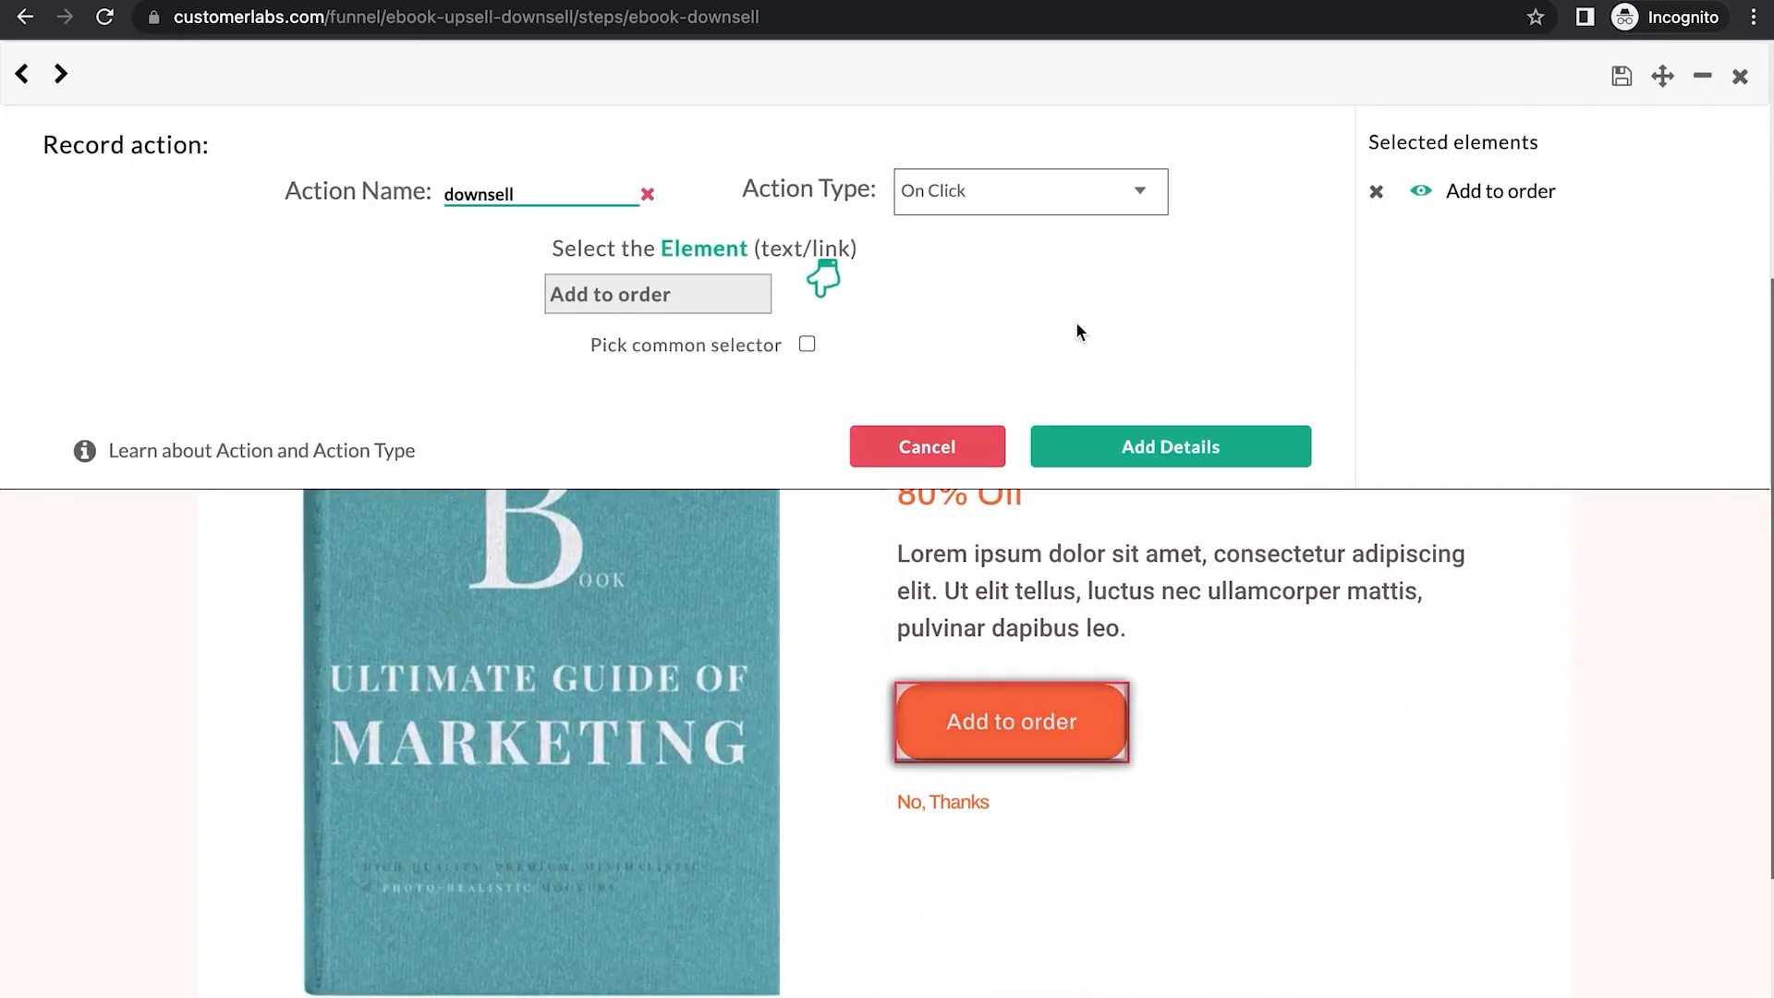
click(1149, 448)
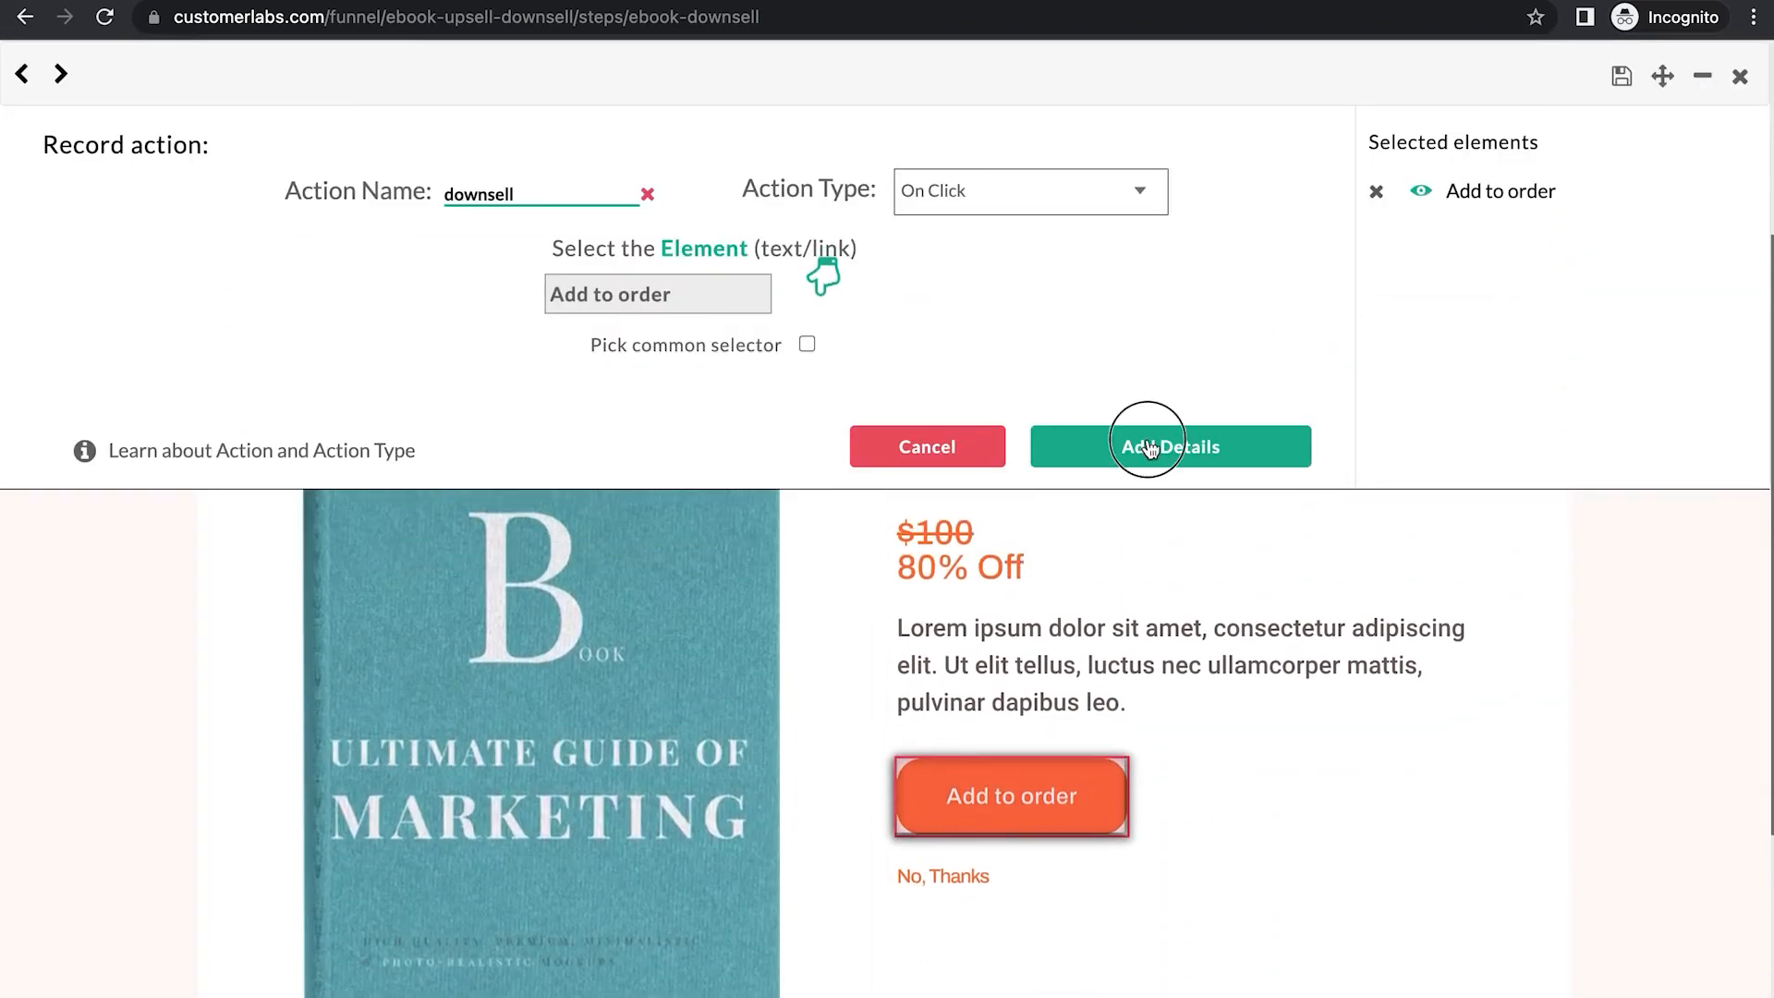
Add a custom Text attribute named product_price of type Number, take its value from the $20 price and save it.
click(301, 315)
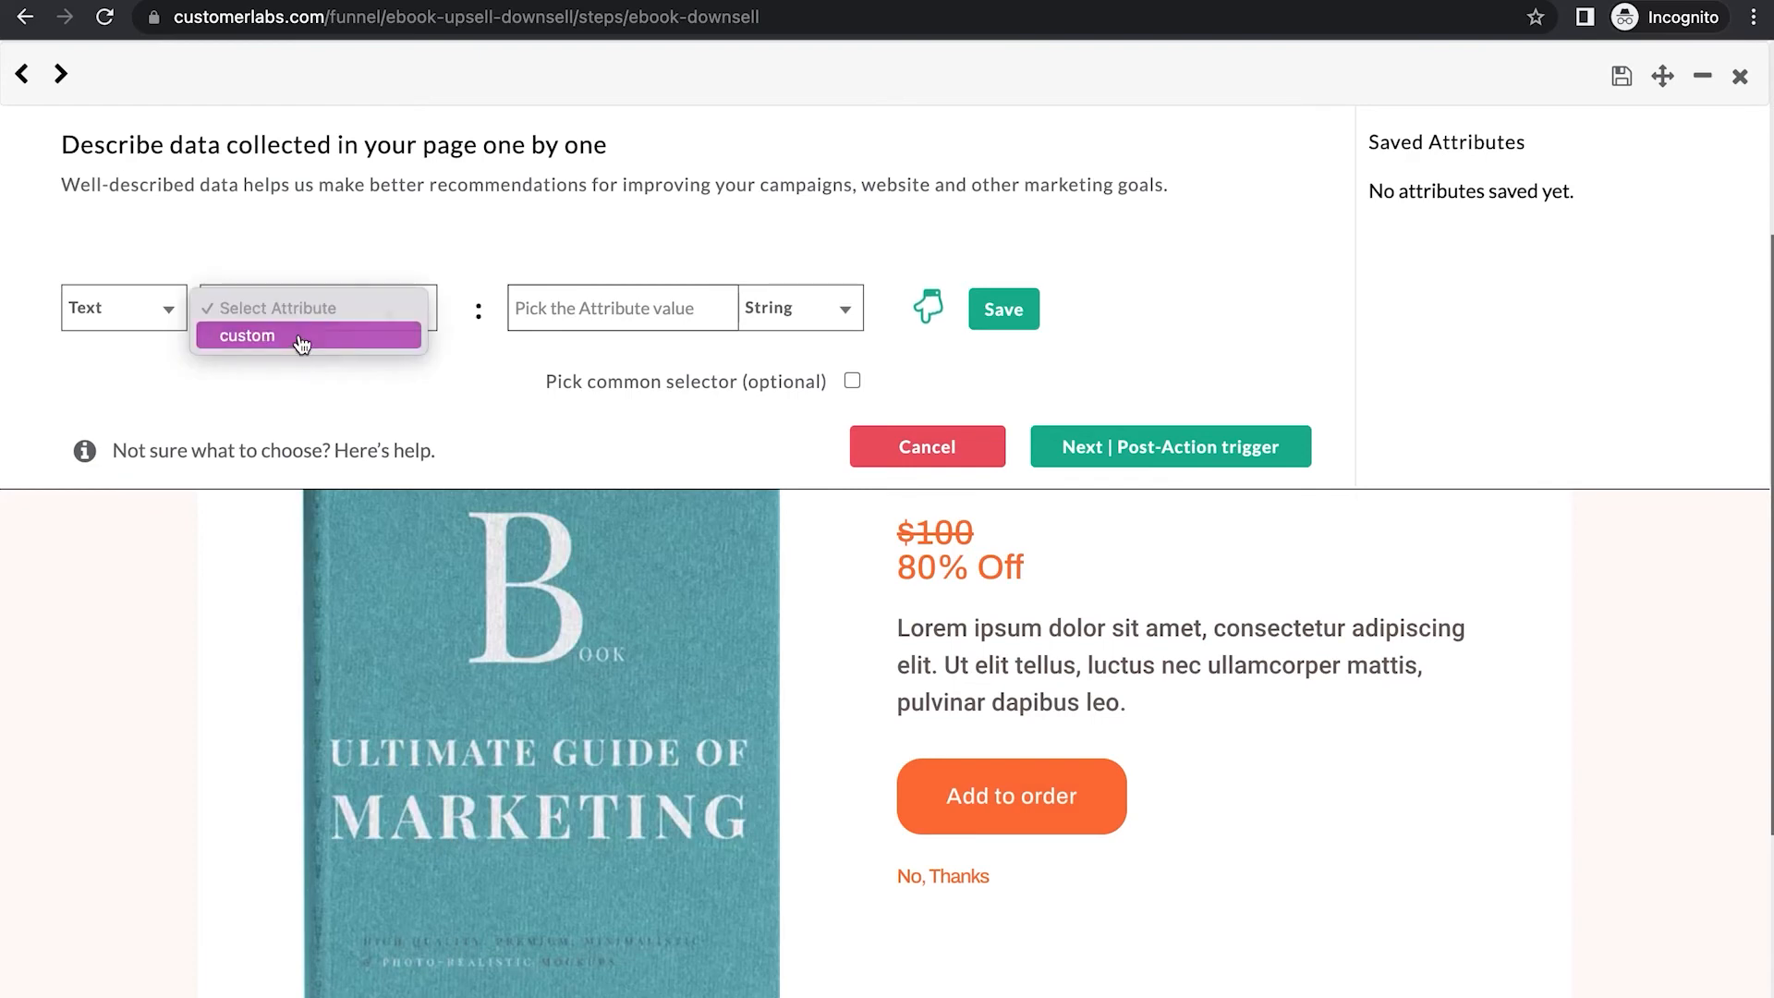
click(296, 340)
text(product)
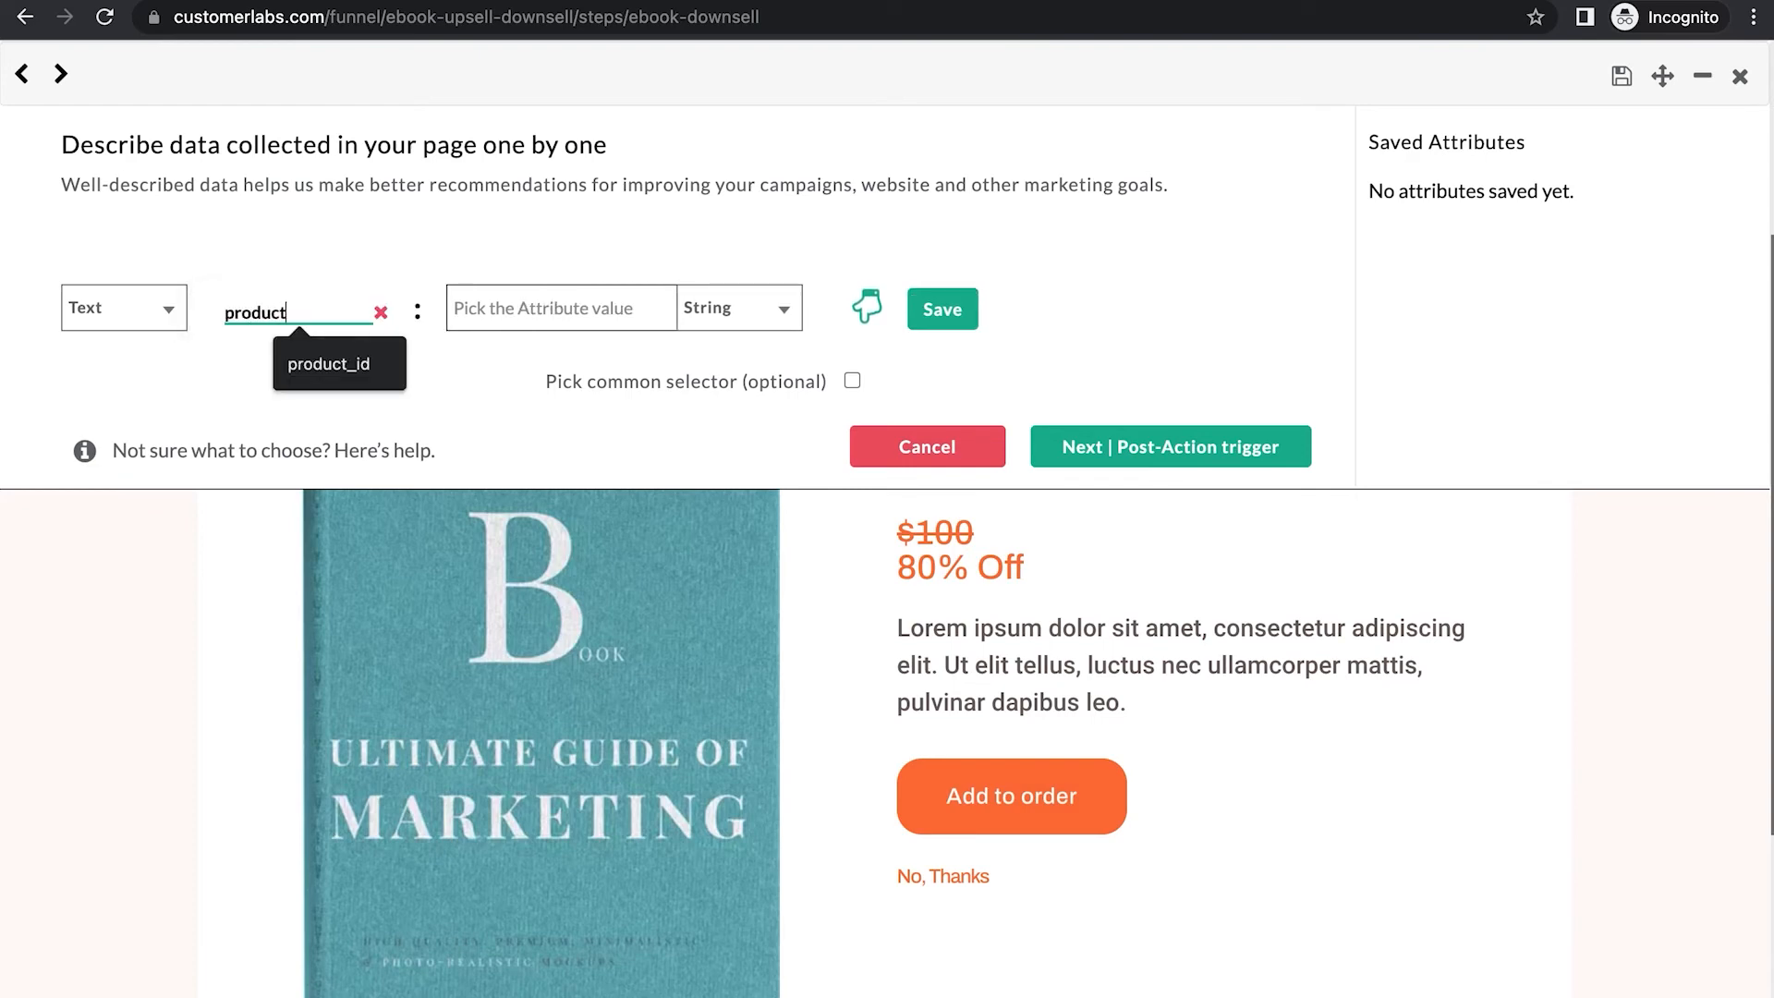
text(_price)
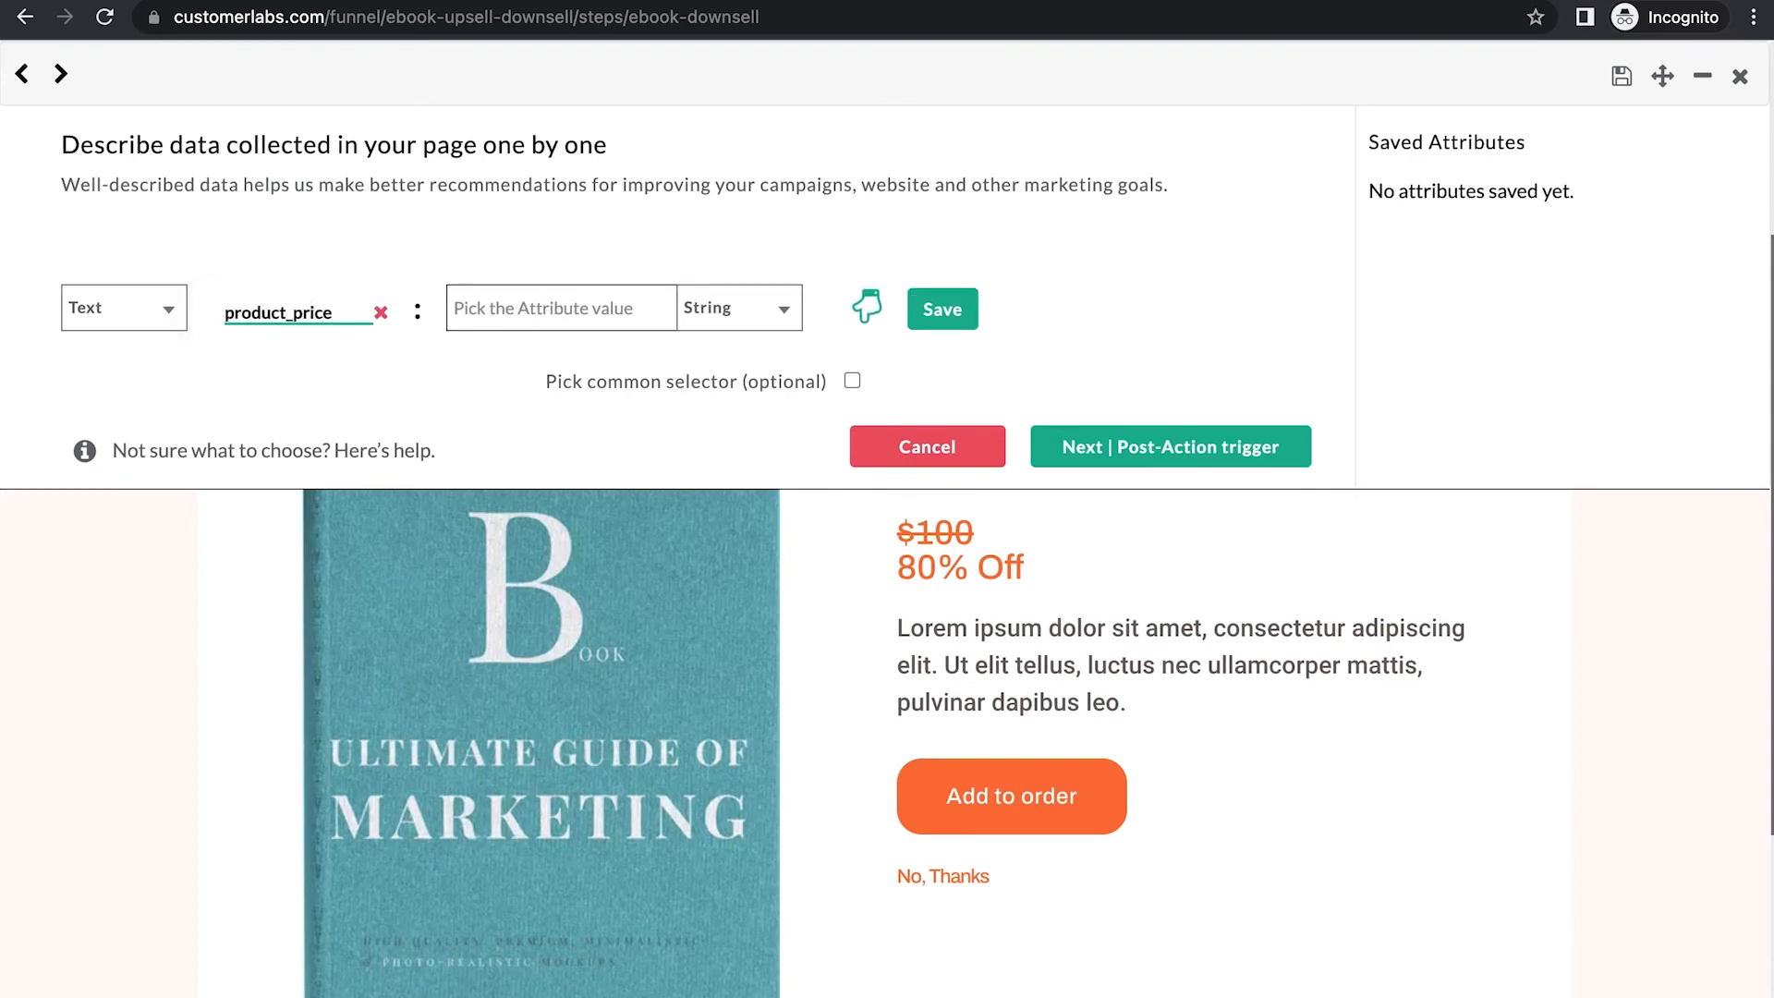
click(783, 310)
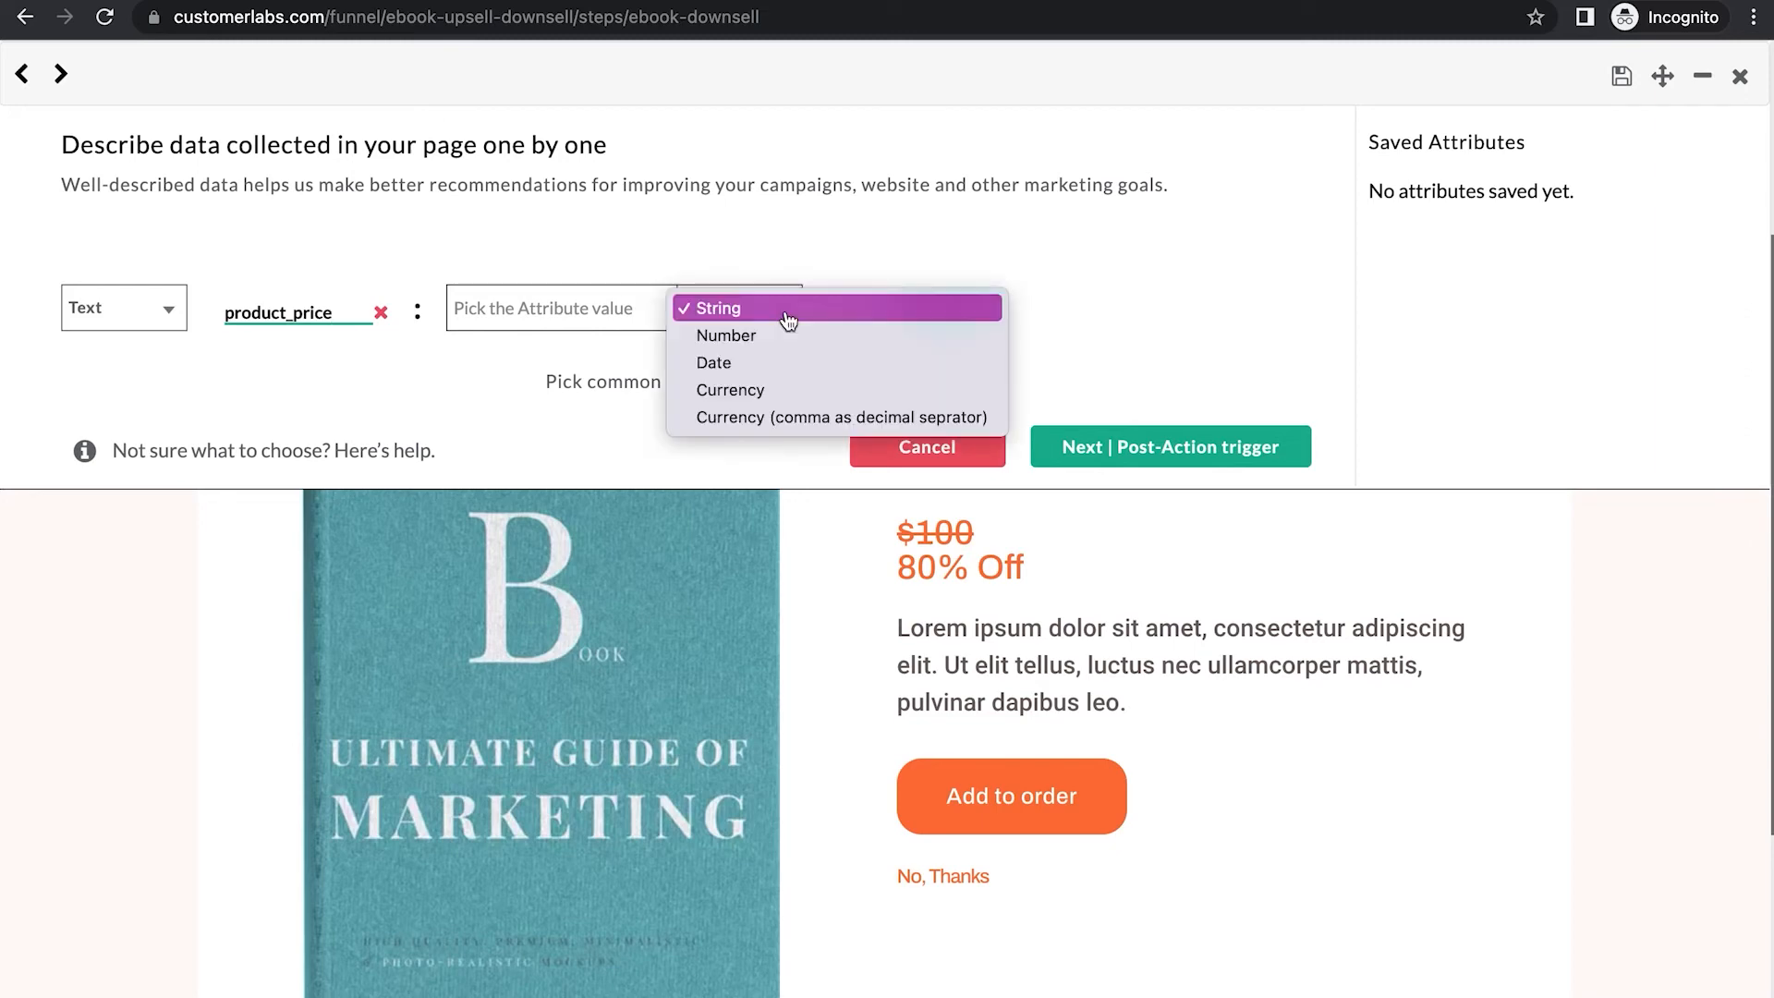
click(782, 334)
click(870, 303)
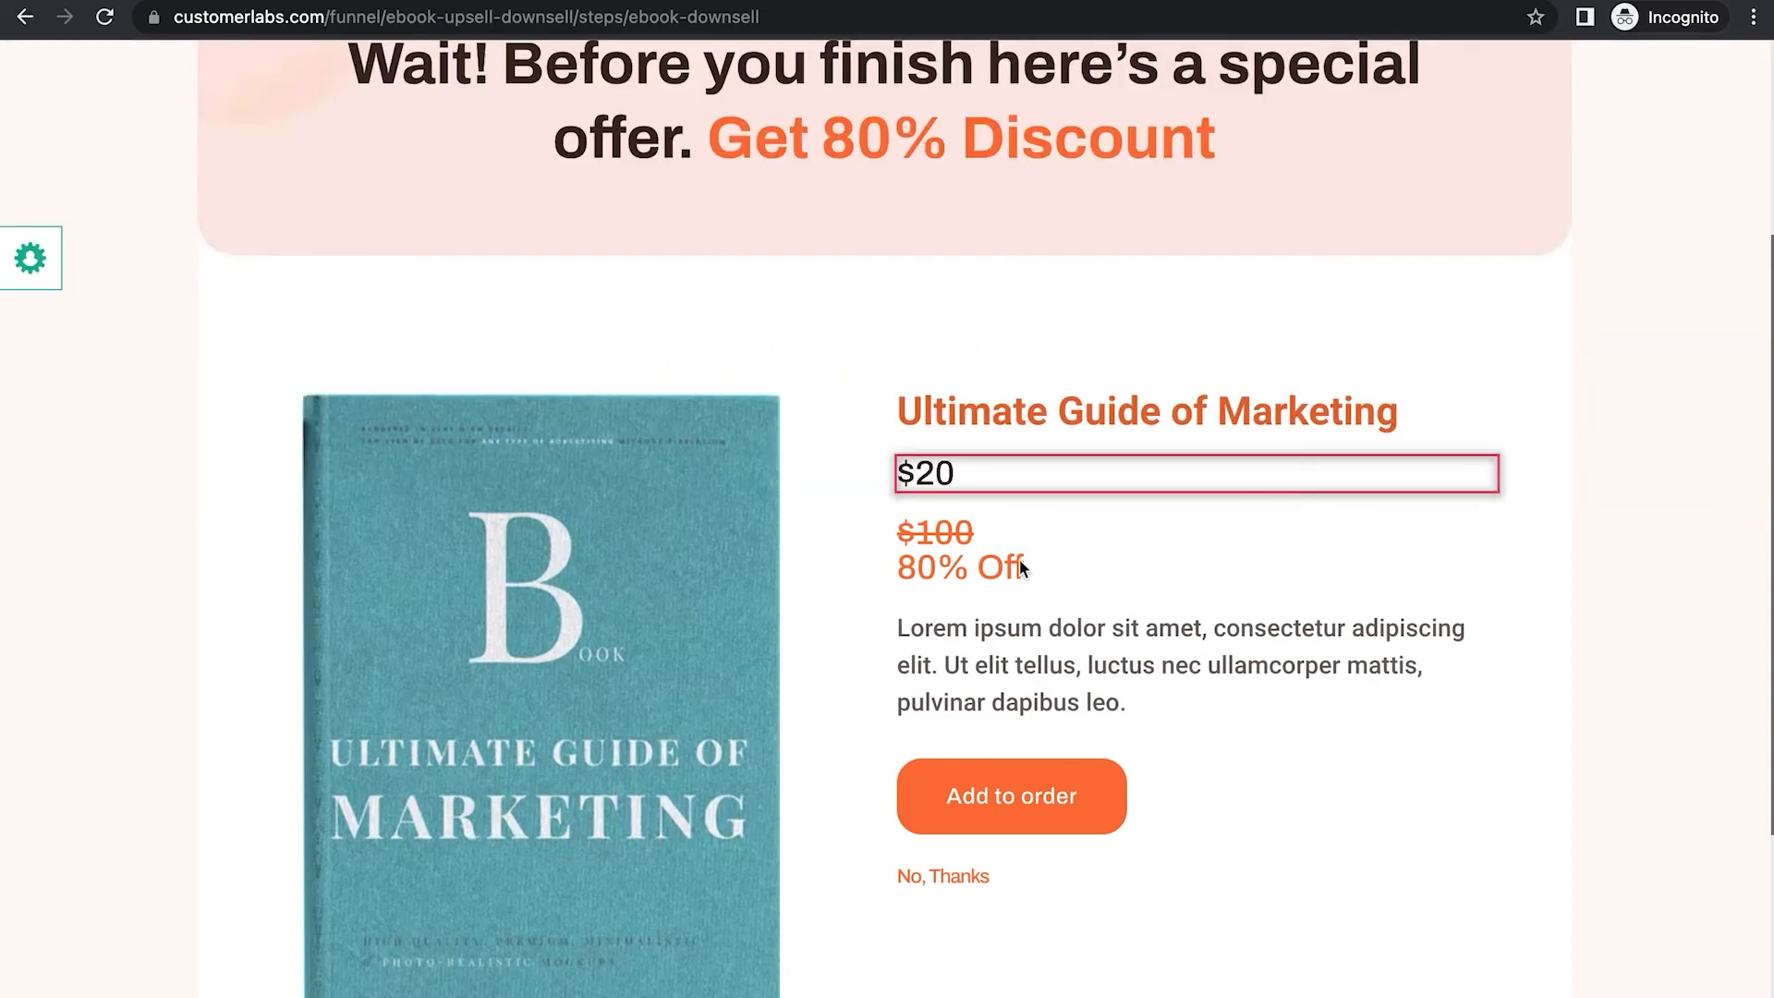
click(939, 486)
click(953, 309)
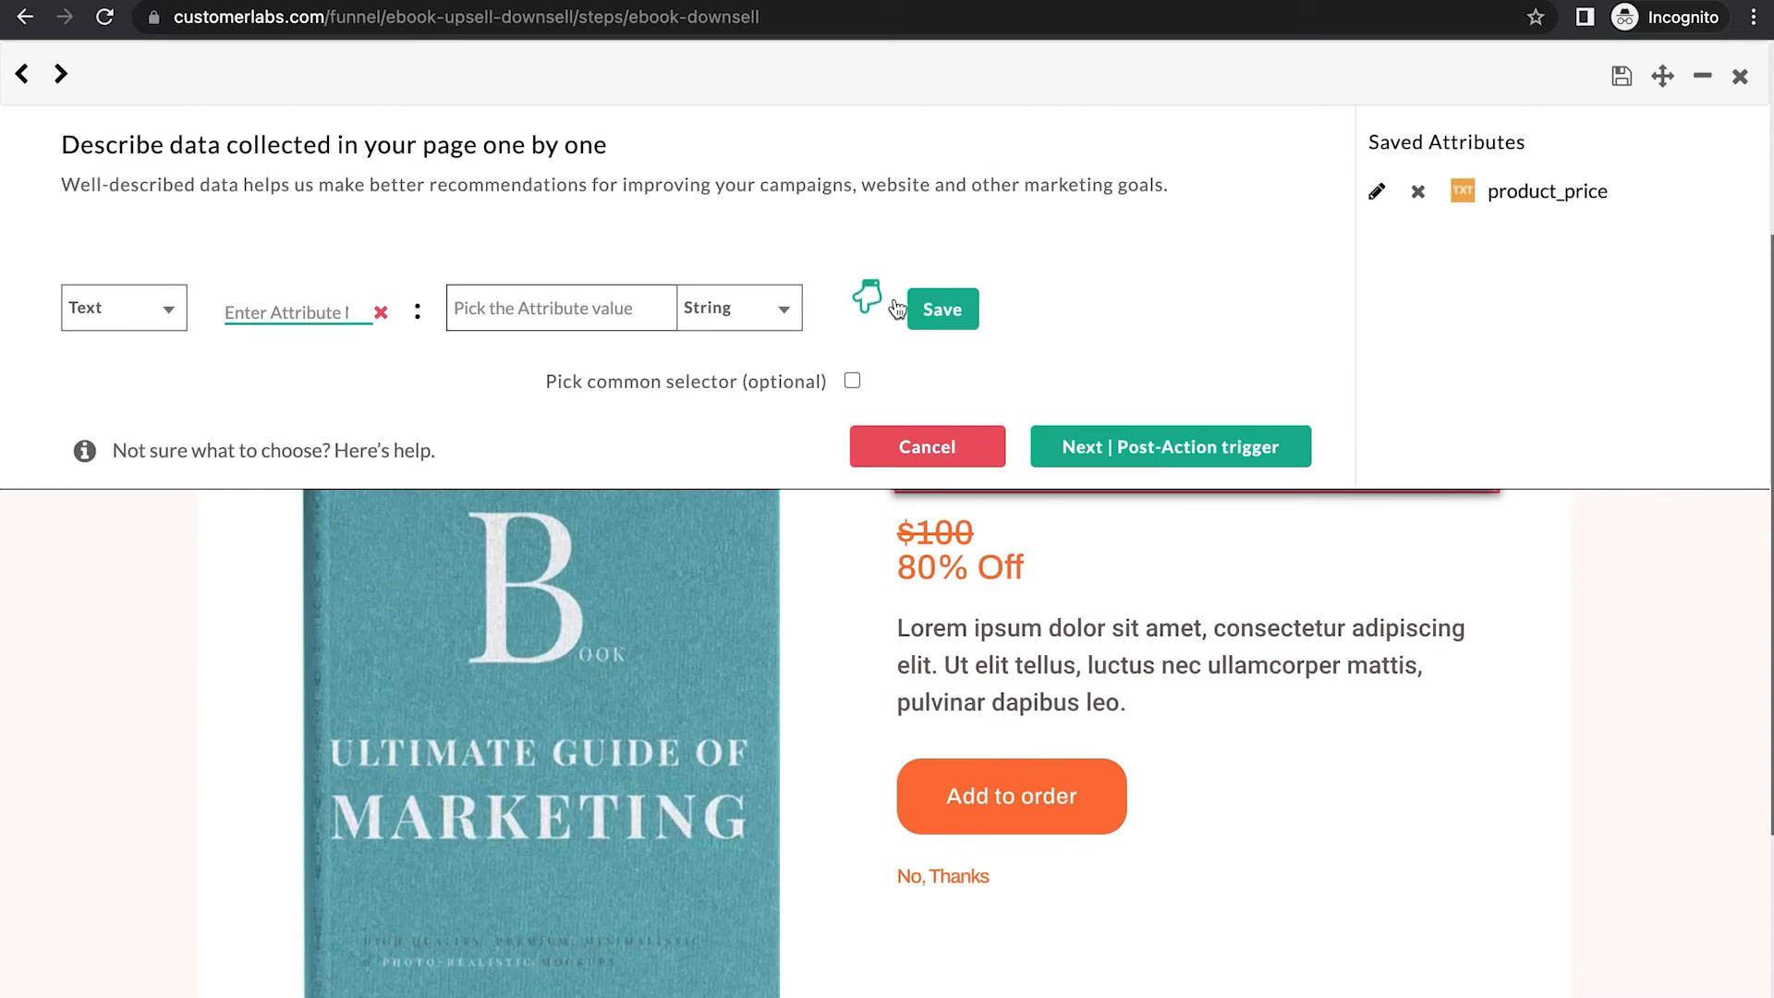
Add a custom Javascript attribute named currency with the string expression "USD" to the downsell action, verify it and save it.
click(164, 309)
click(158, 363)
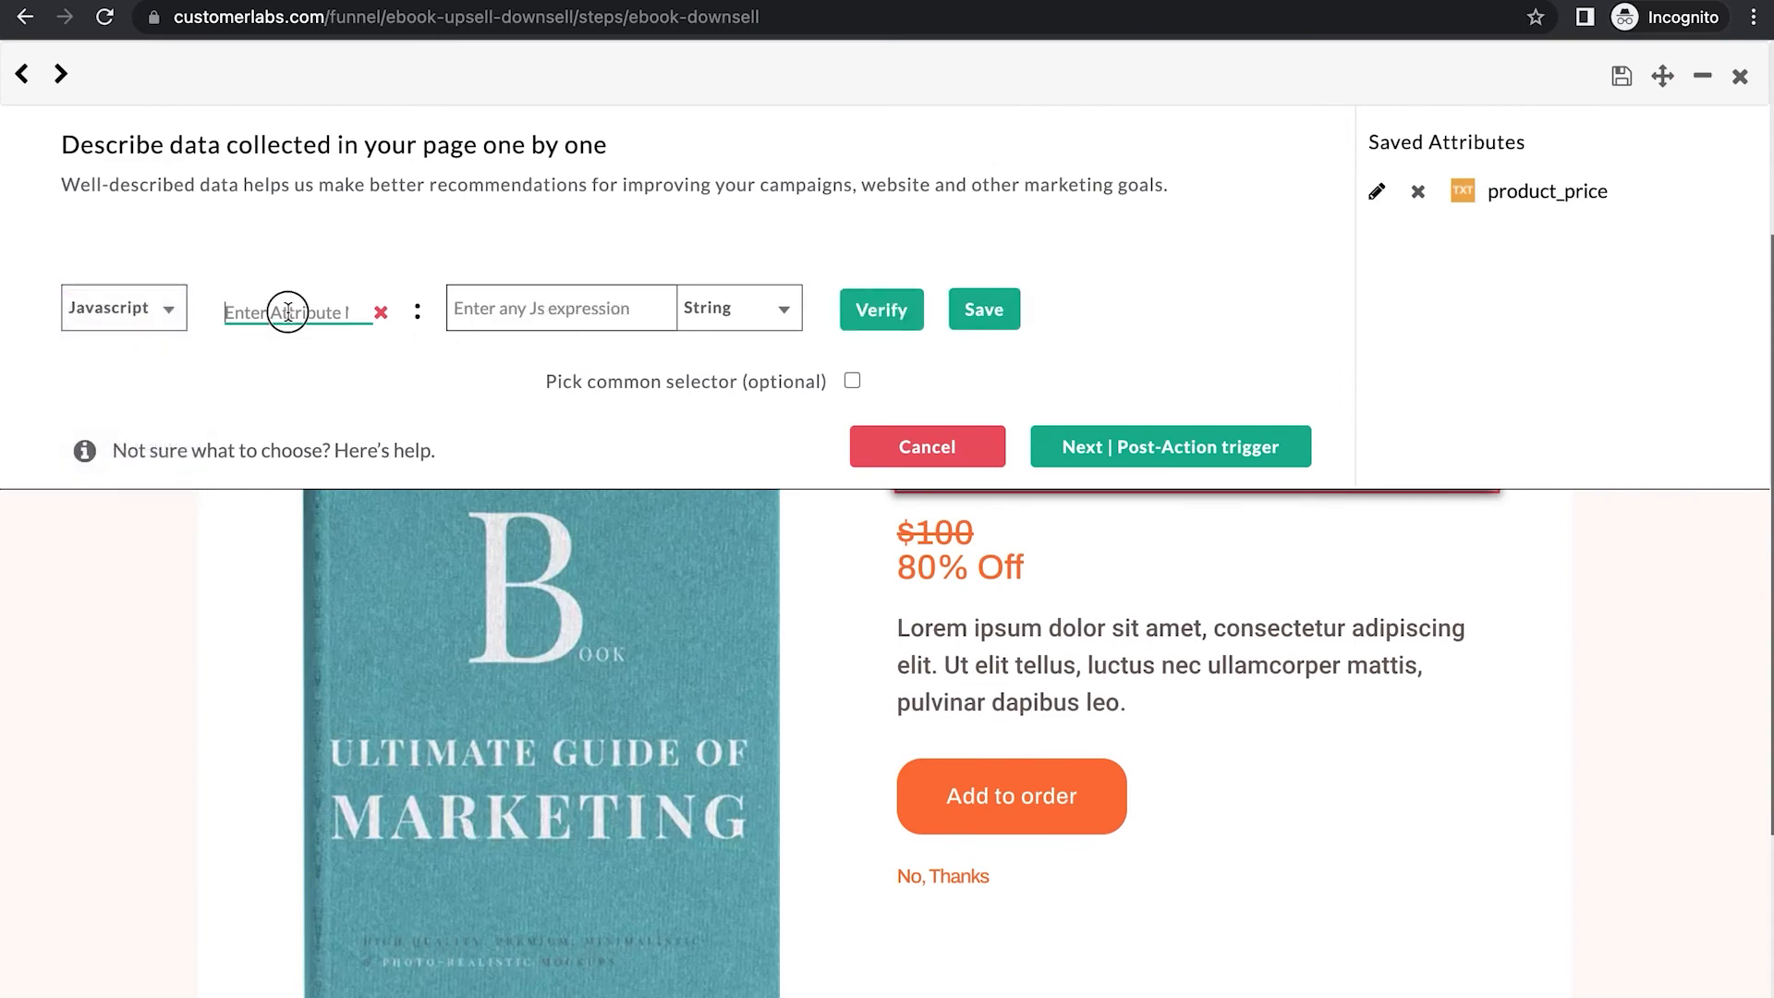
click(288, 311)
text(currency)
click(502, 312)
text("USD")
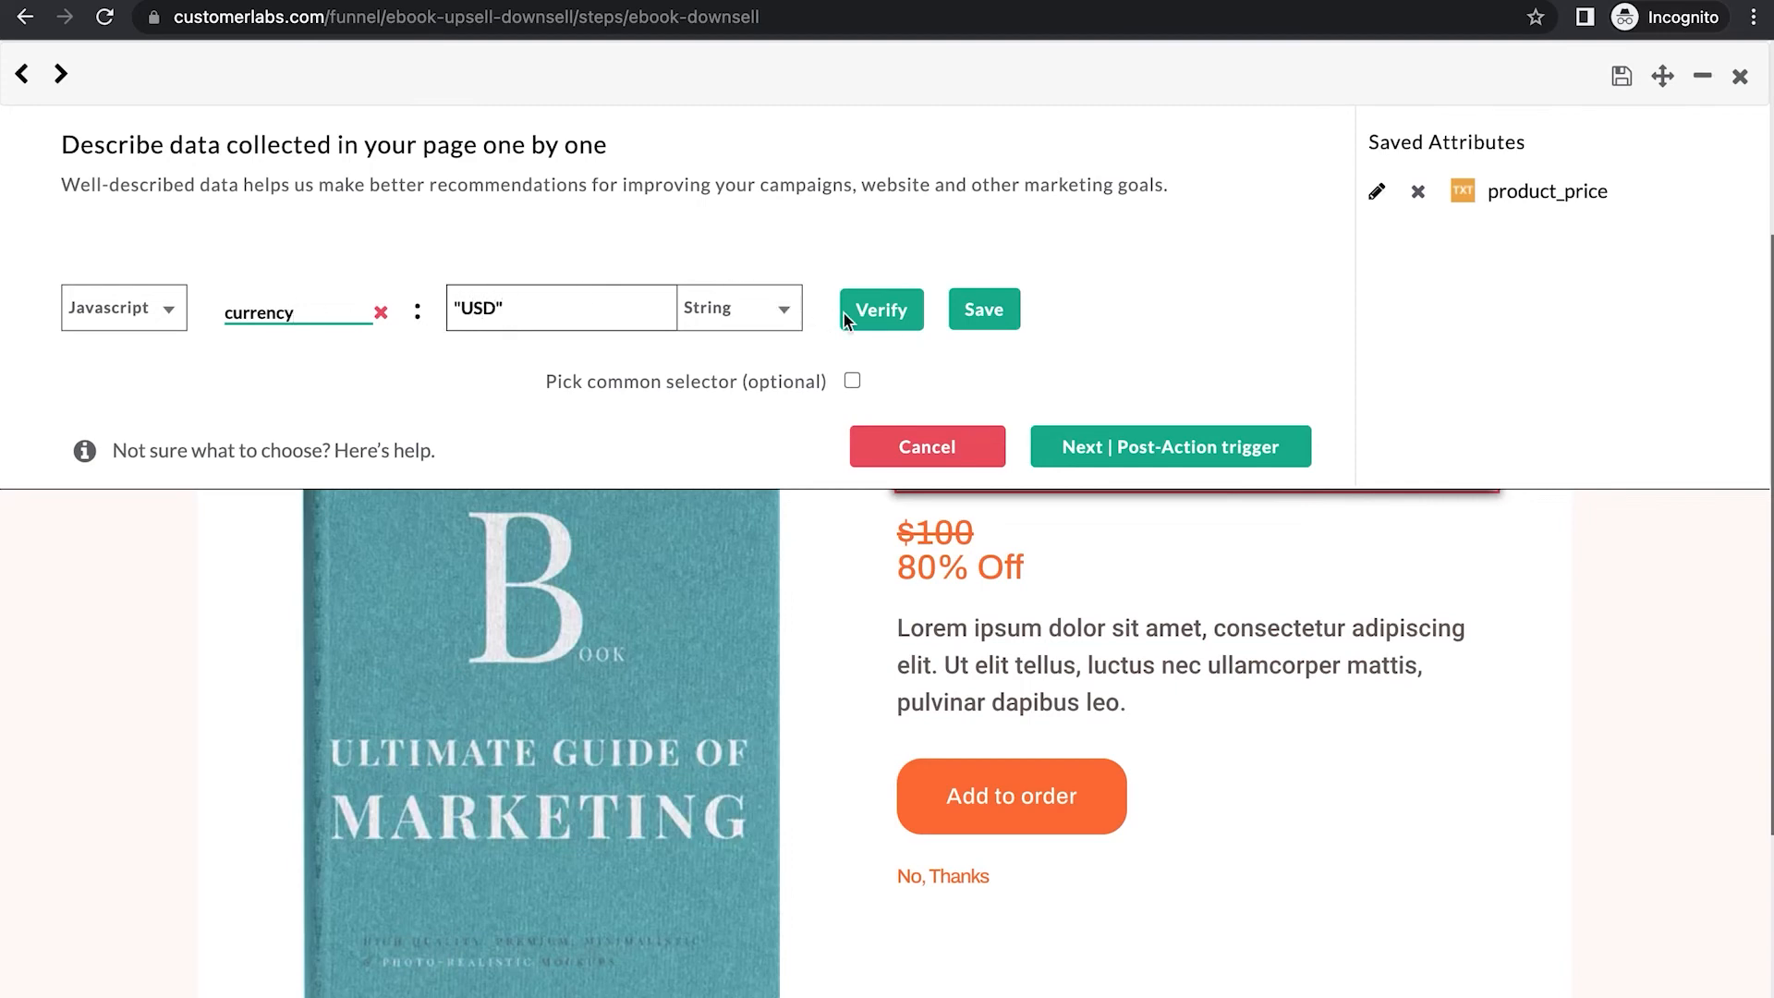
click(878, 311)
click(984, 309)
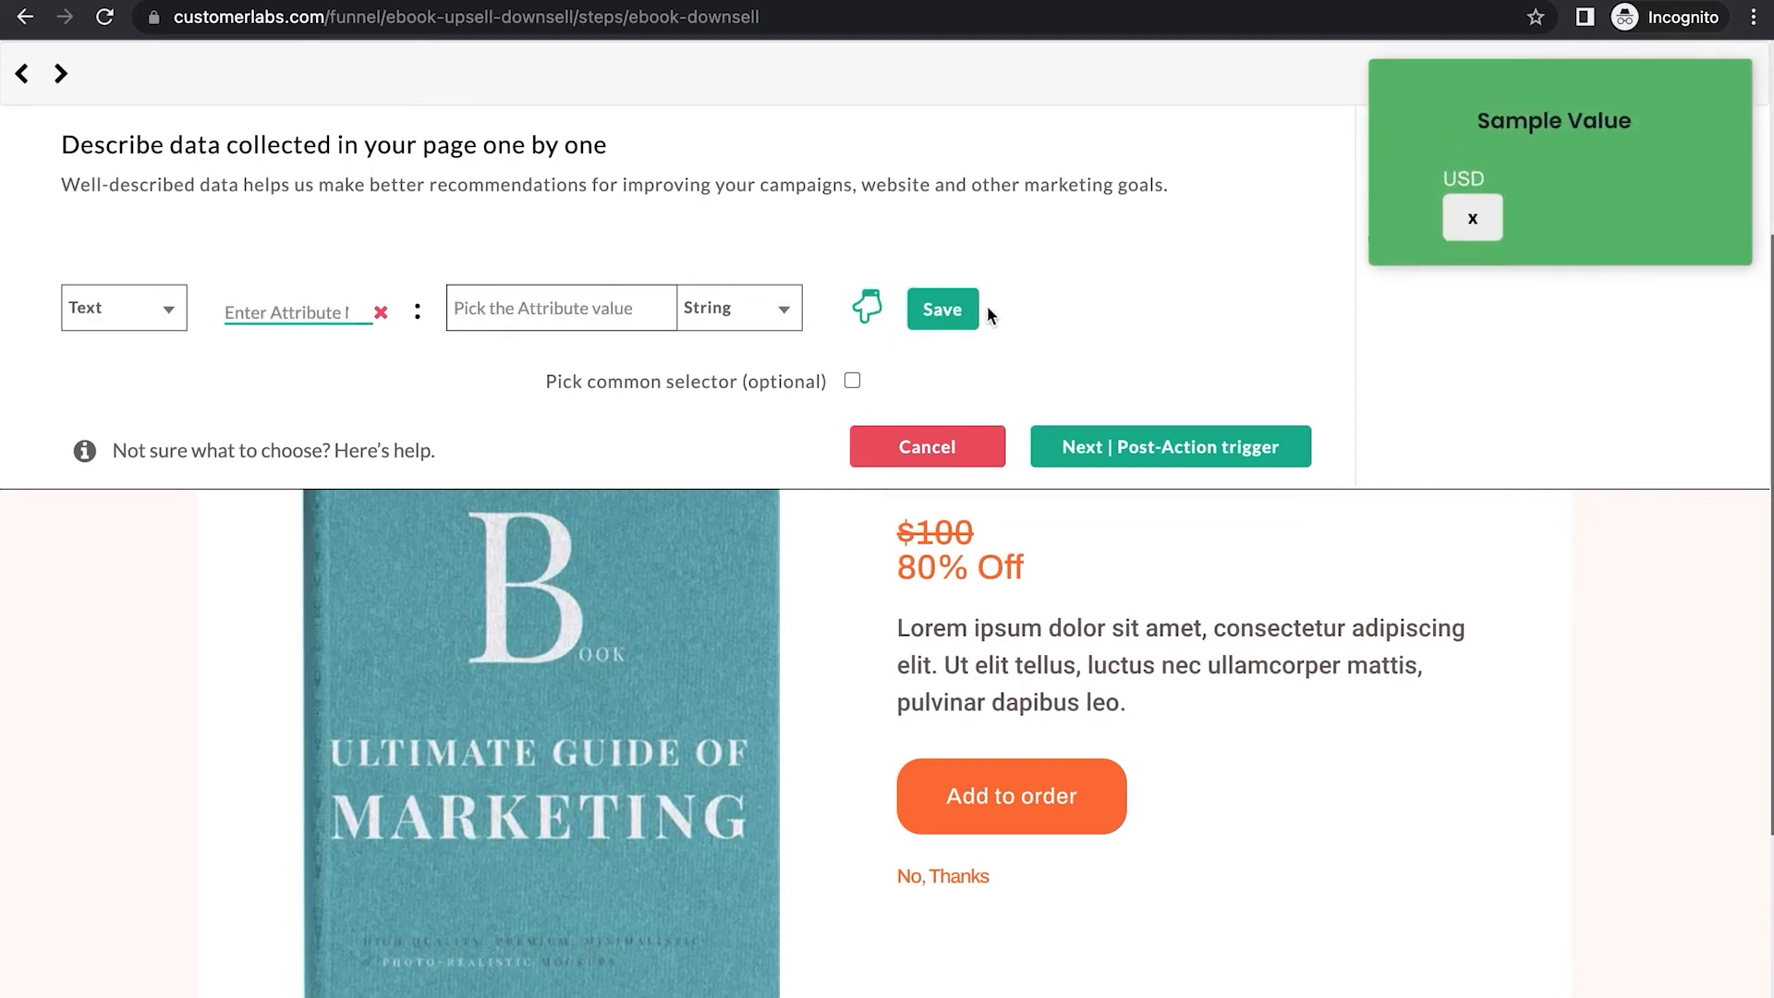
Save the success path /funnel/ebook-upsell-downsell/steps/ebook-thank-you-2/ as the downsell action's post-action trigger.
click(1176, 453)
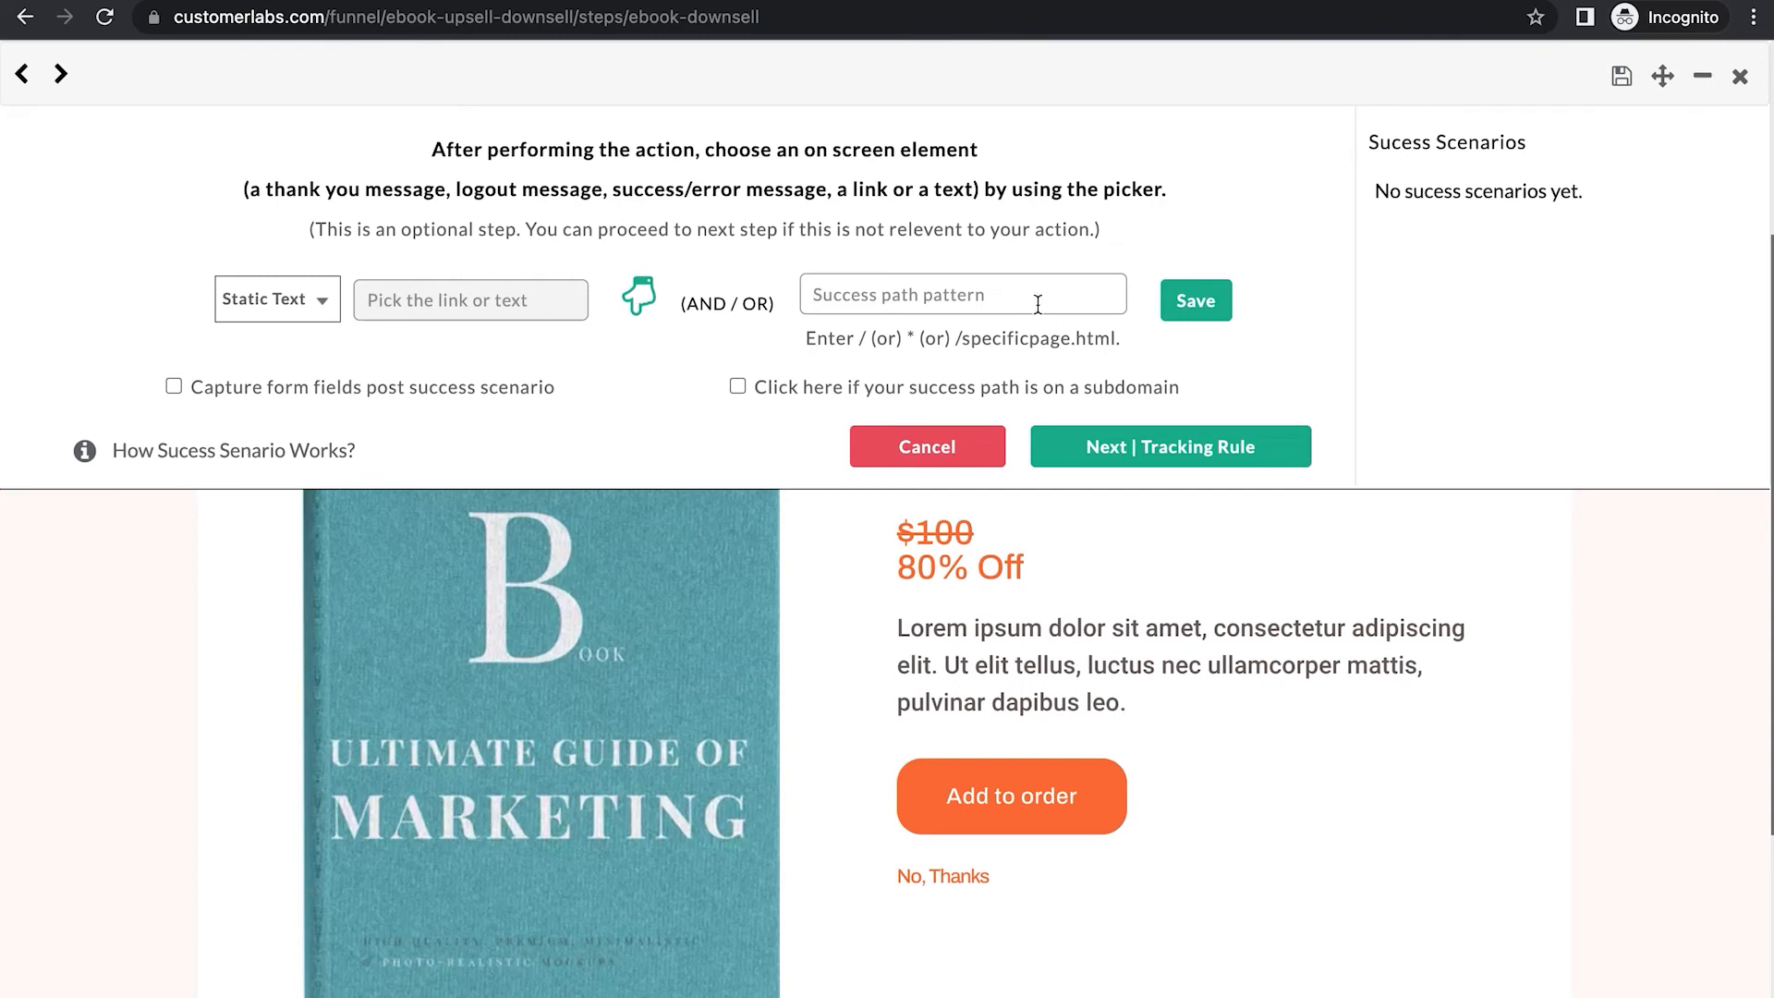
key(super+v)
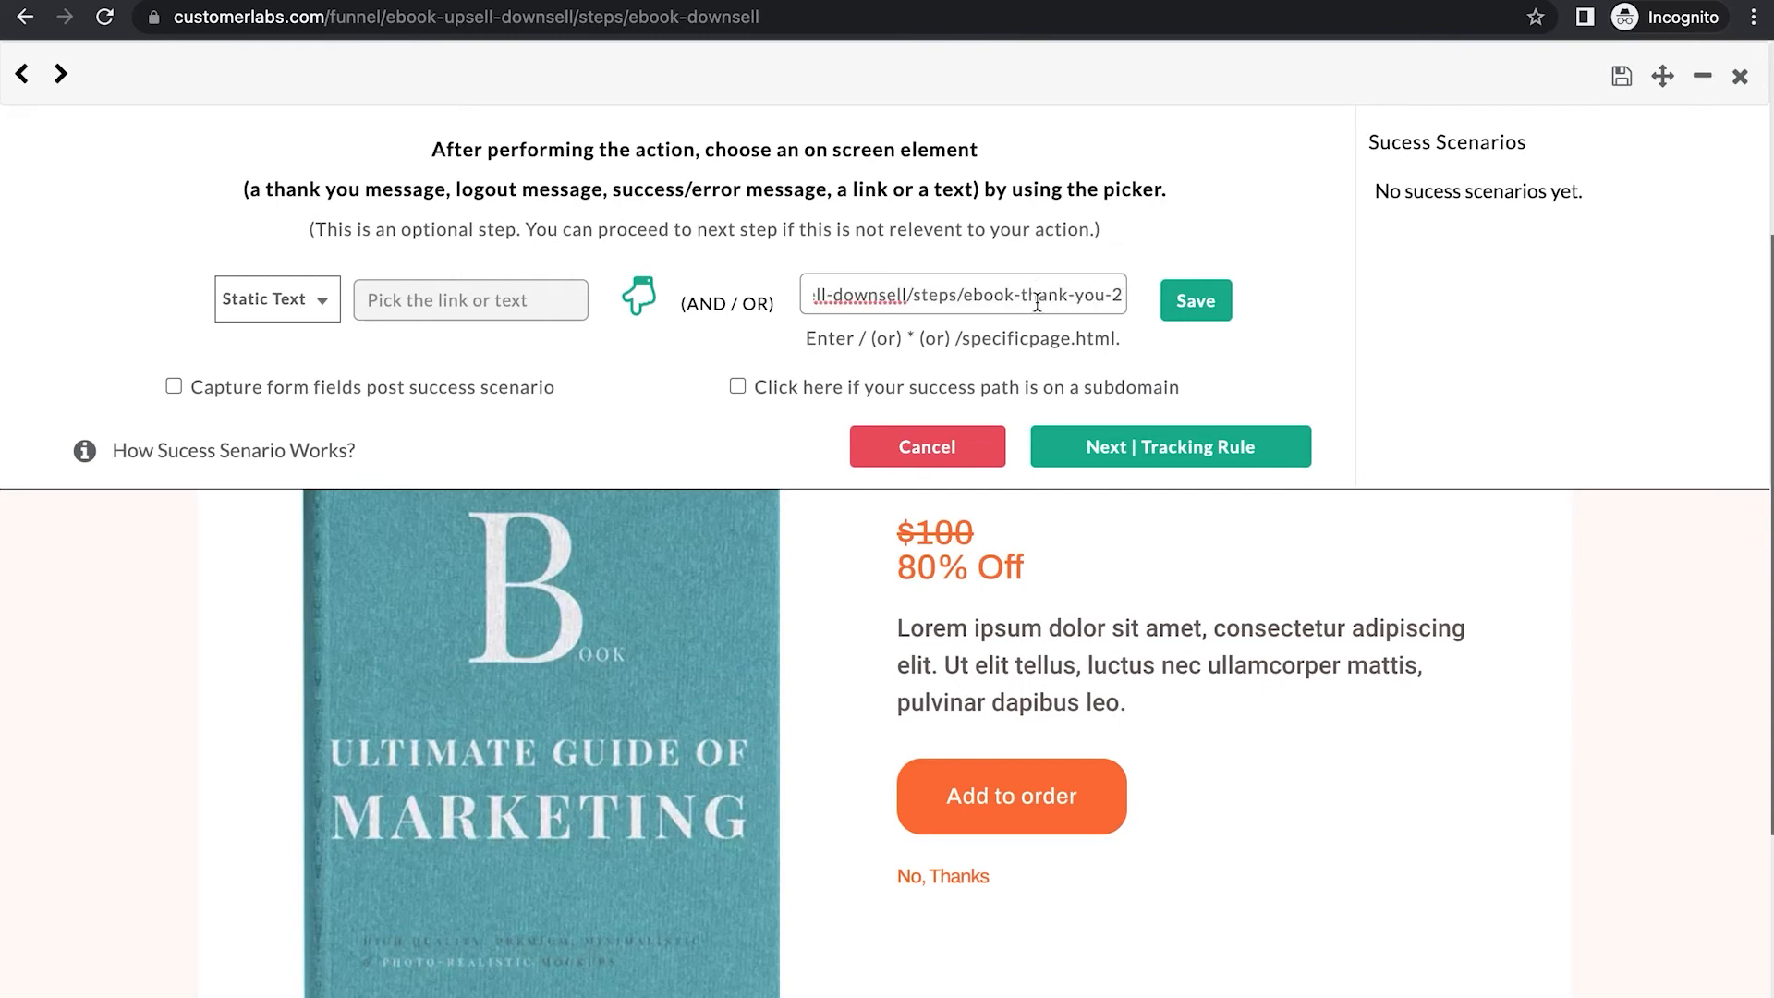
text(/)
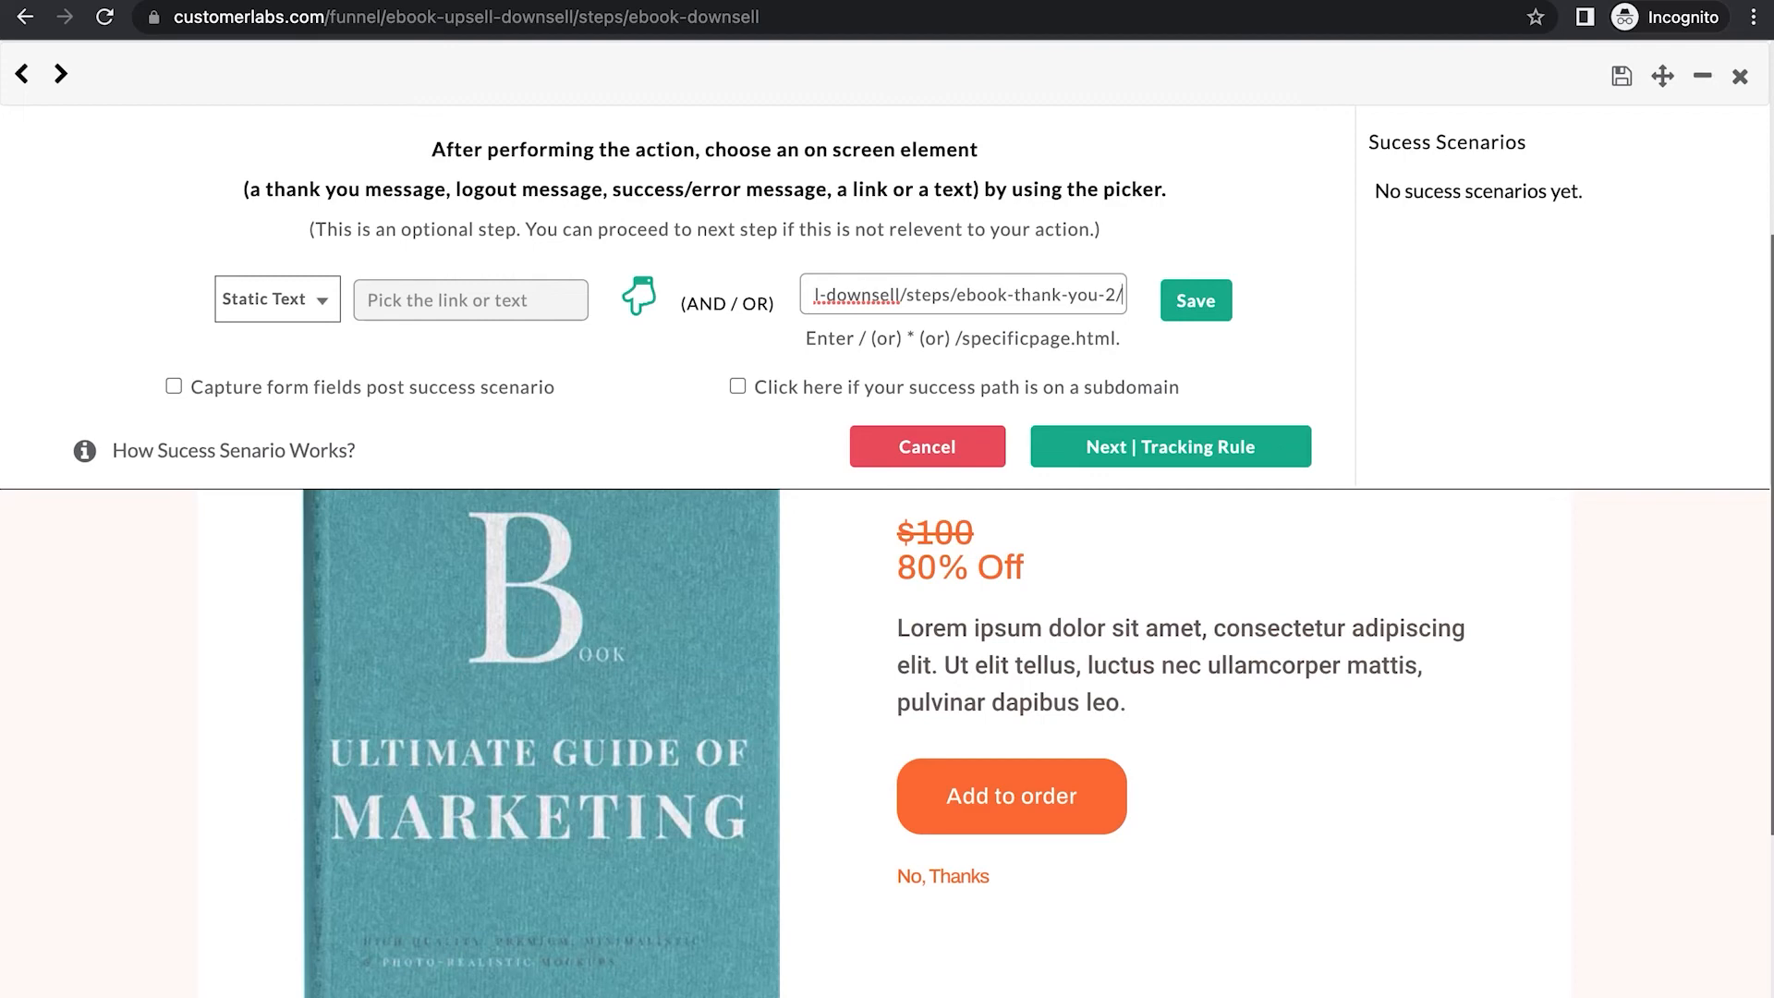
click(1217, 301)
Add a tracking rule for the current page to the downsell action and save the action.
click(1181, 454)
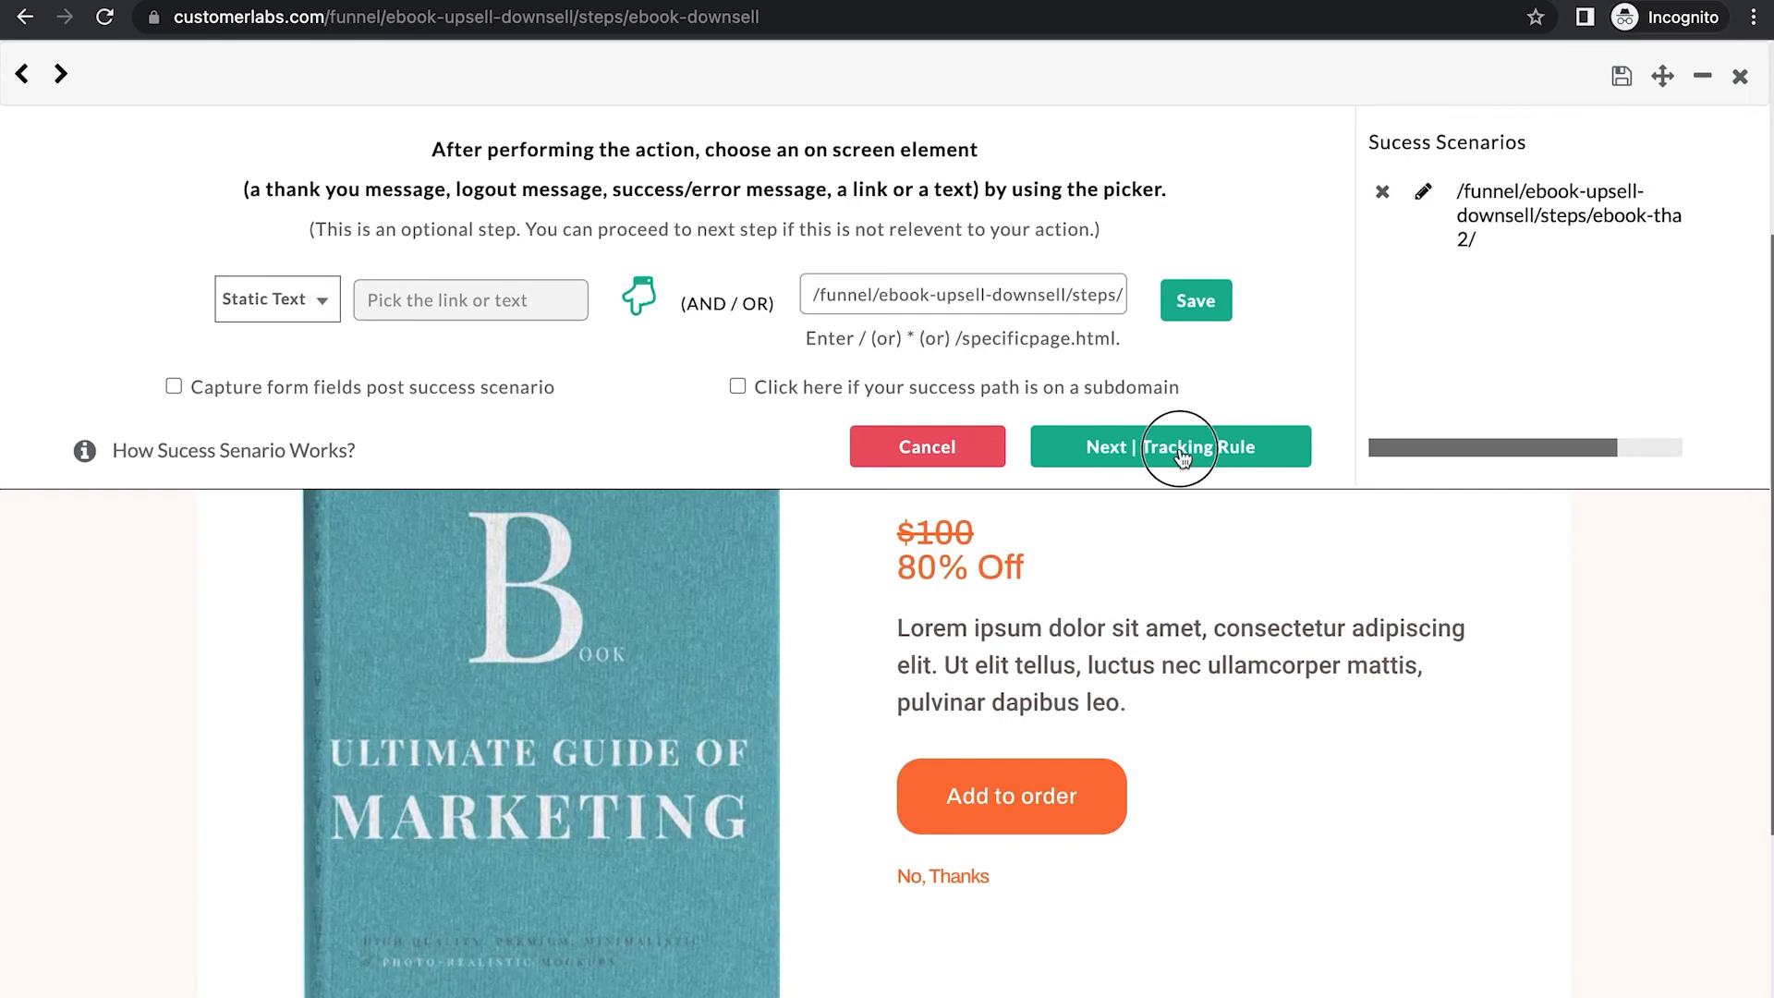
click(925, 271)
click(1131, 450)
click(1474, 268)
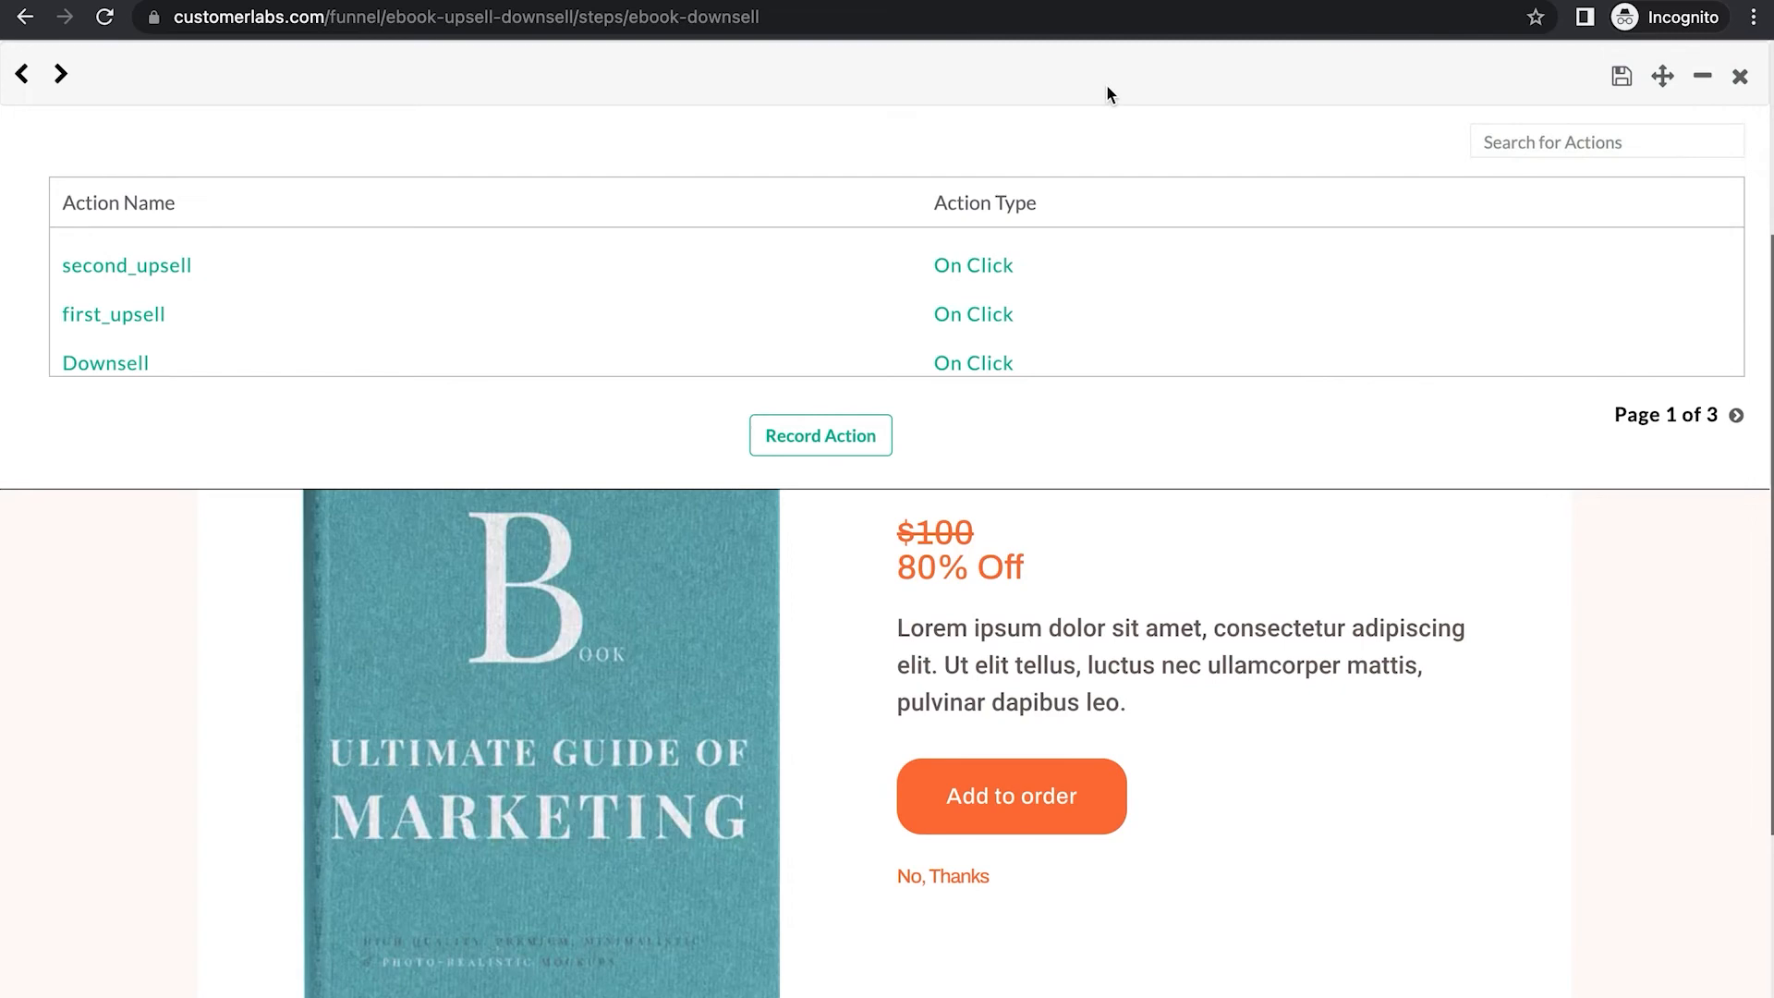
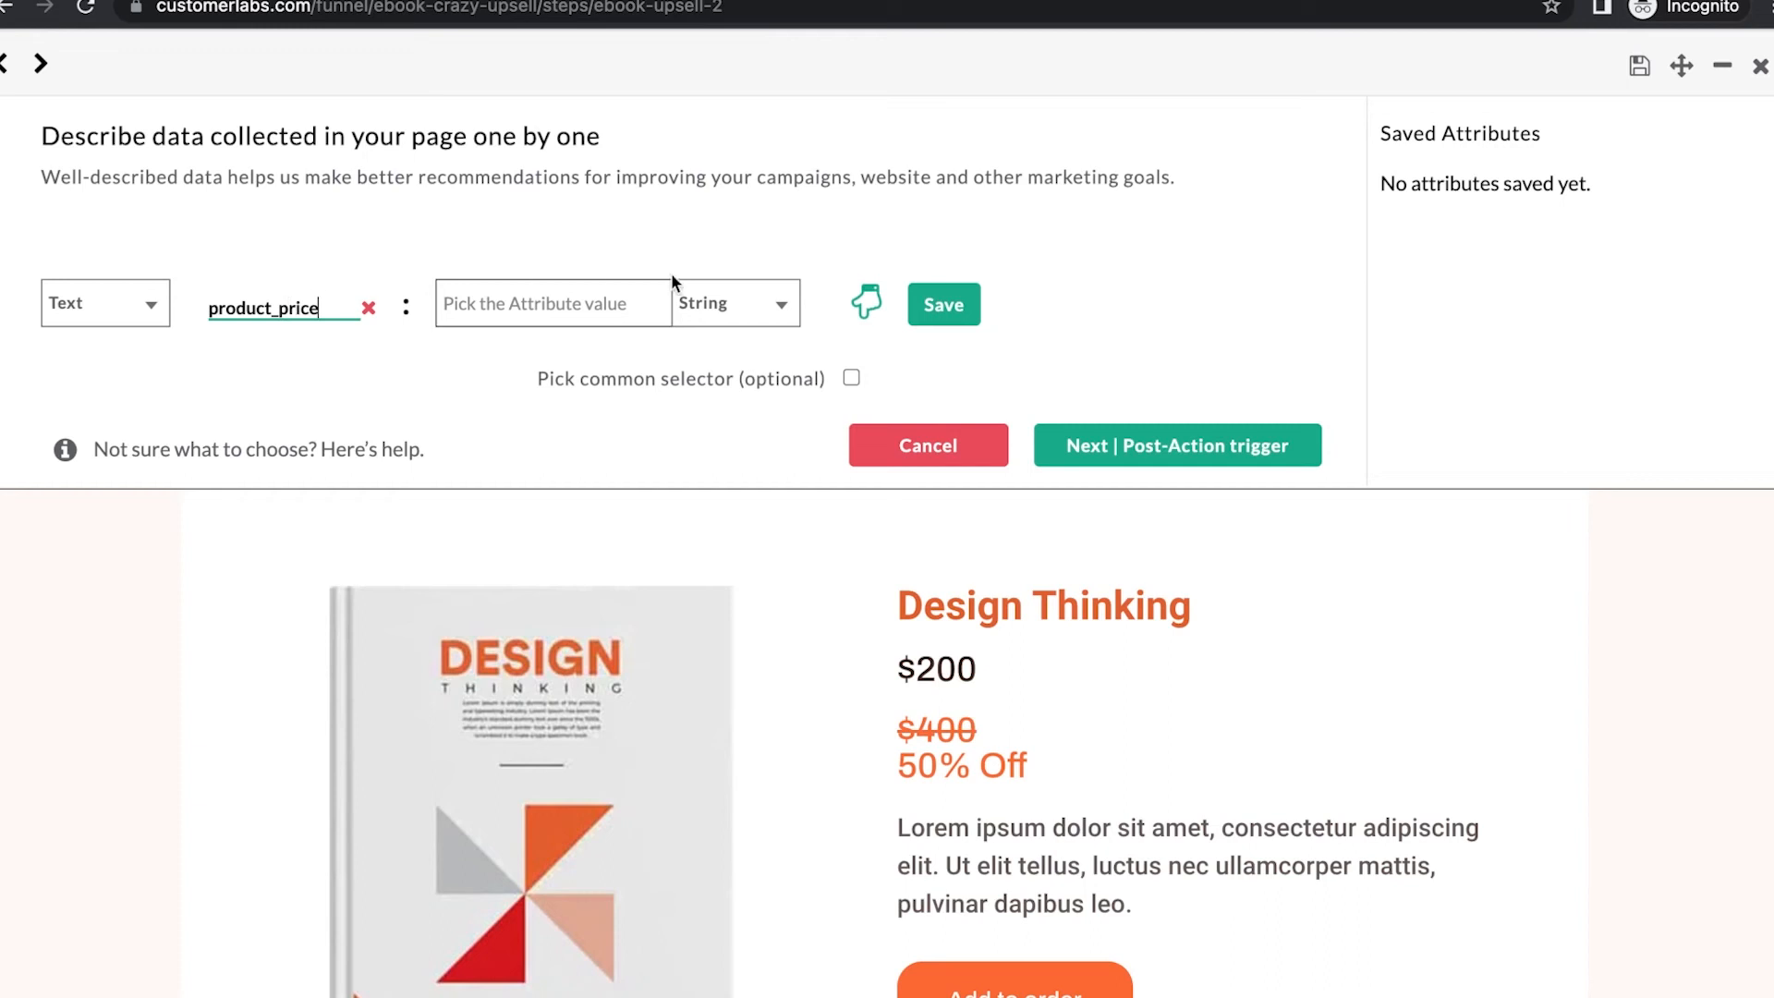
Set the product_price attribute on the ebook-upsell-2 page to type Number, take its value from the $200 price and save it.
click(734, 305)
click(772, 334)
click(866, 298)
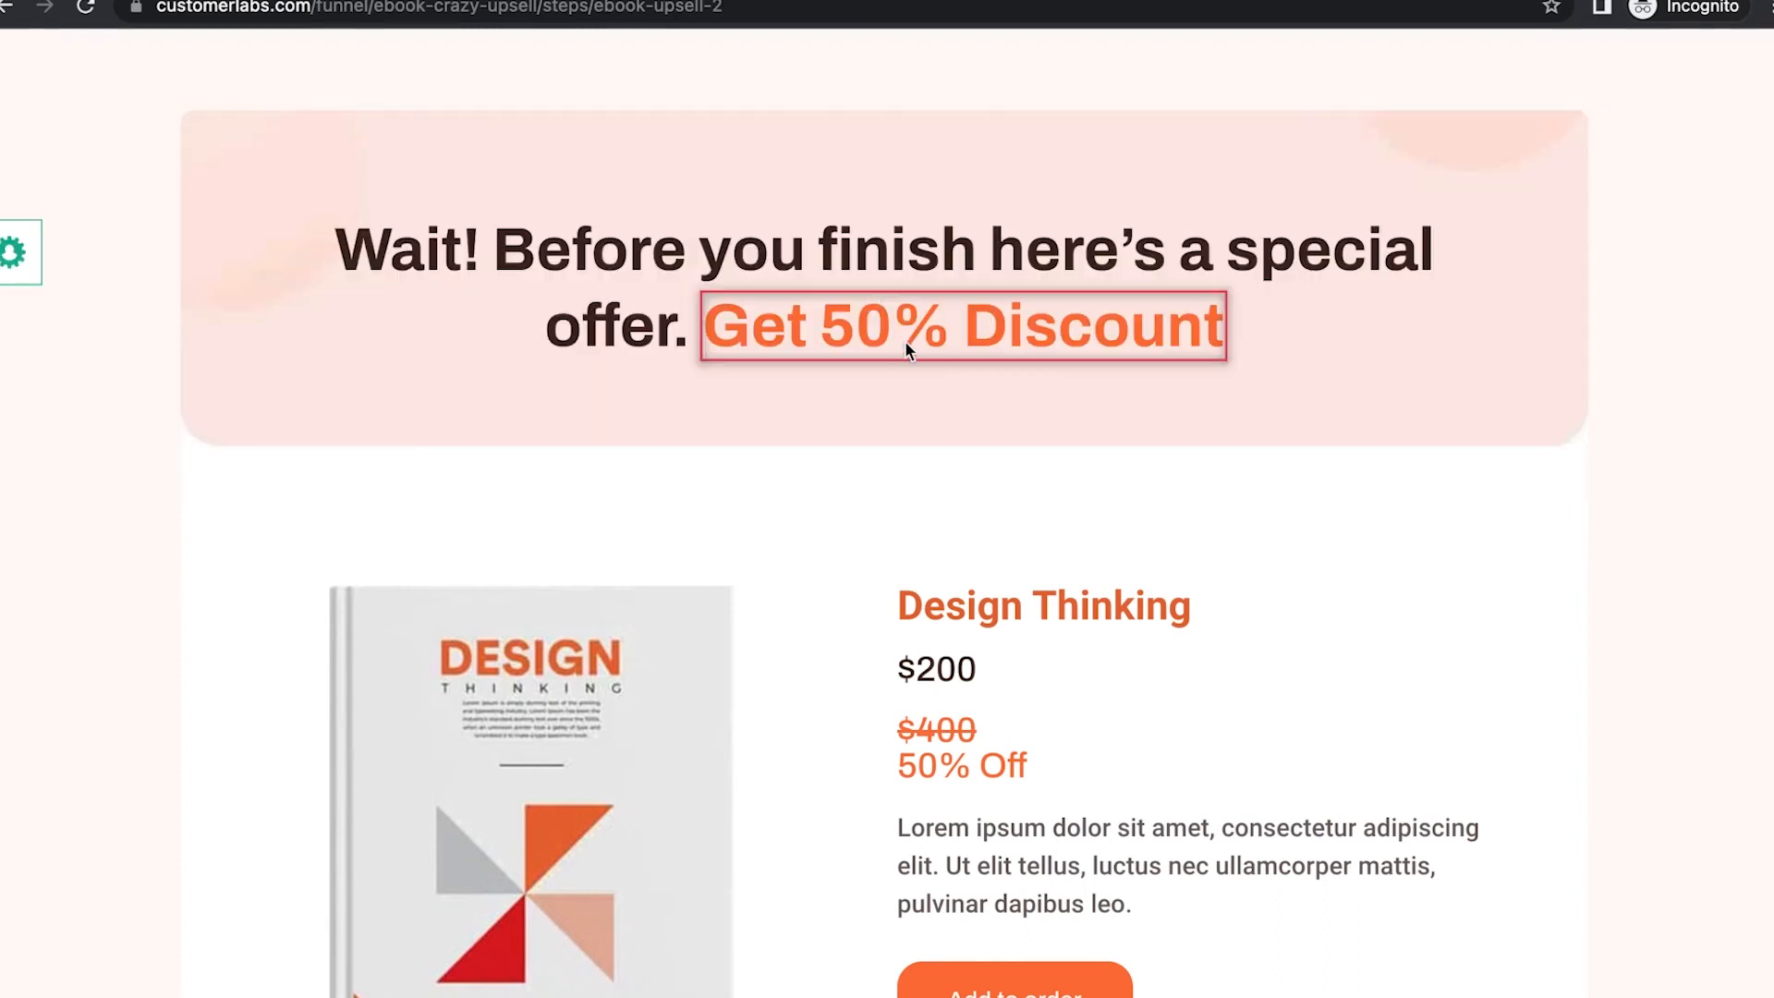
click(970, 672)
click(968, 303)
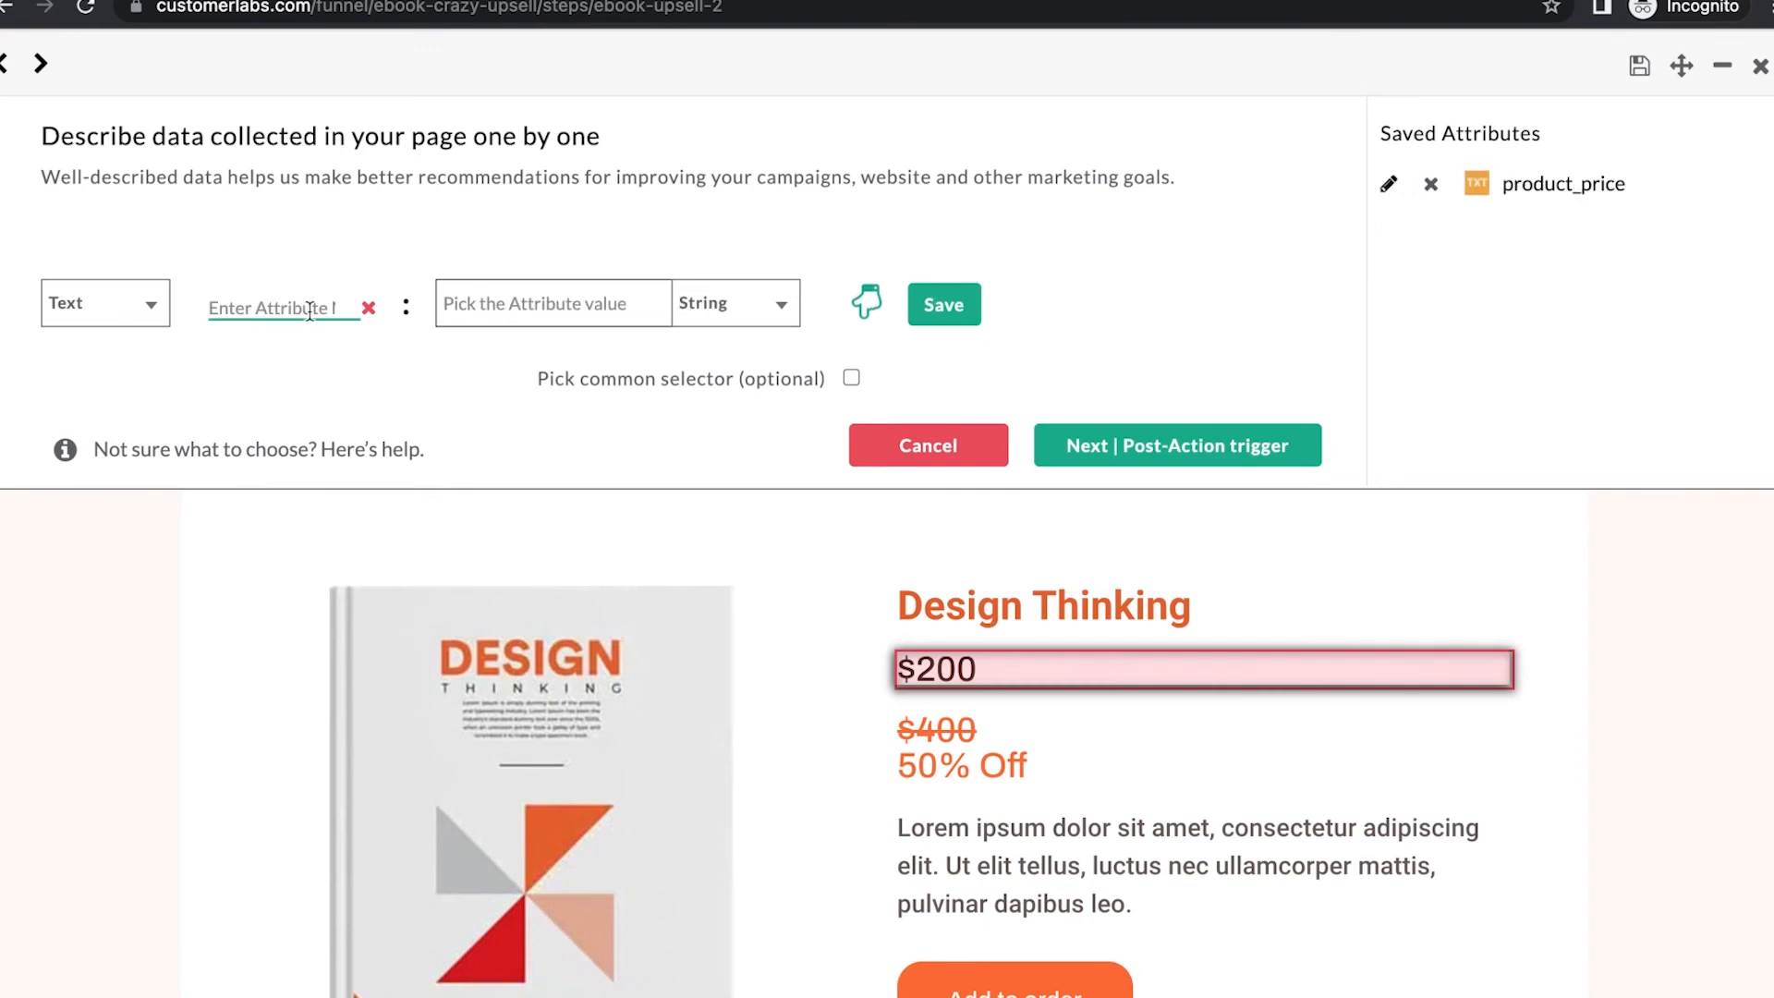
Add a Javascript attribute named currency with the expression "USD" on the ebook-upsell-2 page, verify and save it, and proceed to the post-action trigger.
click(65, 305)
click(91, 368)
click(230, 314)
text(currency)
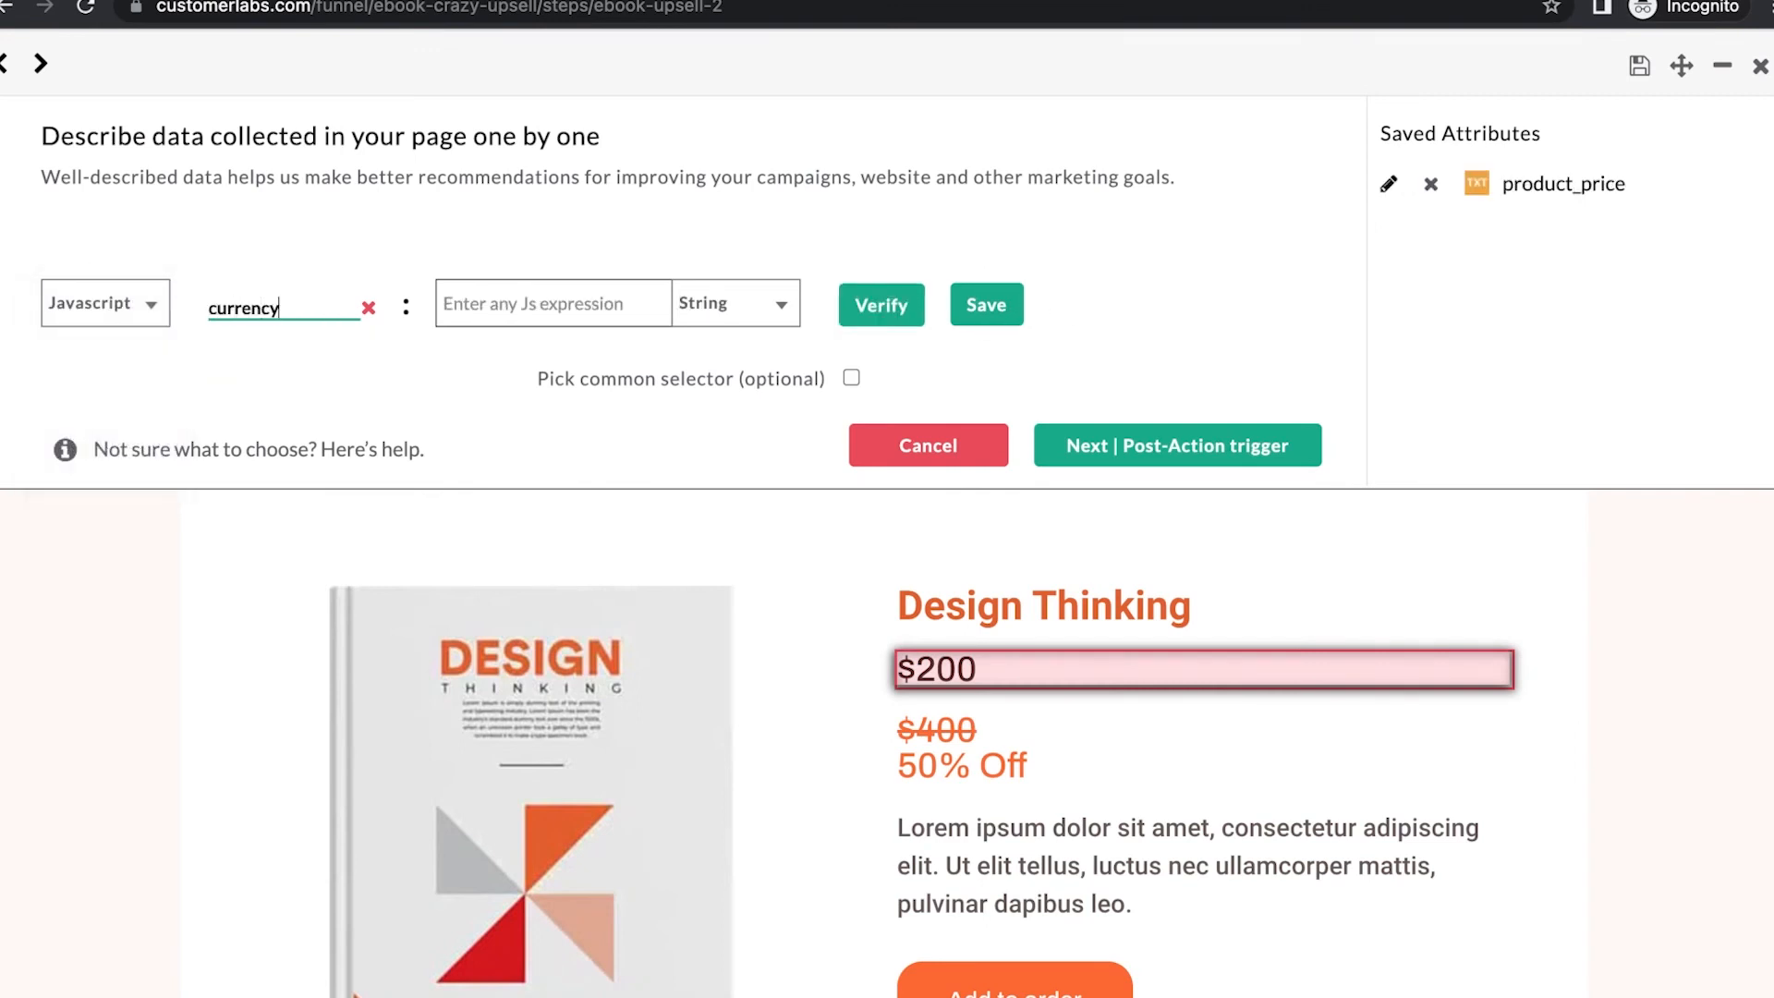
text("USD)
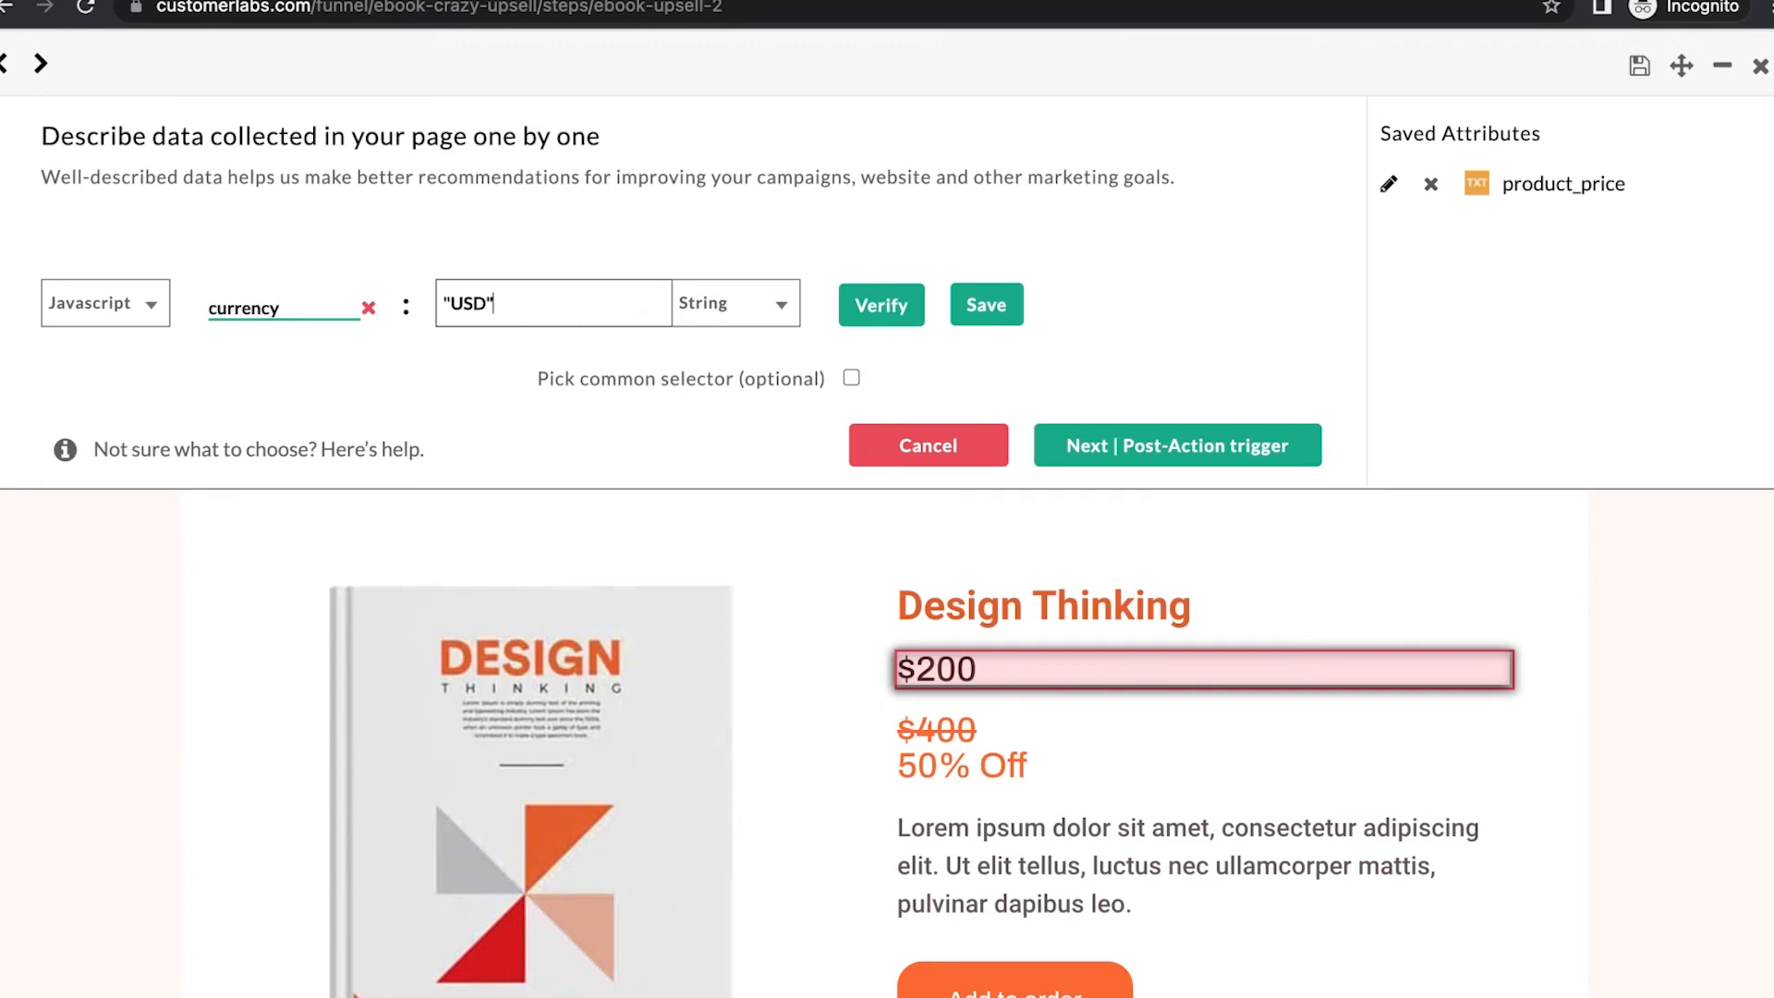
click(882, 321)
click(995, 310)
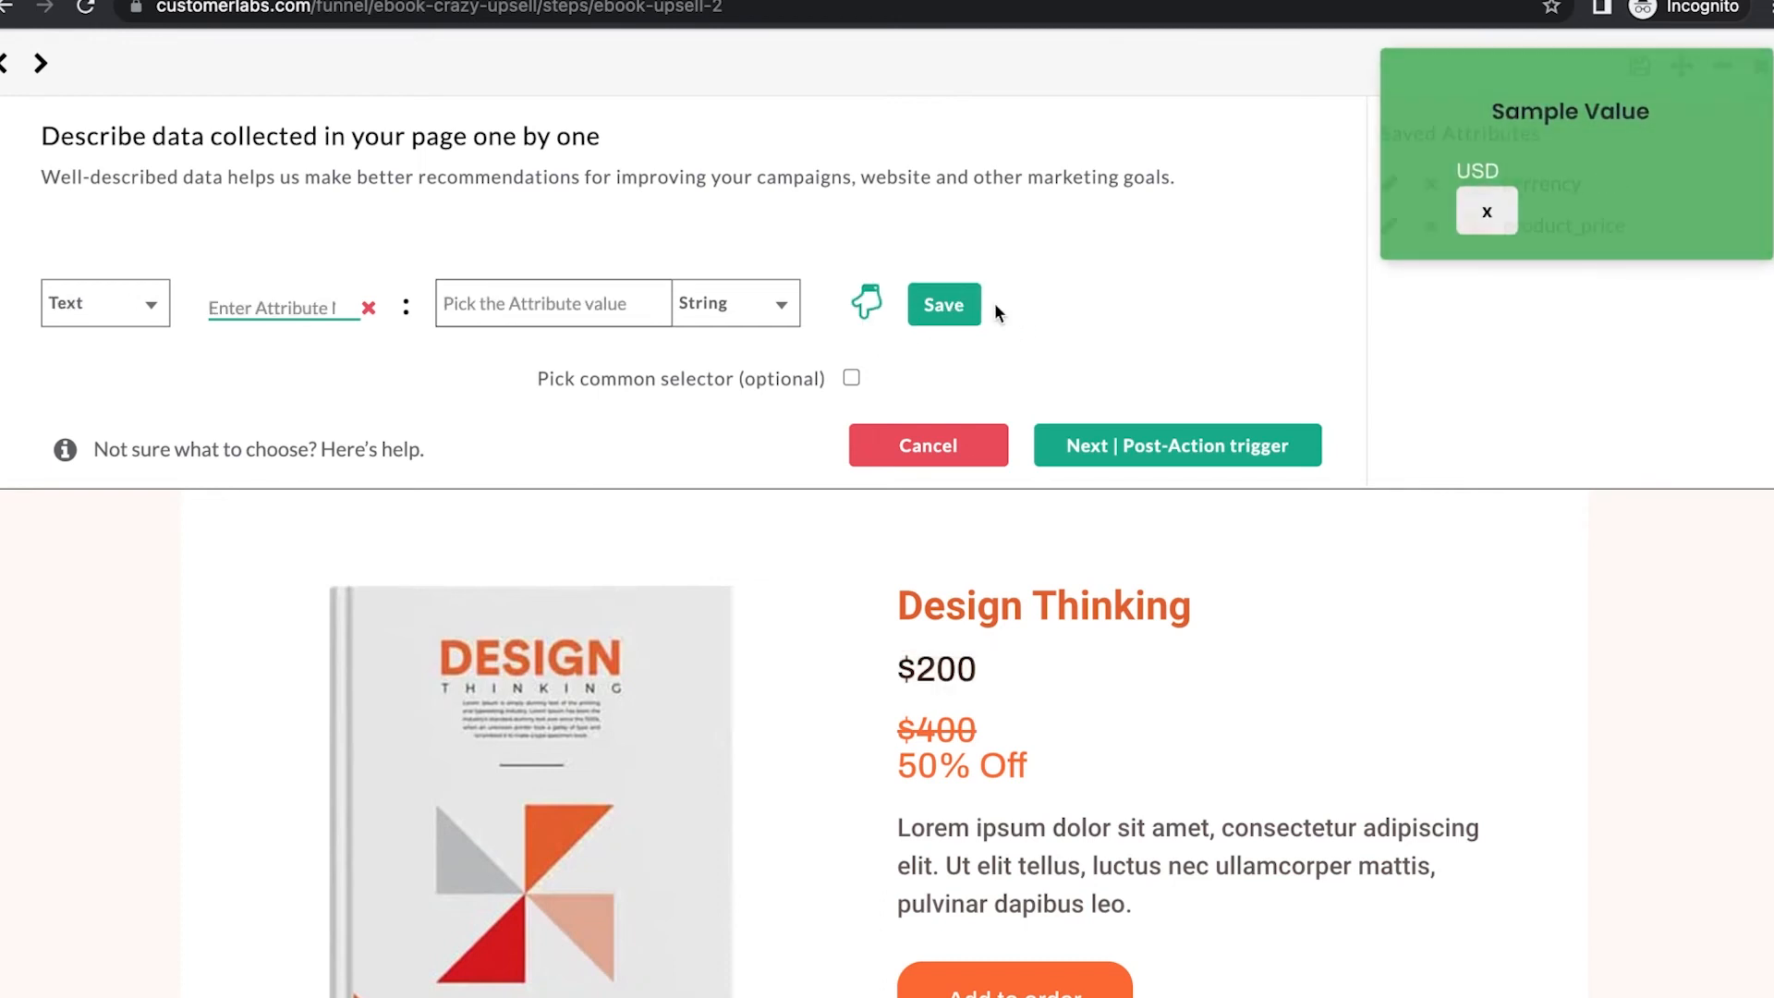
click(1193, 448)
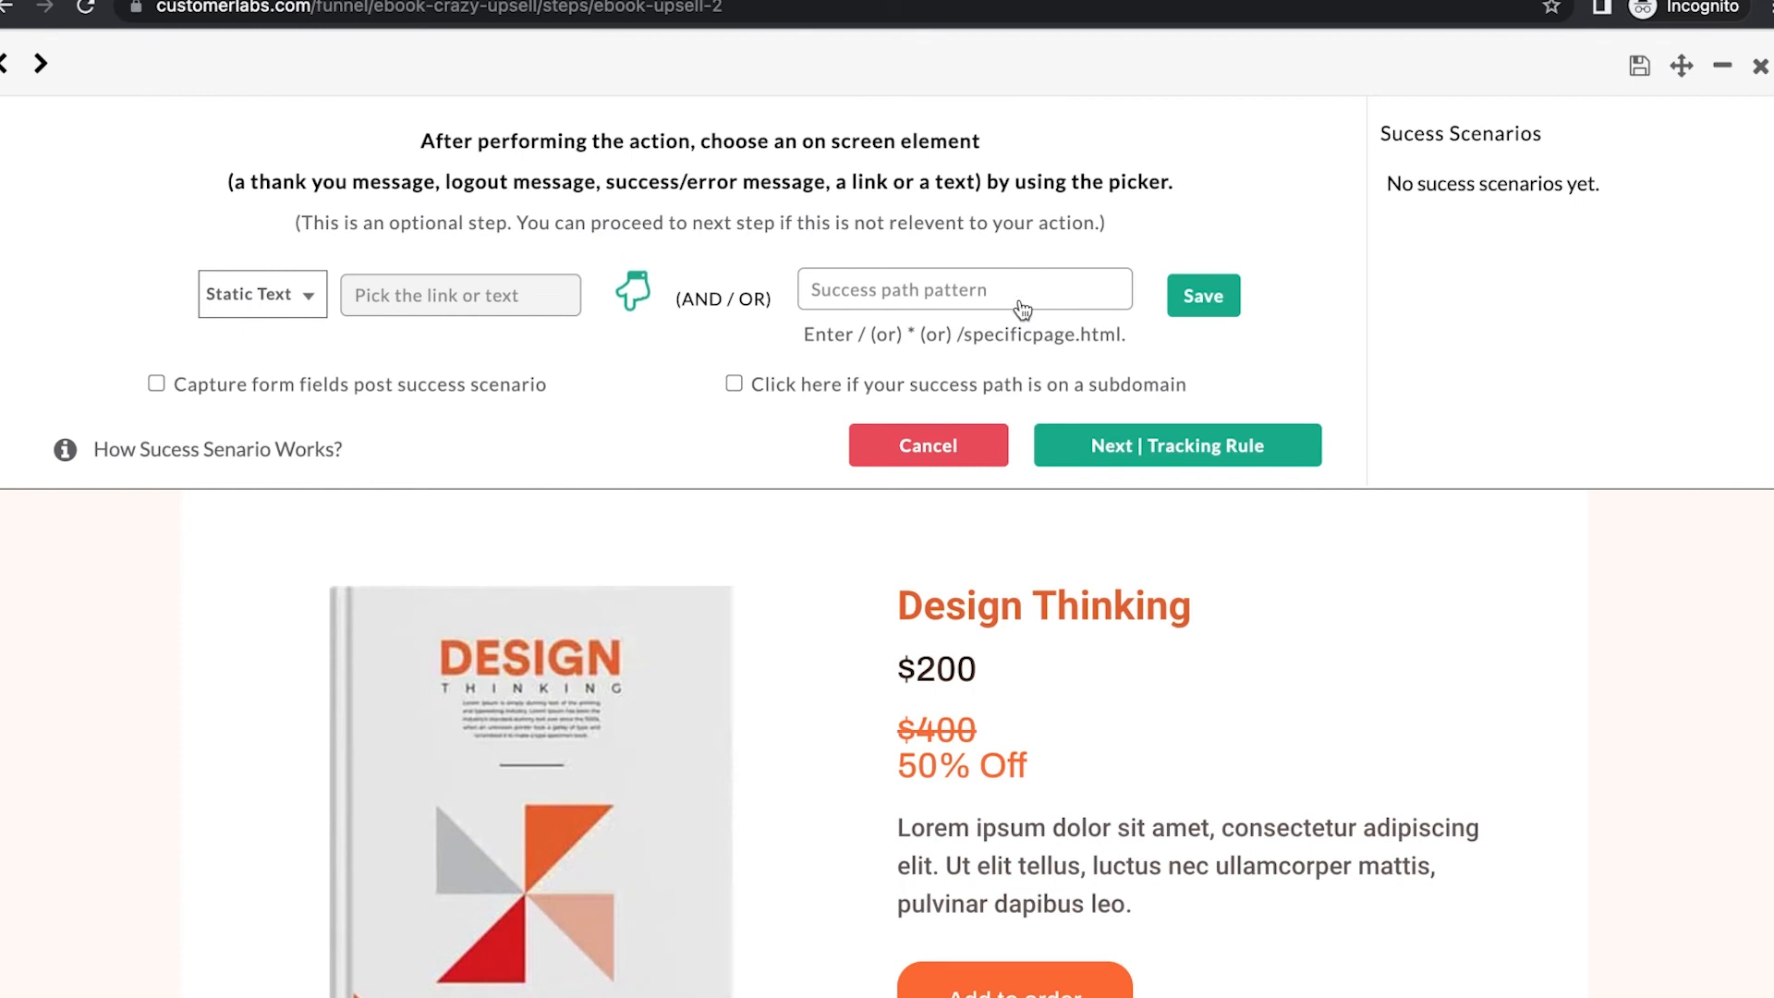
Save the success path /funnel/ebook-crazy-upsell/steps/ebook-upsell-3/ as the post-action trigger of the ebook-upsell-2 page's action.
click(975, 301)
key(ctrl+v)
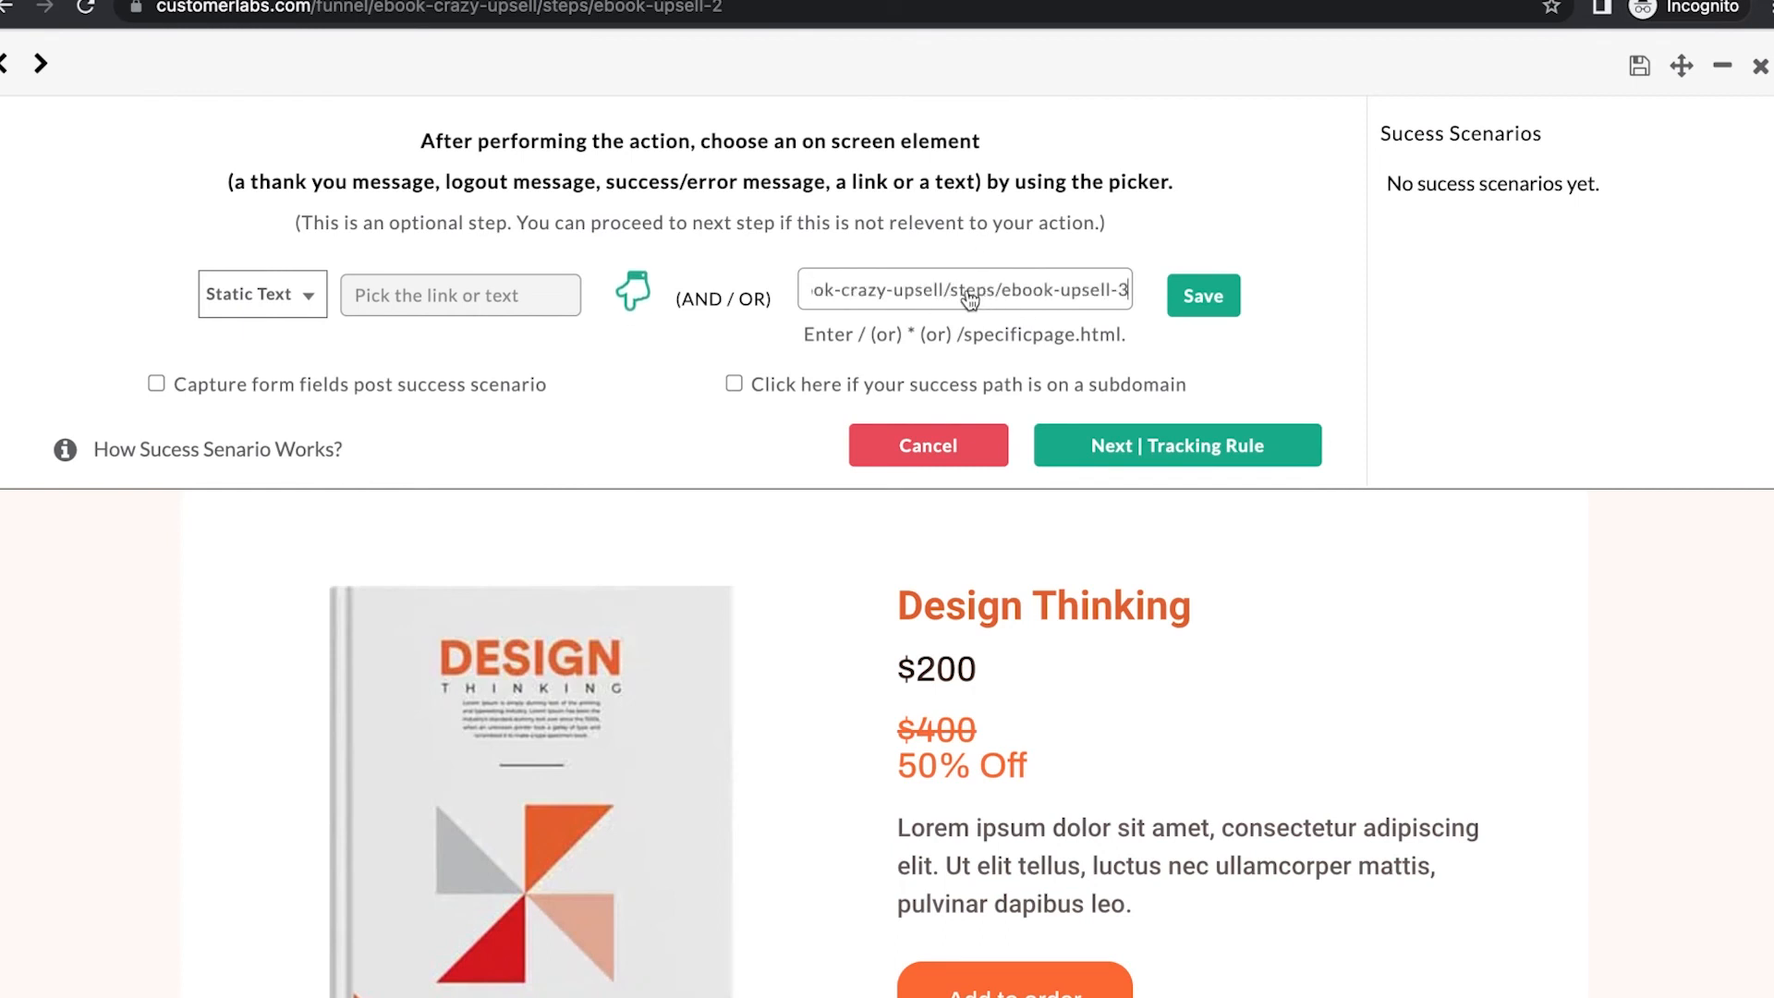
text(/)
key(Left)
key(Left)
key(Left)
key(Left)
key(Left)
key(Left)
key(Left)
key(Left)
key(Left)
key(Left)
key(Left)
key(Left)
key(Left)
key(Left)
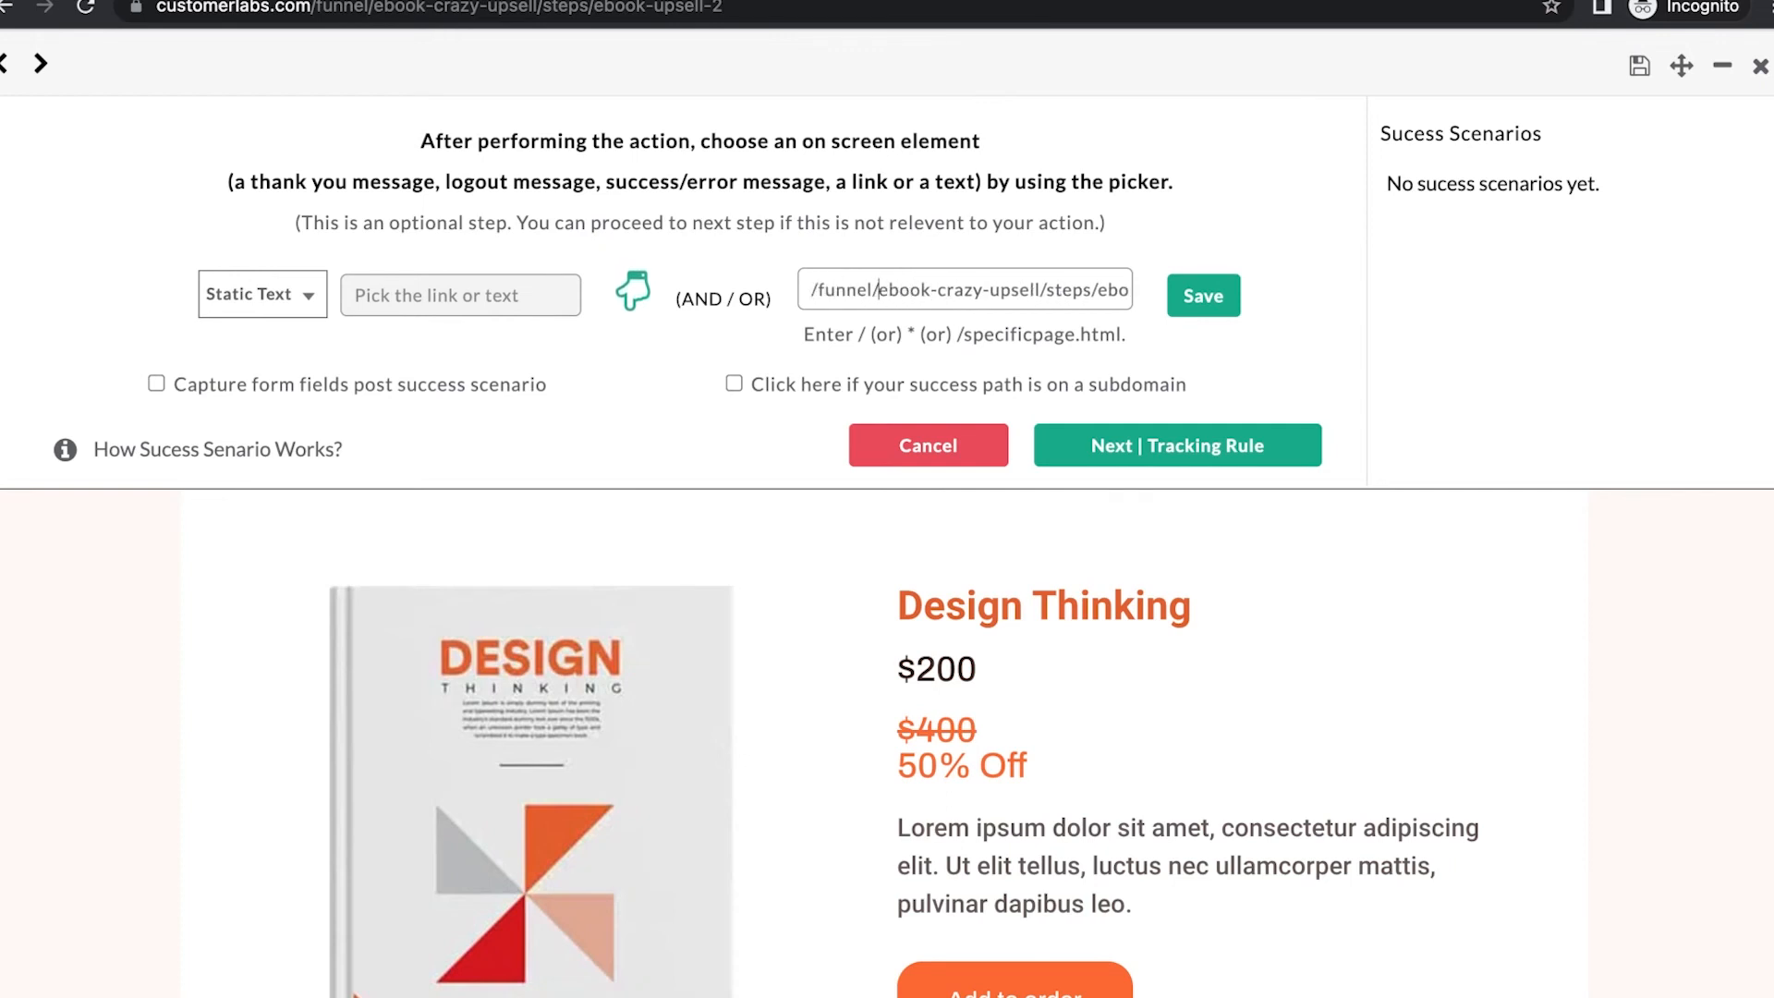
click(1192, 298)
Add a tracking rule for the current page to the ebook-upsell-2 action and save the action.
click(1189, 453)
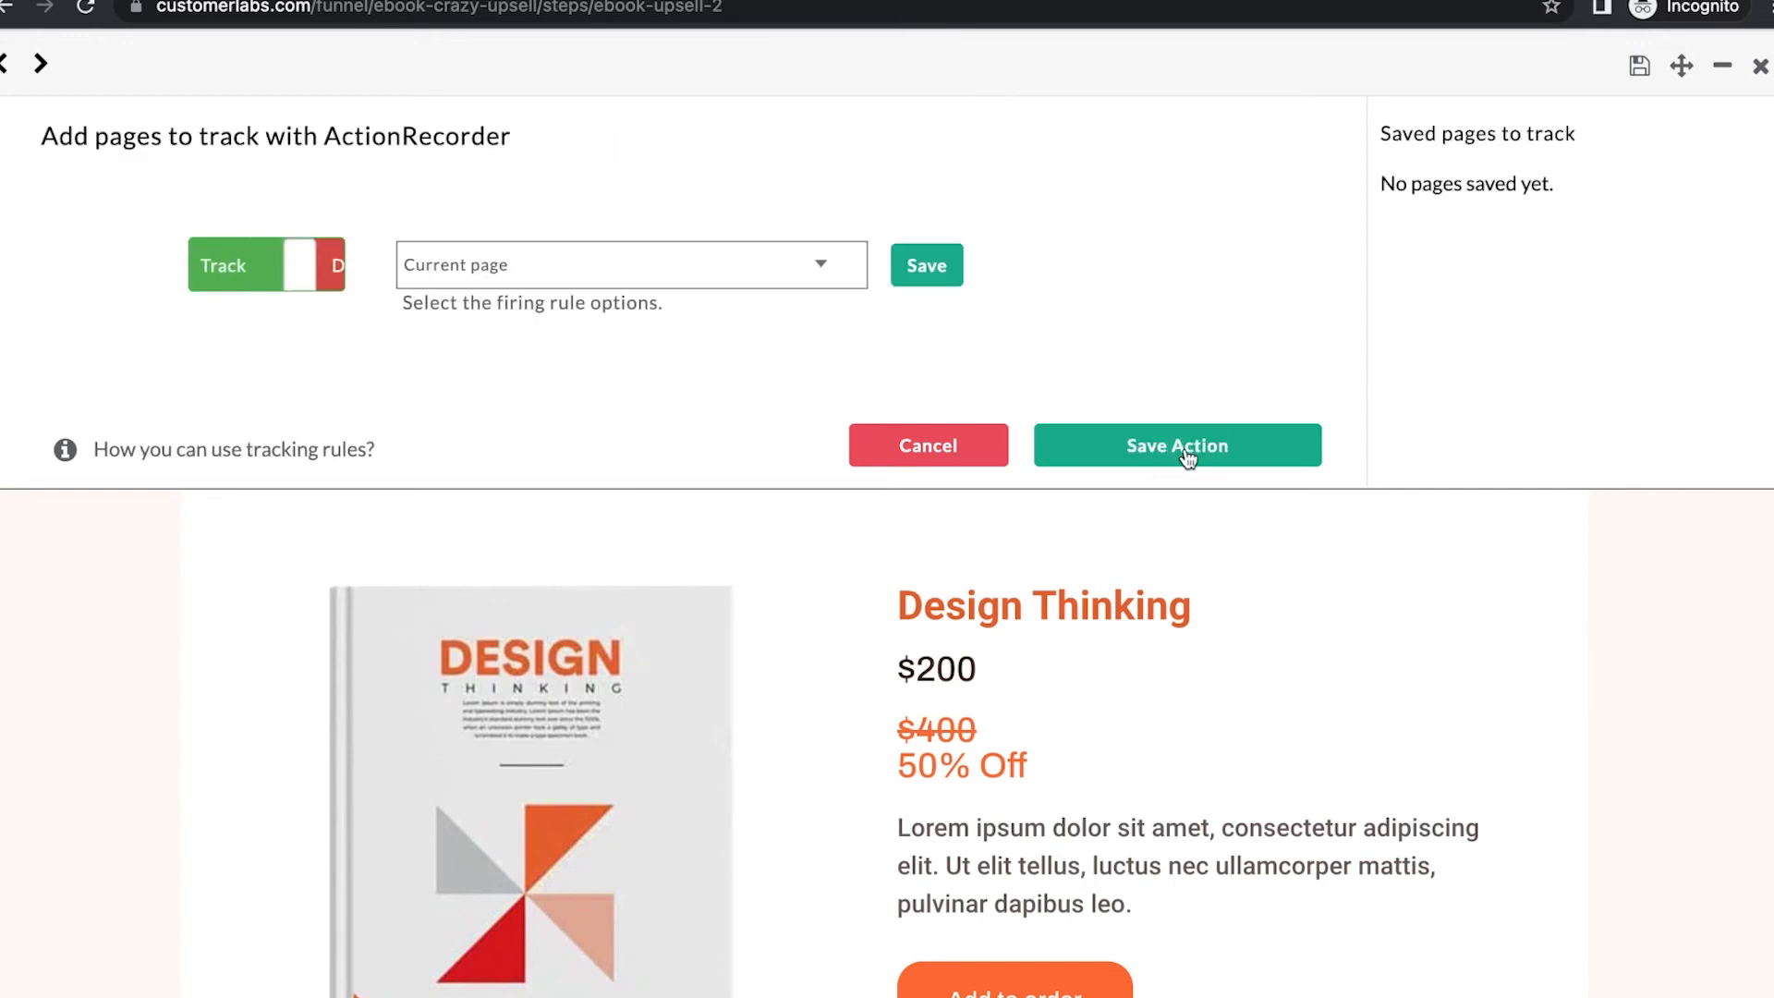
click(815, 281)
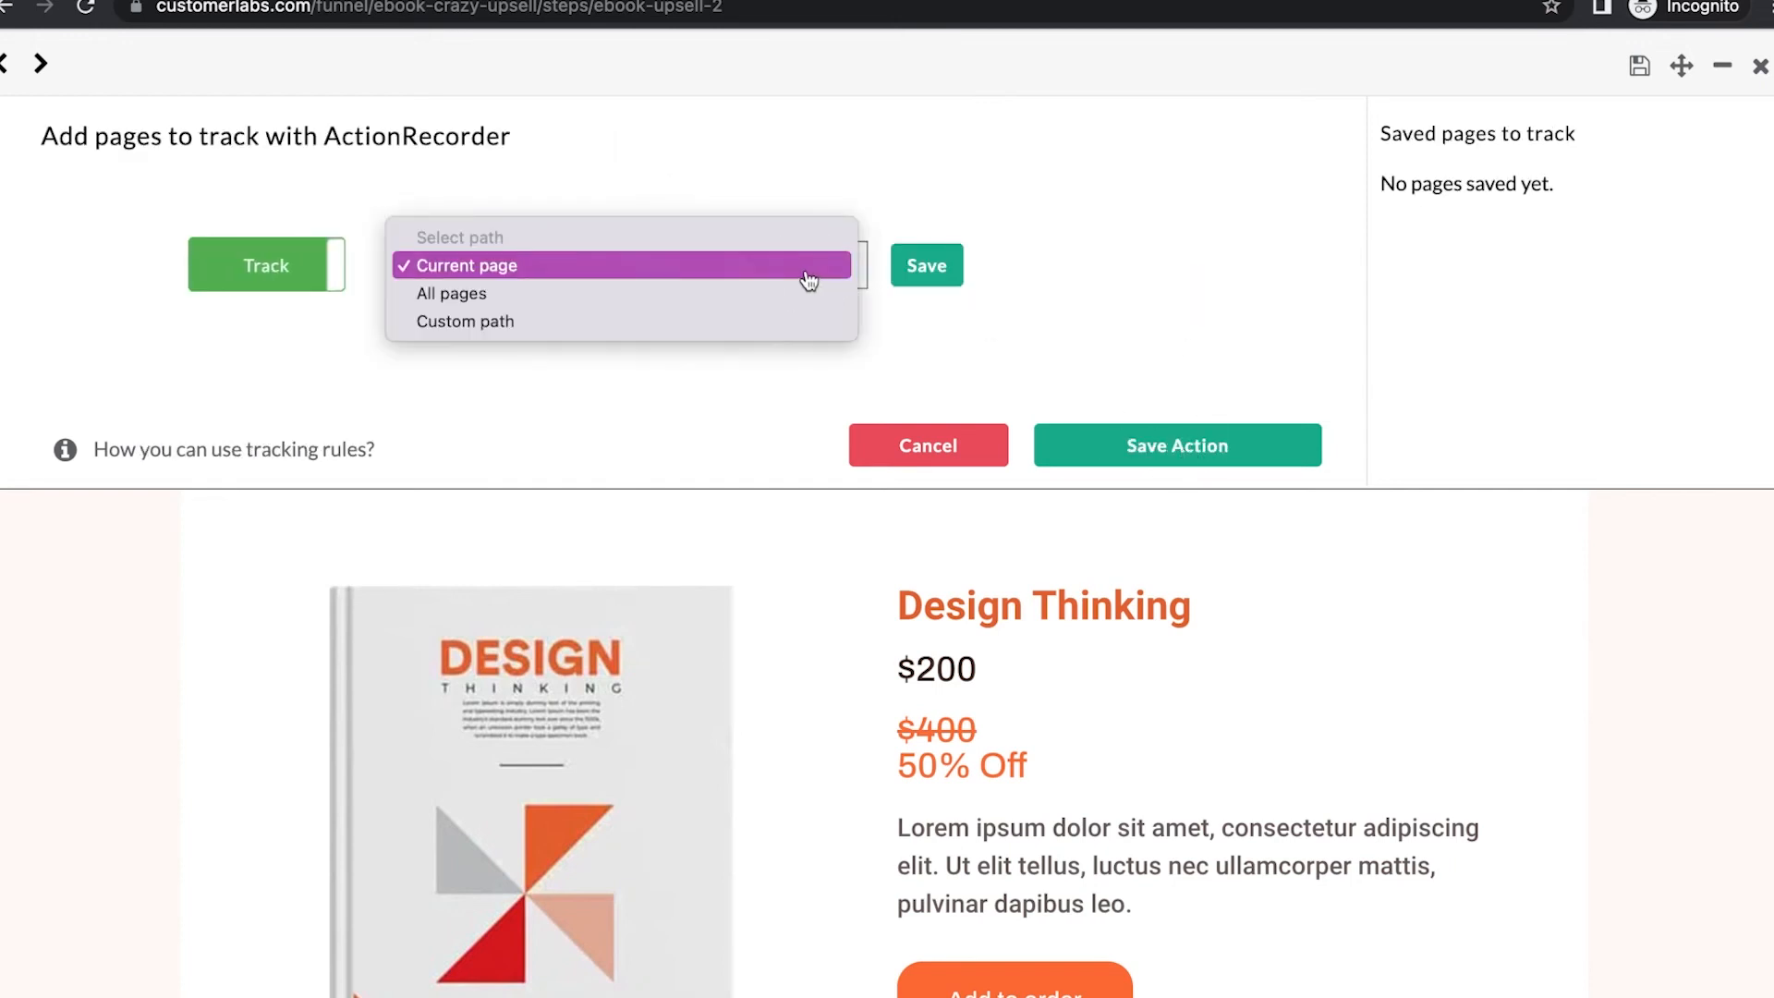
click(809, 275)
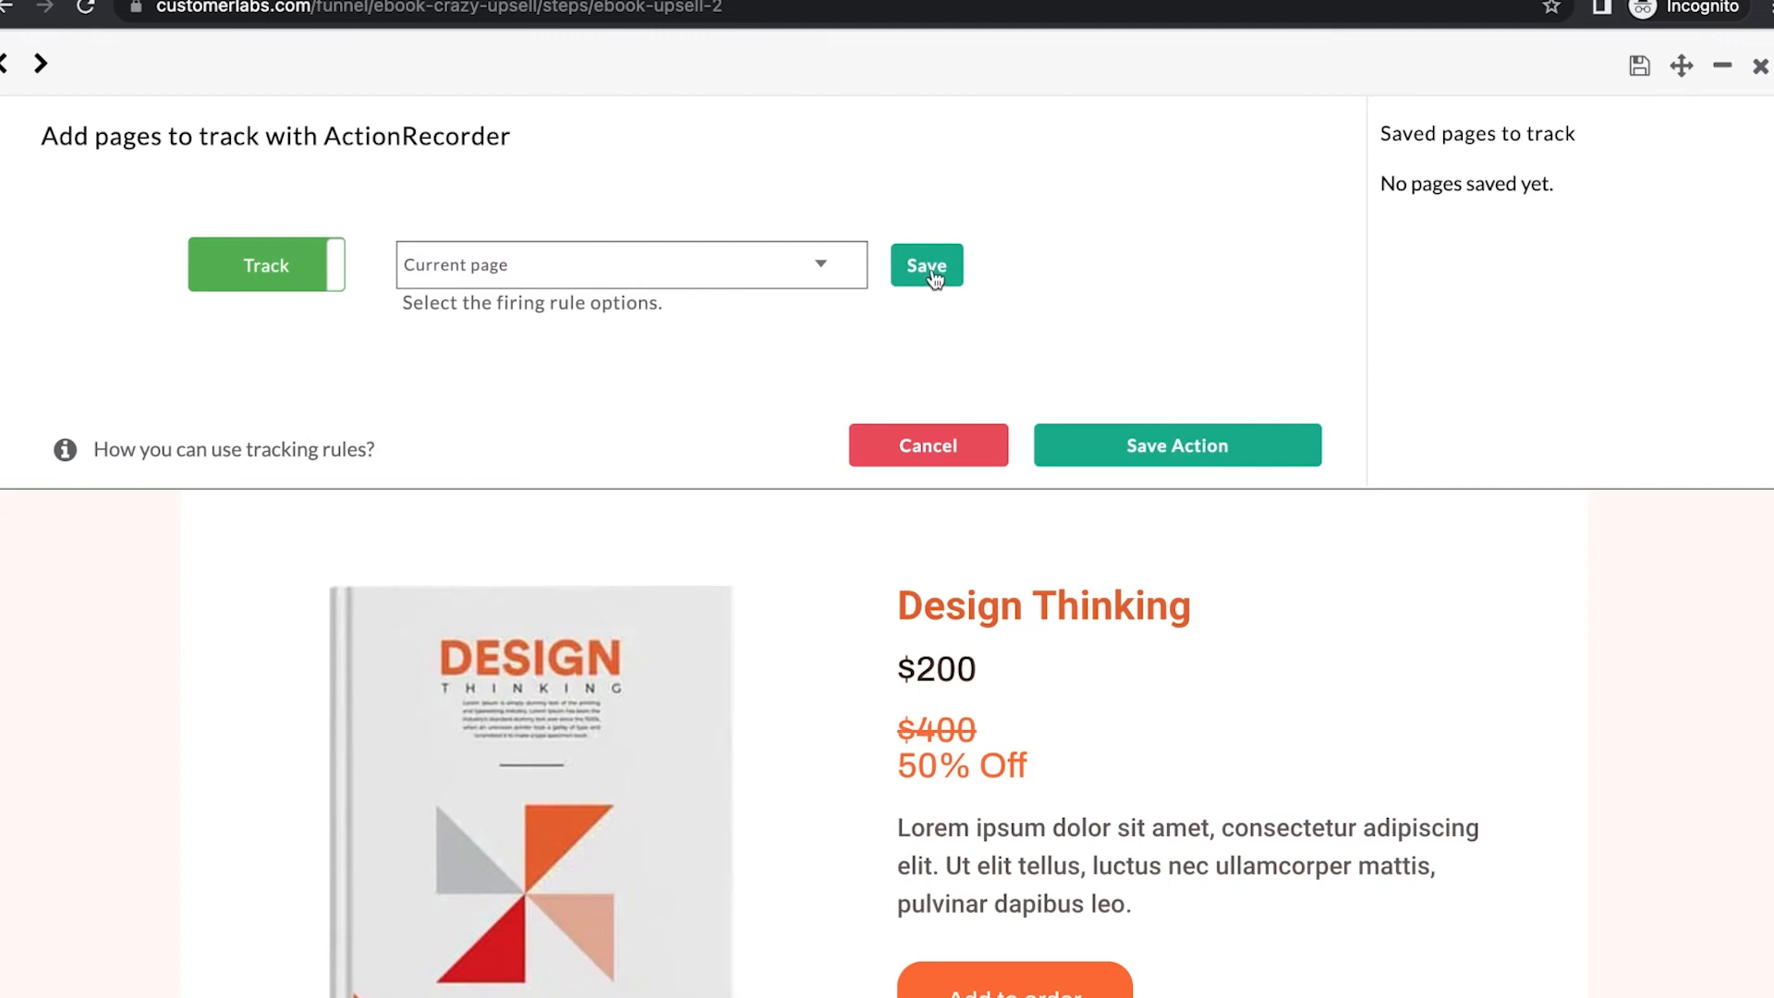
click(933, 275)
click(1189, 445)
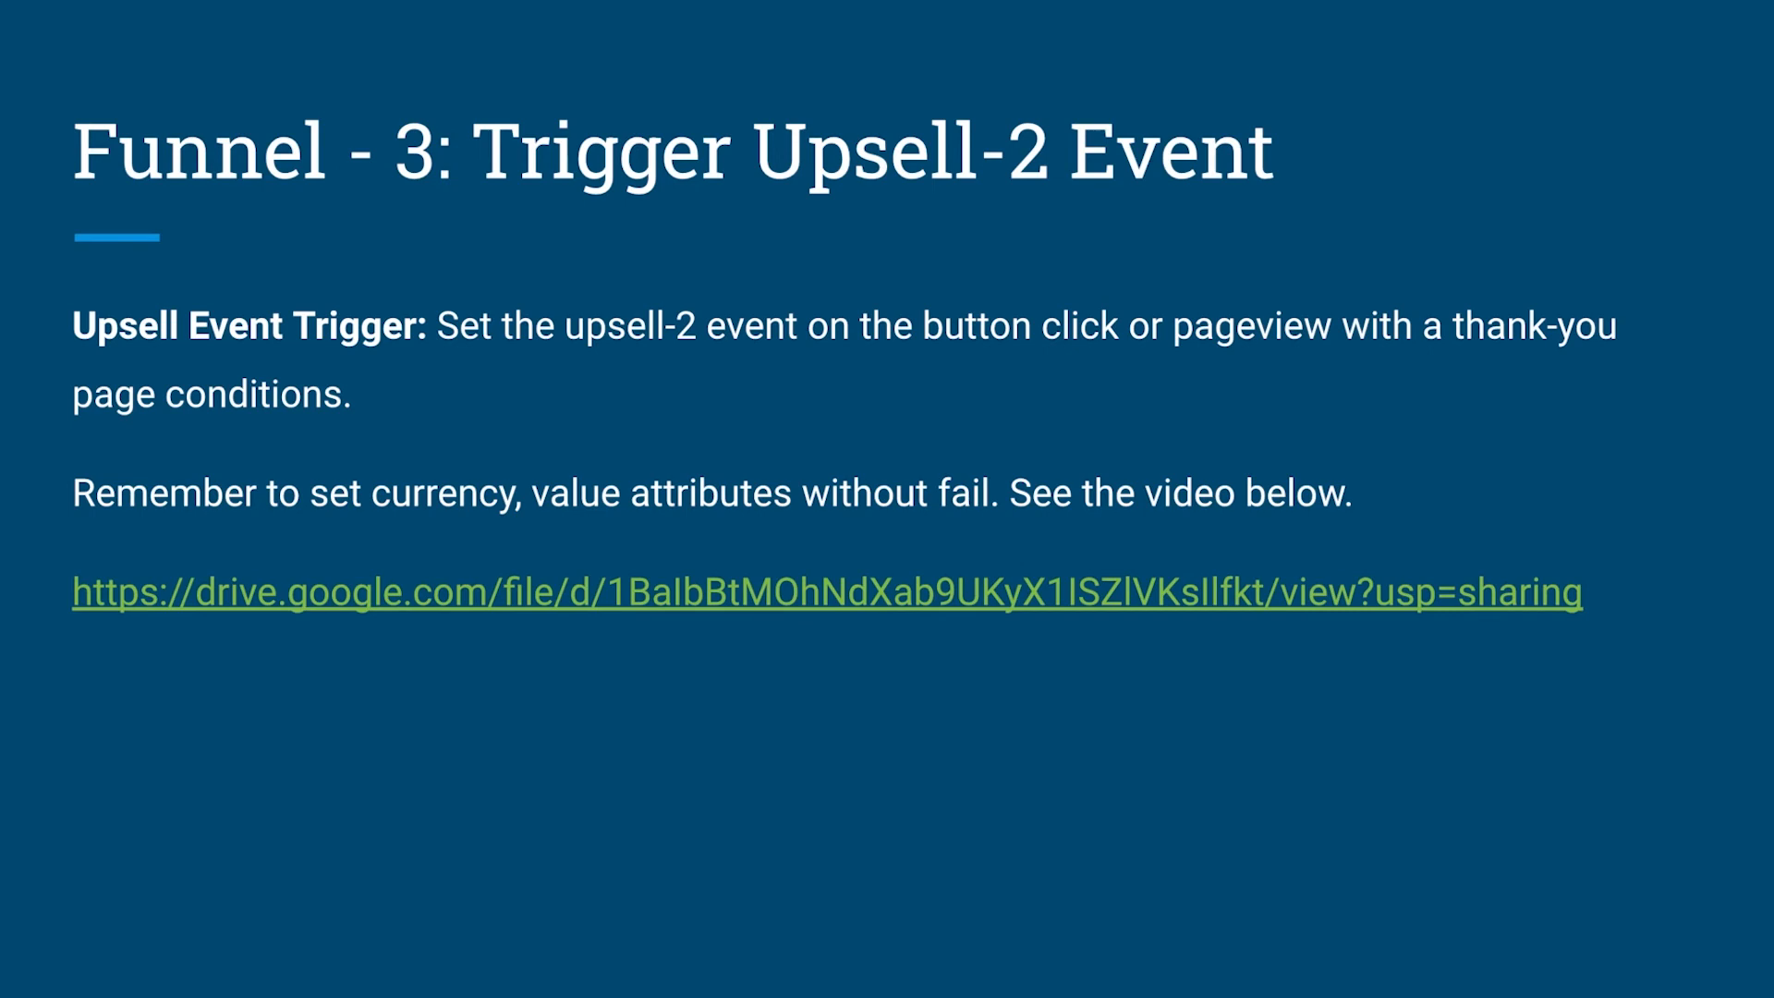
Record a new custom On Click action named second_upsell on the ebook-upsell-3 page.
scroll(1124, 896, up, 1)
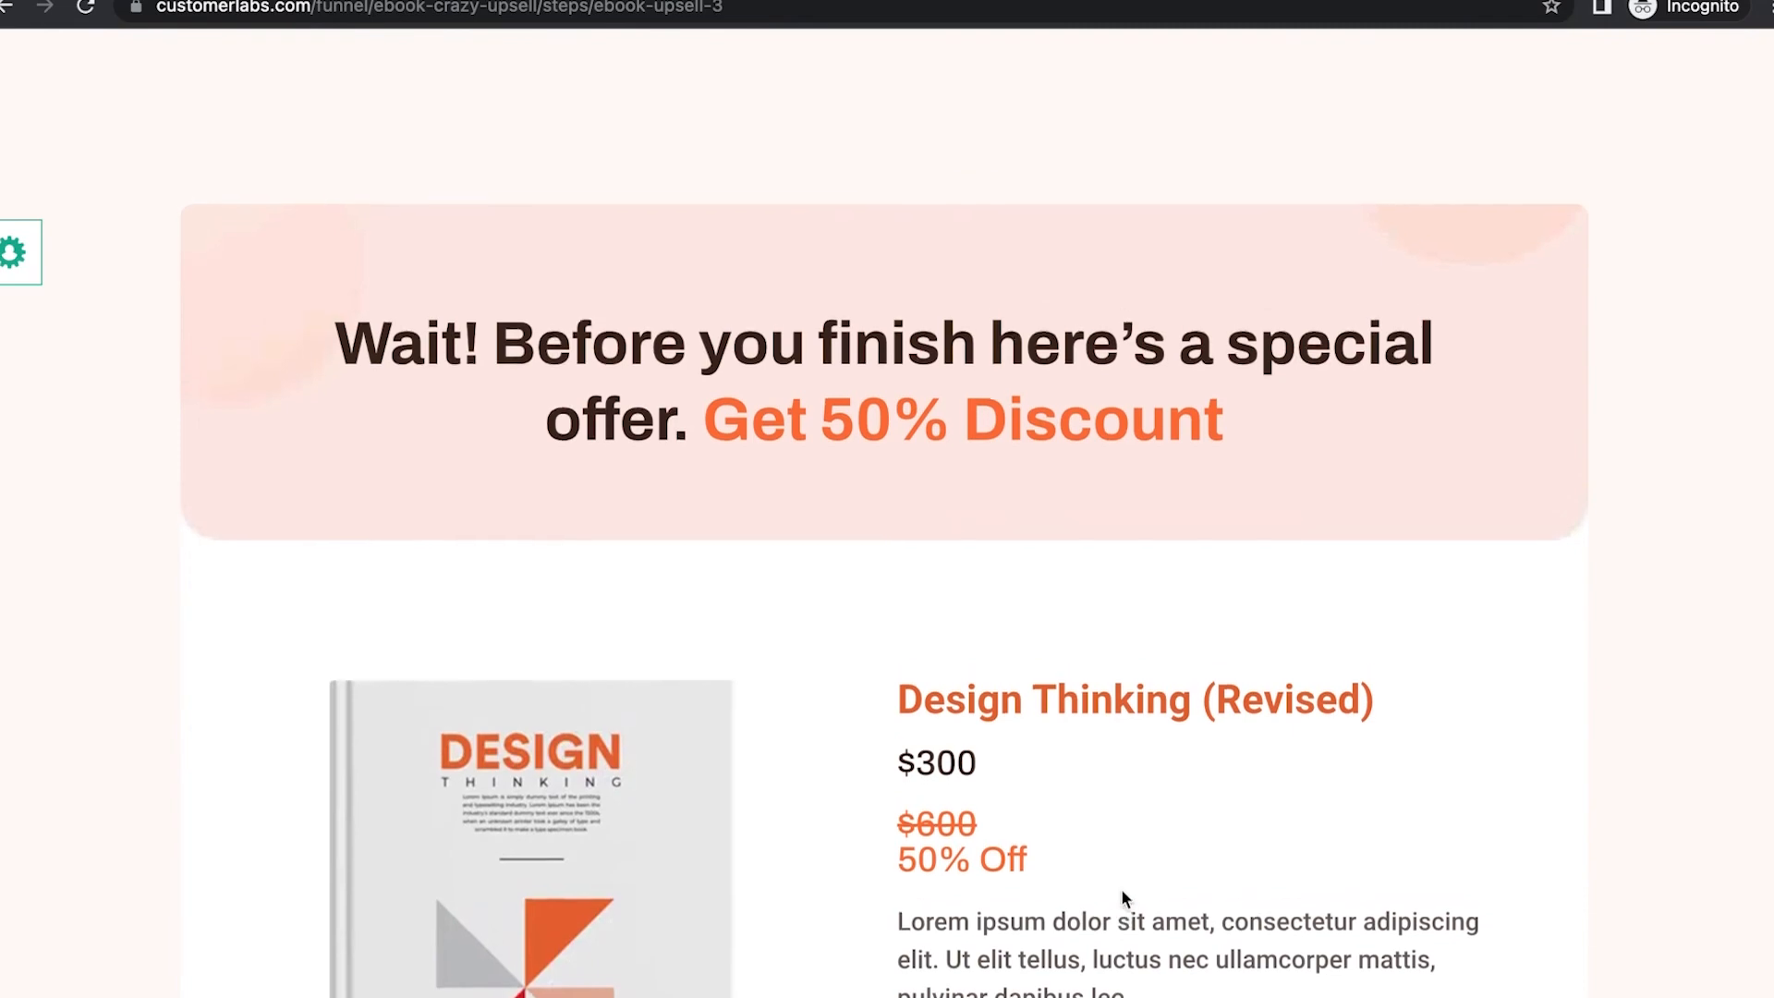
click(11, 254)
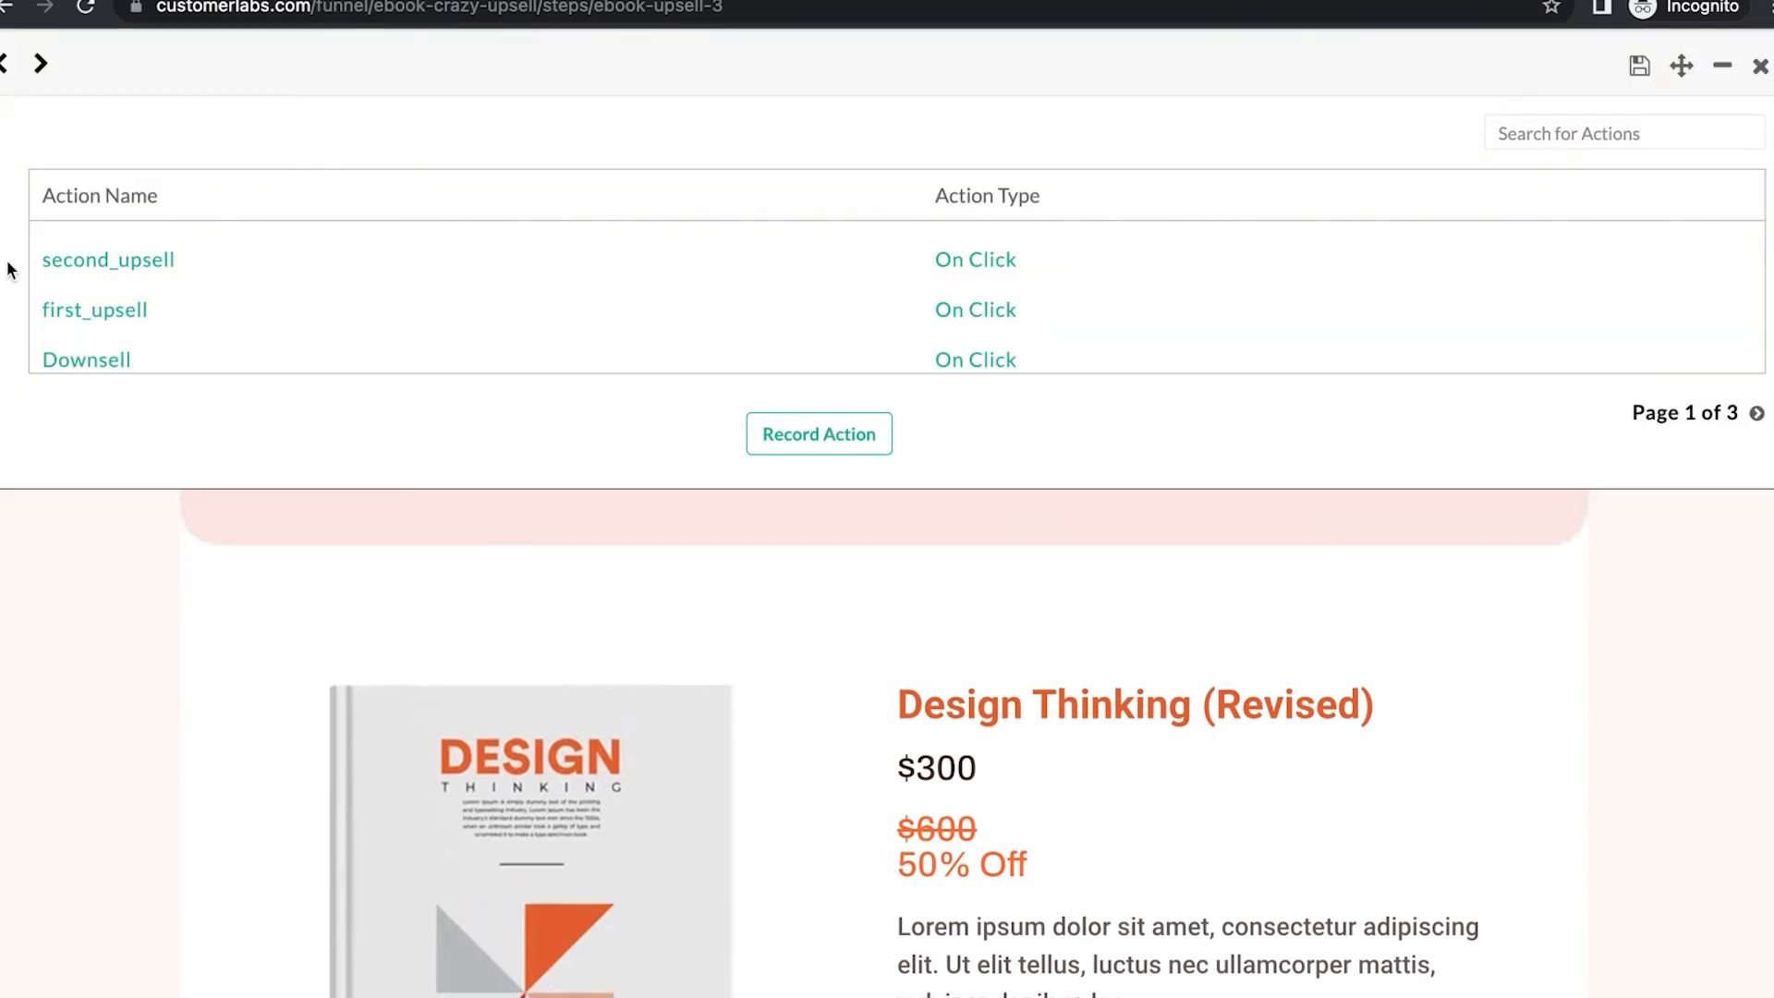
click(778, 442)
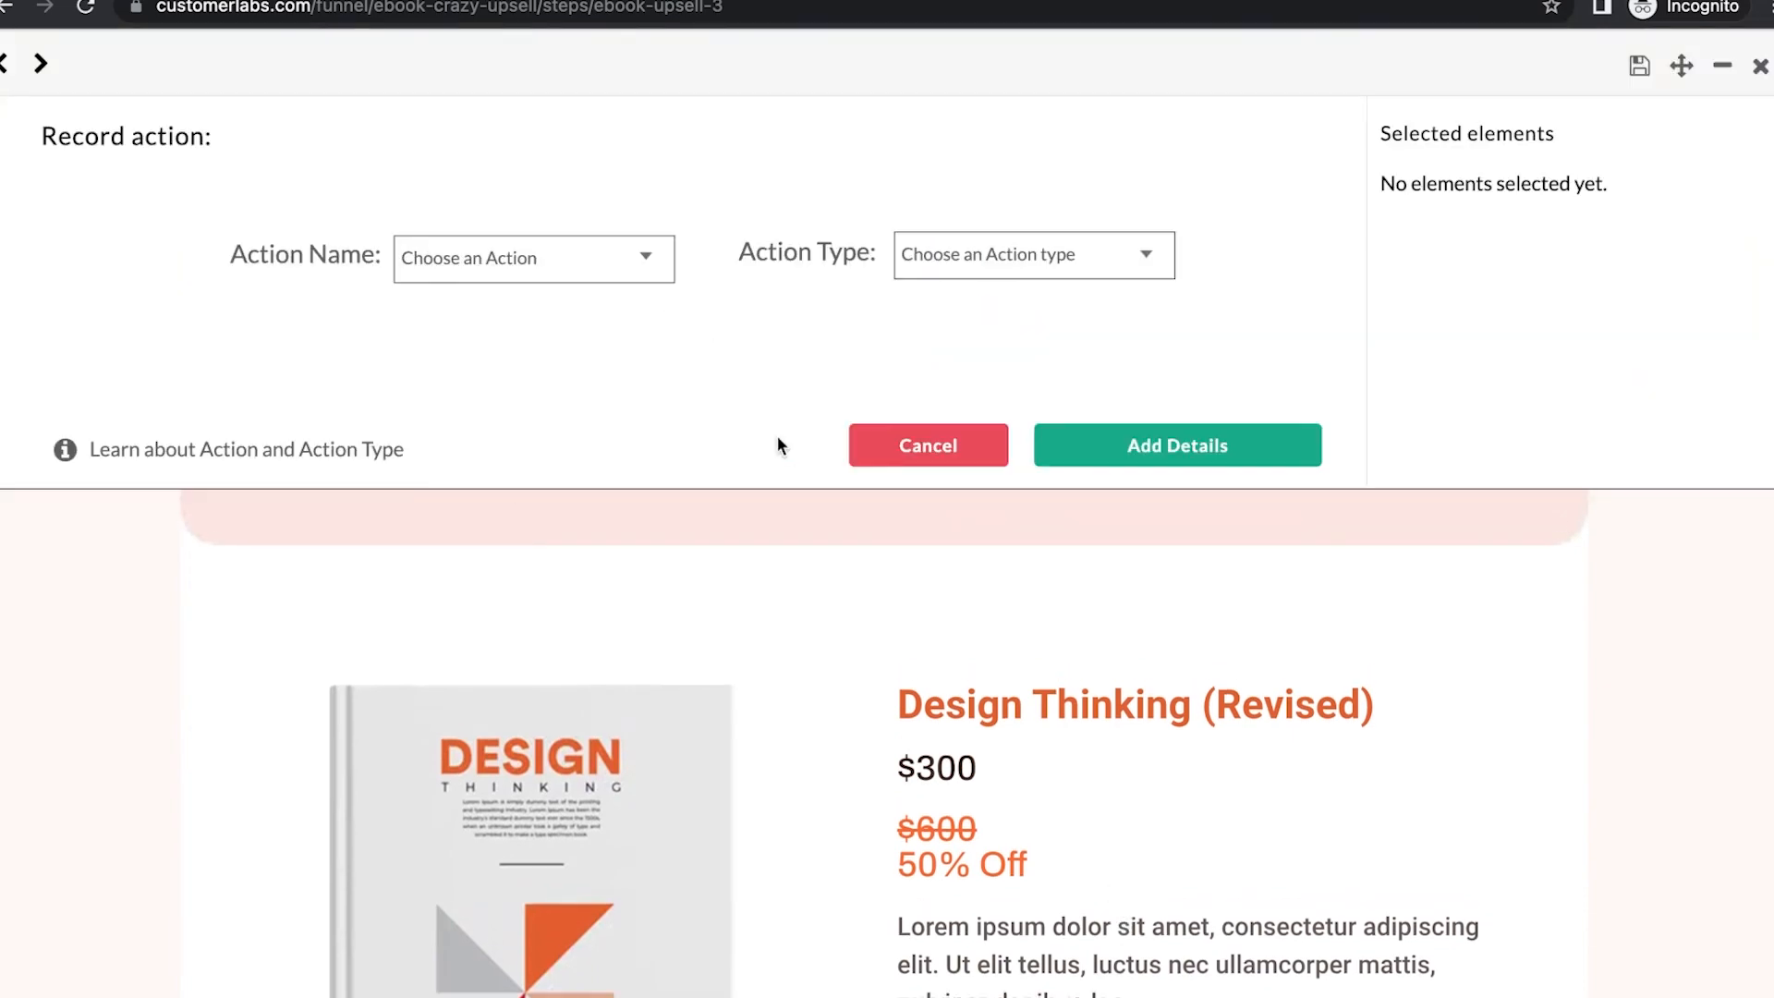
click(558, 267)
click(512, 932)
click(507, 182)
text(s)
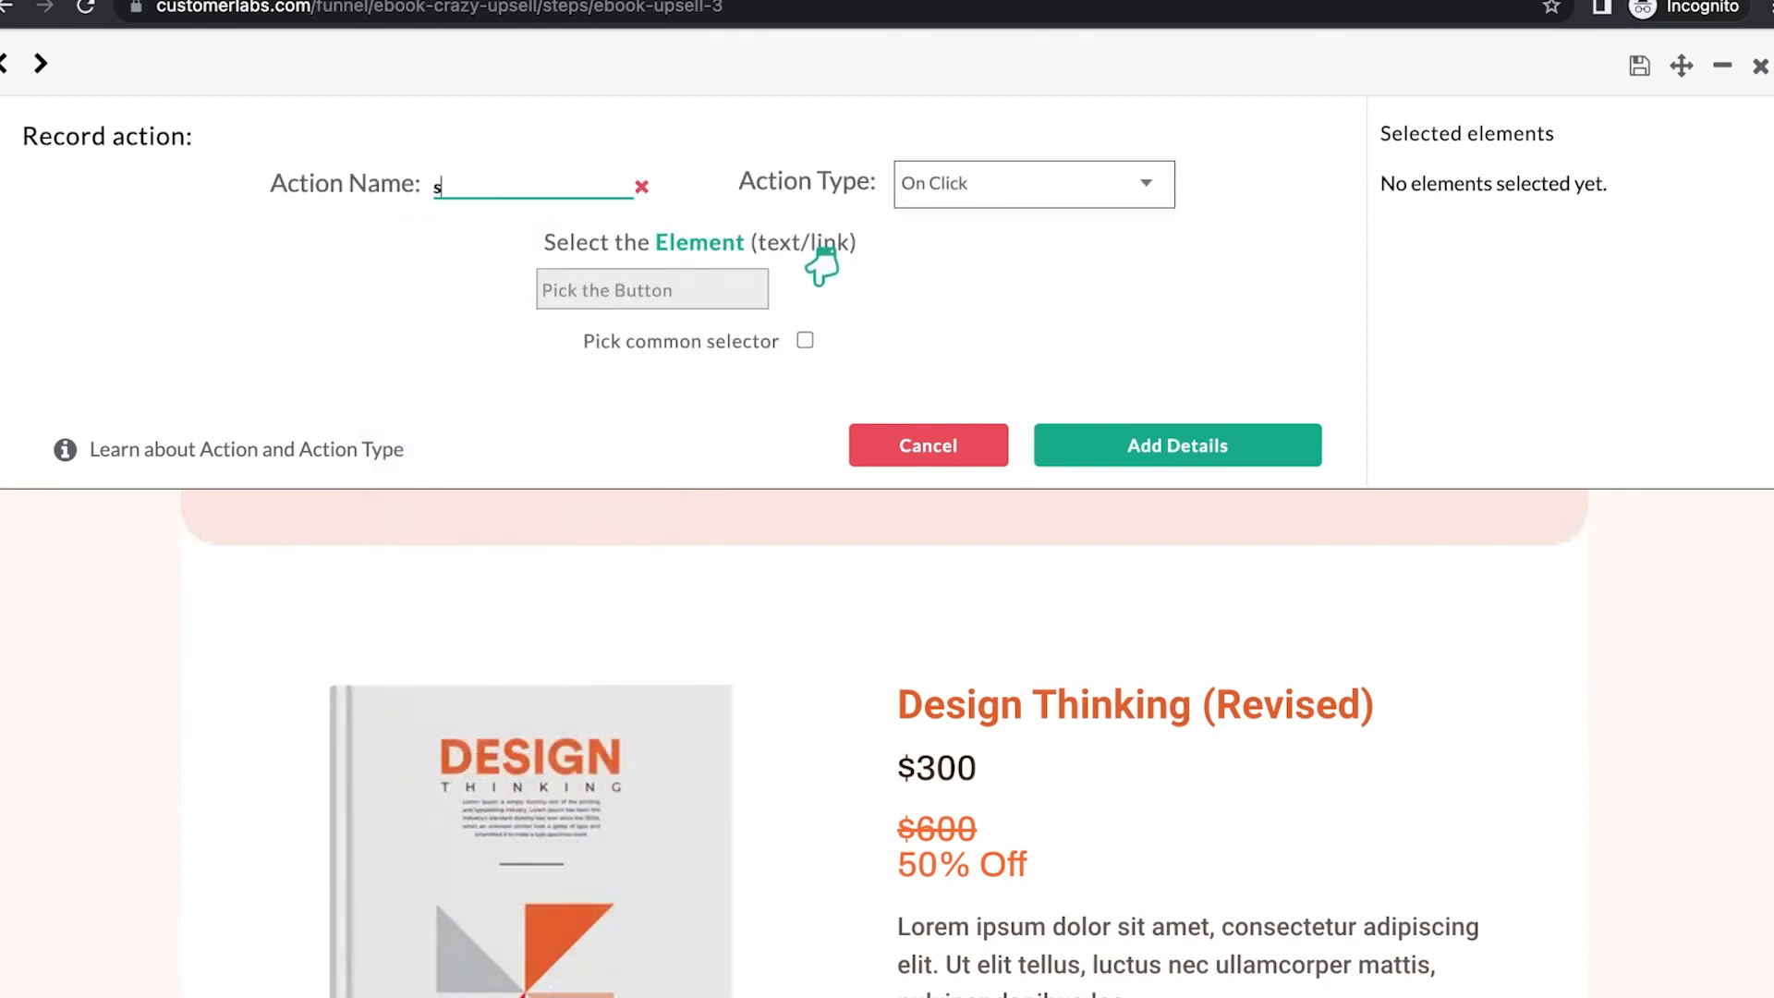
text(econd_upsell)
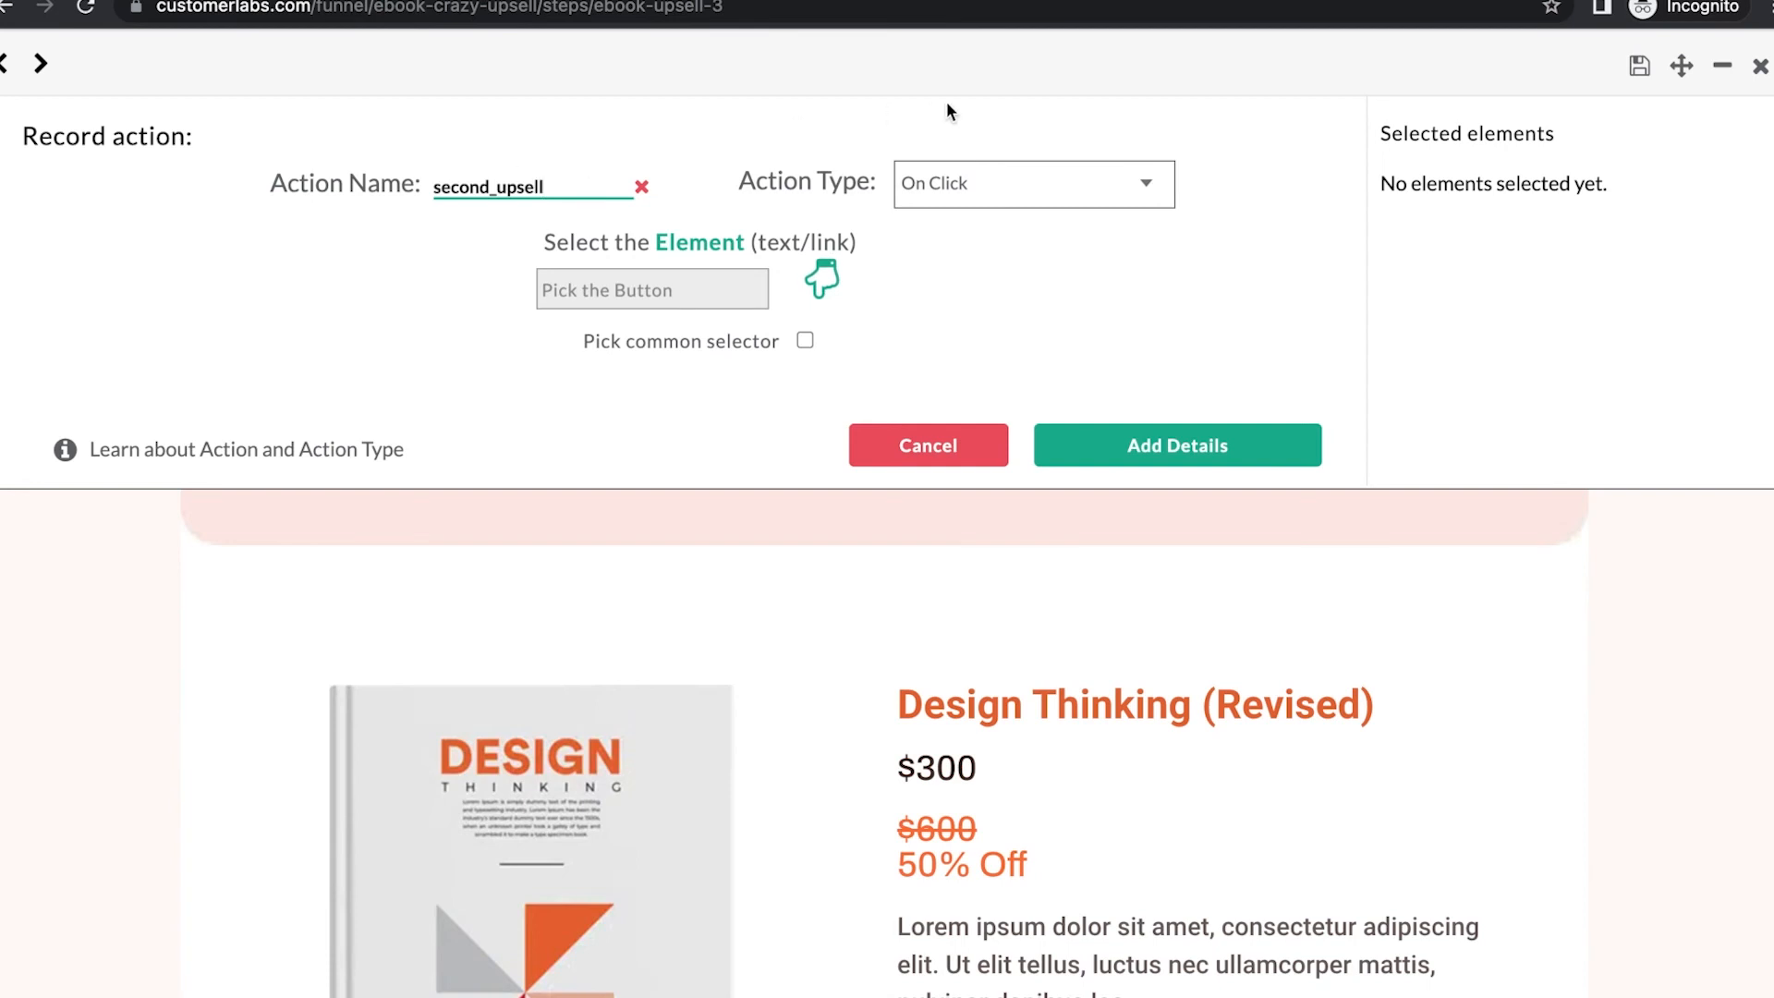
Pick the Add to order button as the second_upsell action's element and proceed to its details.
click(822, 277)
scroll(1153, 829, down, 3)
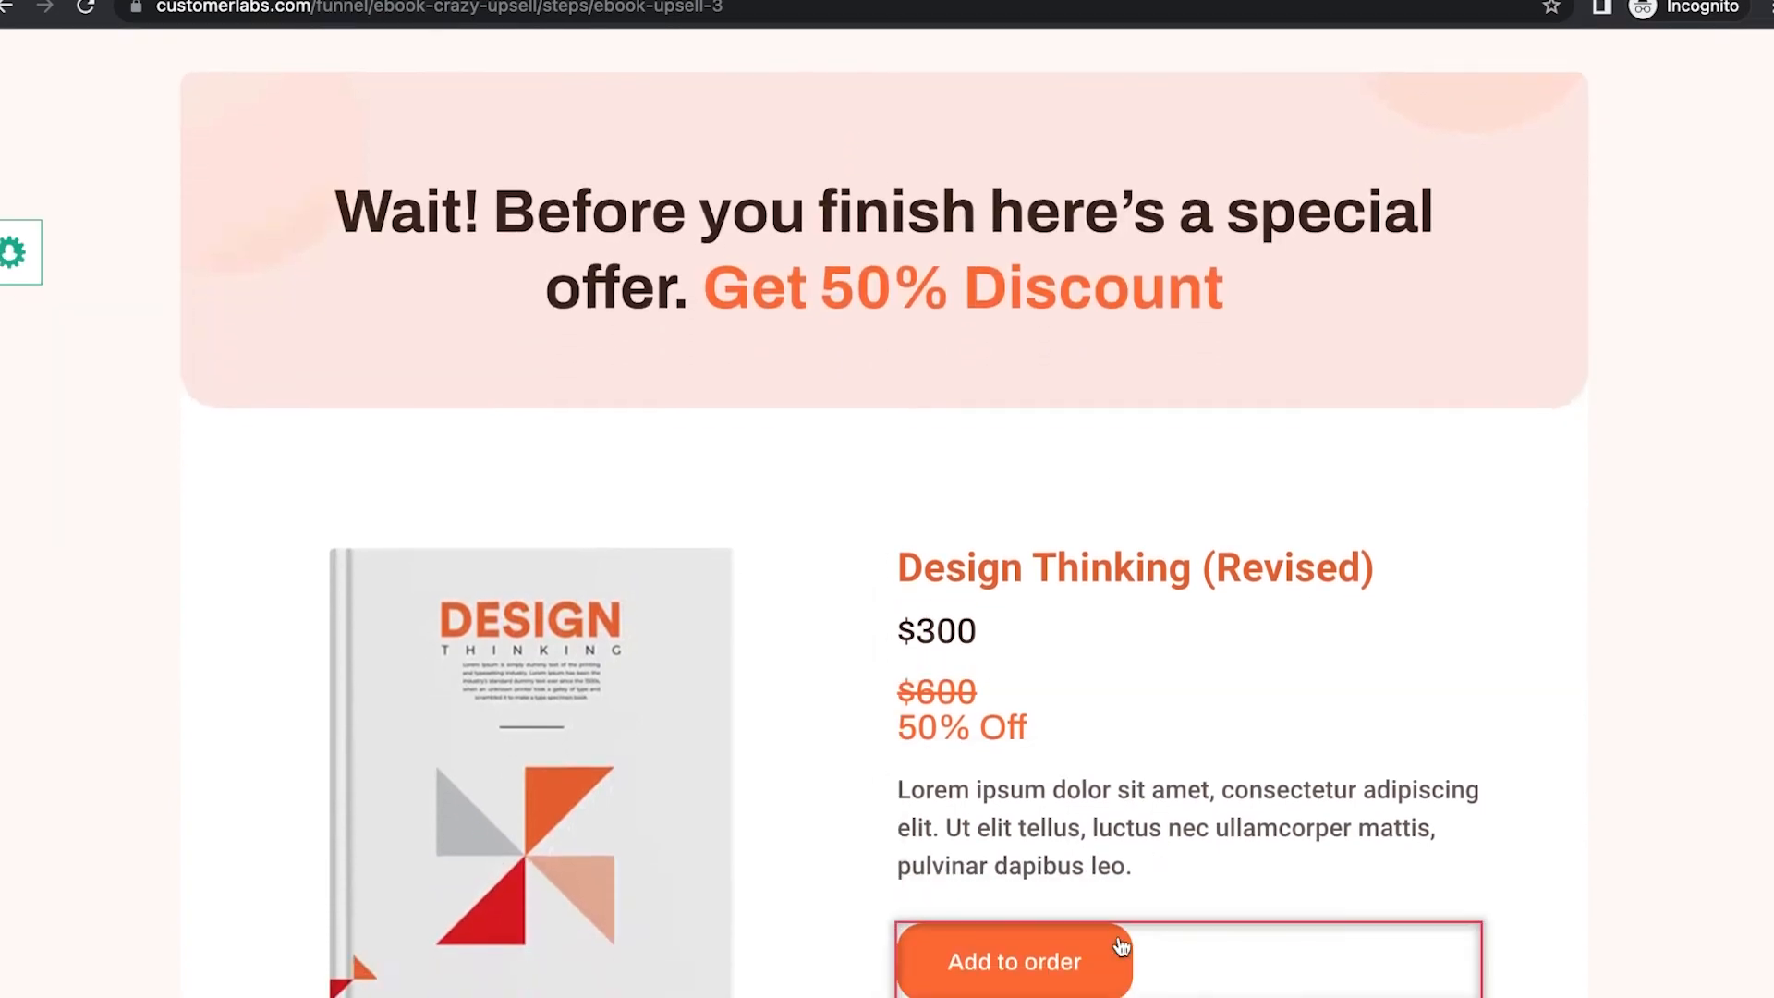
click(1117, 956)
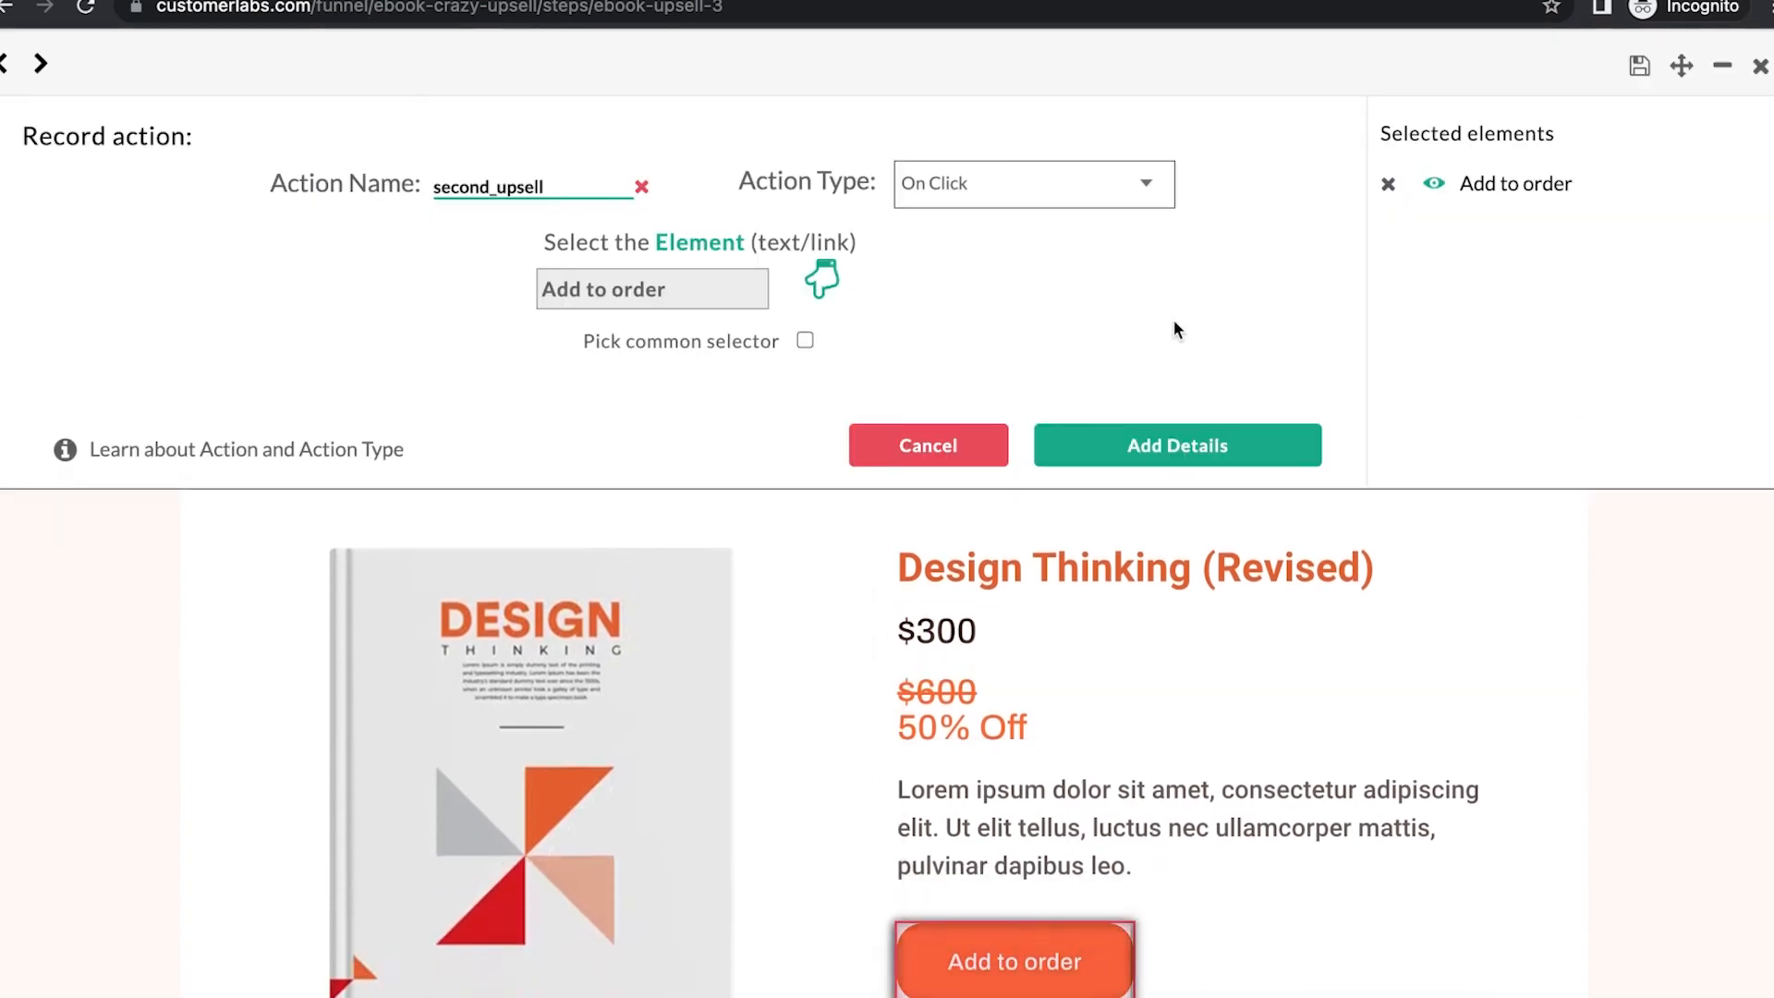
click(1146, 442)
Add a custom text attribute product_price of type Number, take its value from the $300 price and save it.
click(347, 311)
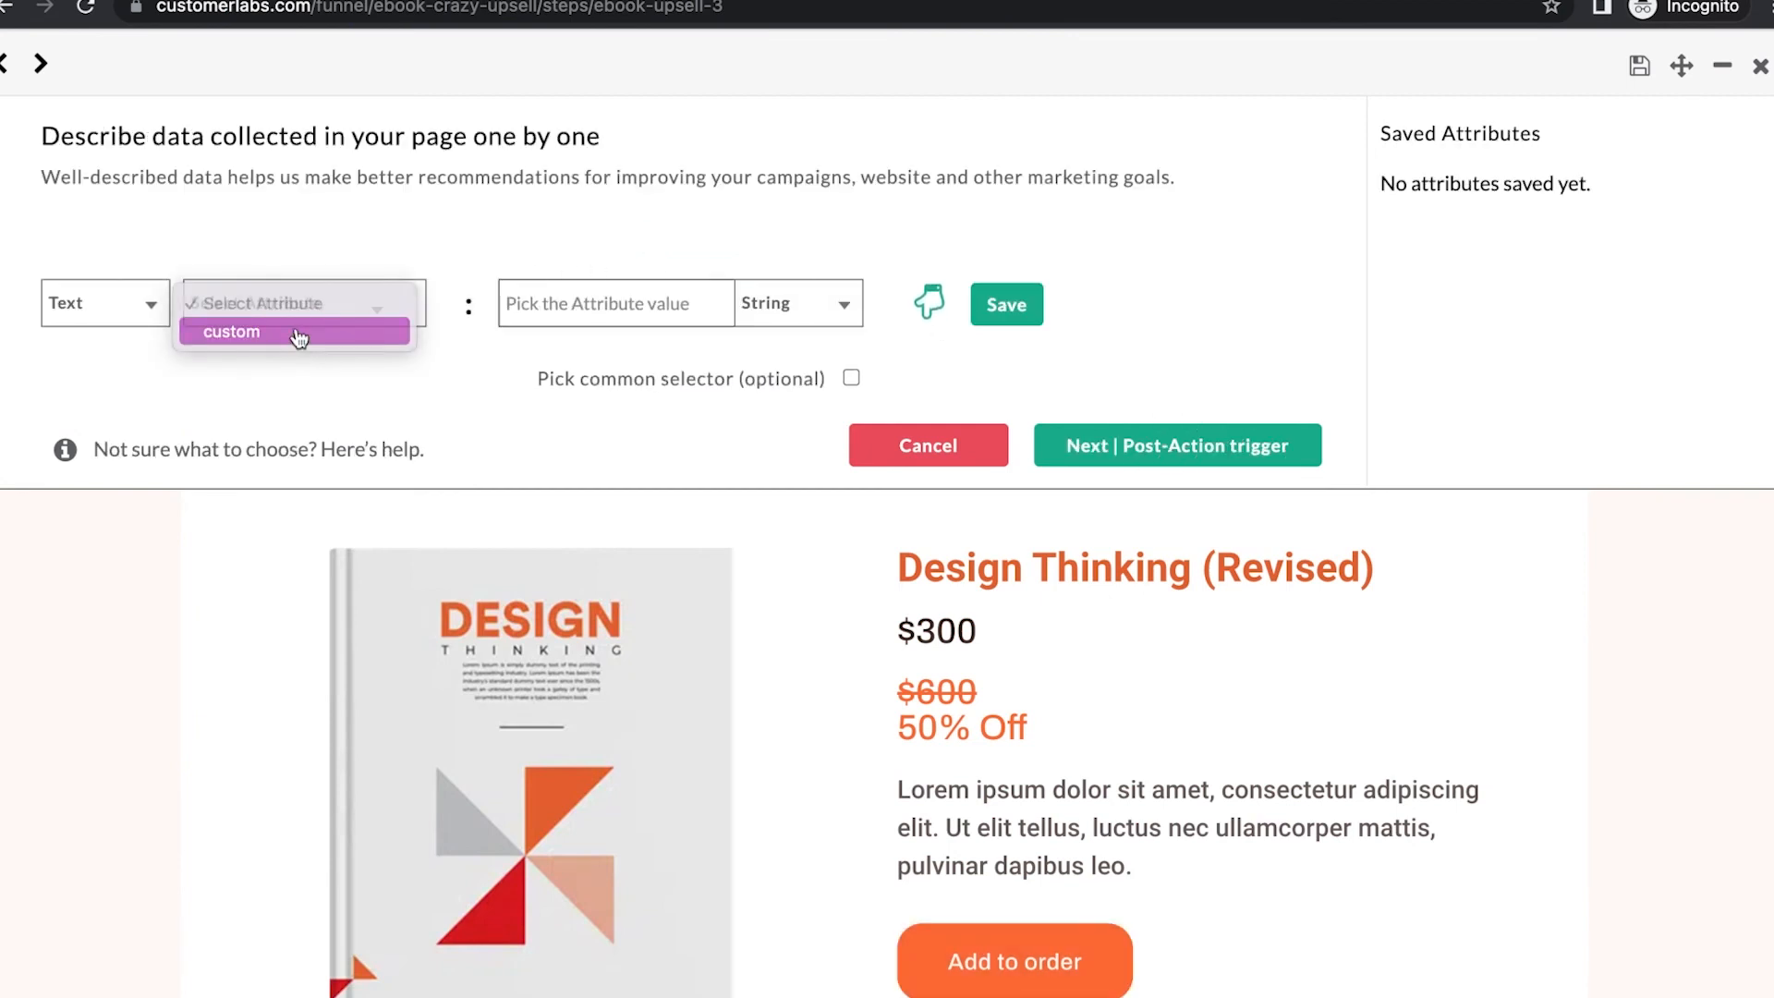
click(222, 333)
text(product_proc)
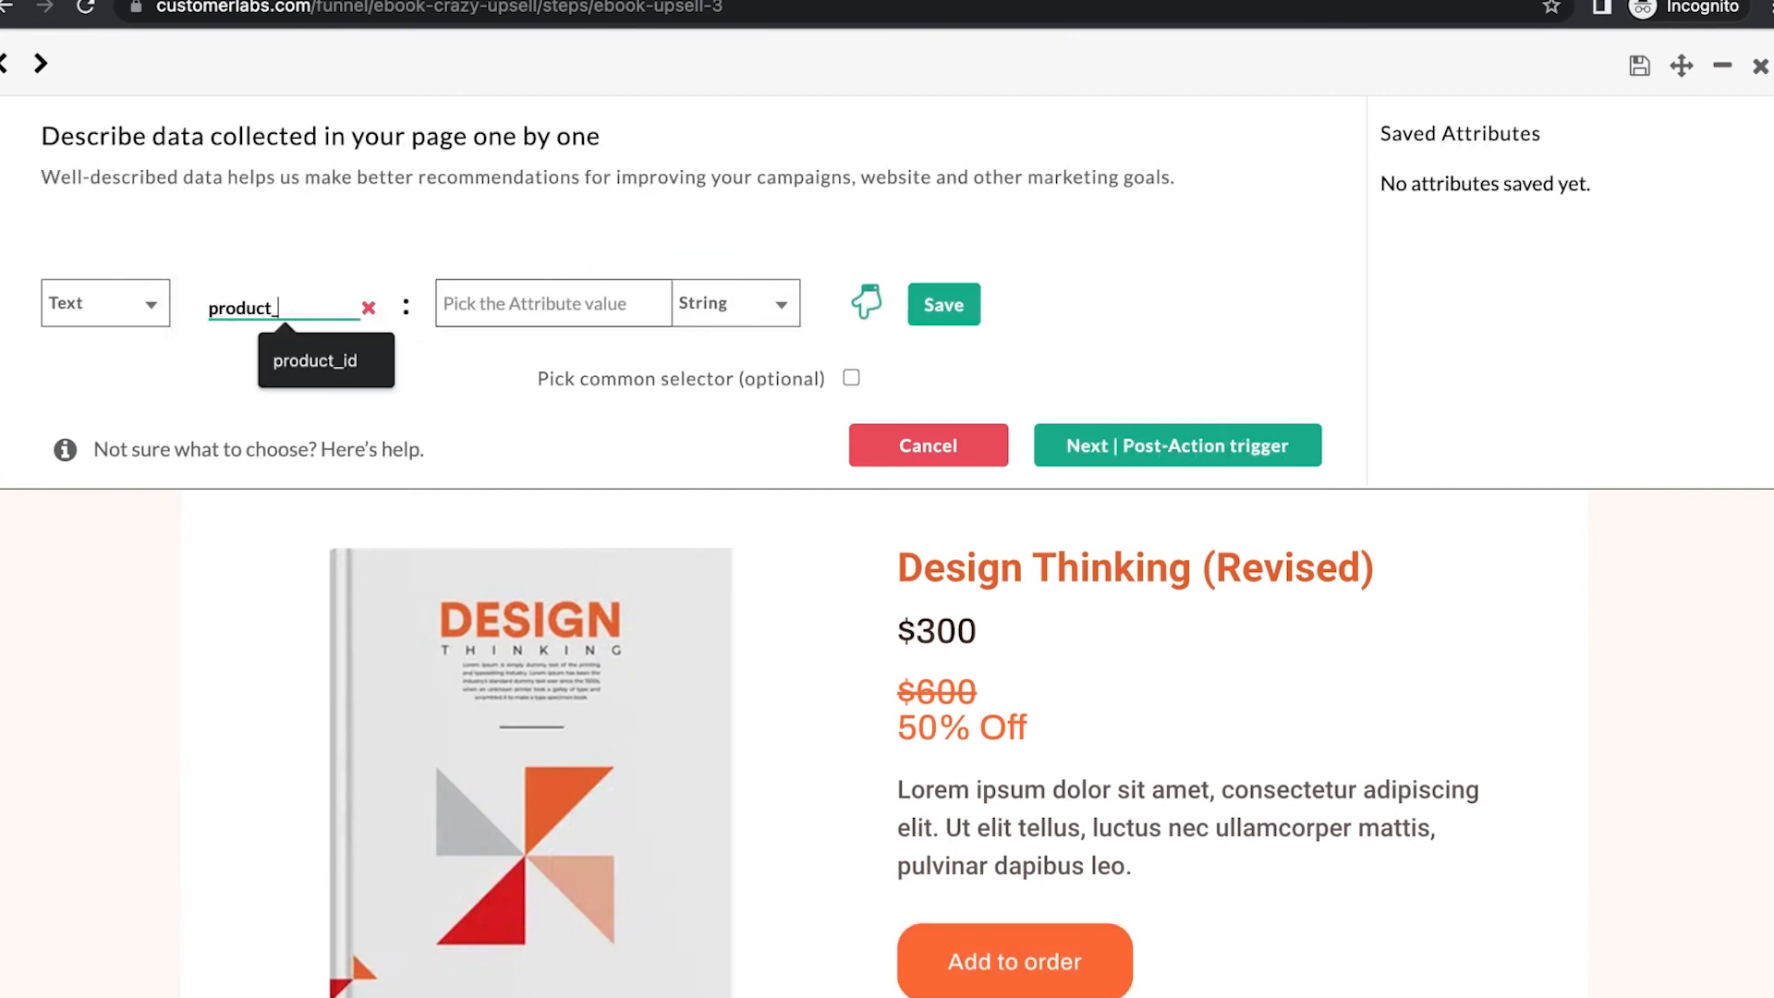
key(BackSpace)
key(BackSpace)
text(ic)
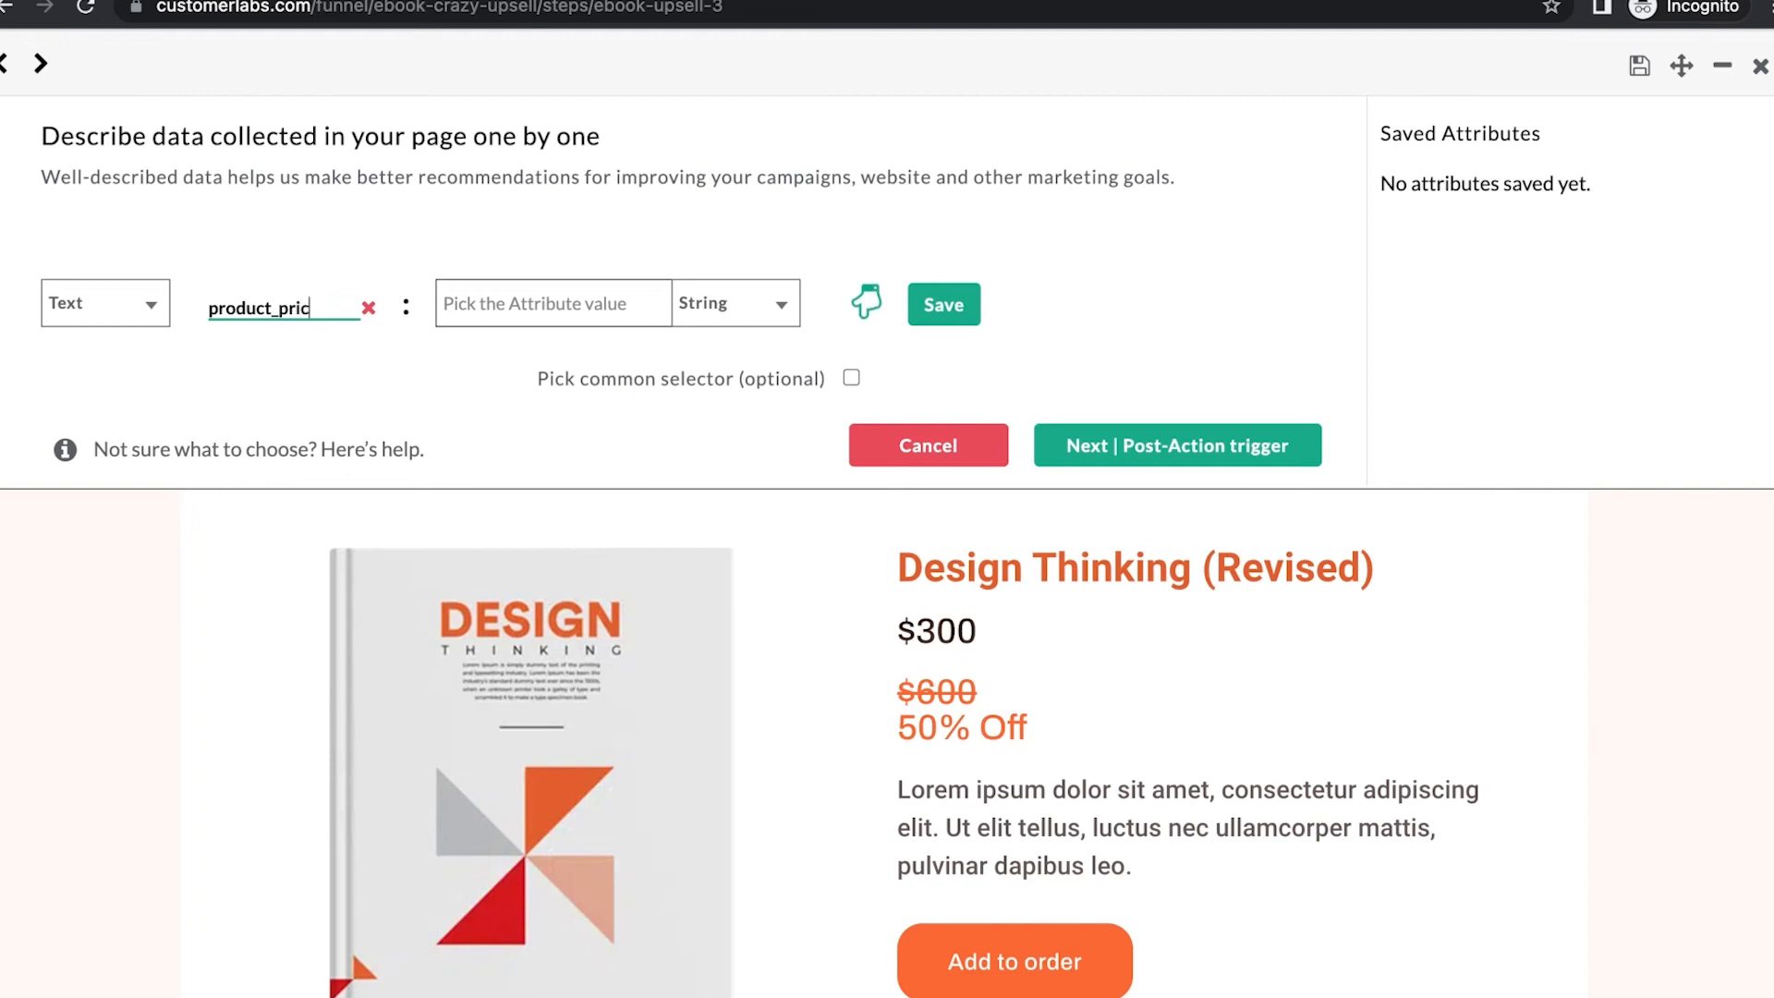
click(734, 303)
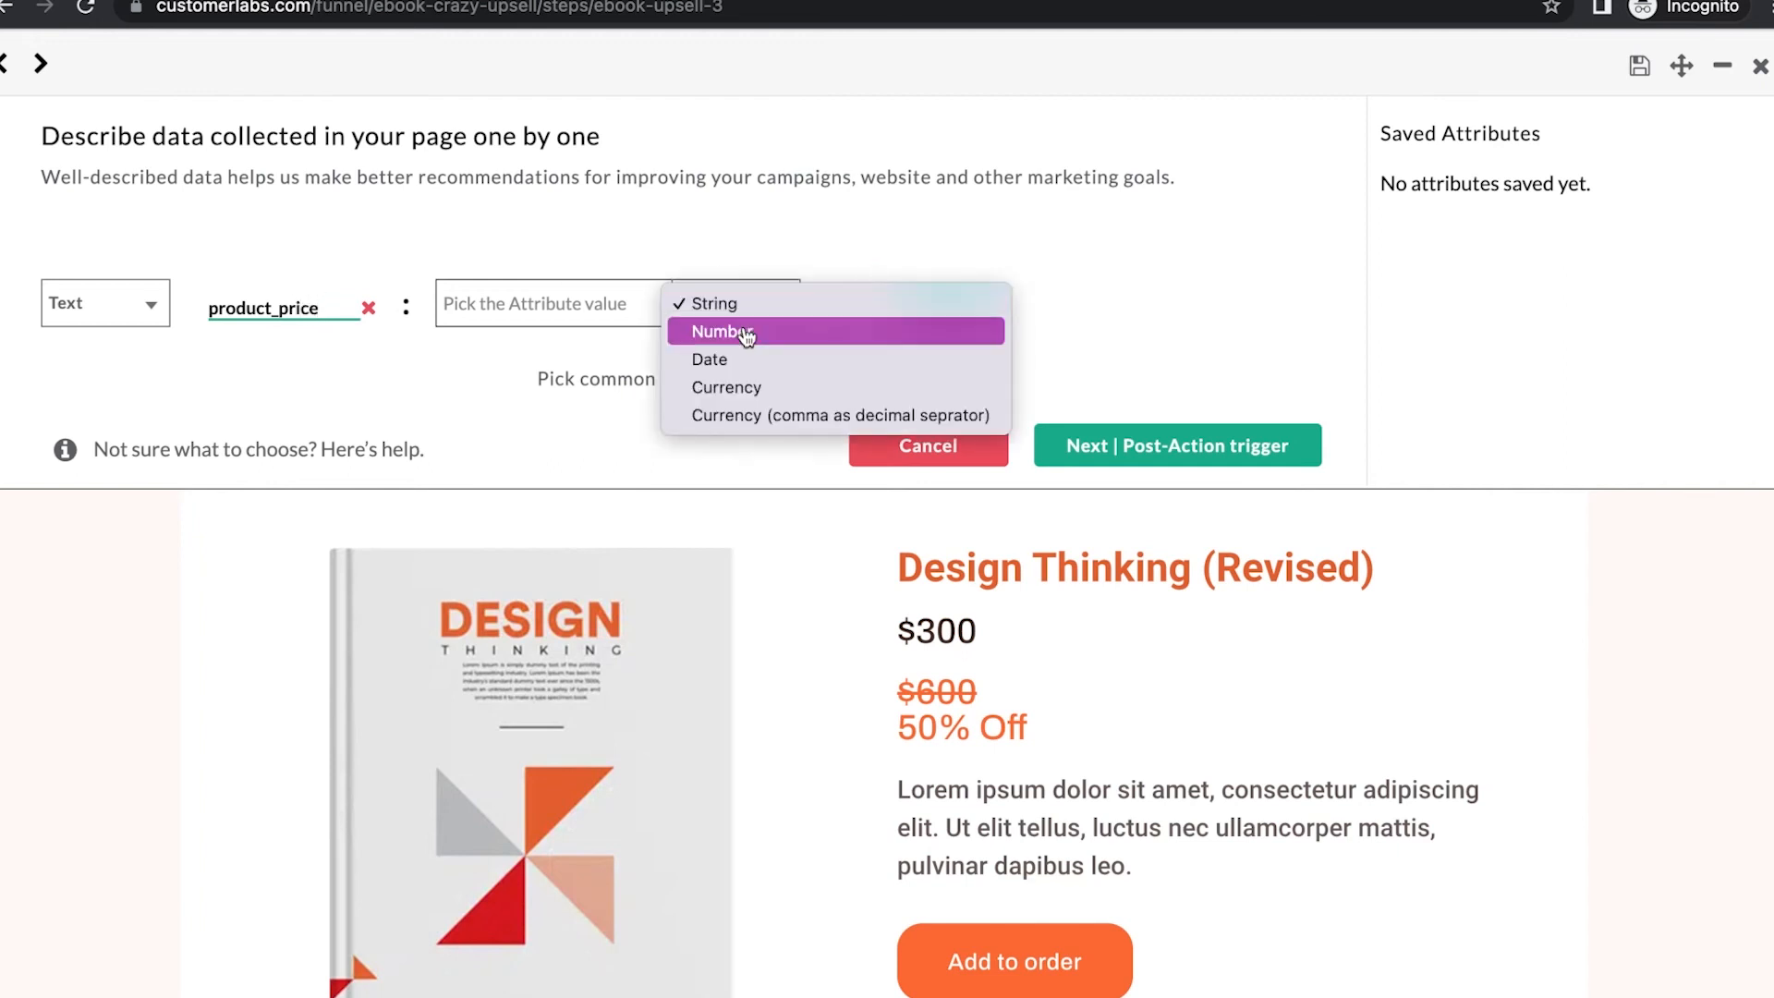
click(739, 331)
click(866, 302)
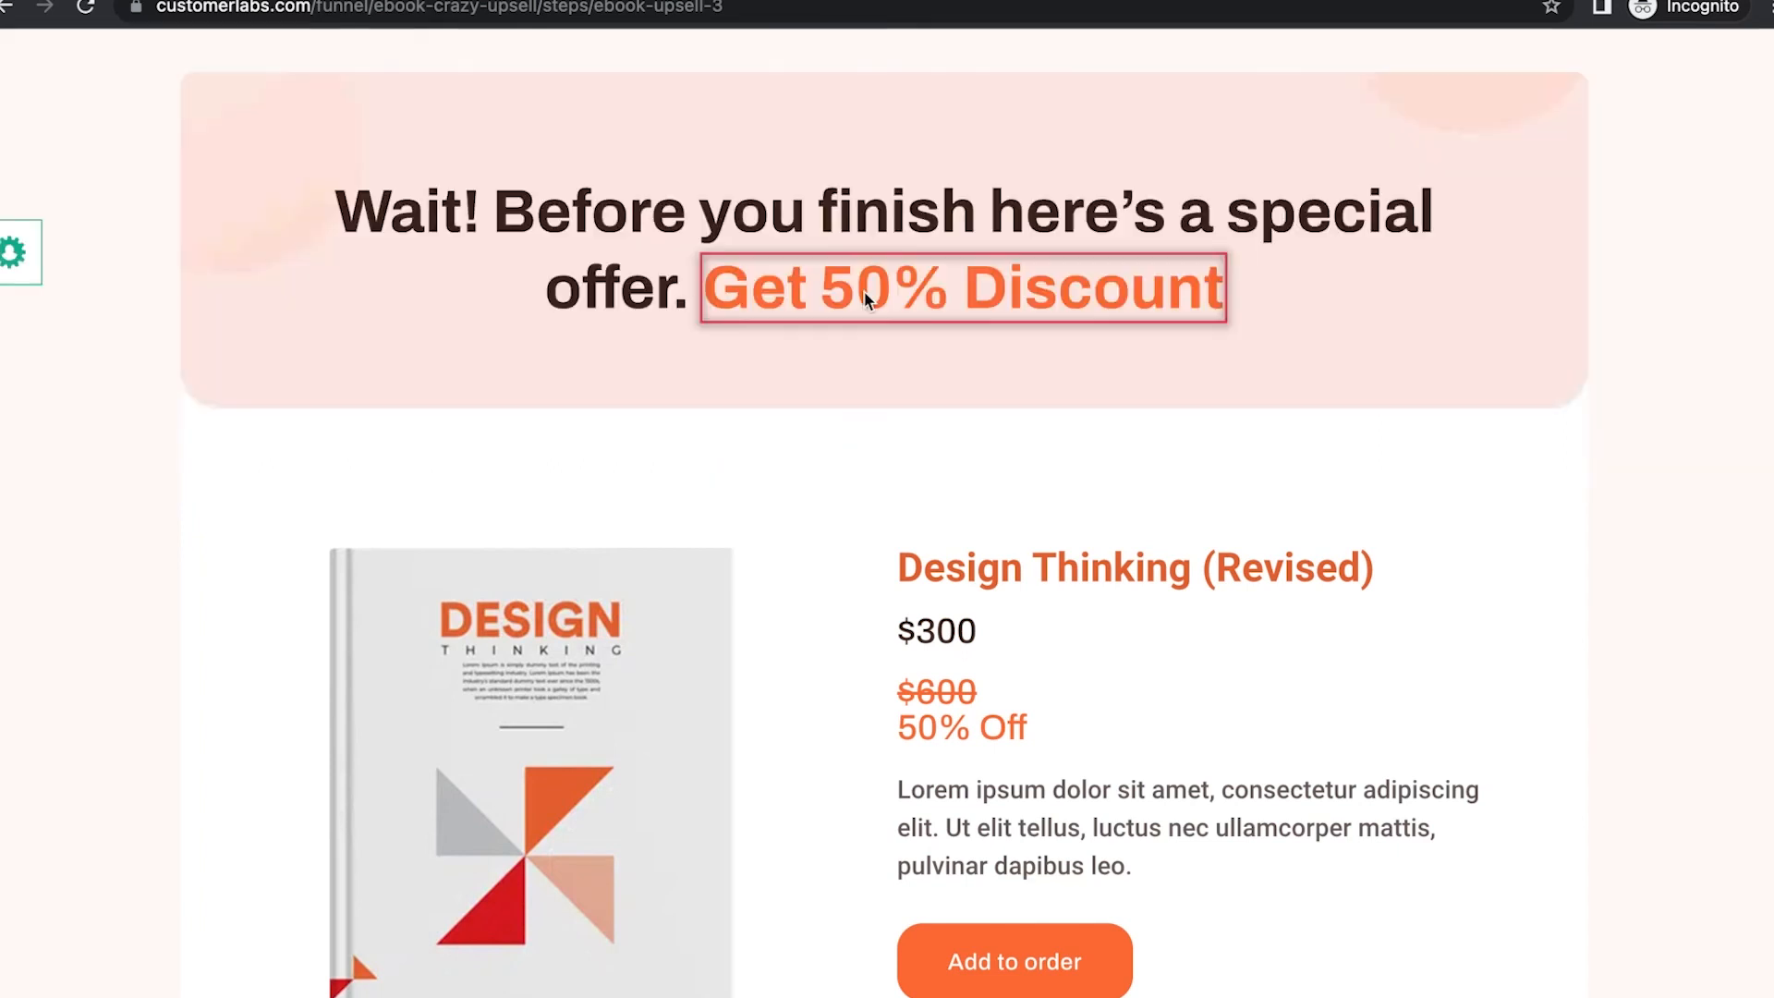
click(961, 631)
click(943, 304)
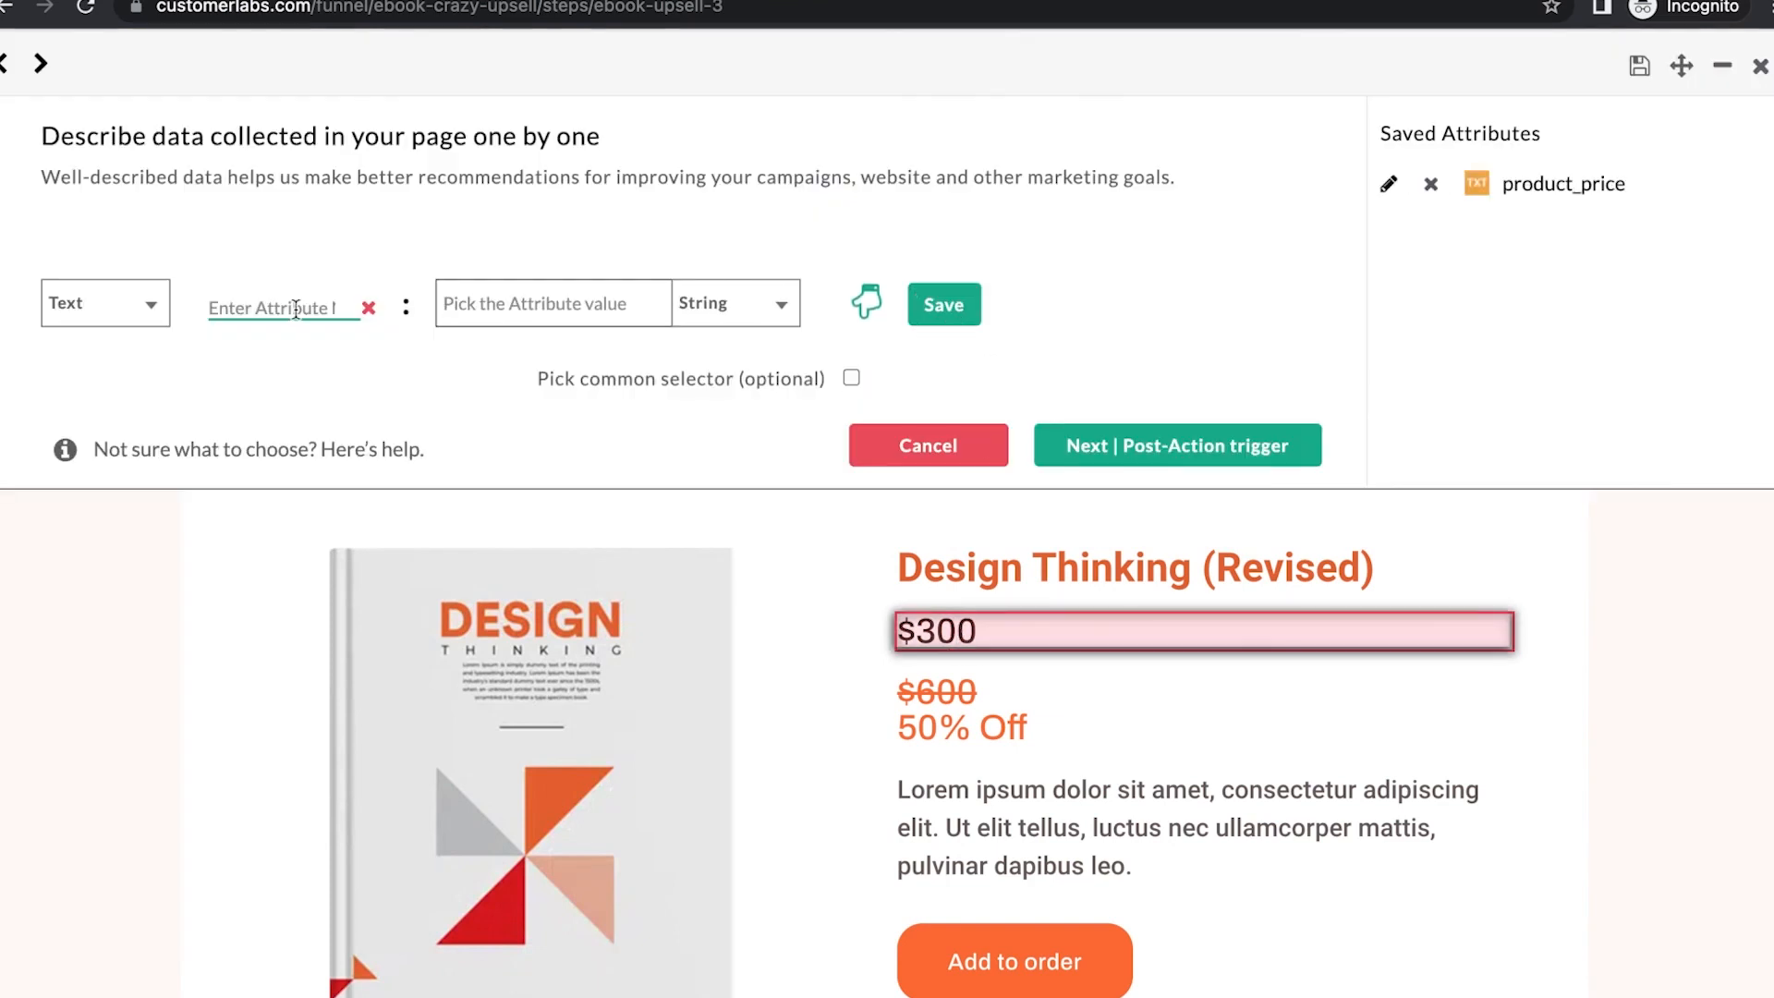
Add a Javascript attribute named currency with the expression "USD" to second_upsell, verify and save it, and proceed to the post-action trigger.
click(141, 309)
click(80, 368)
click(274, 300)
text(currency)
click(495, 303)
text("USD")
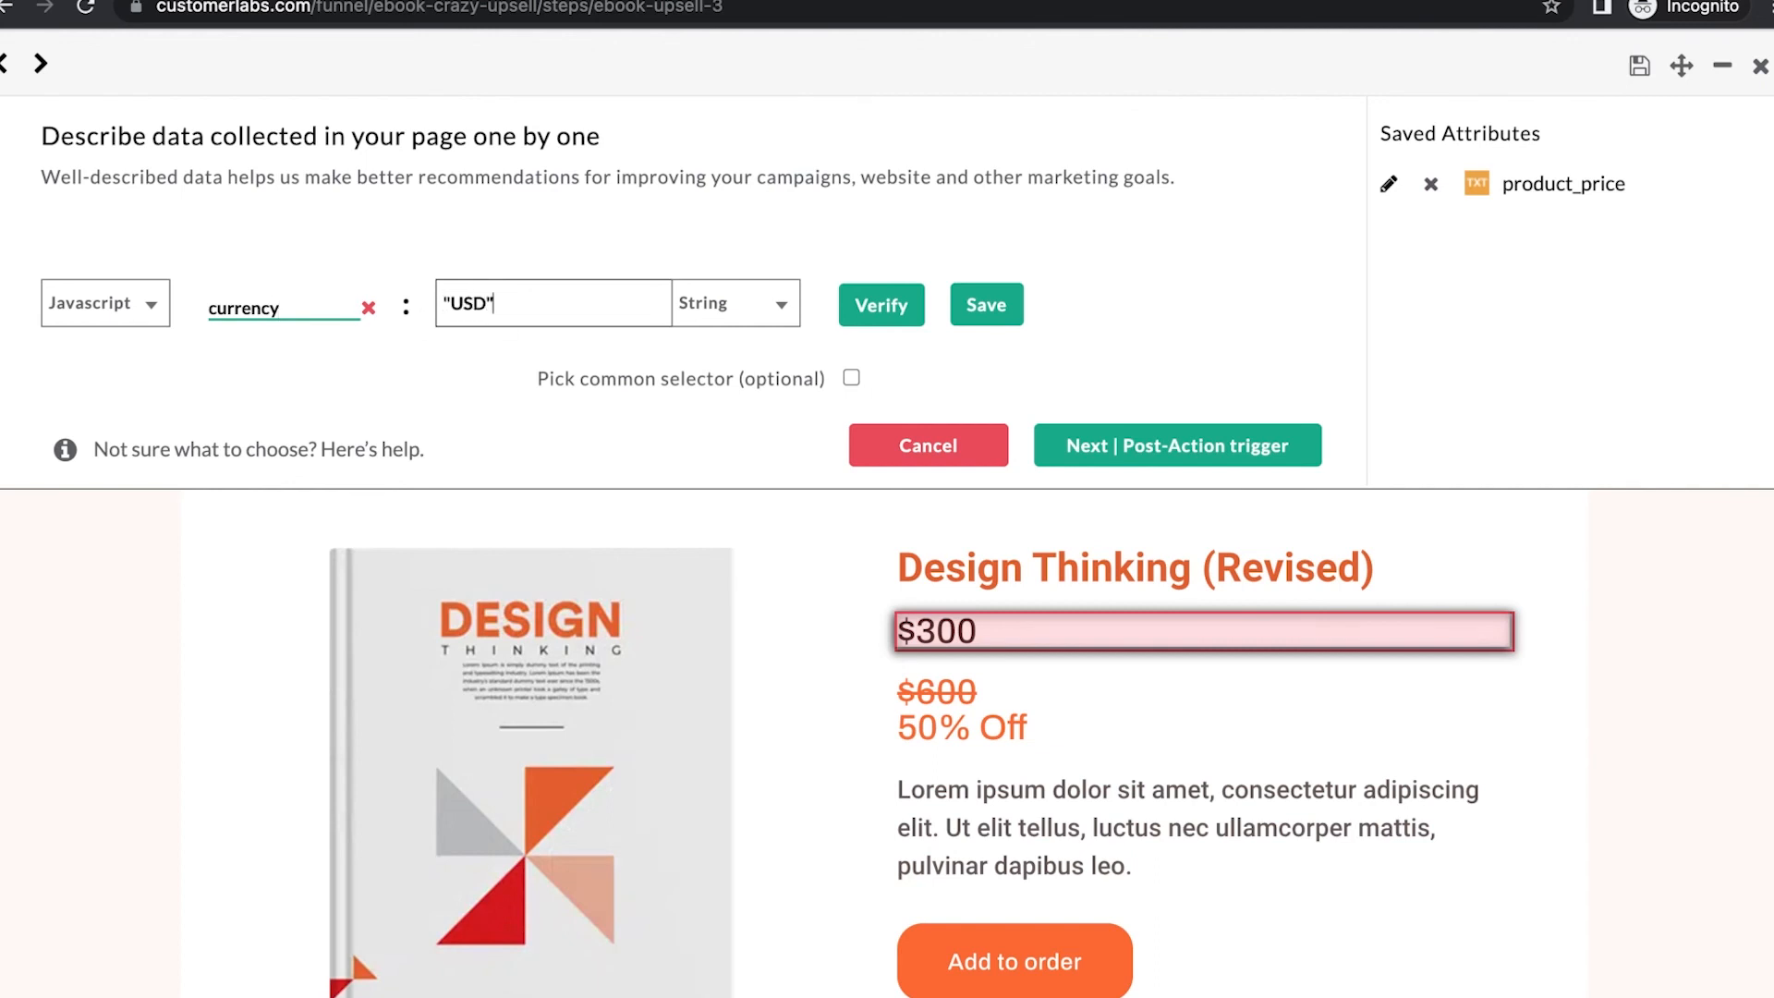
click(878, 305)
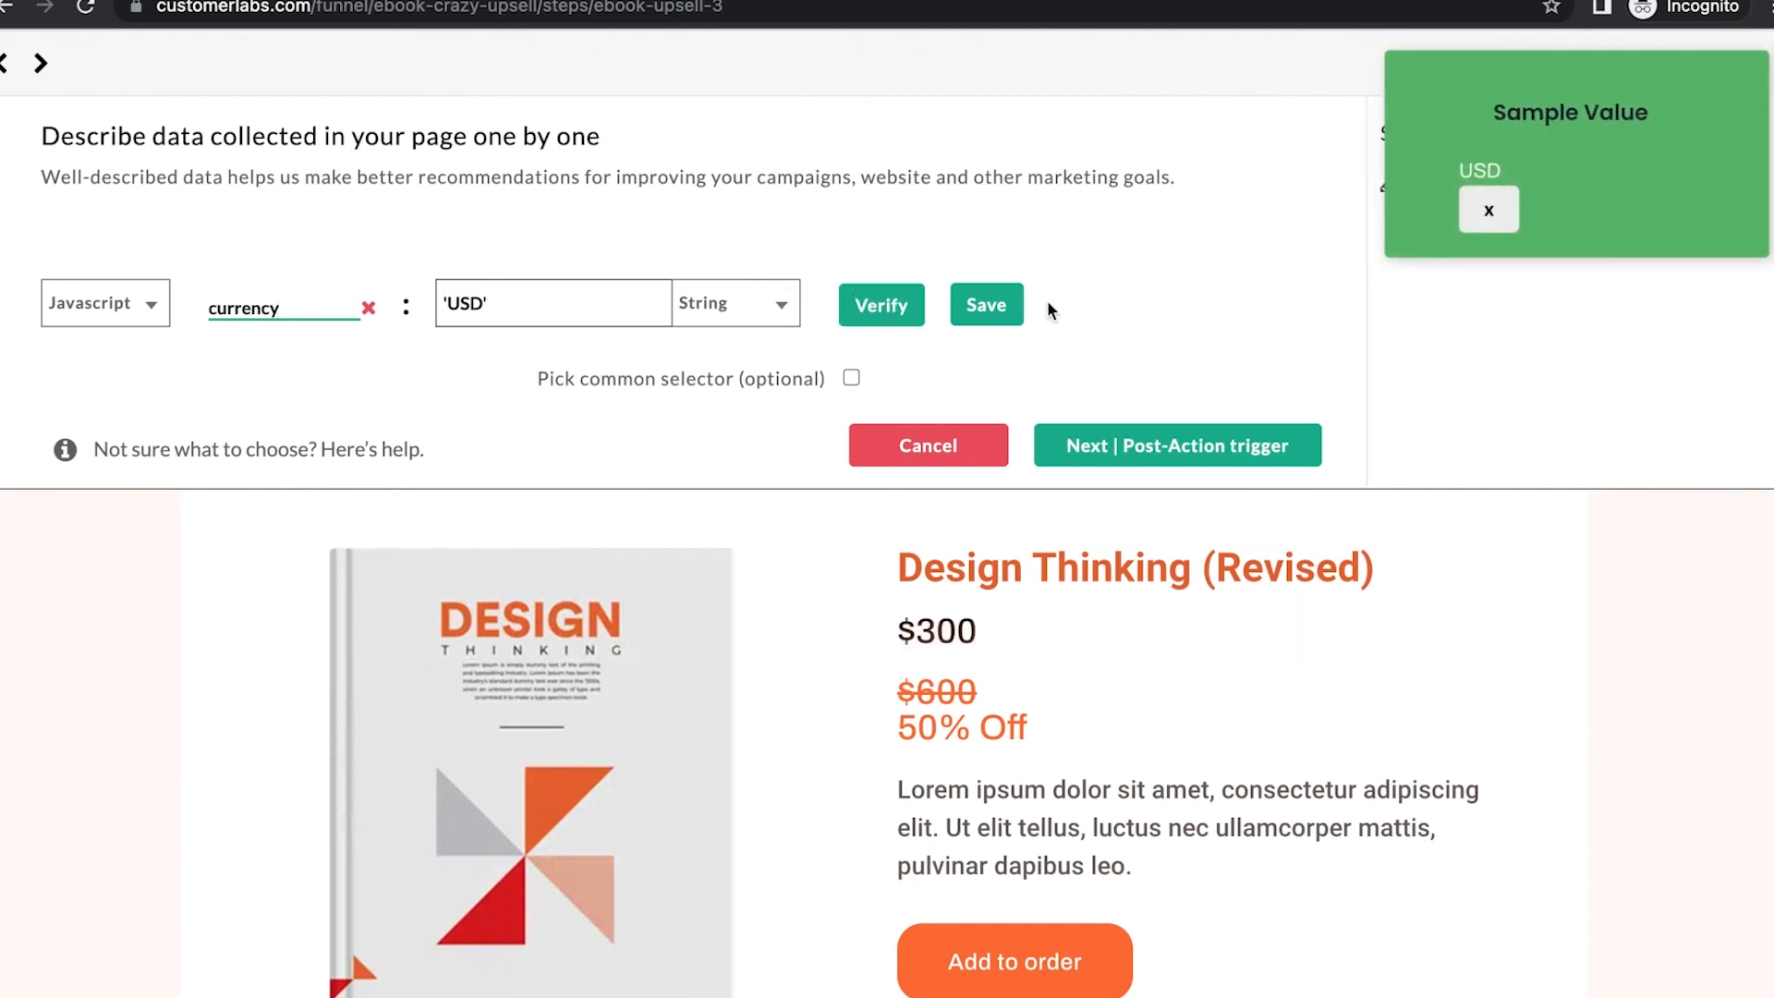
click(1017, 316)
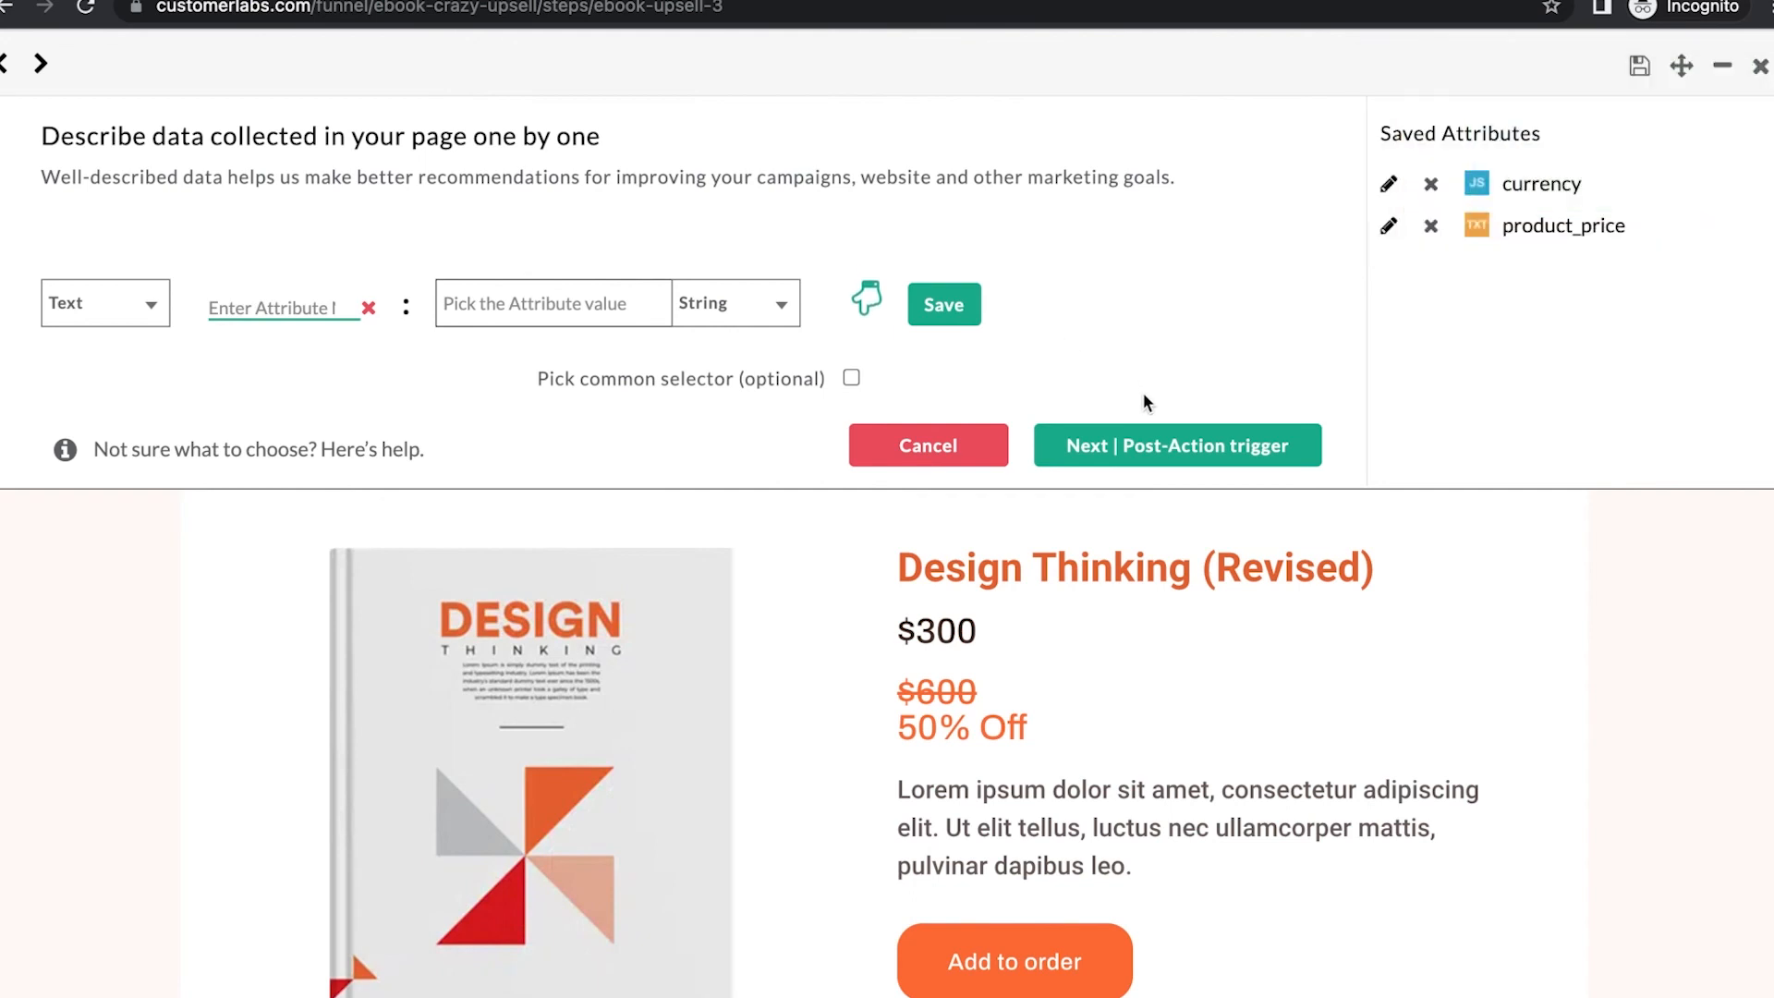
click(1201, 456)
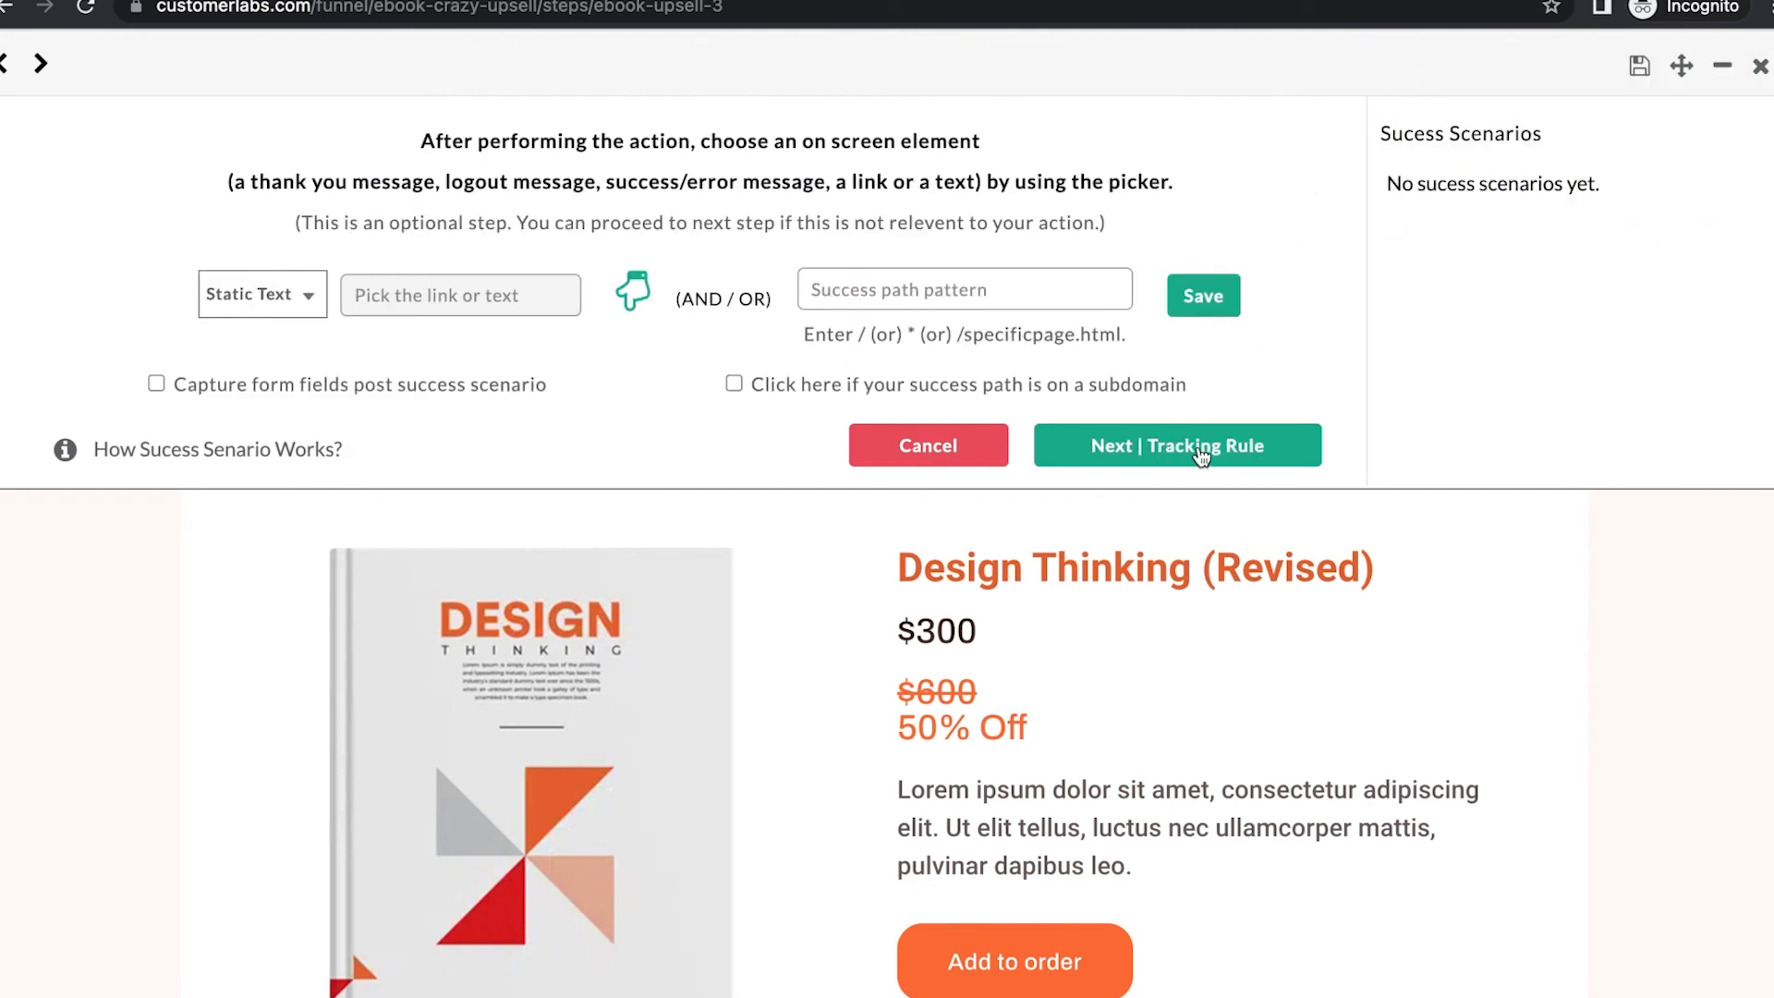
Save the success path /funnel/ebook-upsell-downsell/steps/ebook-thank-you-2/ as the second_upsell action's post-action trigger.
click(977, 290)
key(ctrl+v)
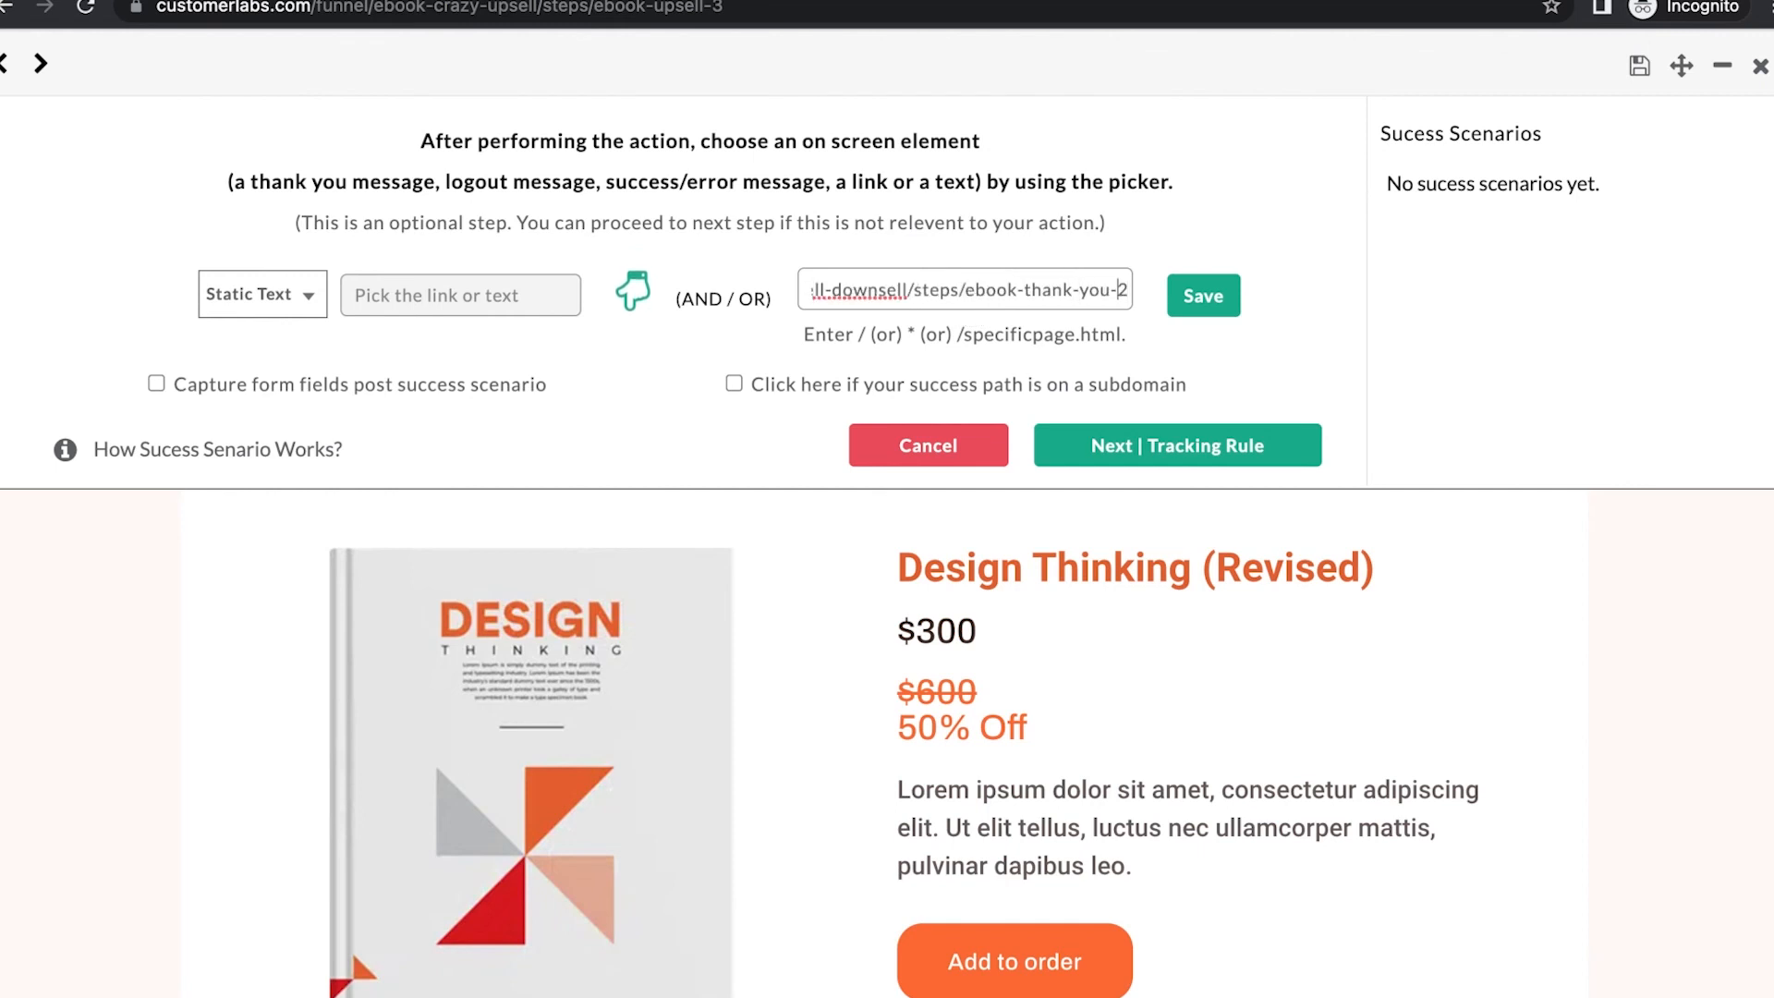
text(/)
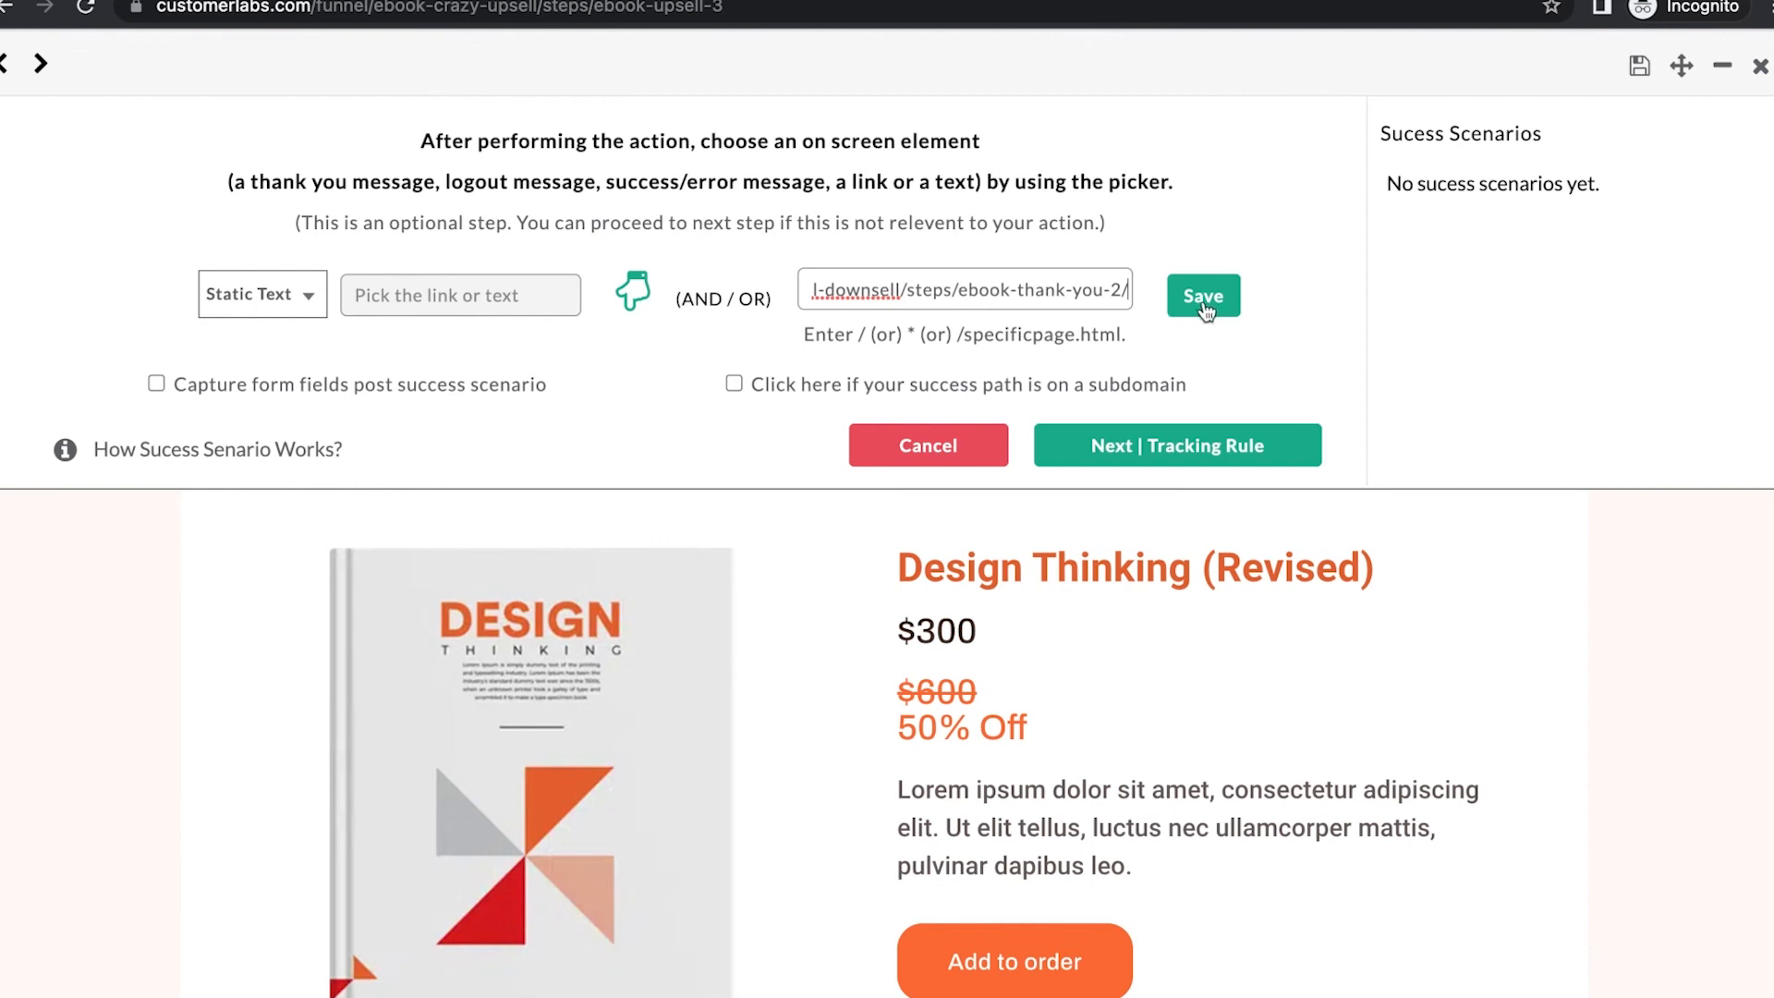
click(927, 293)
key(Left)
key(Left)
key(Left)
key(Left)
key(Left)
key(Left)
key(Left)
key(Left)
key(Left)
key(Left)
click(1204, 295)
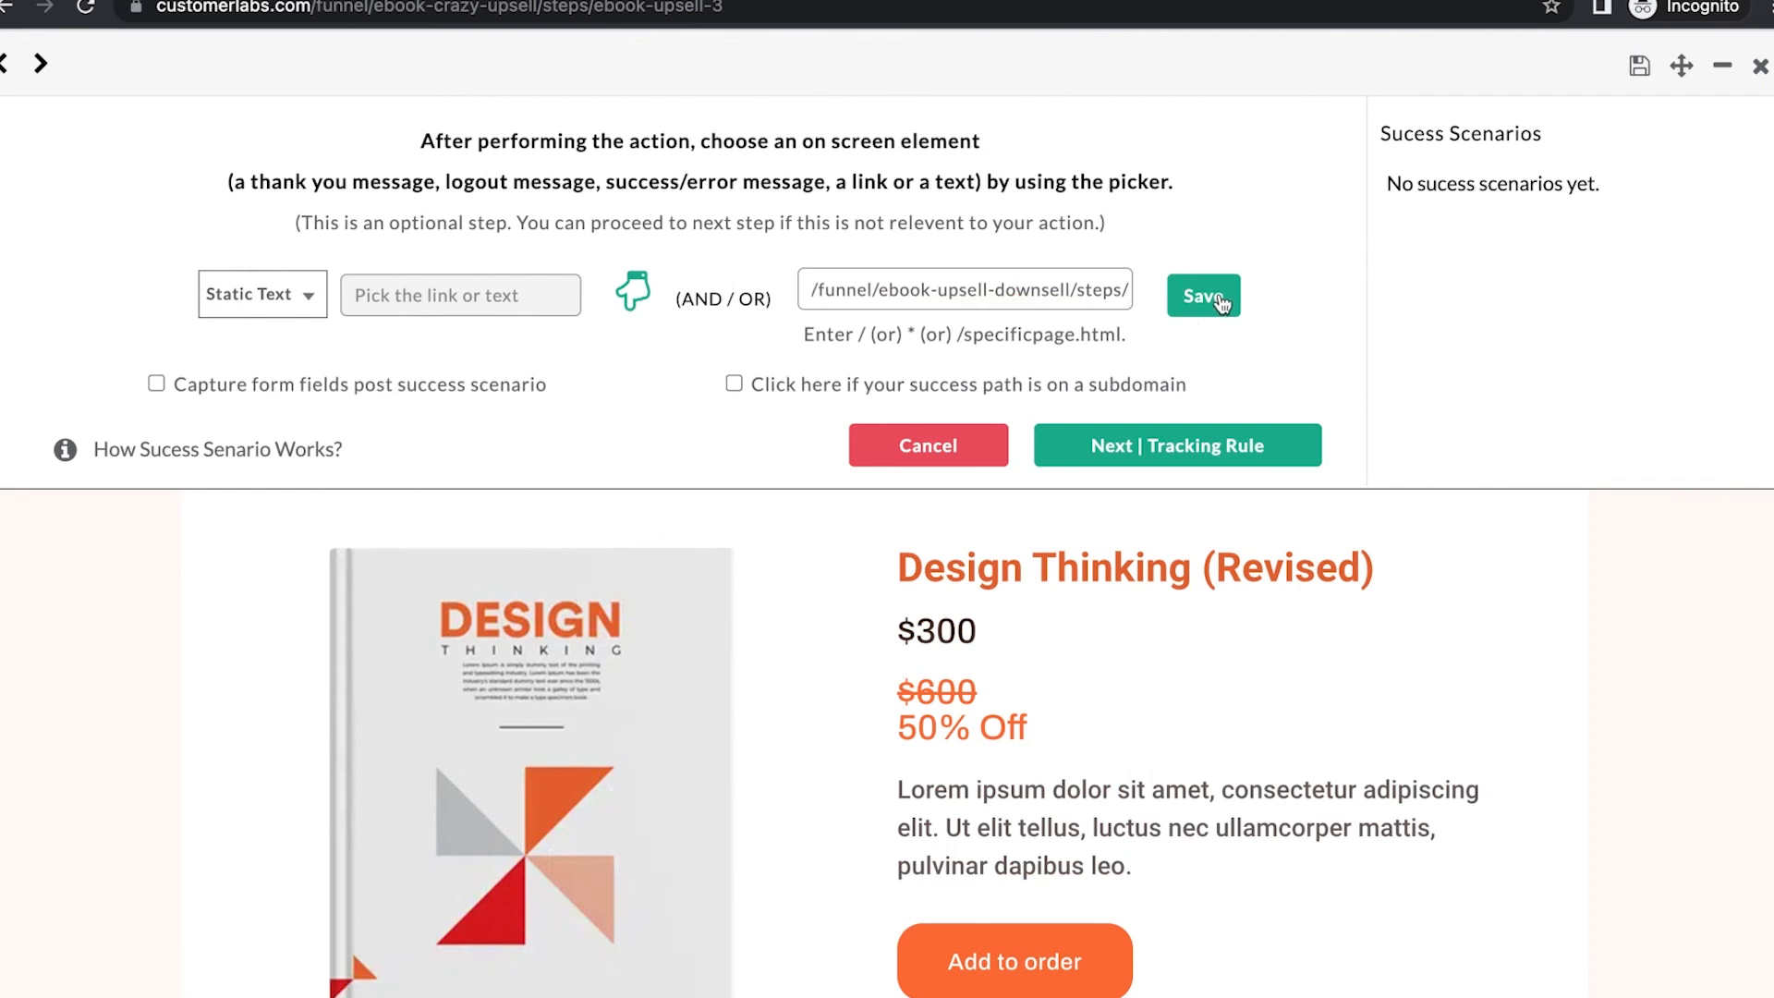
Add a tracking rule for the current page to the second_upsell action and save the action.
click(1249, 441)
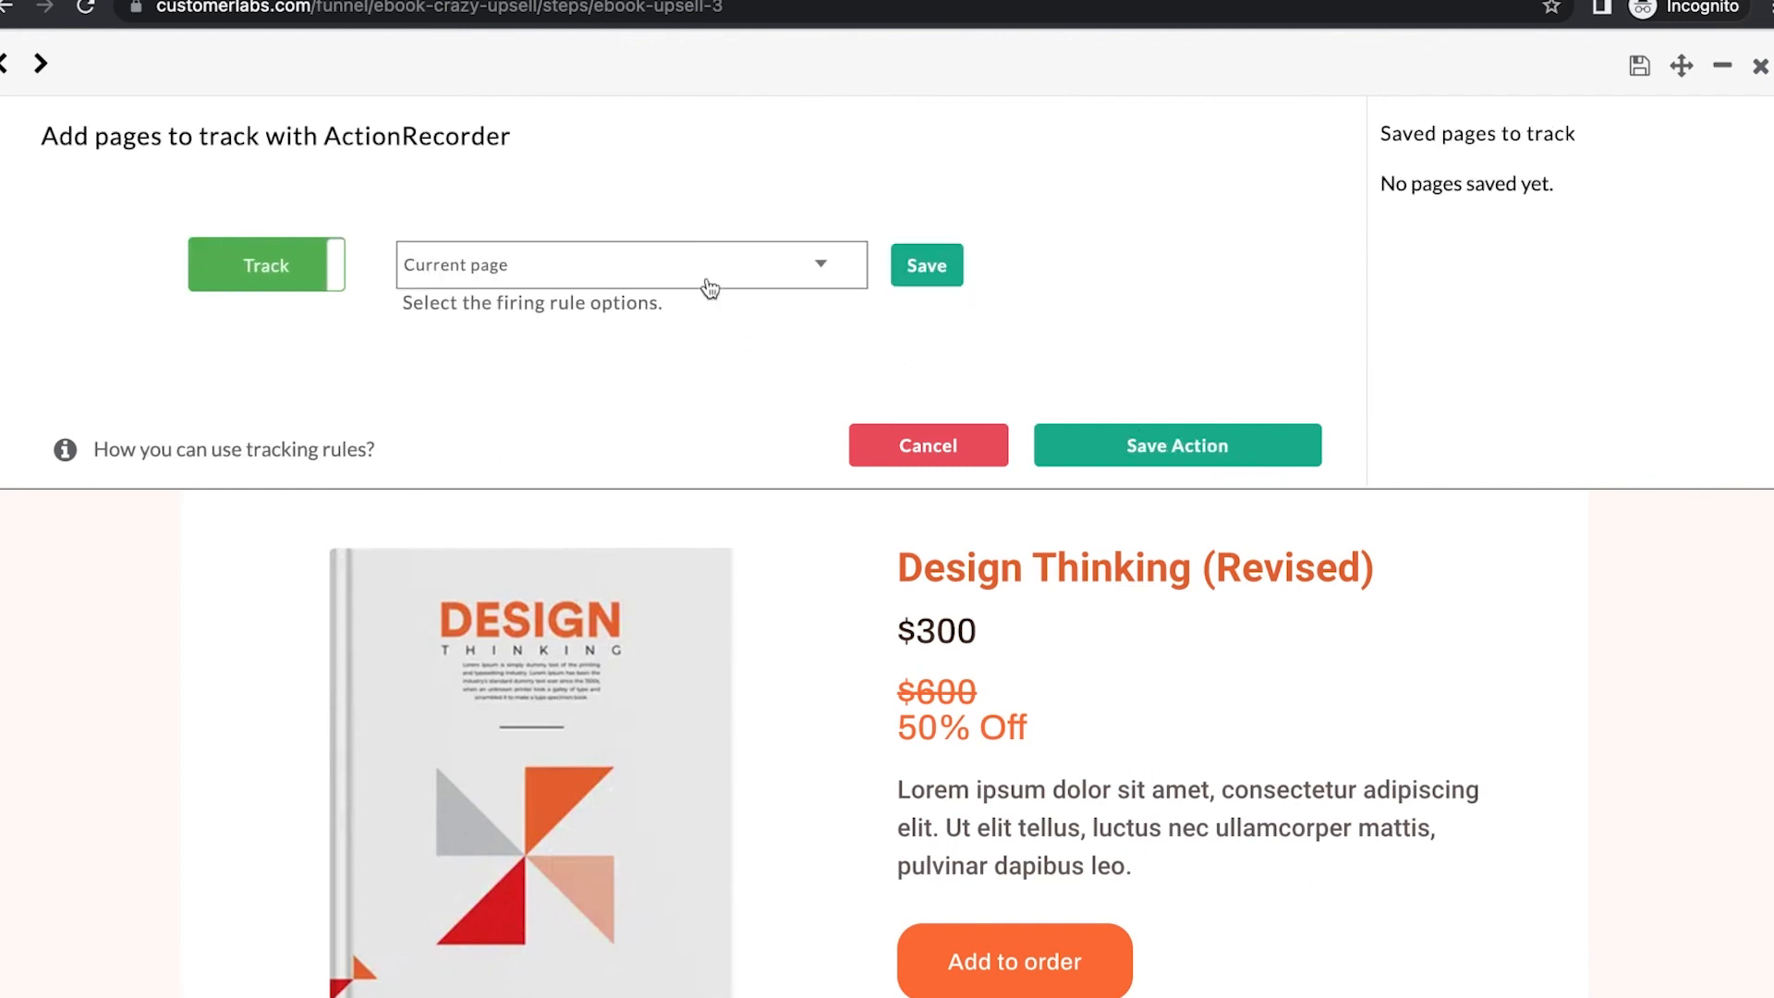
click(927, 270)
click(1112, 447)
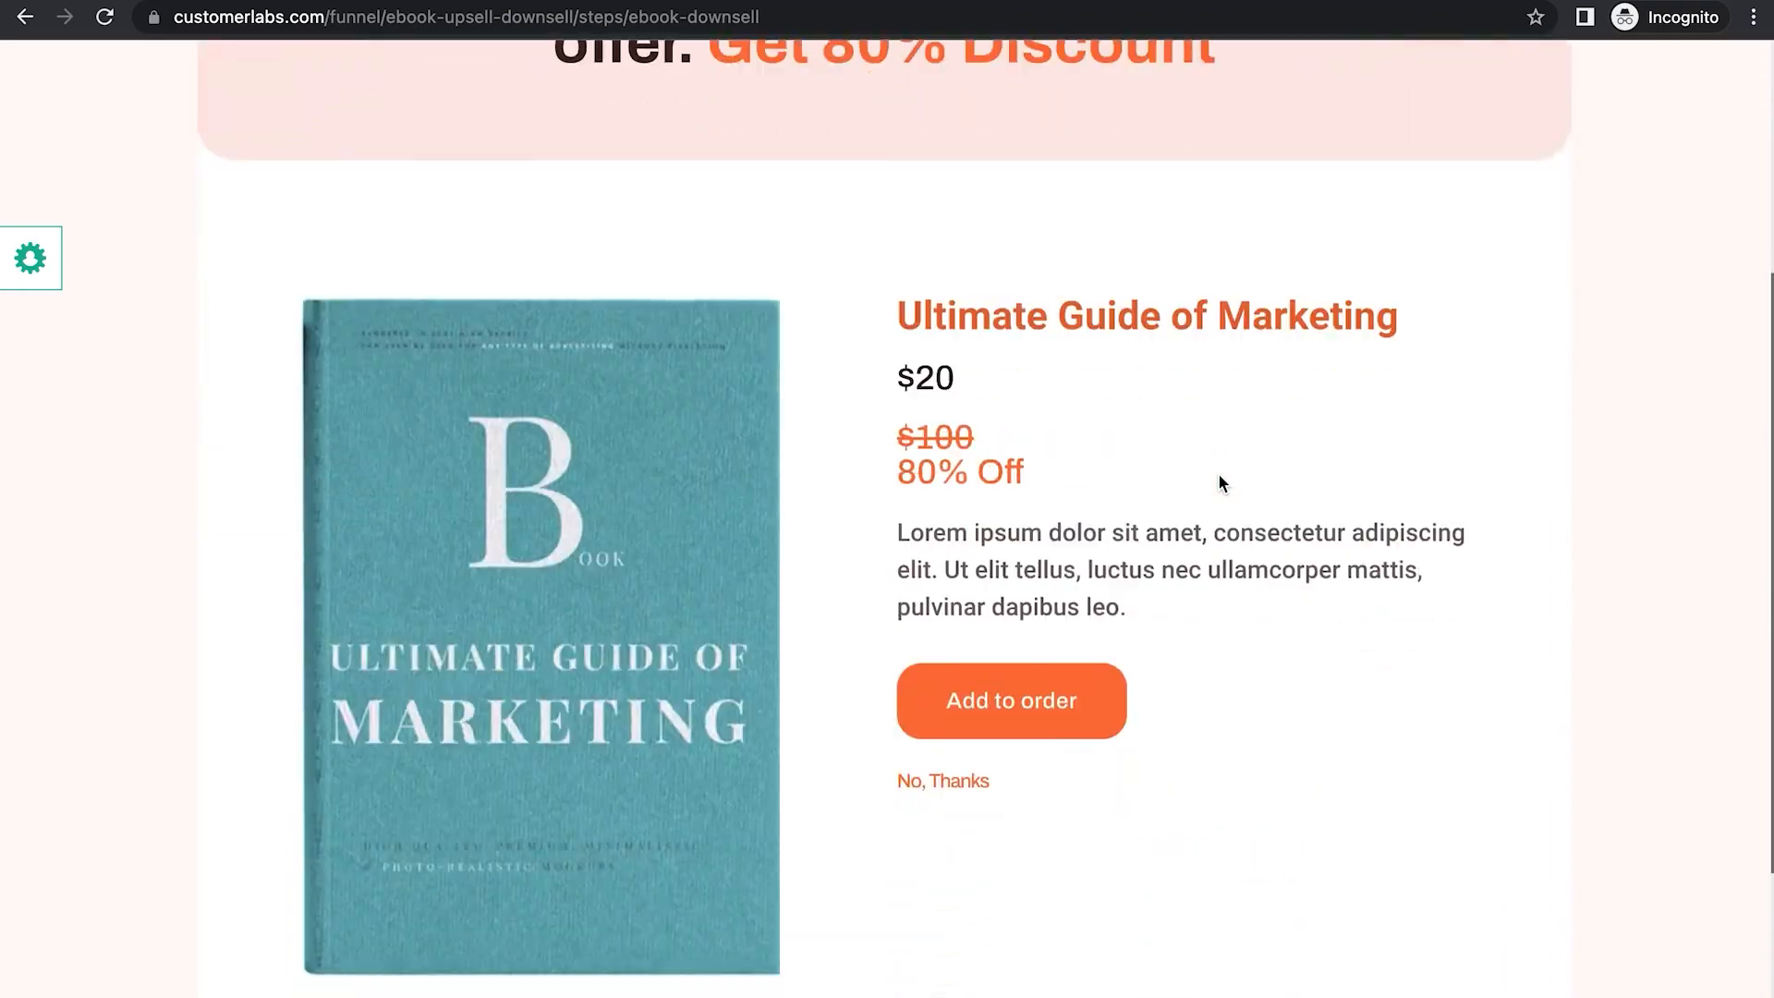
Record a new custom On Click action named downsell on the ebook-downsell page.
scroll(1217, 475, up, 5)
click(43, 261)
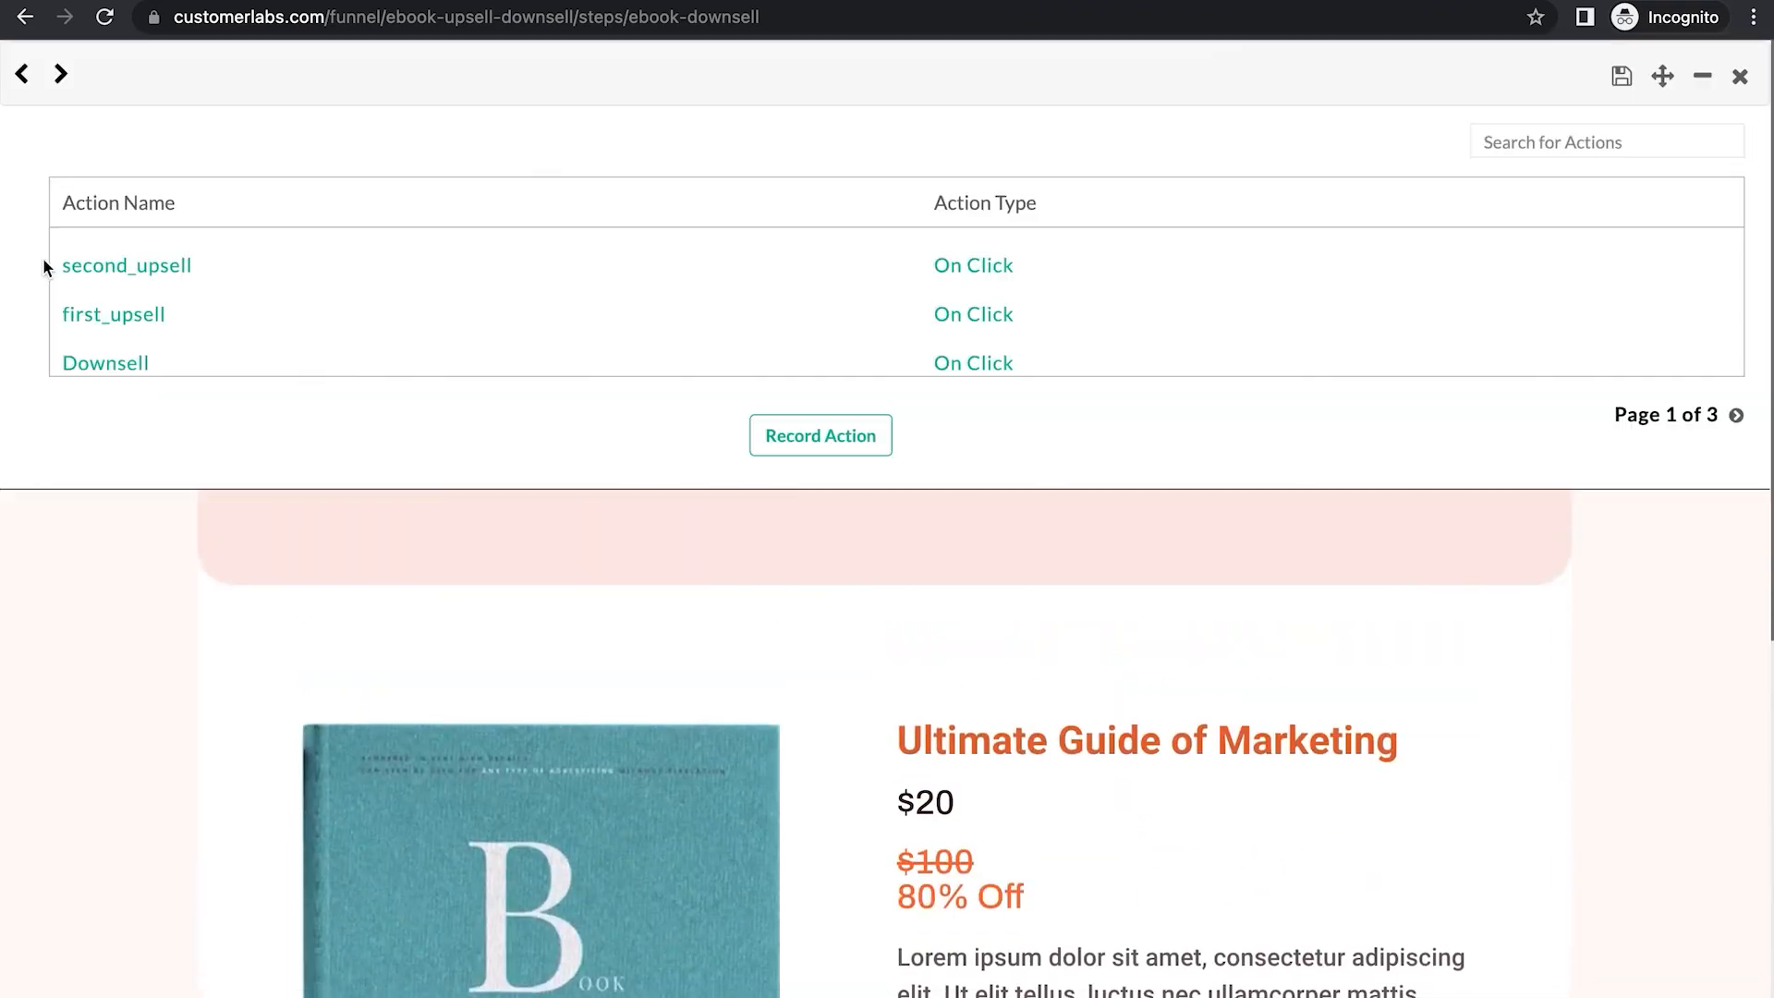
click(861, 447)
click(613, 267)
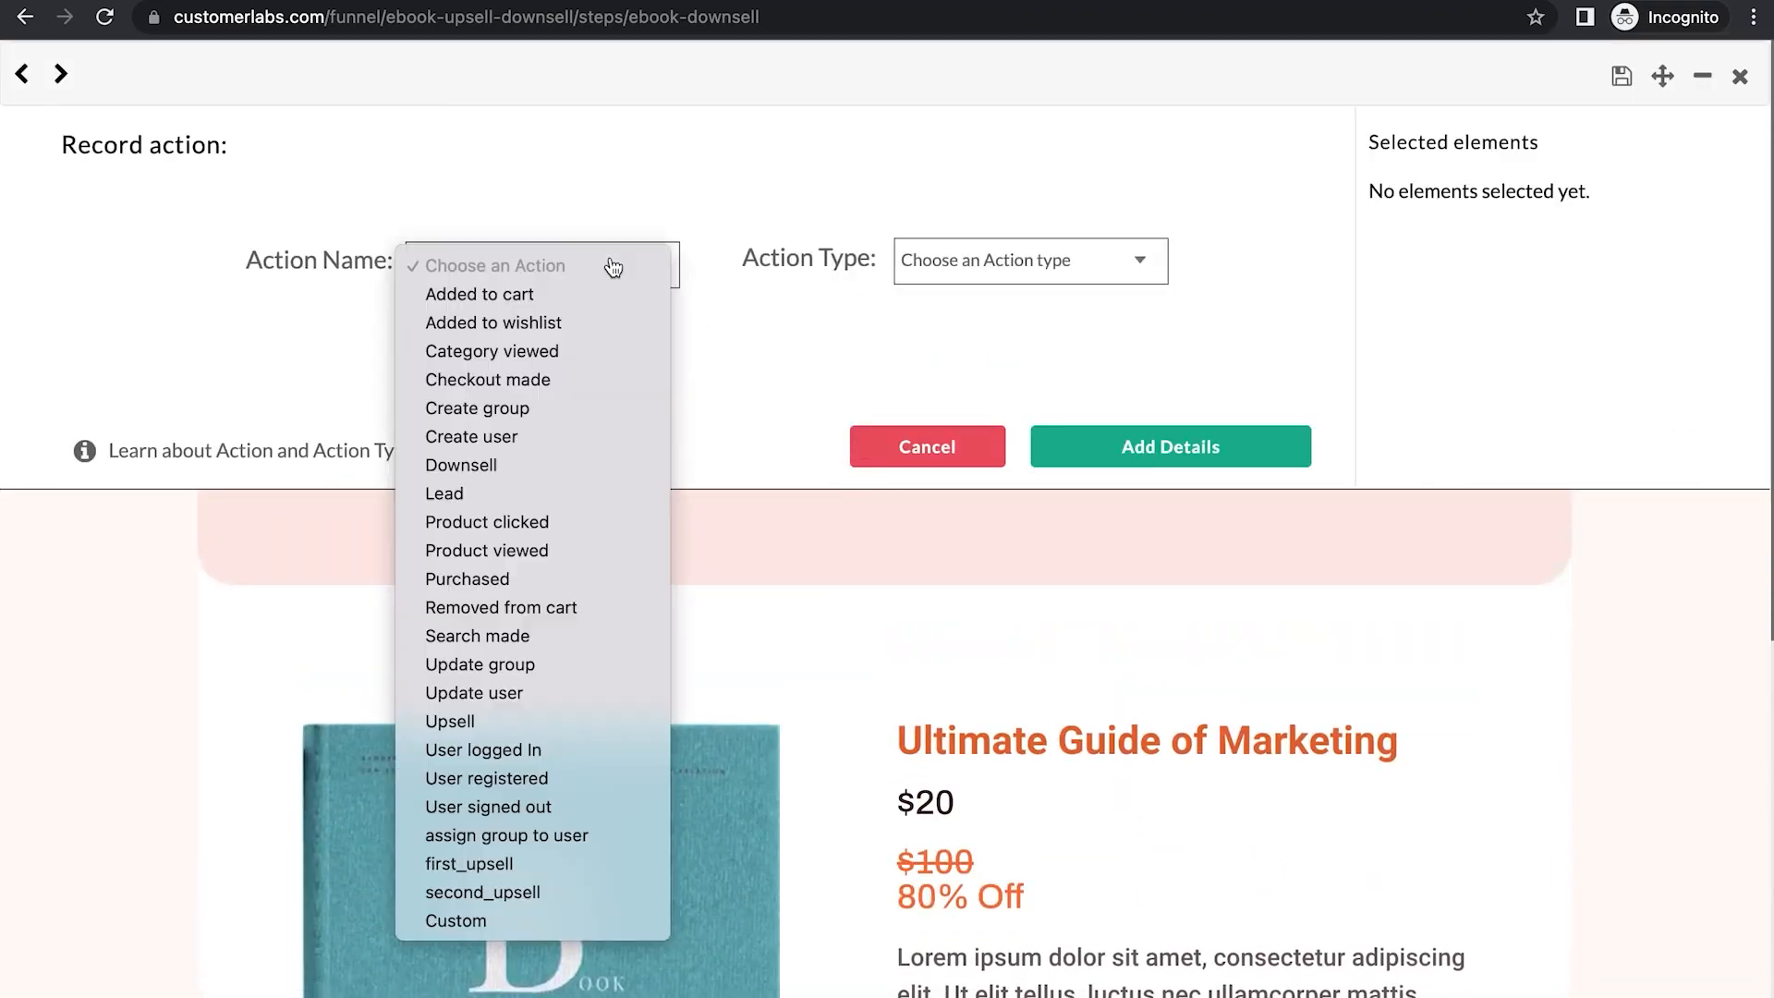
click(466, 918)
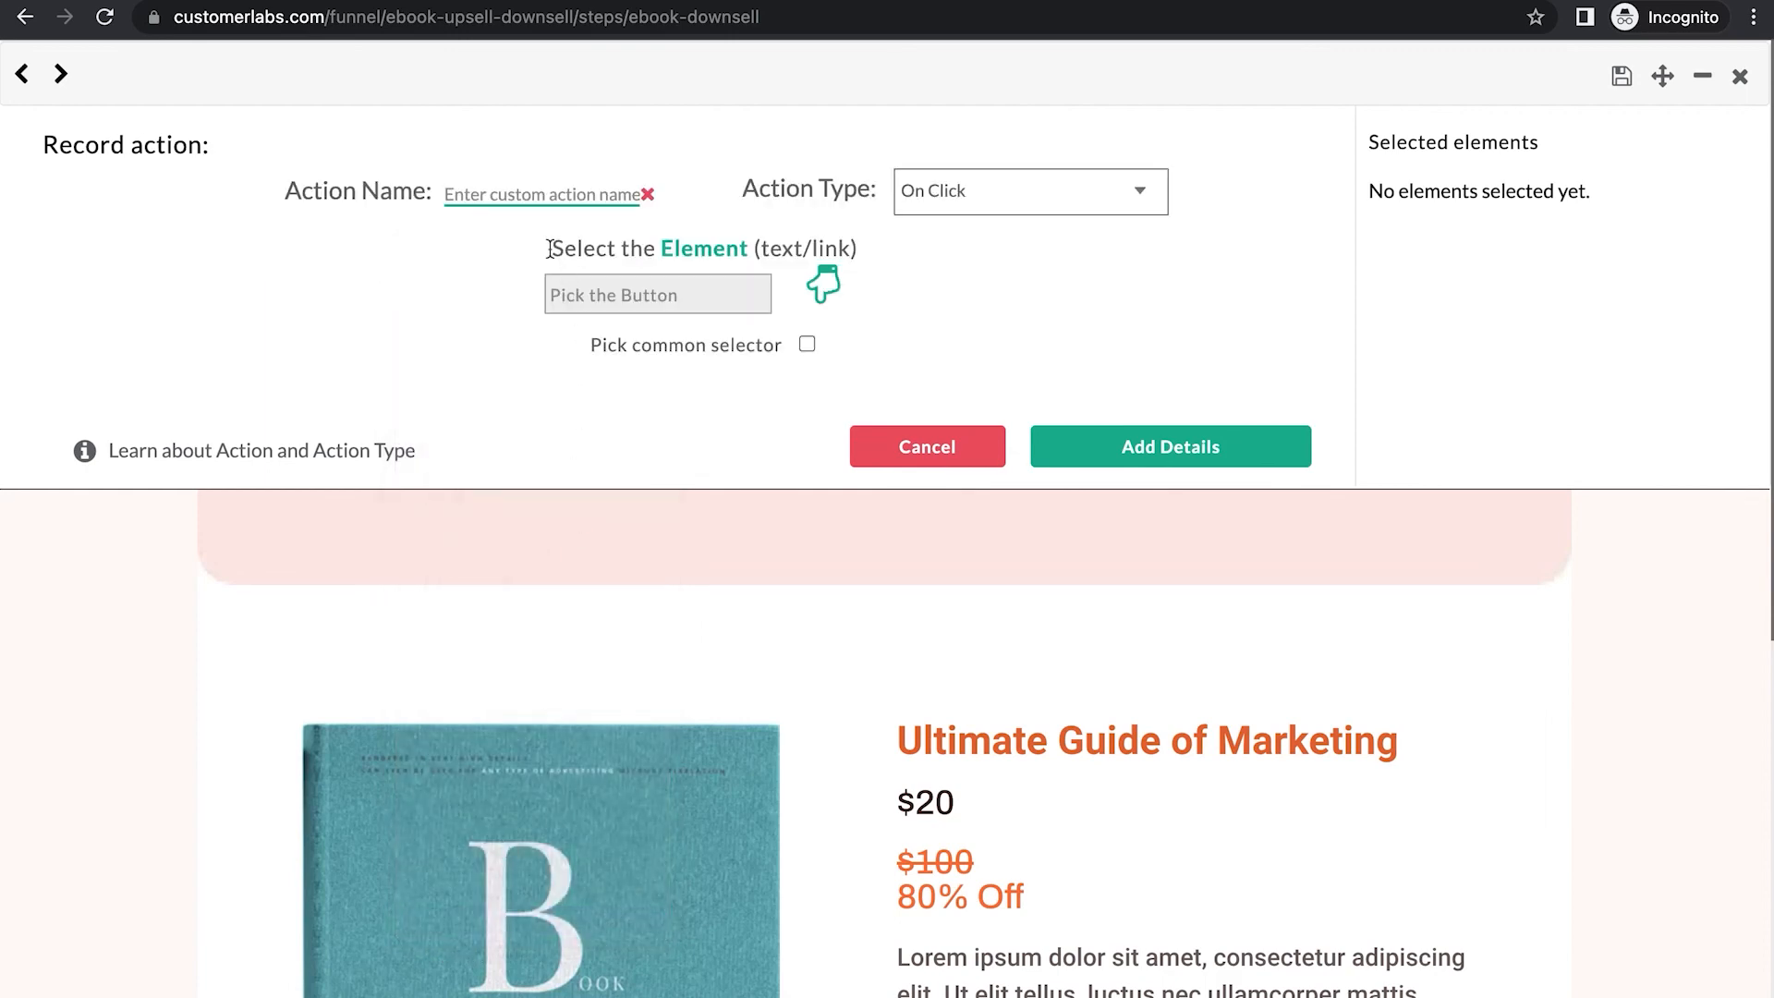
text(downsell)
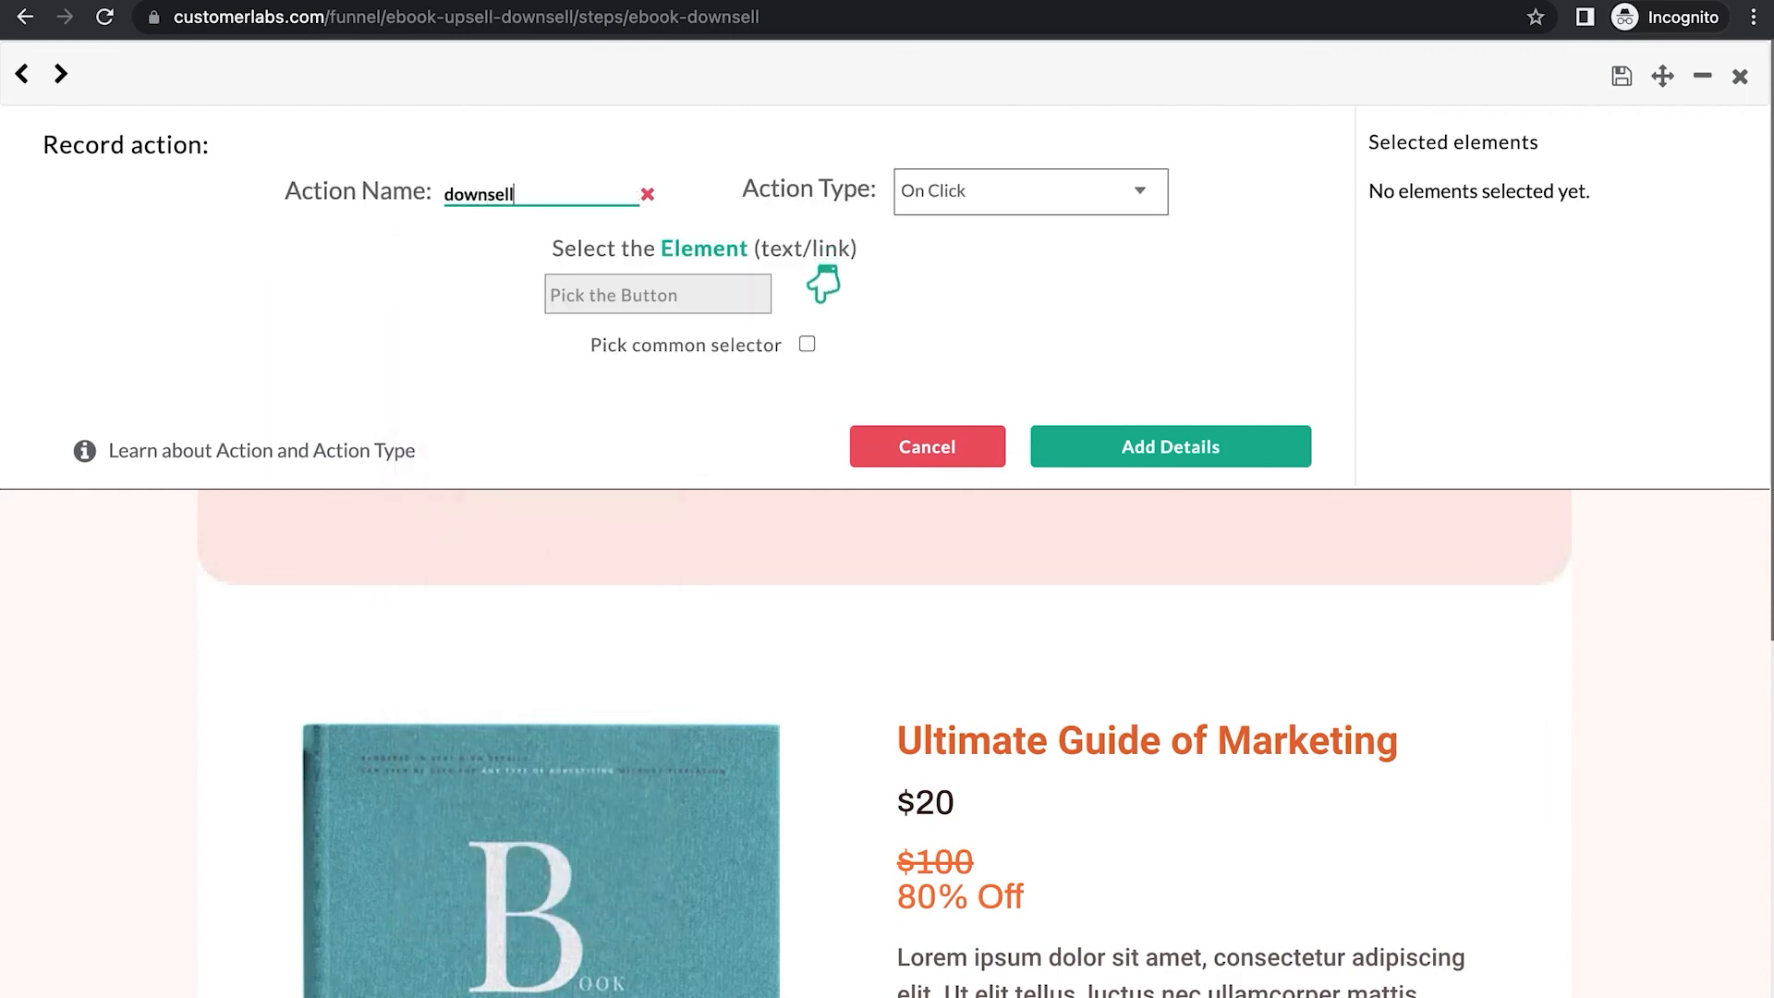
Pick the Add to order button as the downsell action's element and proceed to its details.
click(823, 285)
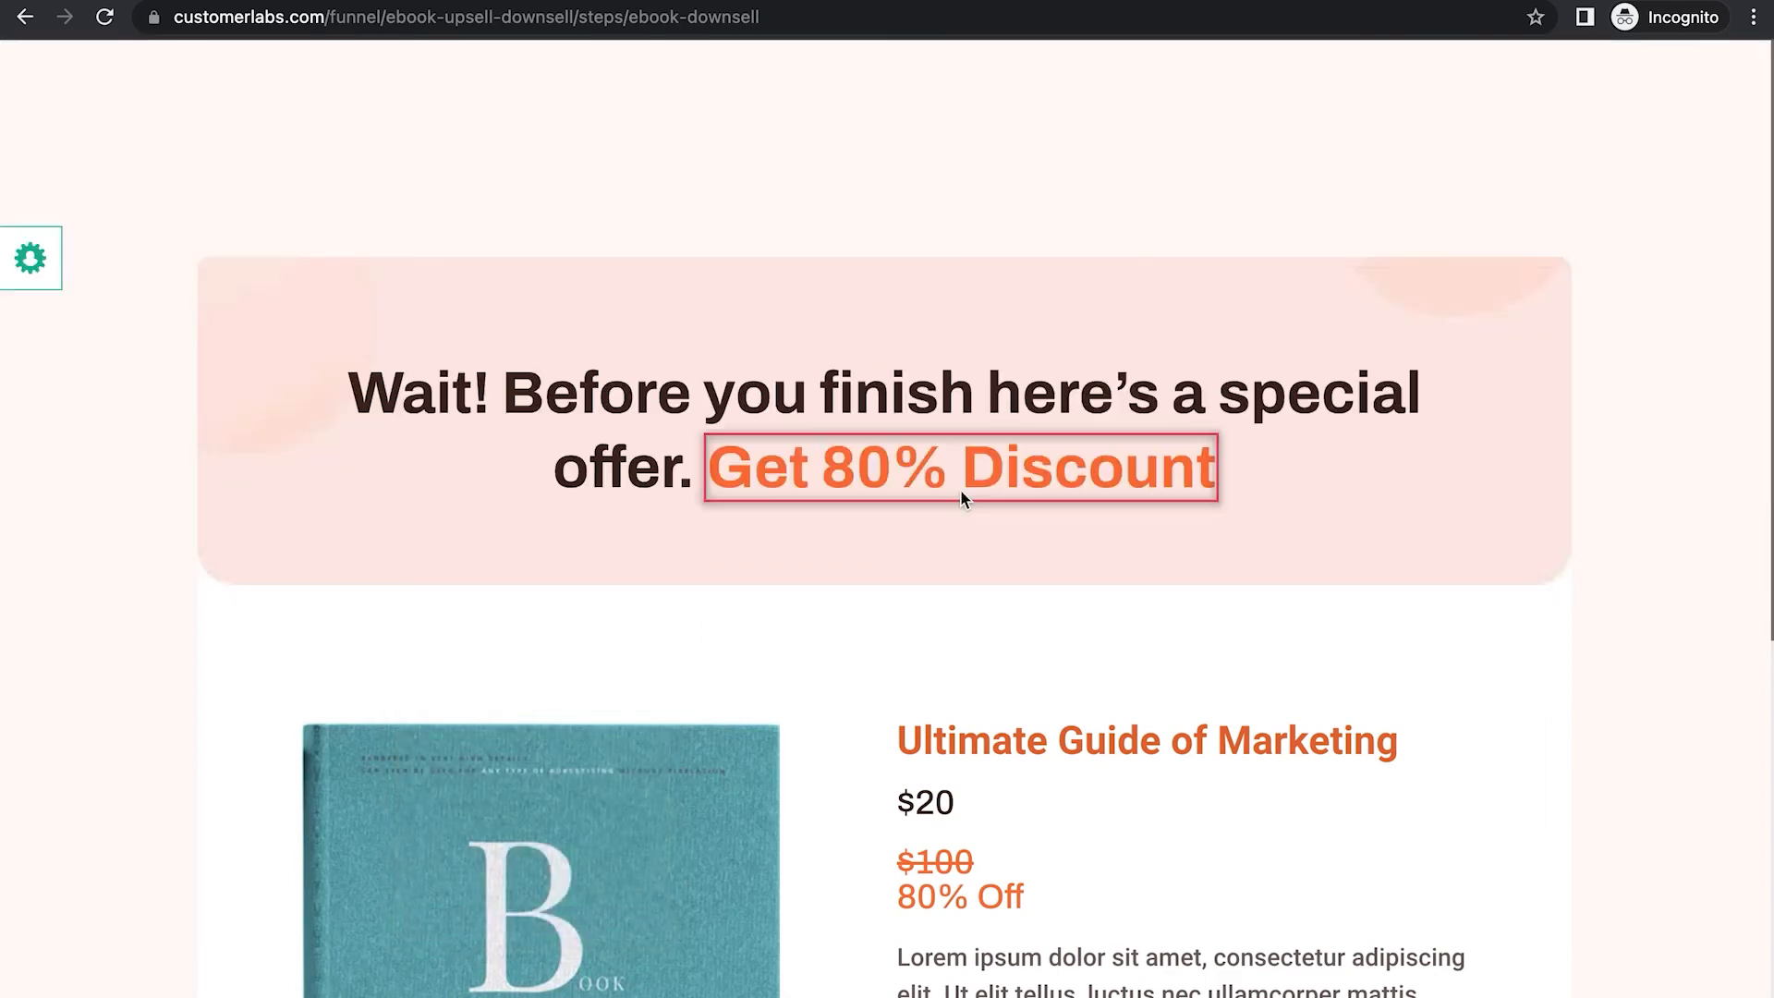
scroll(961, 490, down, 4)
click(1070, 709)
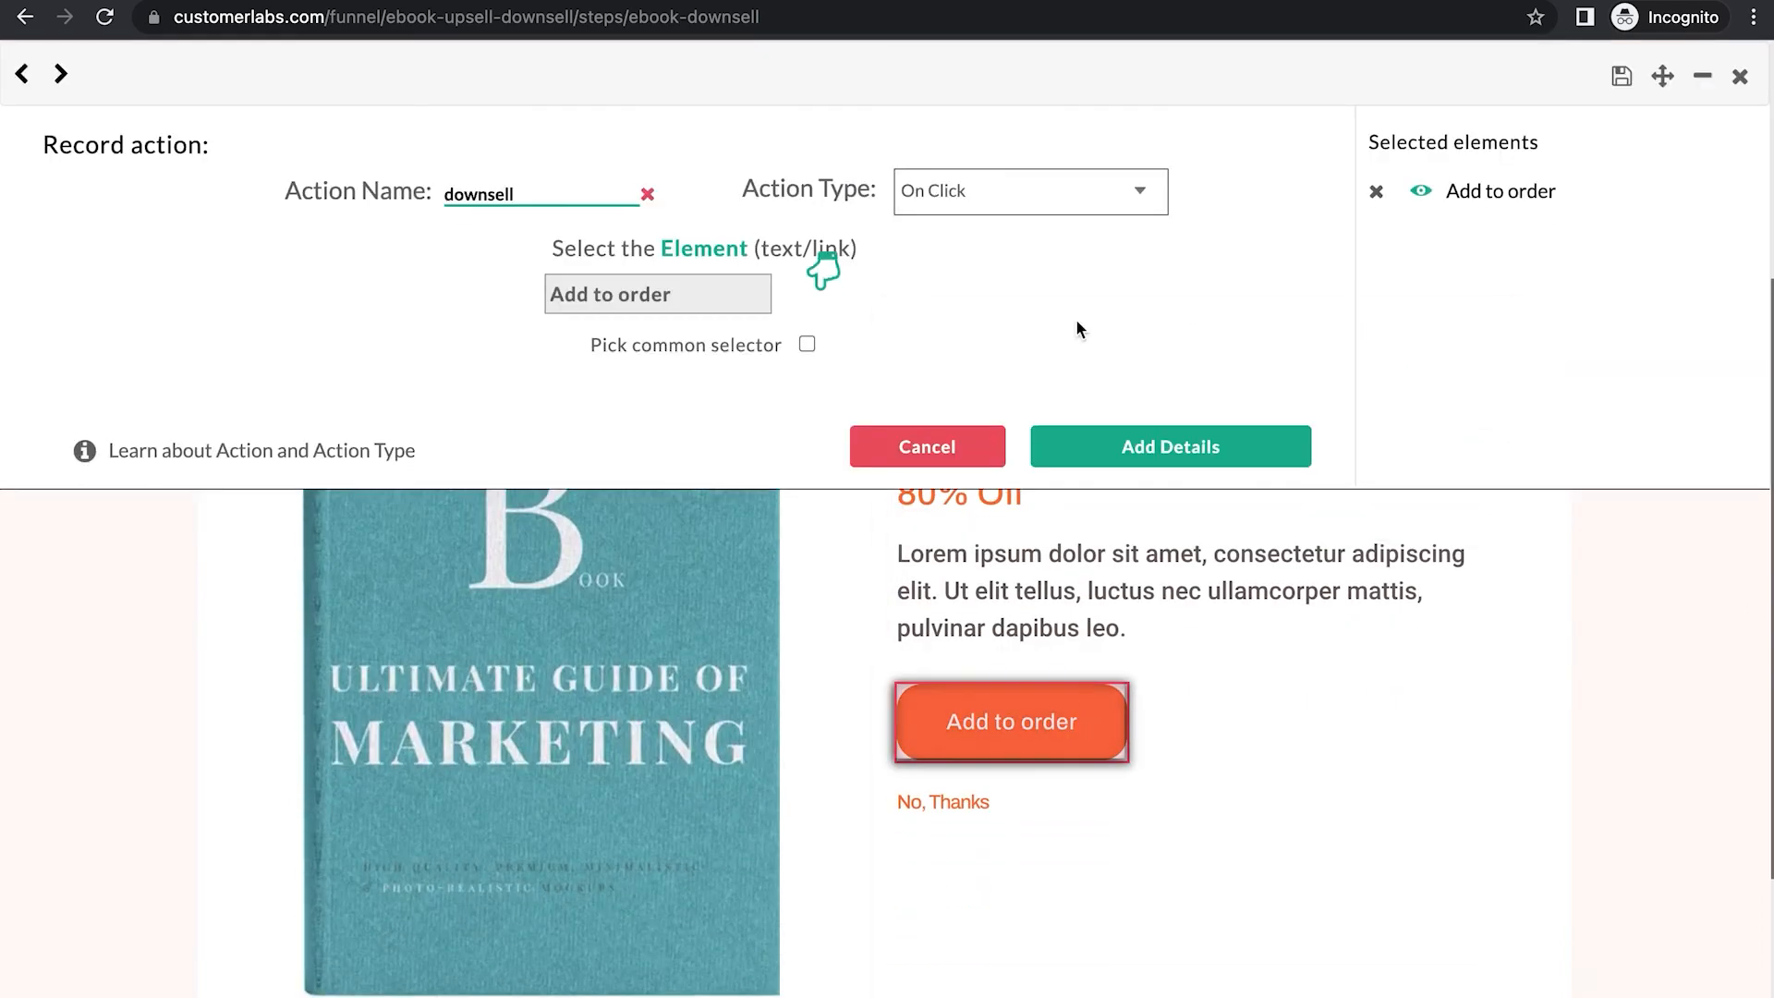
click(1148, 448)
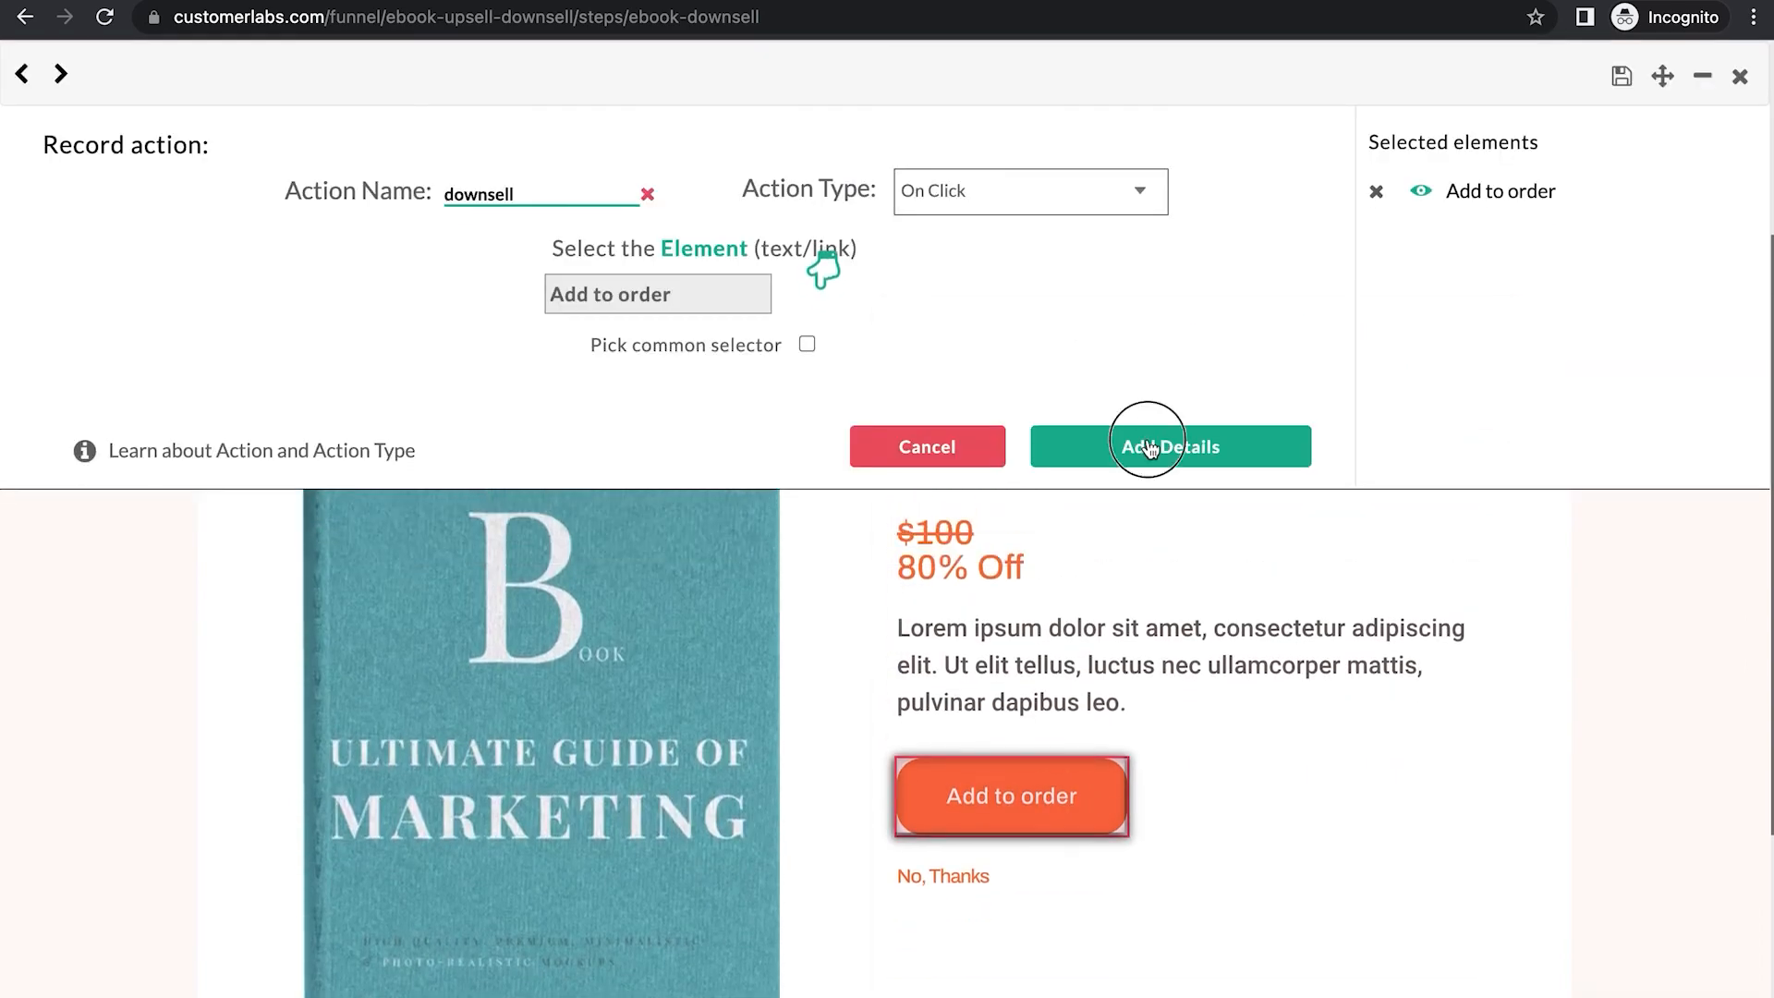
Save a custom text attribute product_price for the downsell action, of type Number, taking its value from the $20 price.
click(269, 310)
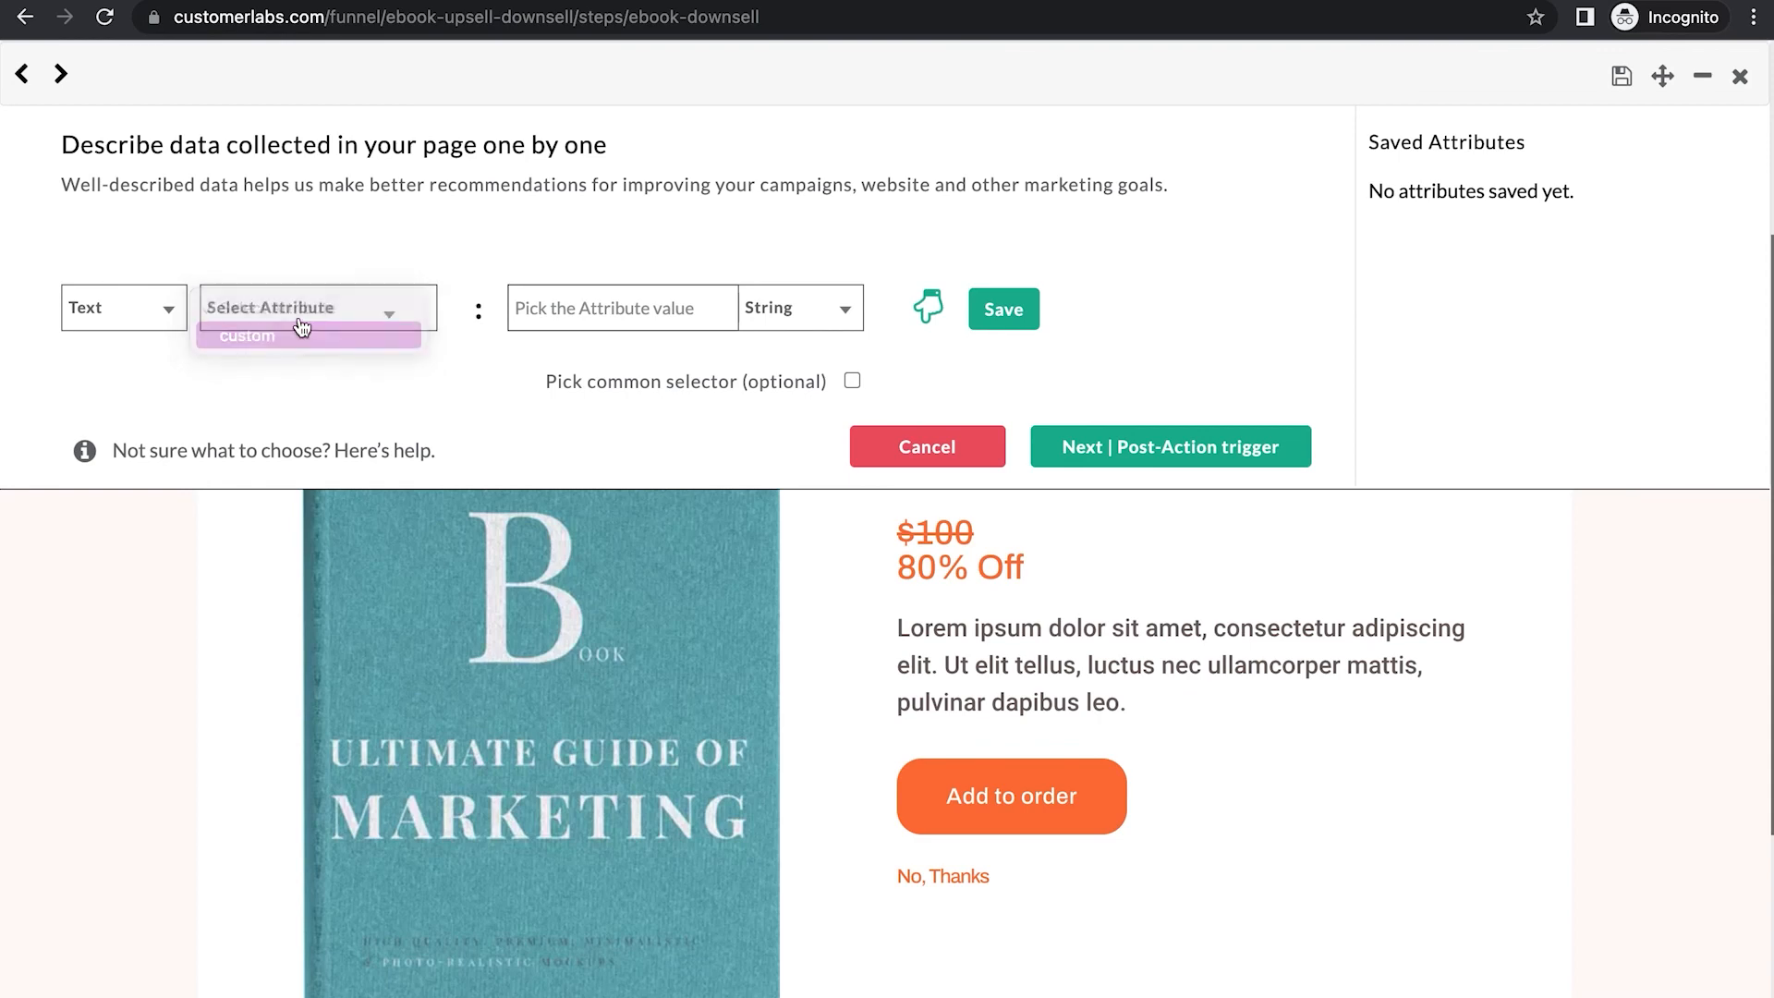
click(302, 331)
text(product_price)
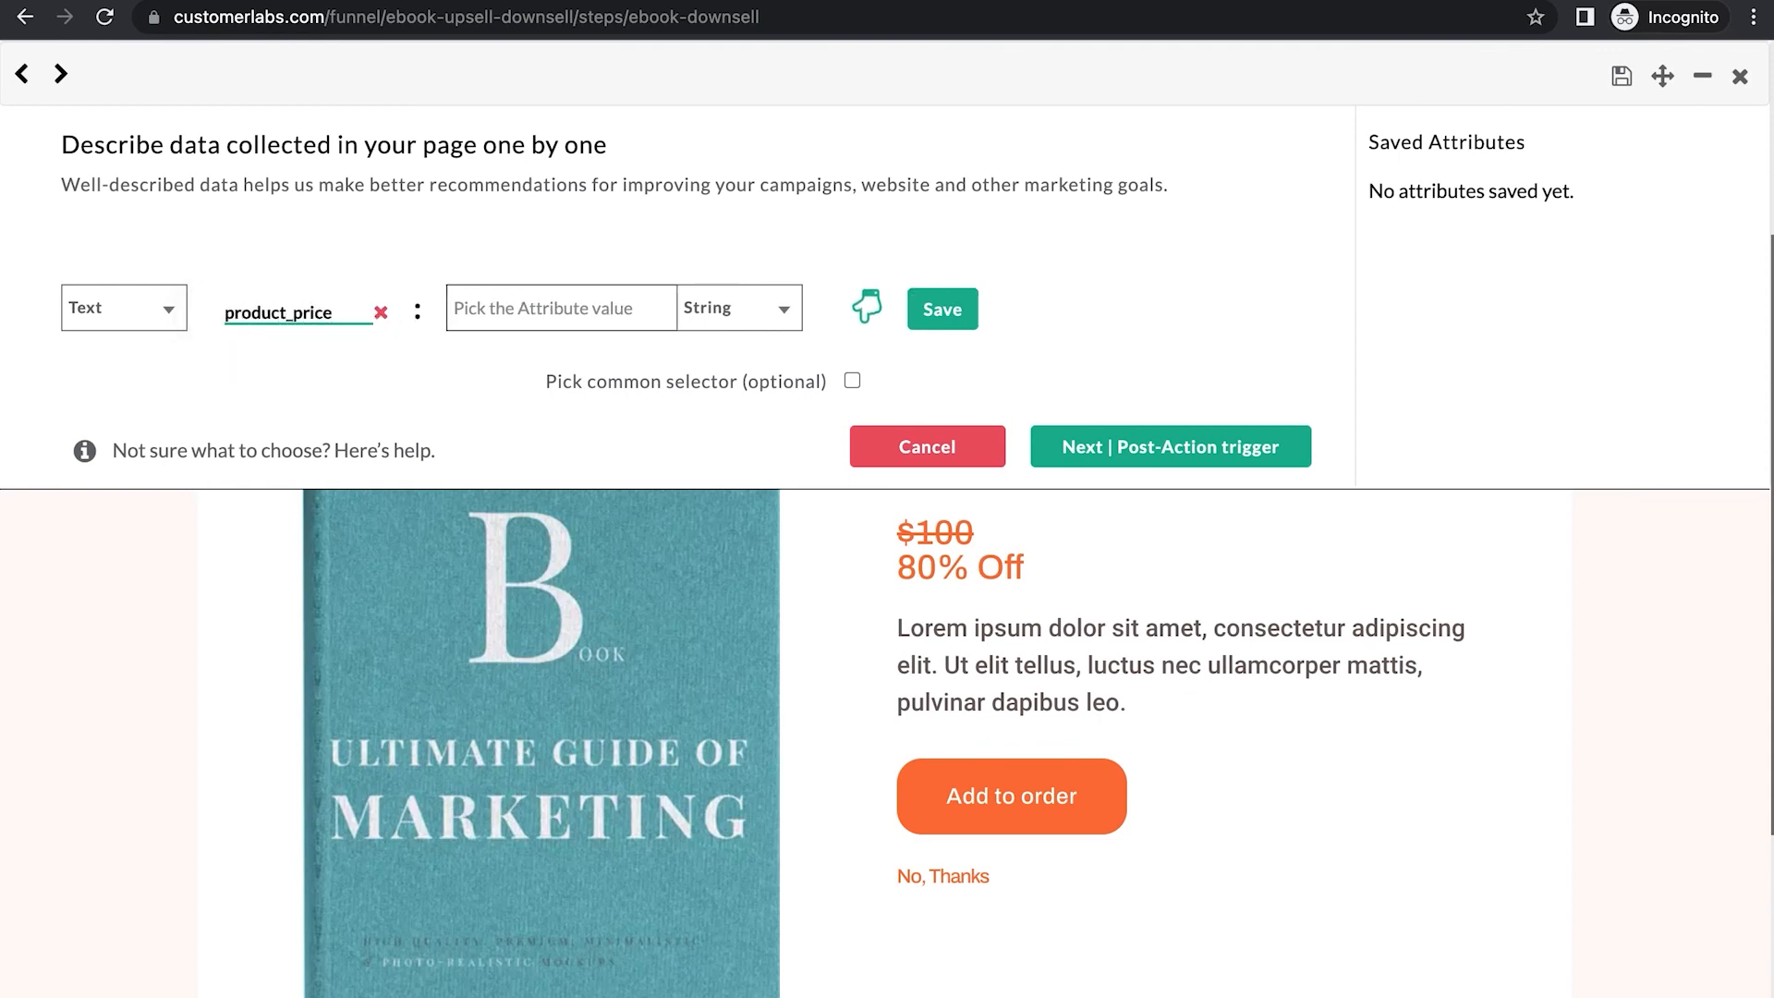
click(784, 310)
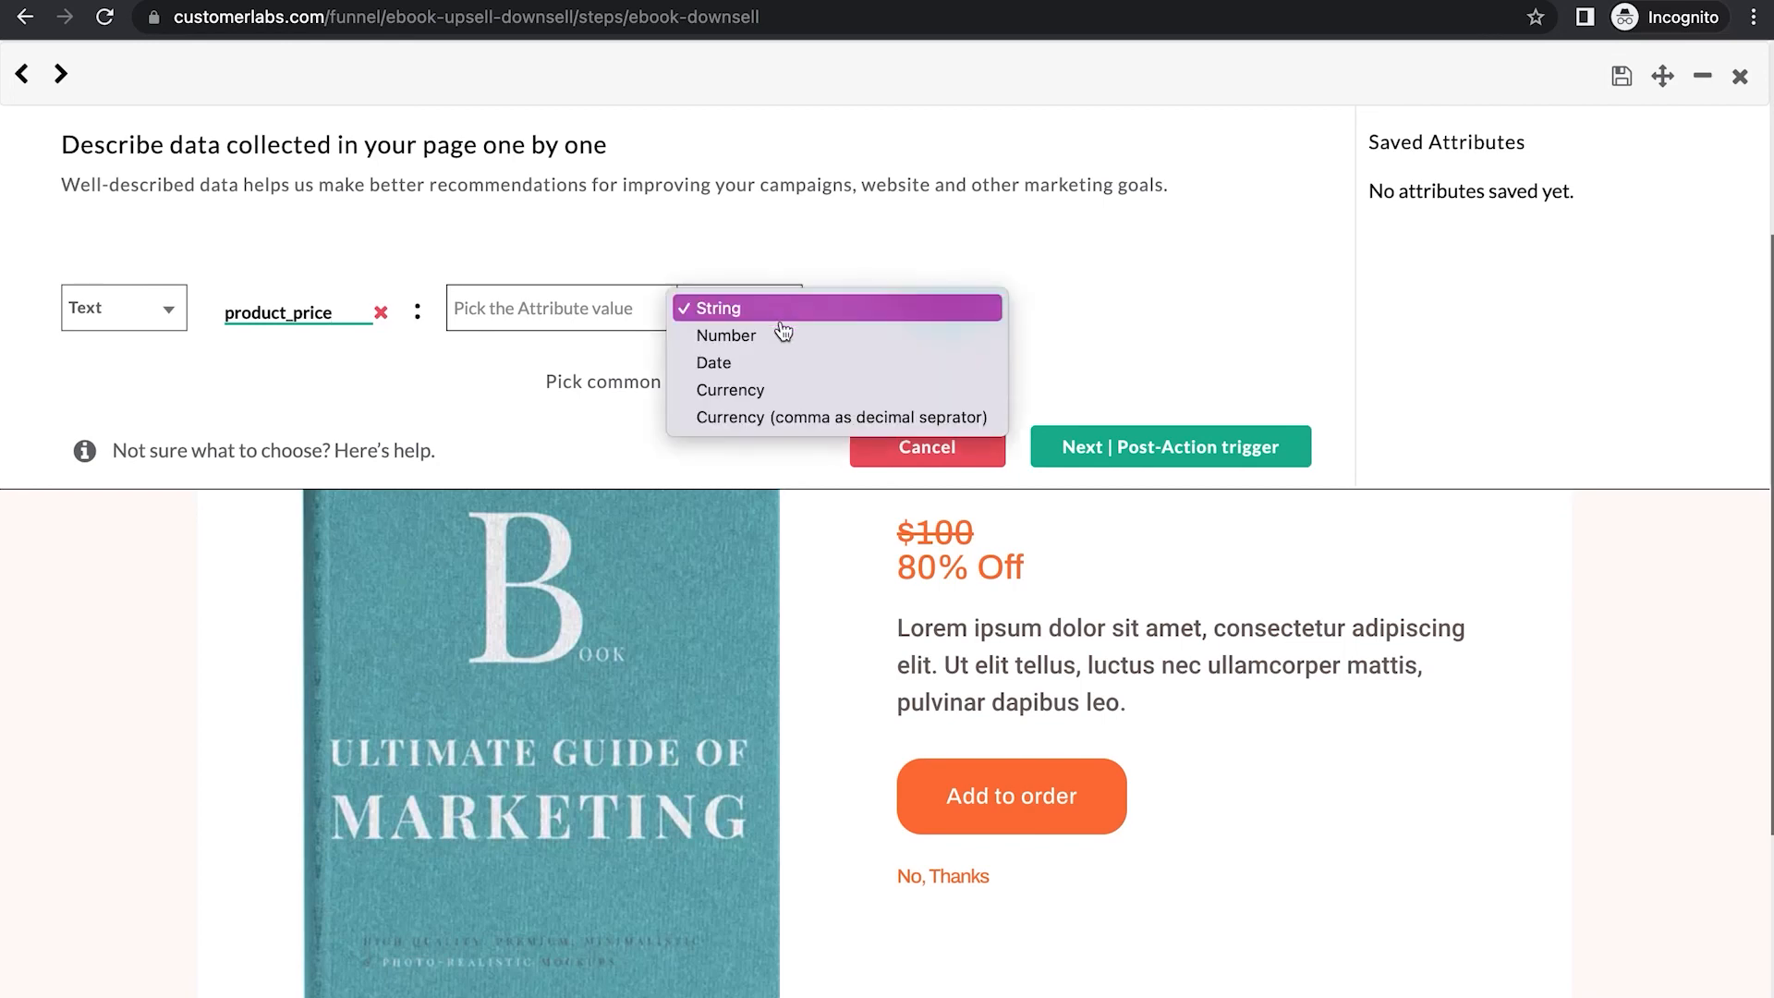
click(779, 336)
click(867, 308)
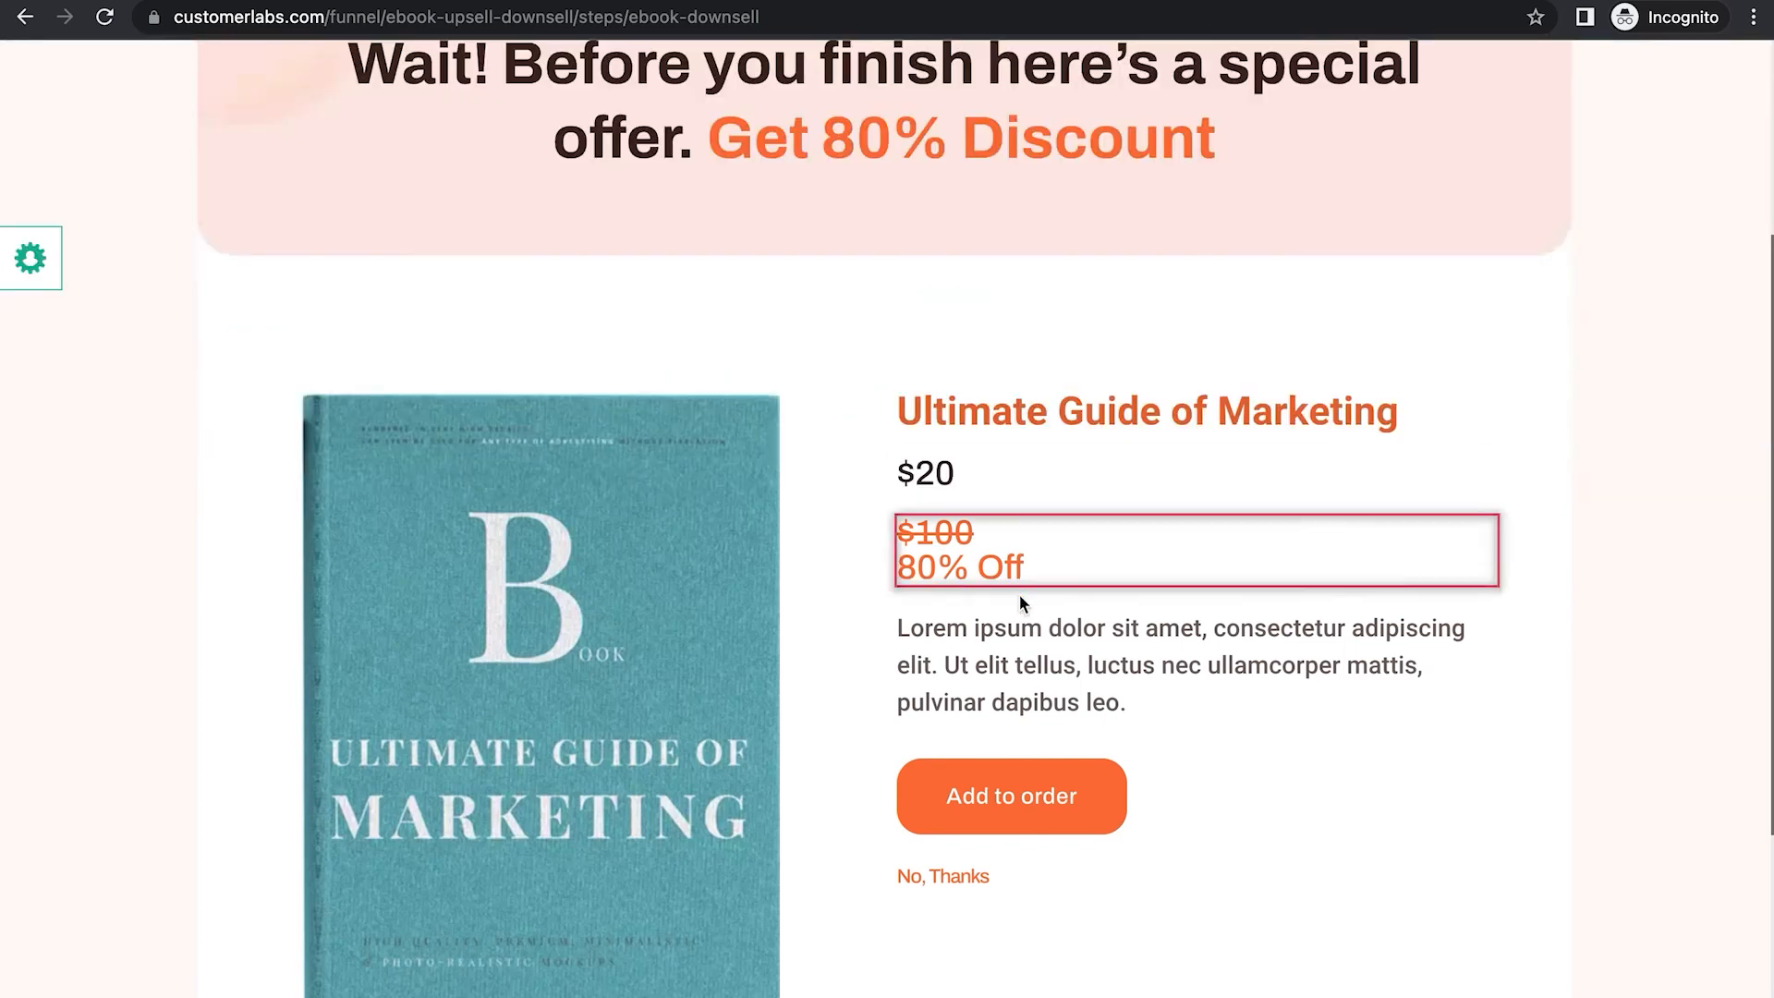
click(940, 476)
click(961, 298)
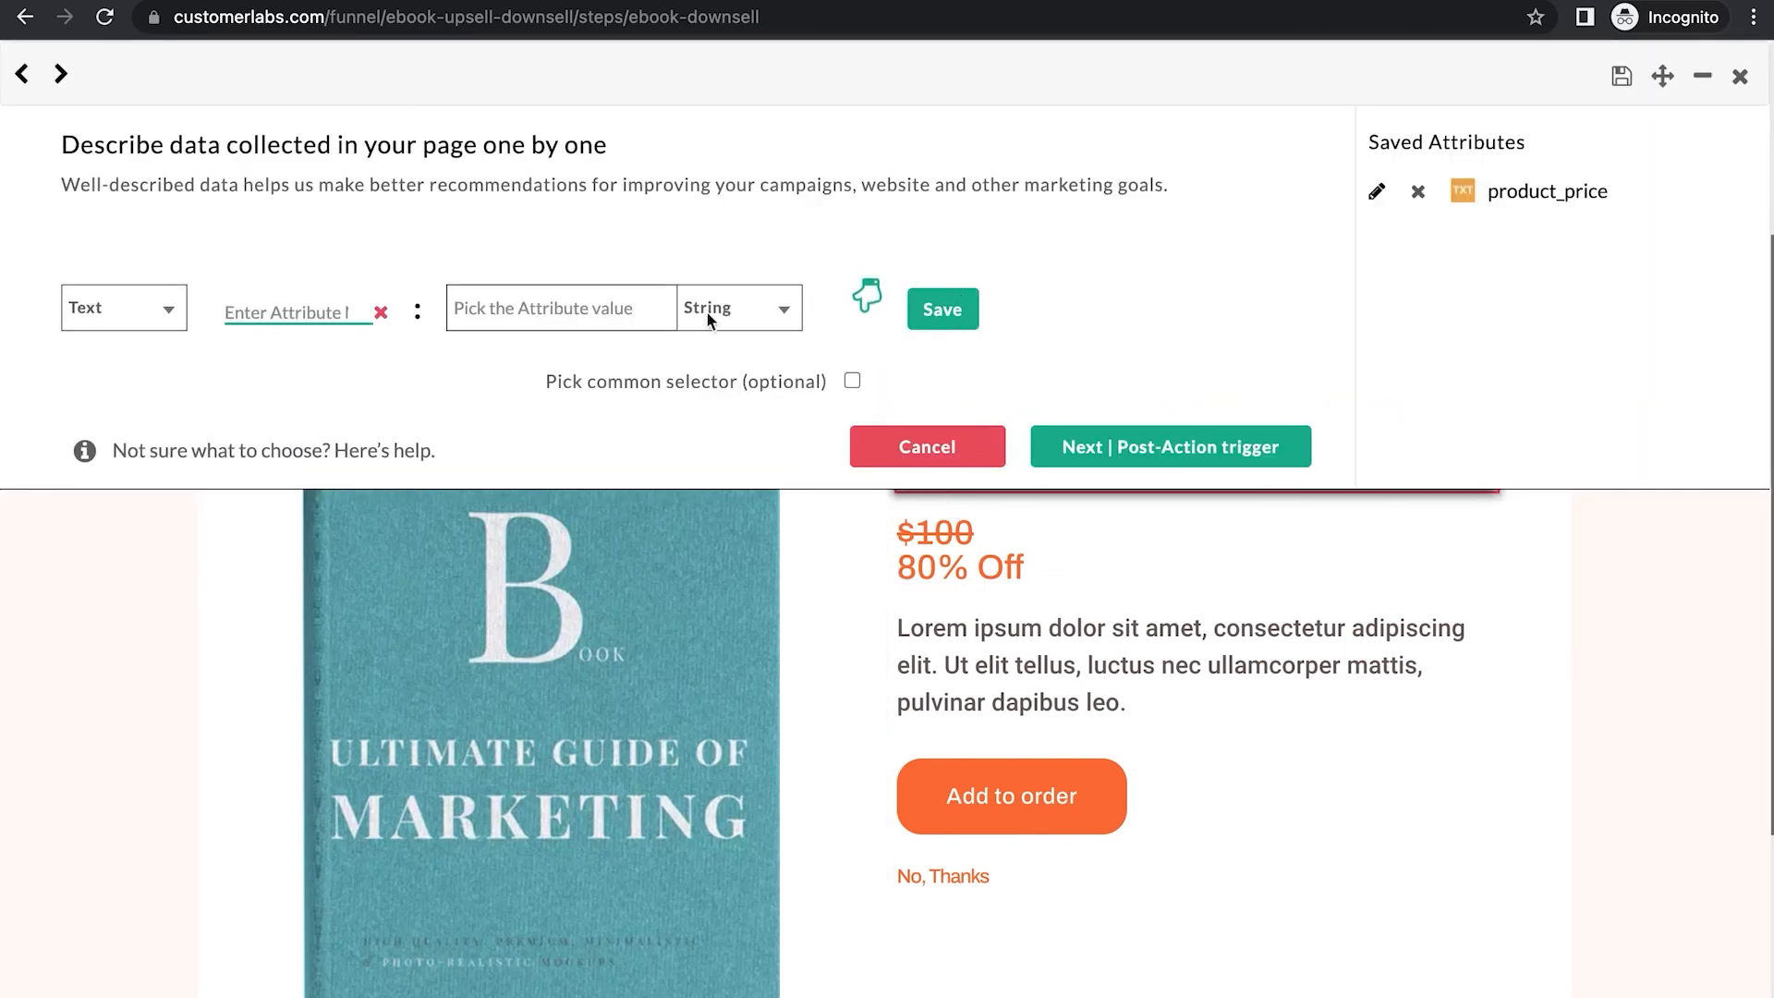
Add a Javascript attribute named currency with the string expression "USD", verify it and save it.
click(159, 307)
click(157, 365)
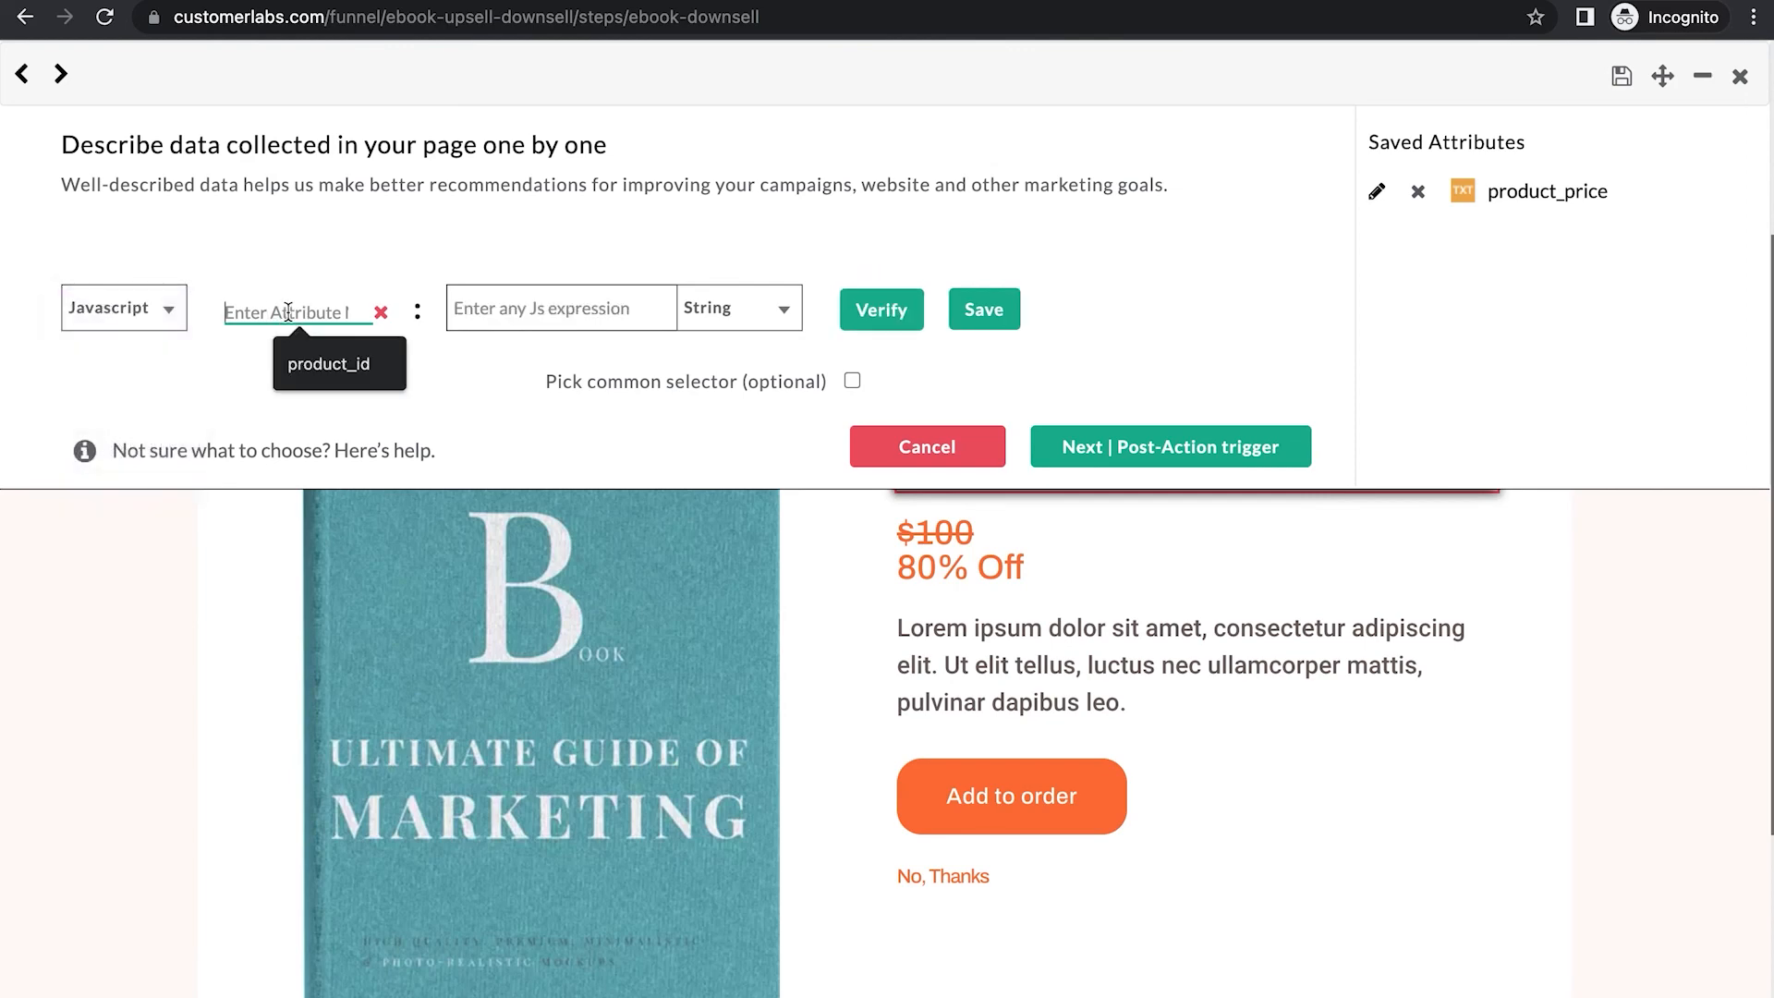
text(cu)
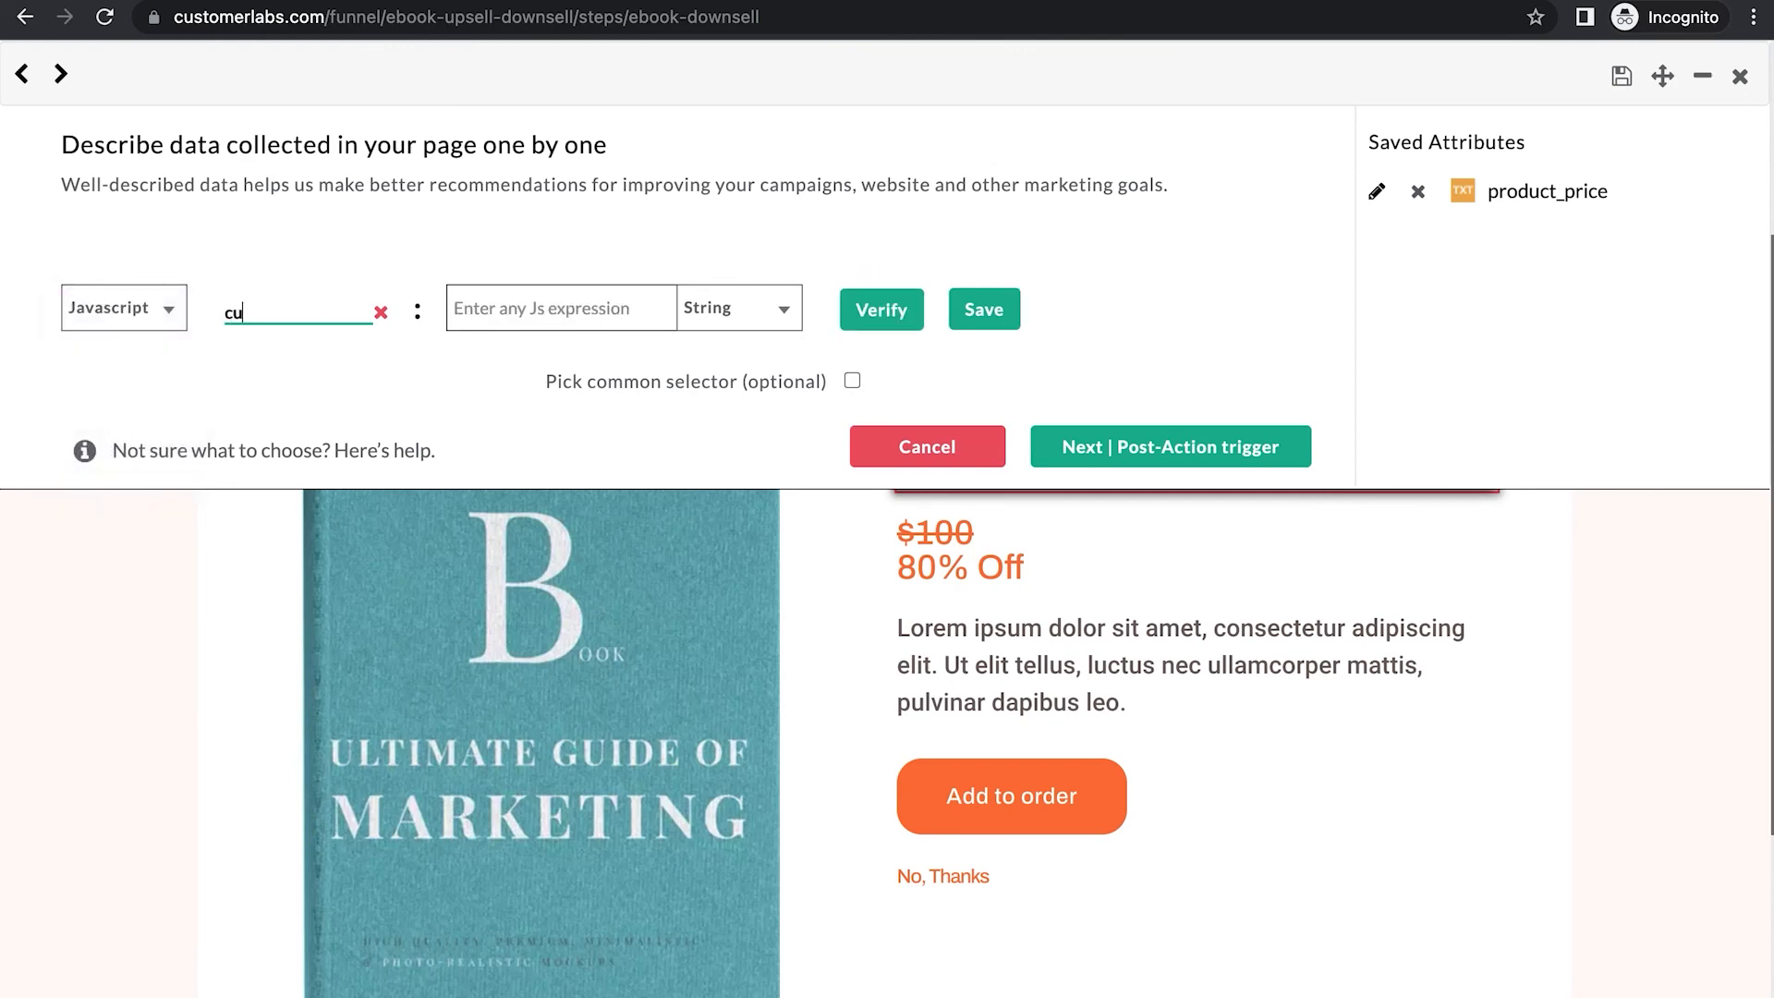
text(rren"USD)
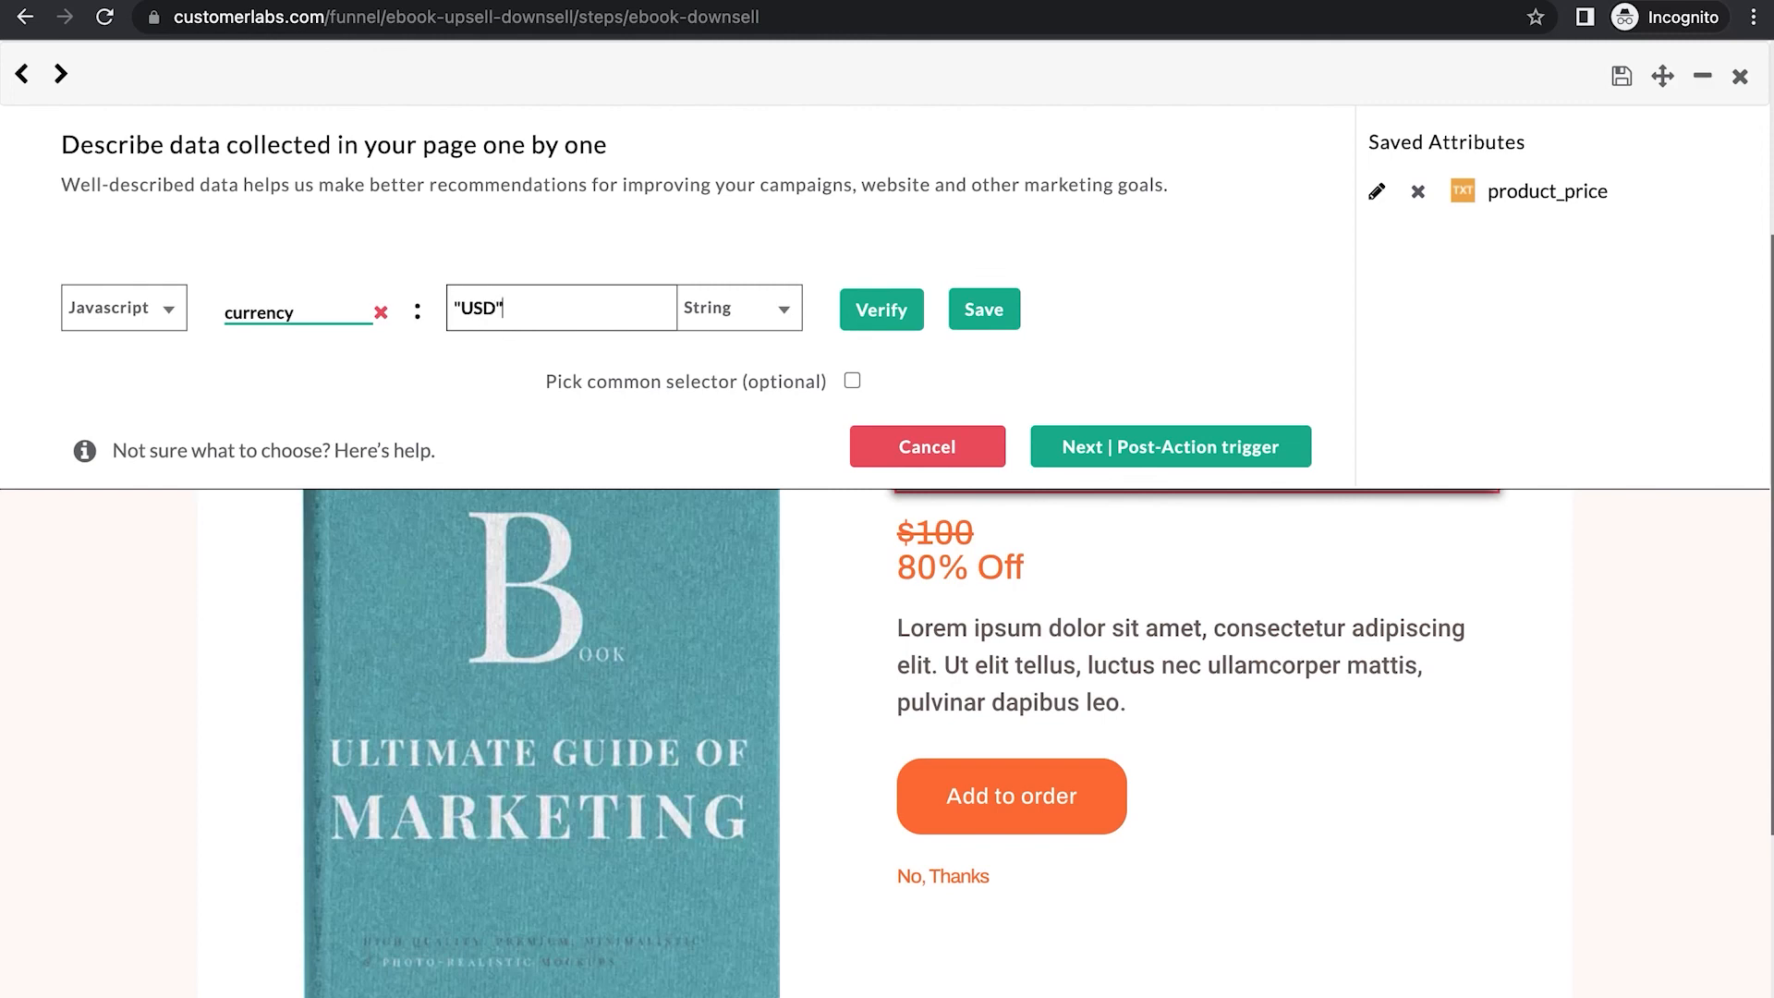
click(855, 317)
click(977, 309)
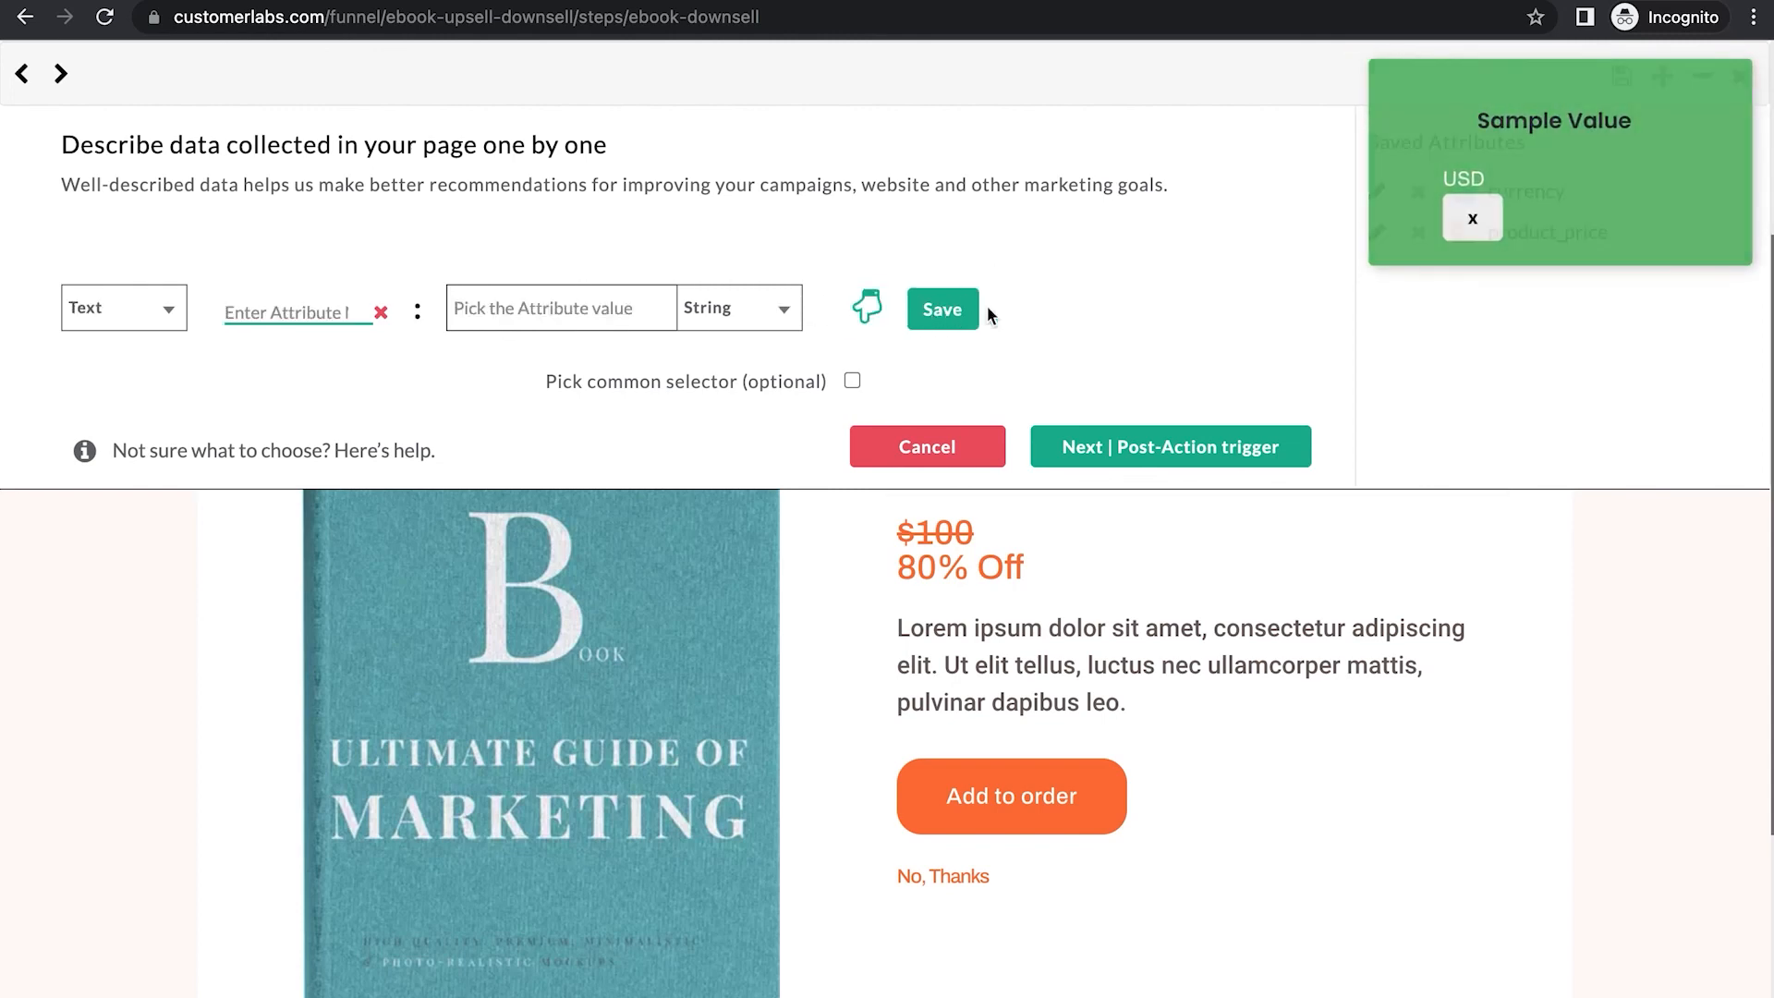
Save the success path /funnel/ebook-upsell-downsell/steps/ebook-thank-you-2/ as the downsell action's post-action trigger.
click(1176, 453)
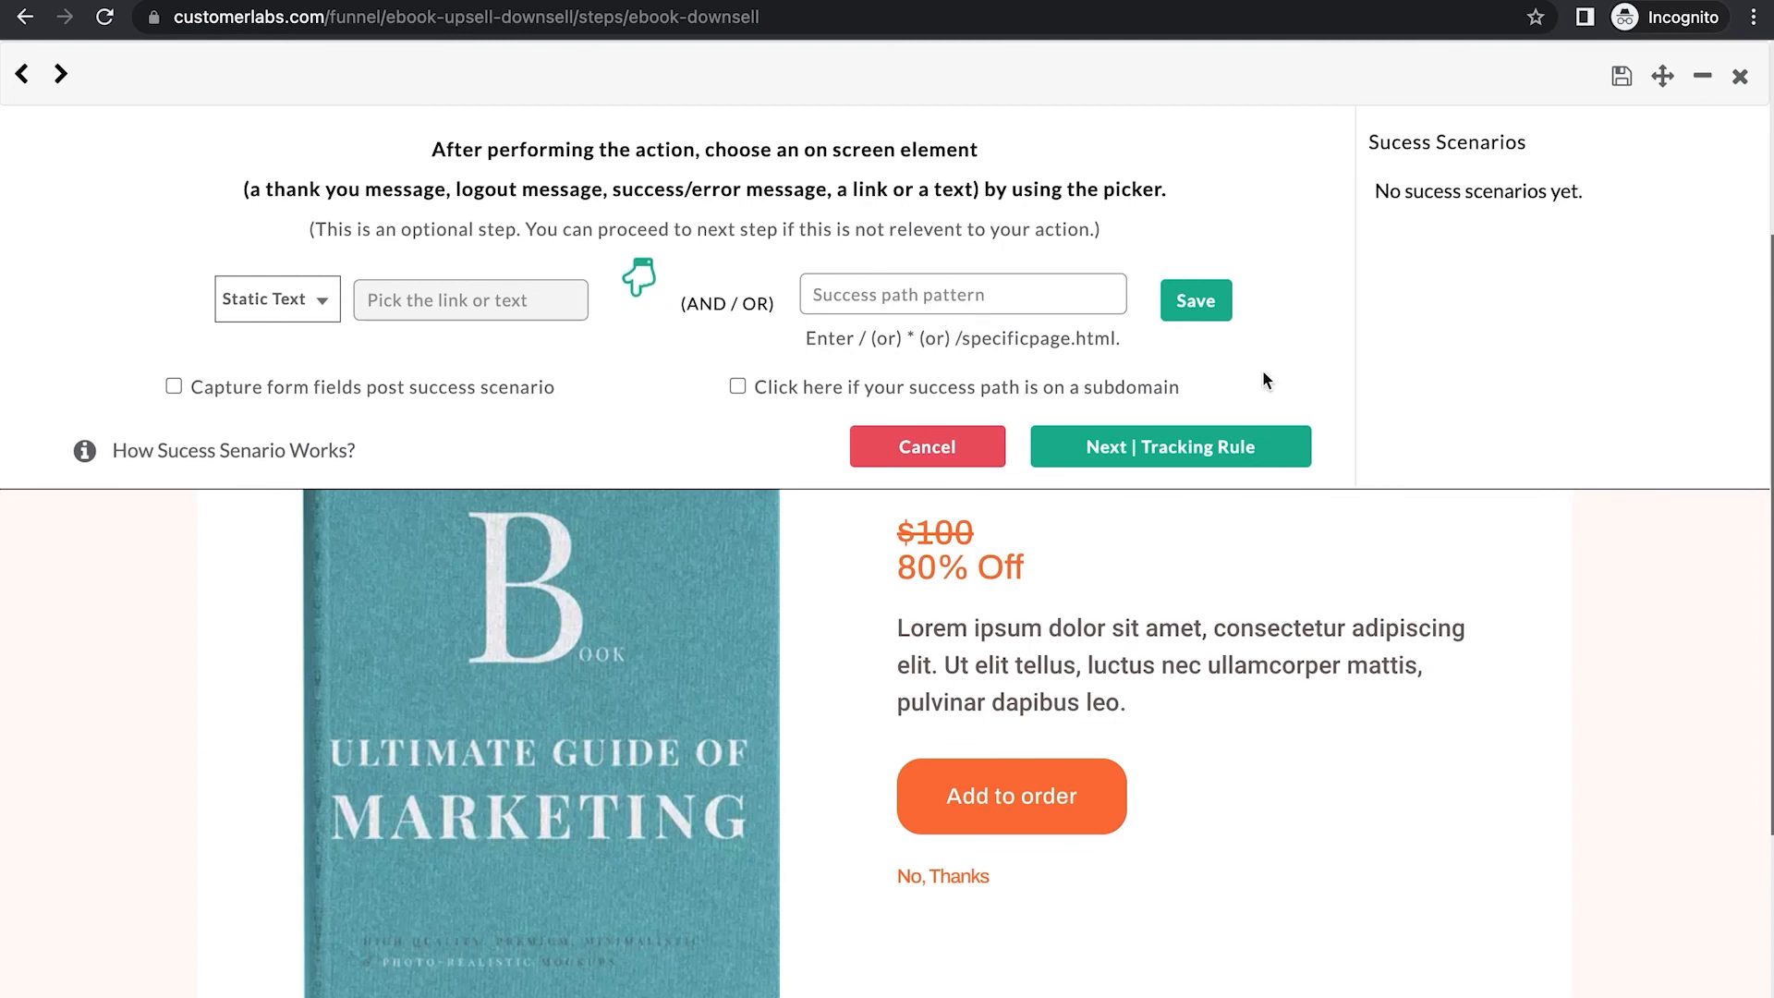
click(1037, 302)
key(ctrl+v)
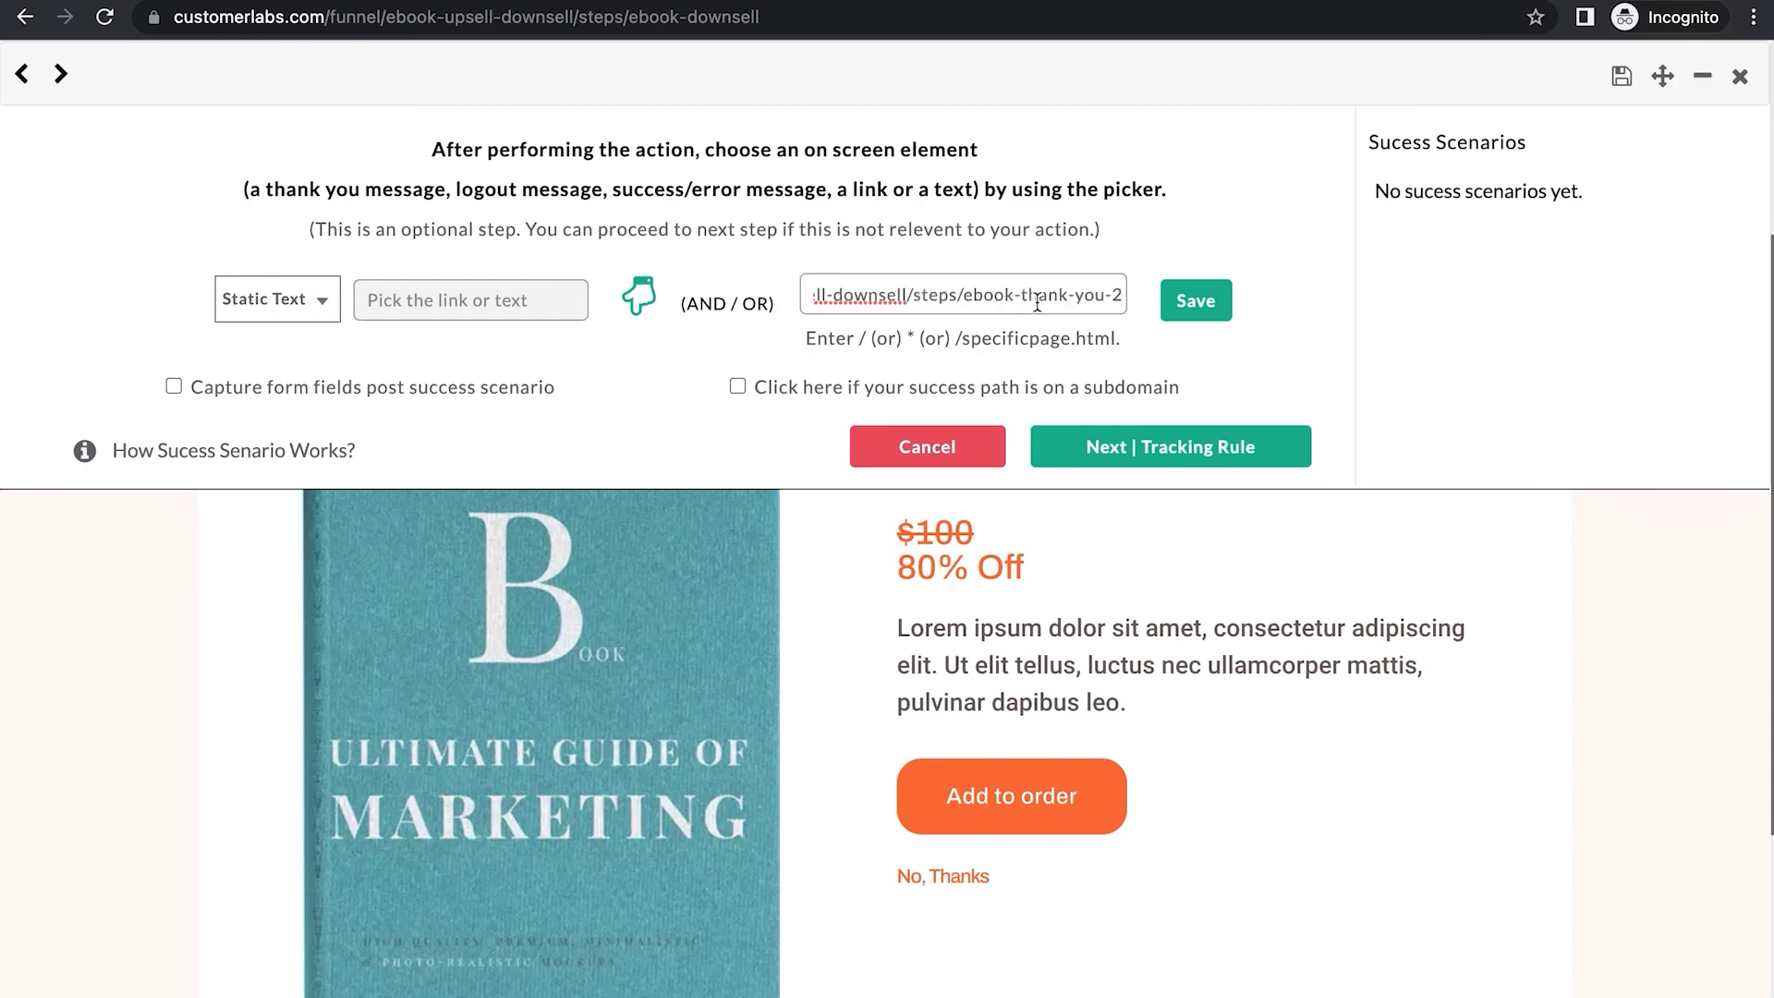
text(/)
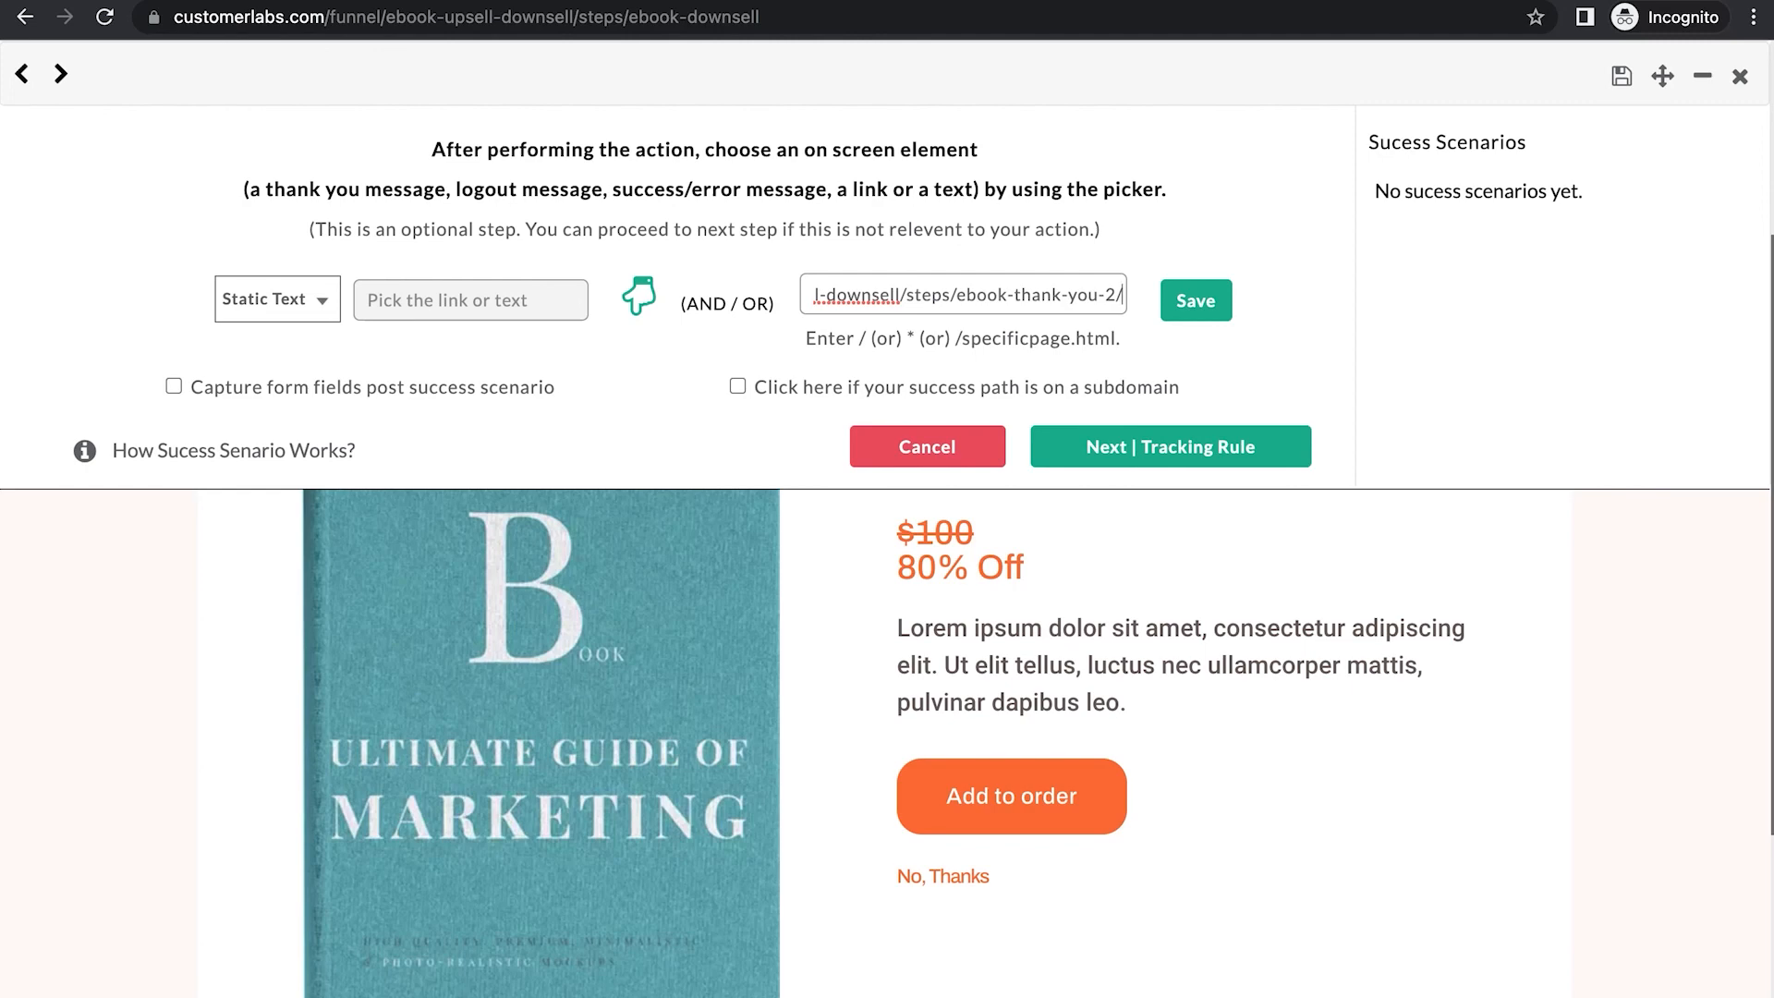
click(1219, 303)
Add a page tracking rule to the downsell action, save the action and dismiss the notification.
click(1181, 455)
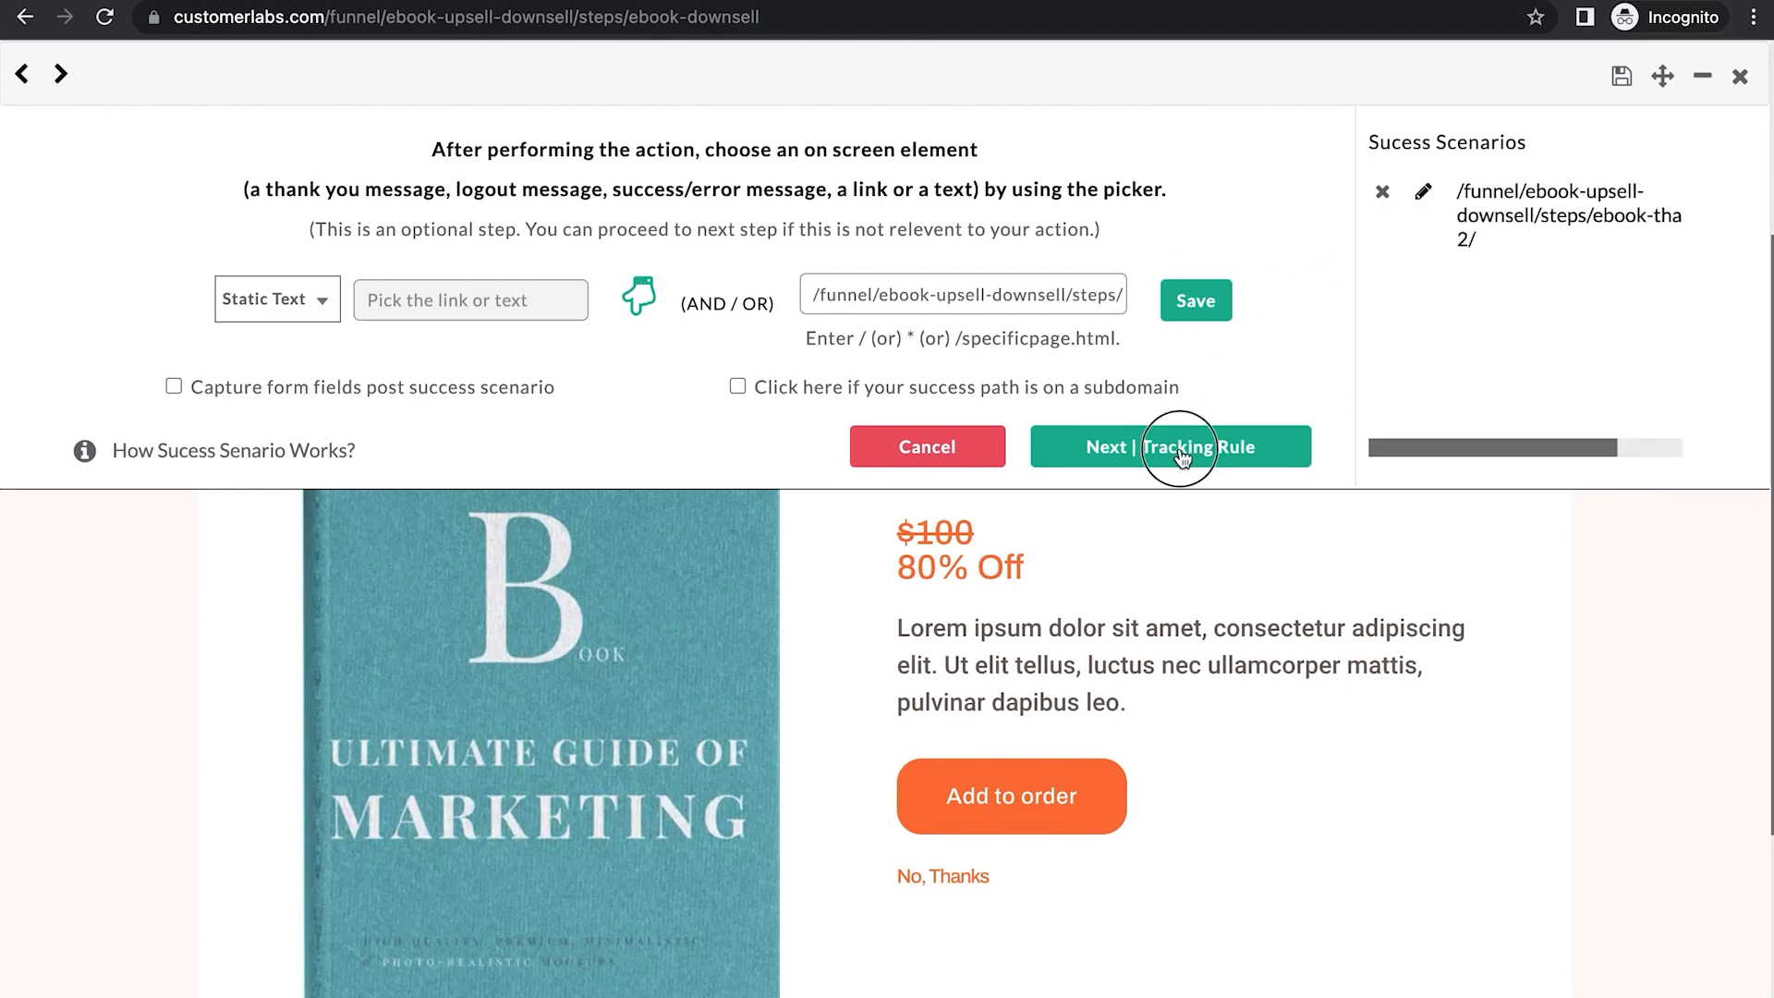
click(933, 278)
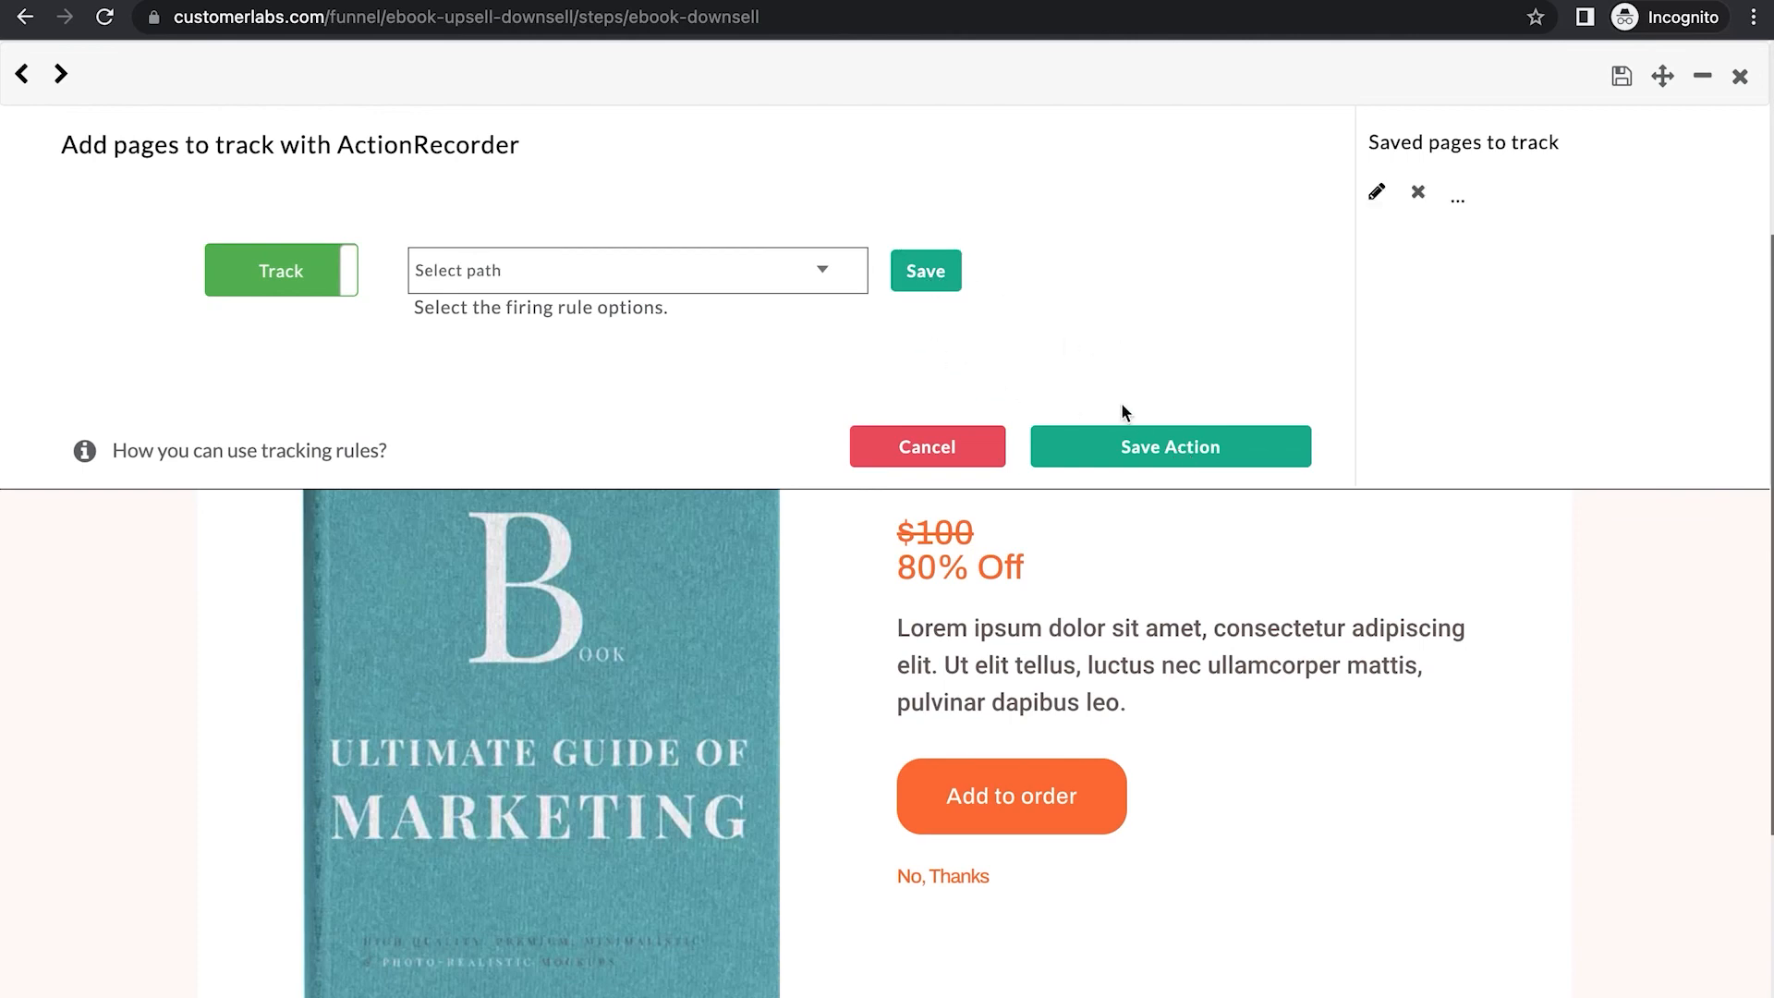
click(1129, 445)
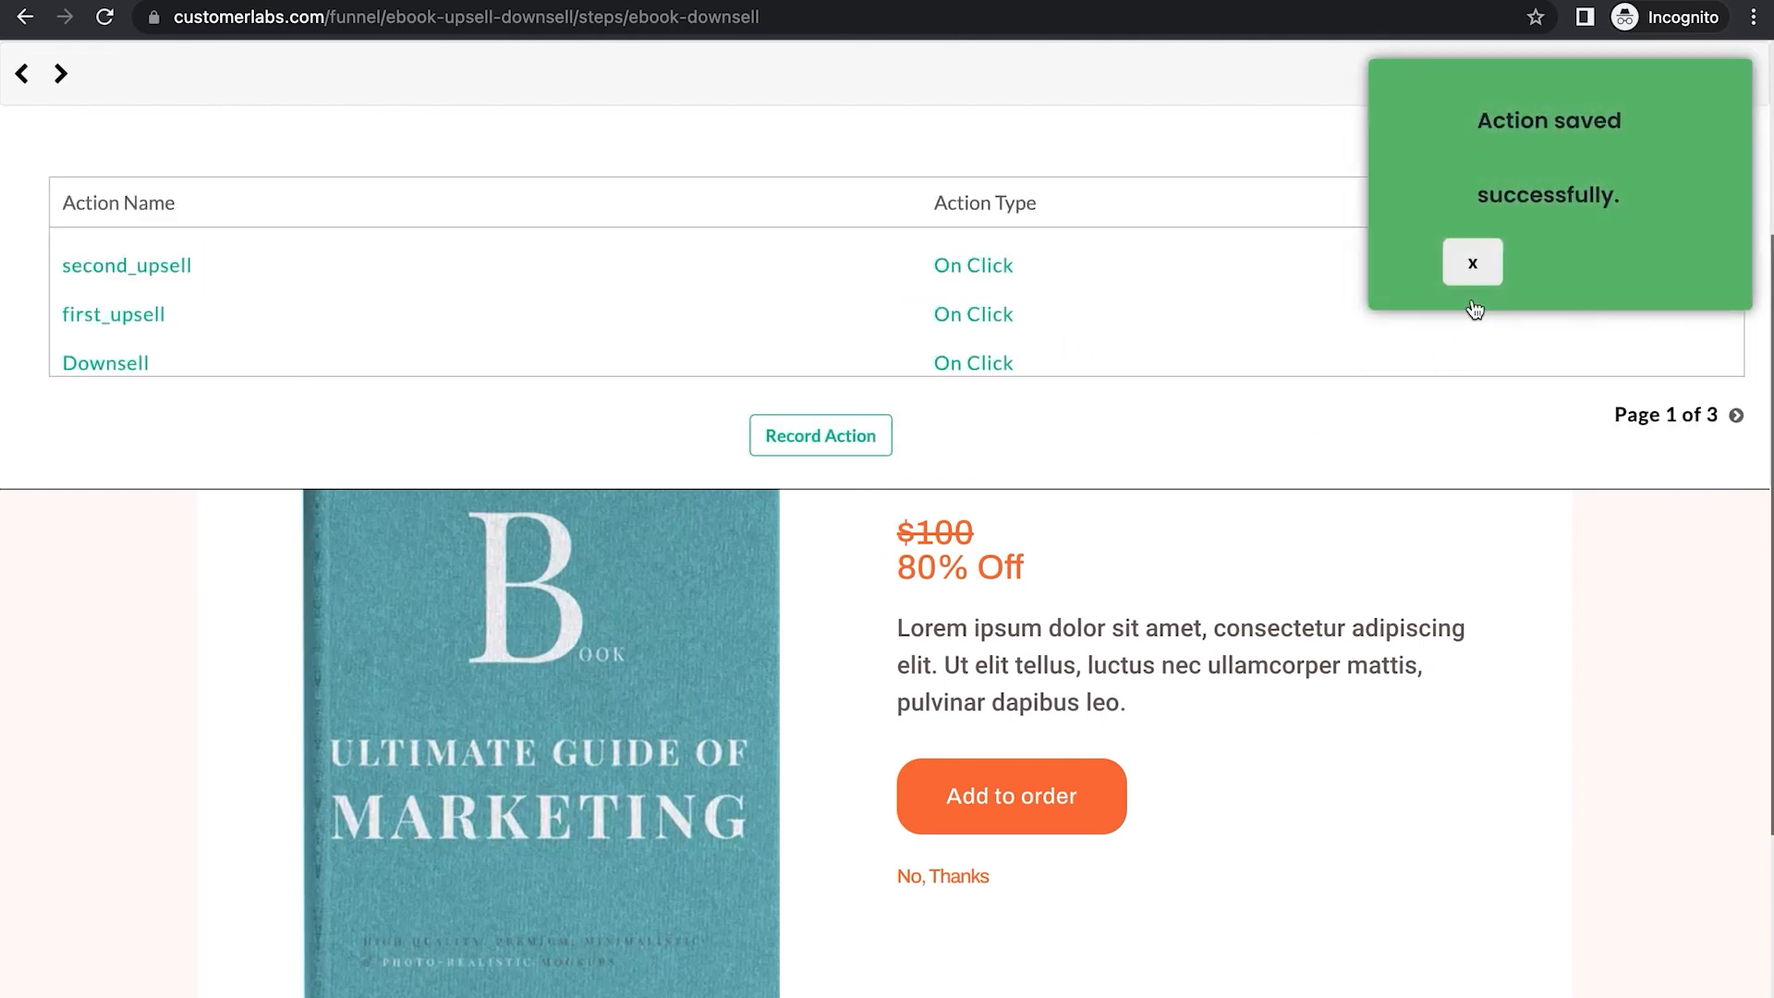
click(1472, 266)
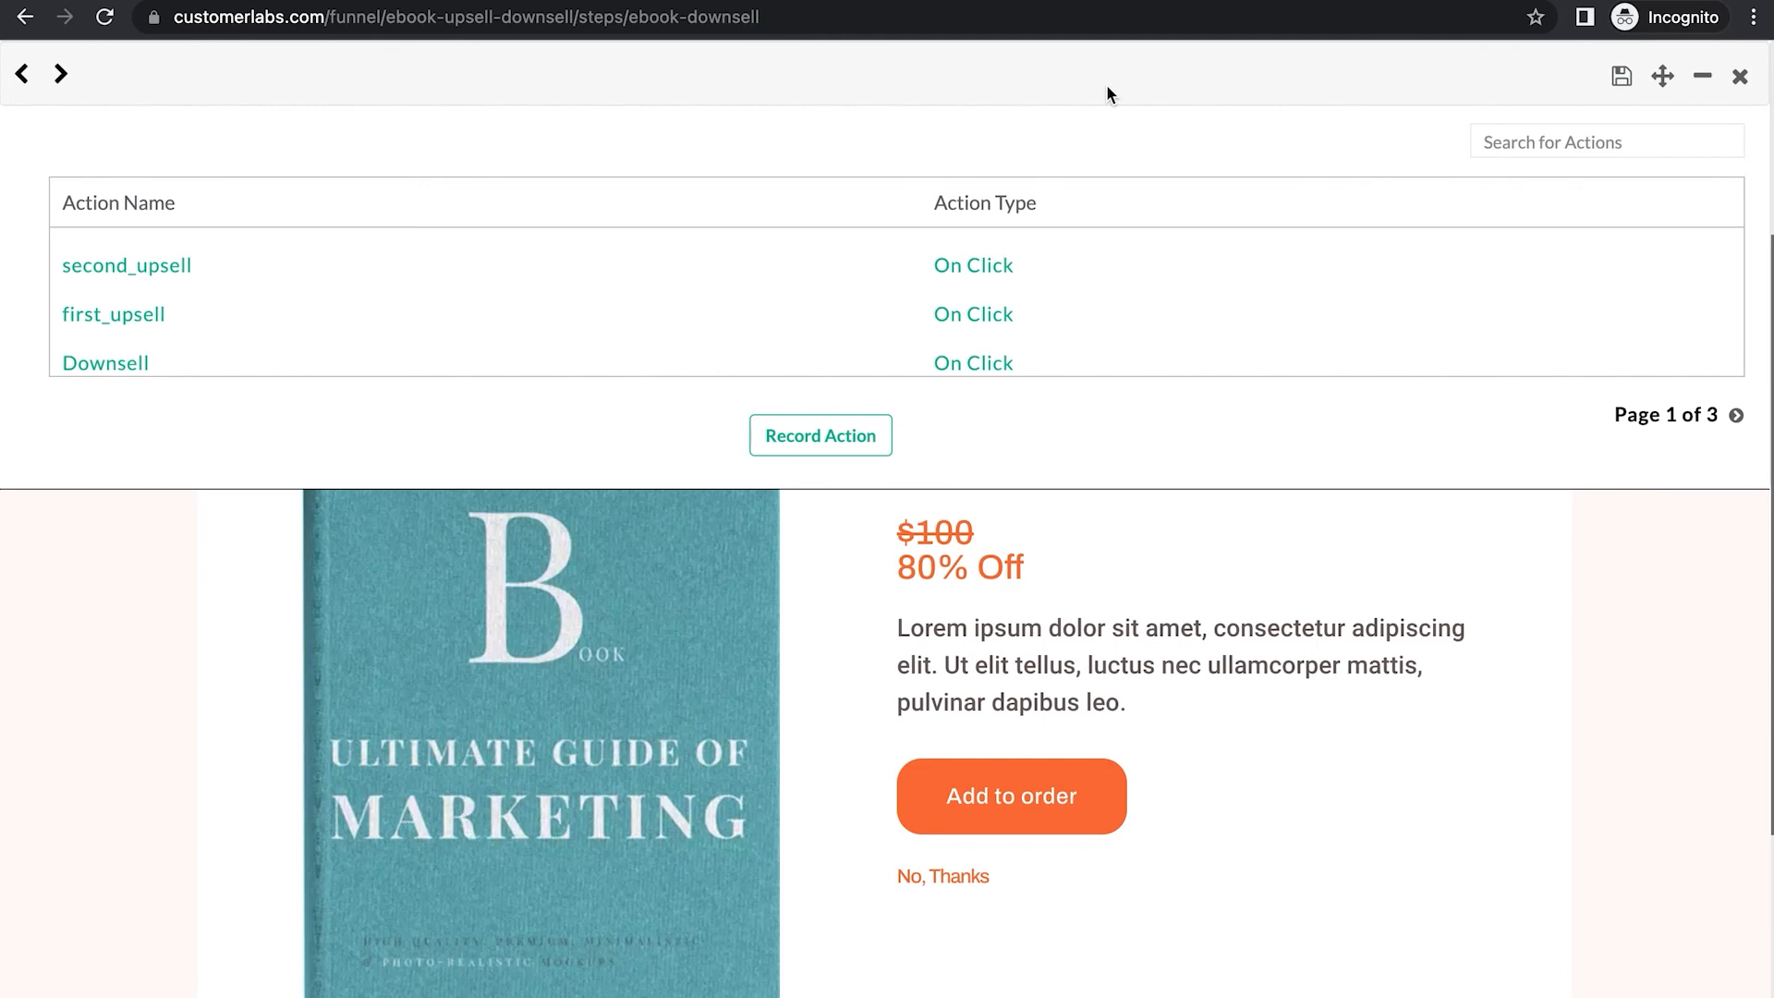